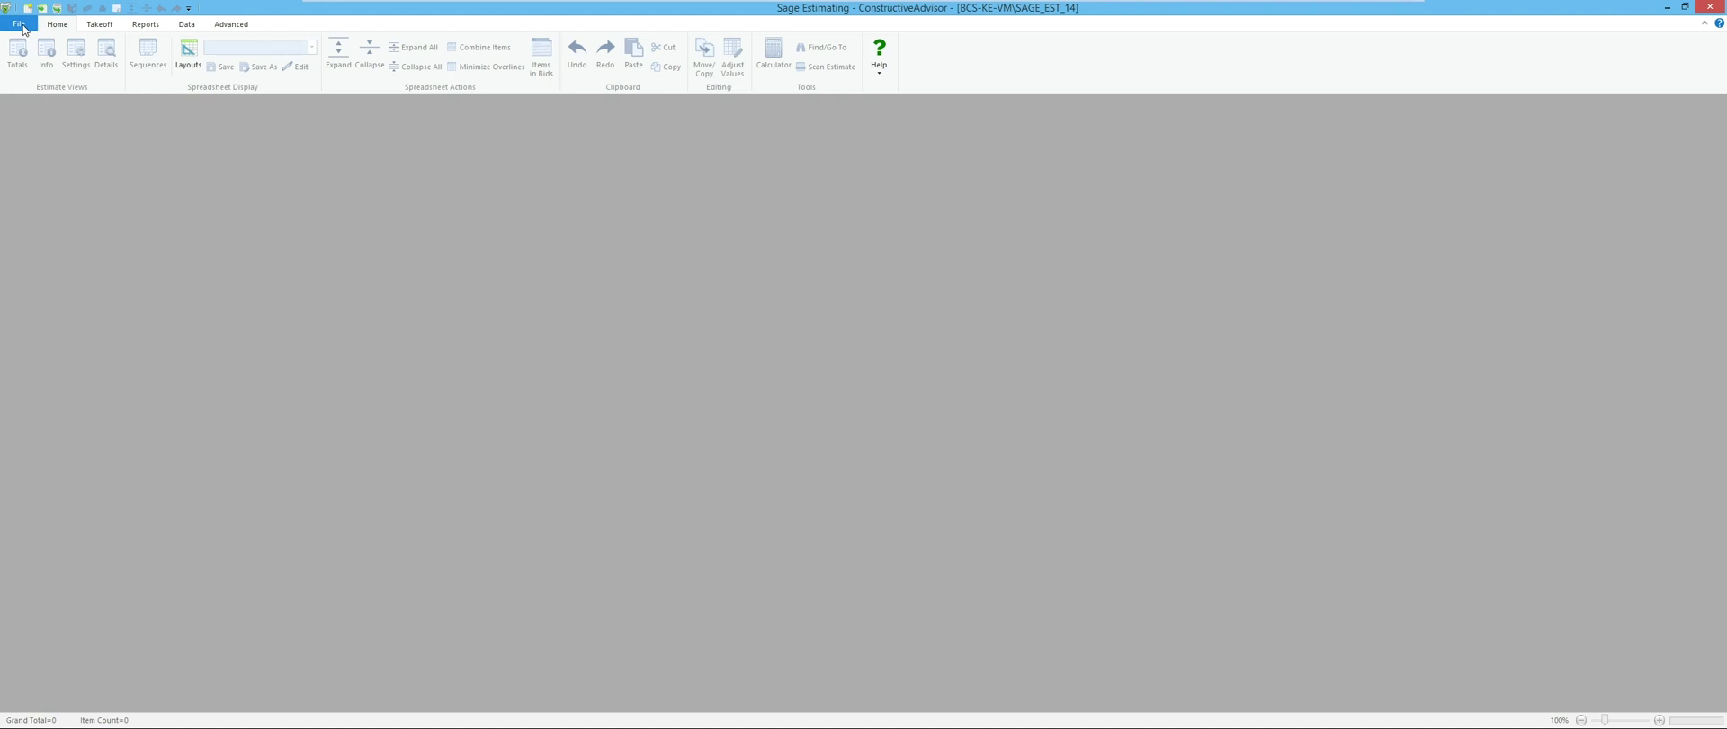
Create a new estimate named 'How To setup Uniformat' and accept the Estimate Information form
left_click(20, 24)
left_click(36, 49)
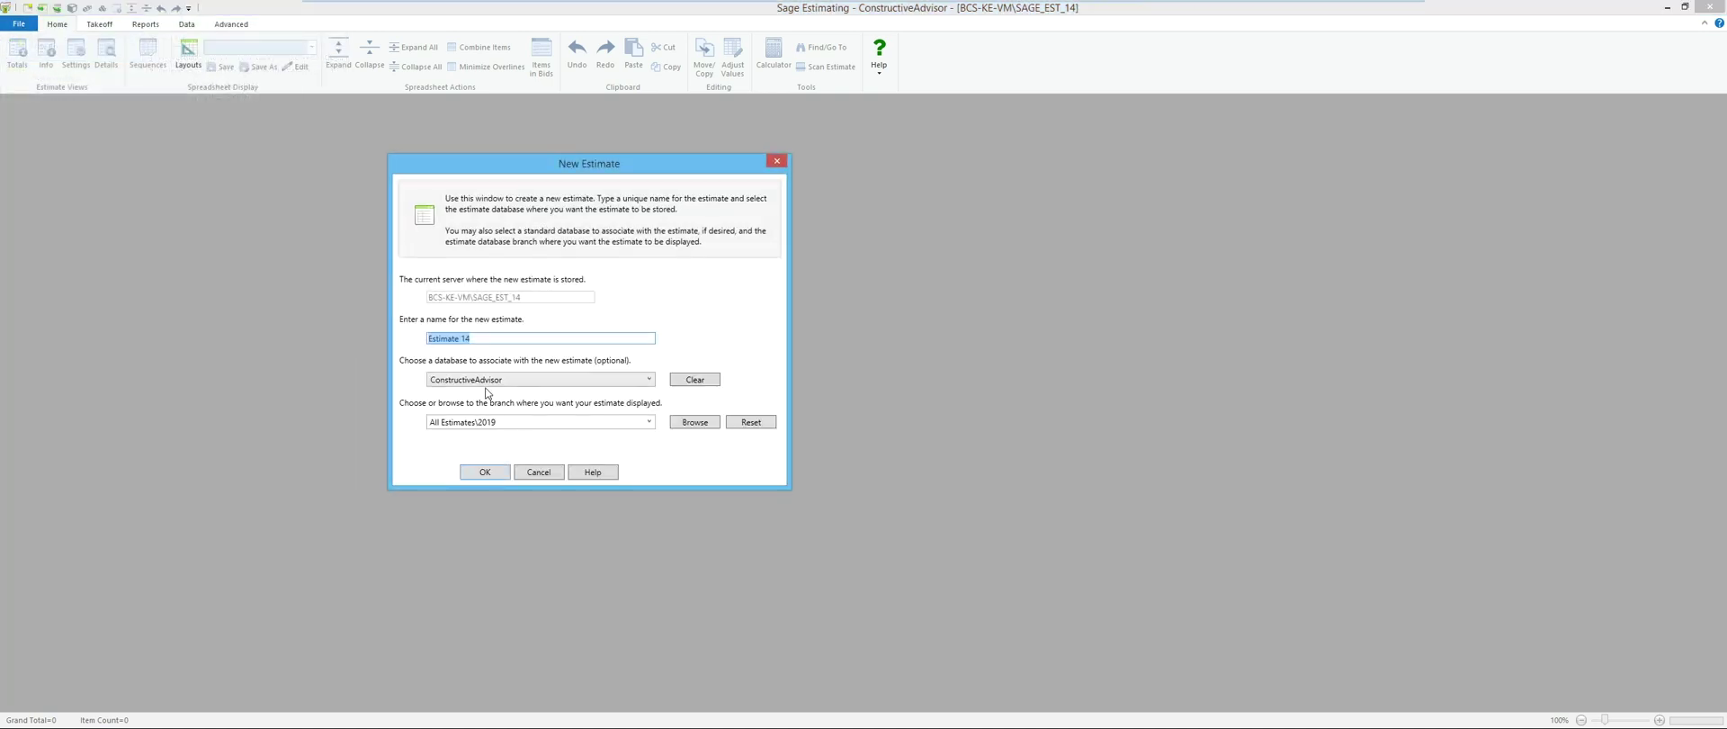
type("How To setup Uniformat")
key("Return")
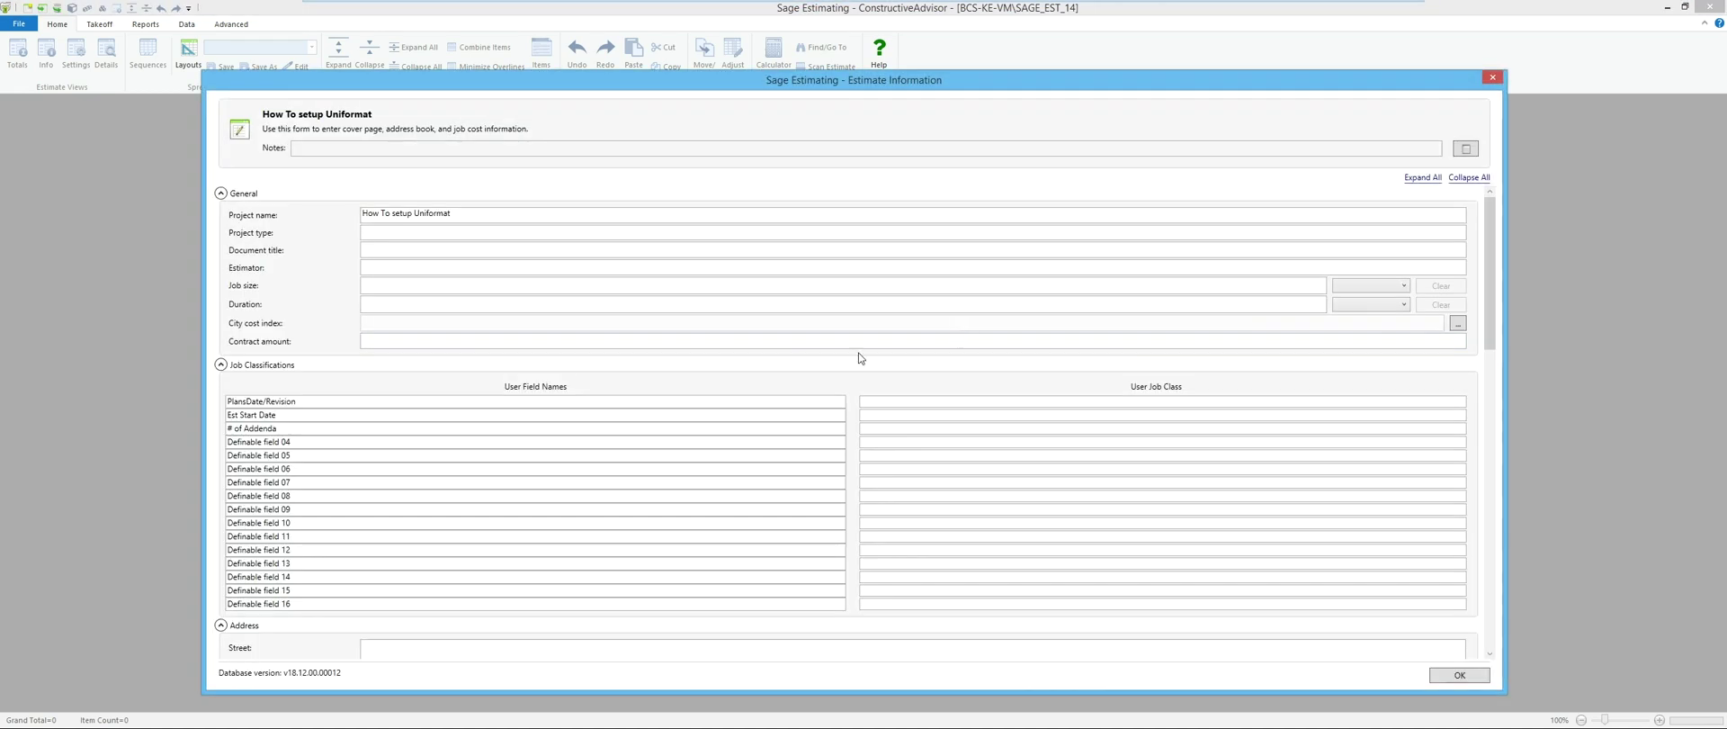
left_click(1461, 676)
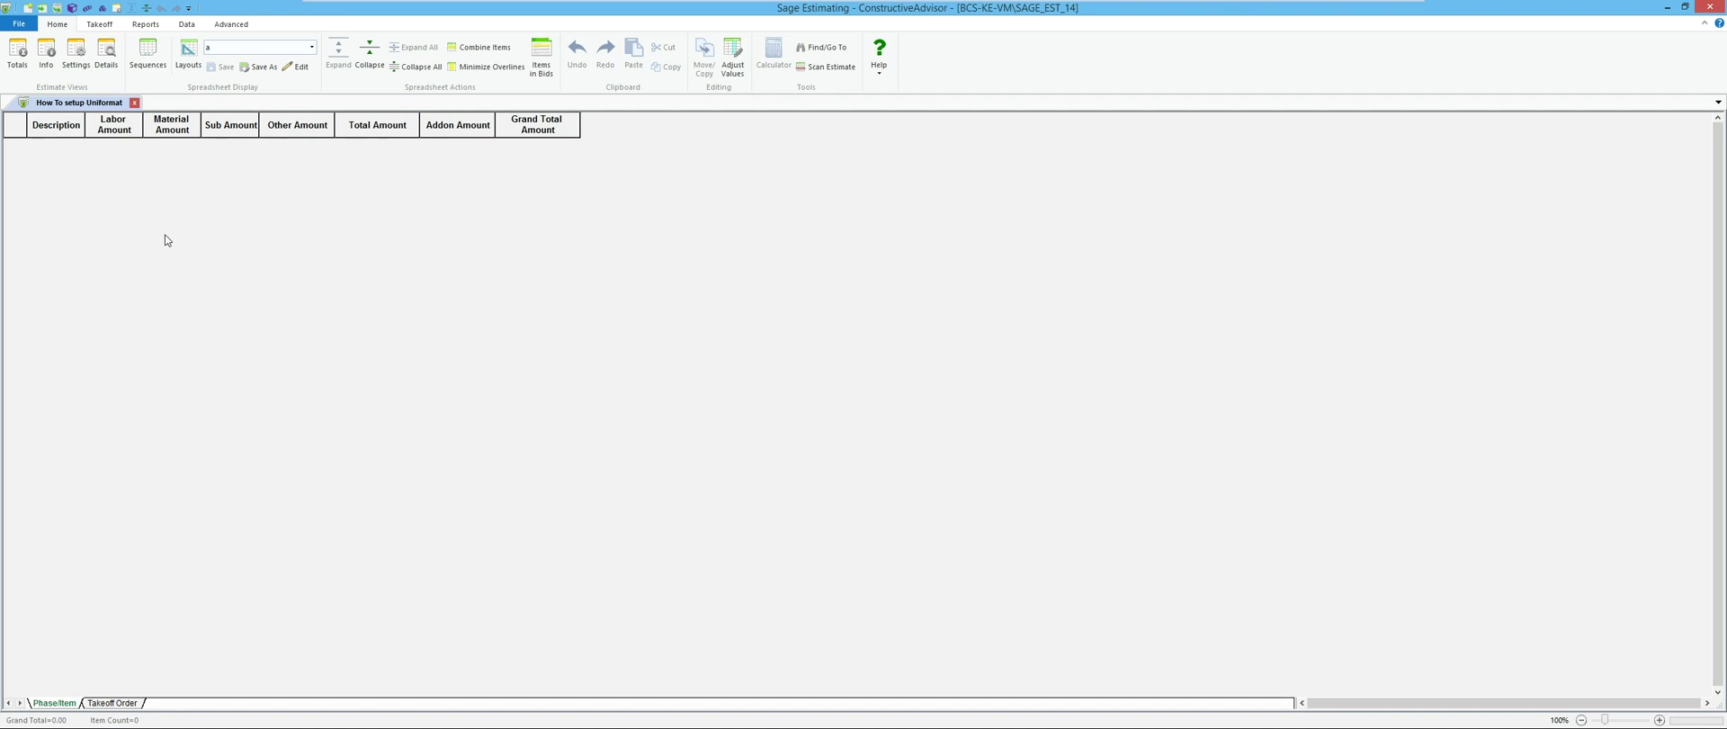
Open the Quick Takeoff phase list from the Takeoff ribbon
left_click(100, 26)
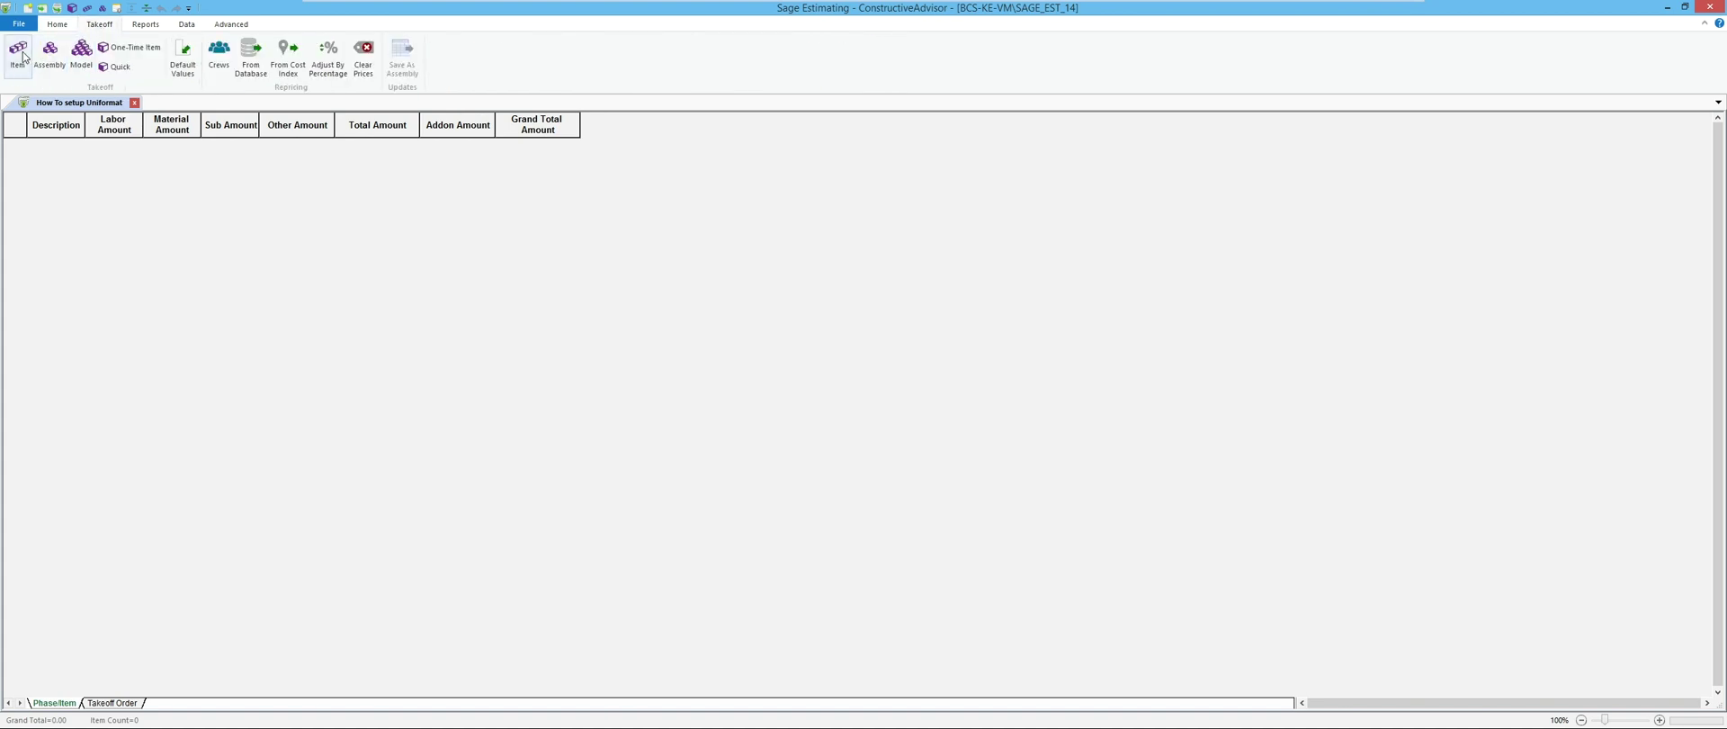
left_click(115, 67)
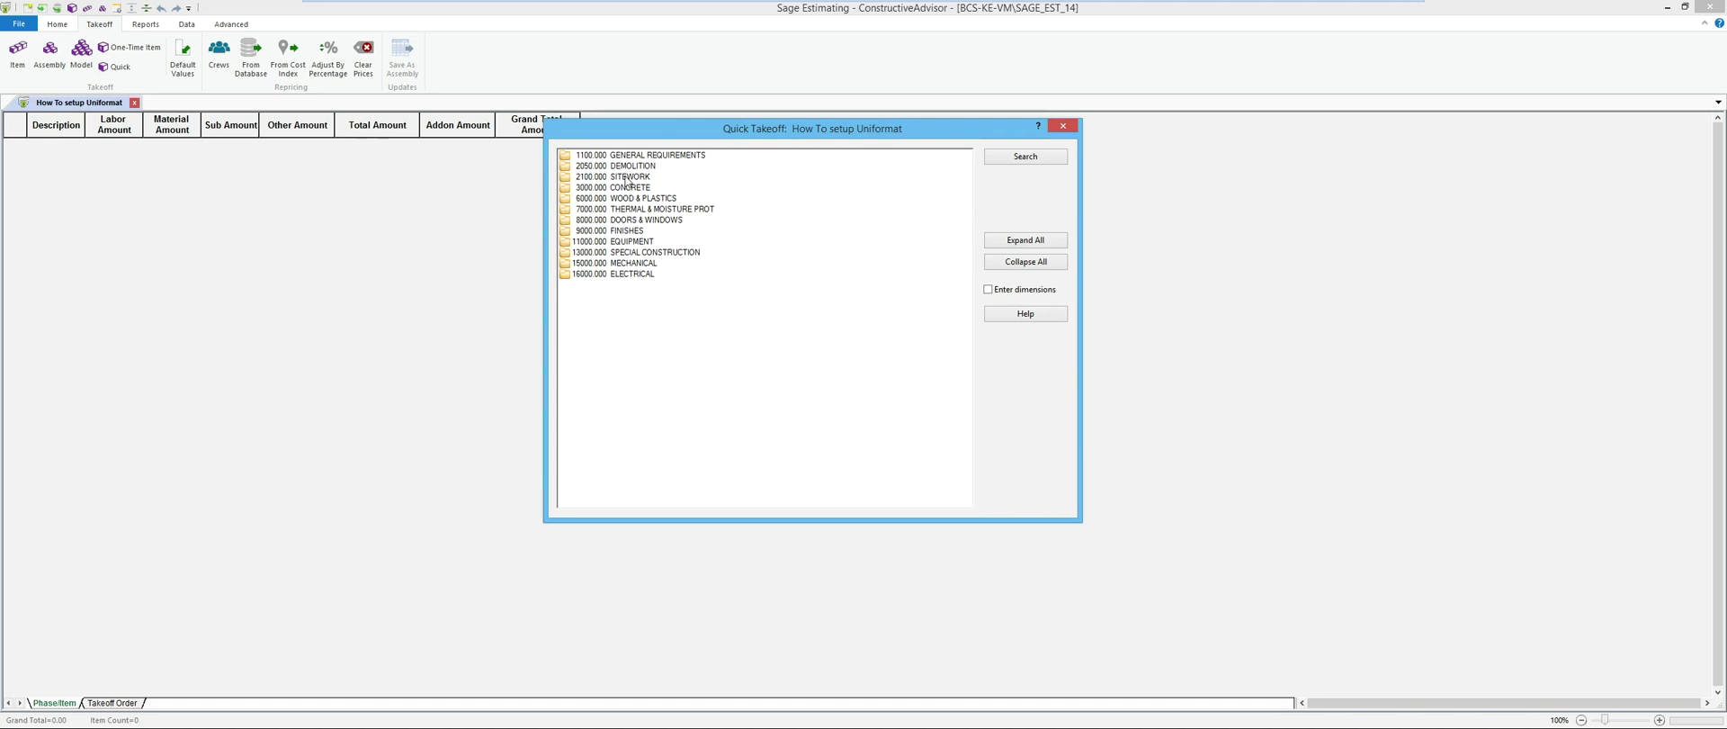
Sort the quick takeoff item list by Uniformat_L1/Uniformat_L2/Uniformat_L3
right_click(799, 228)
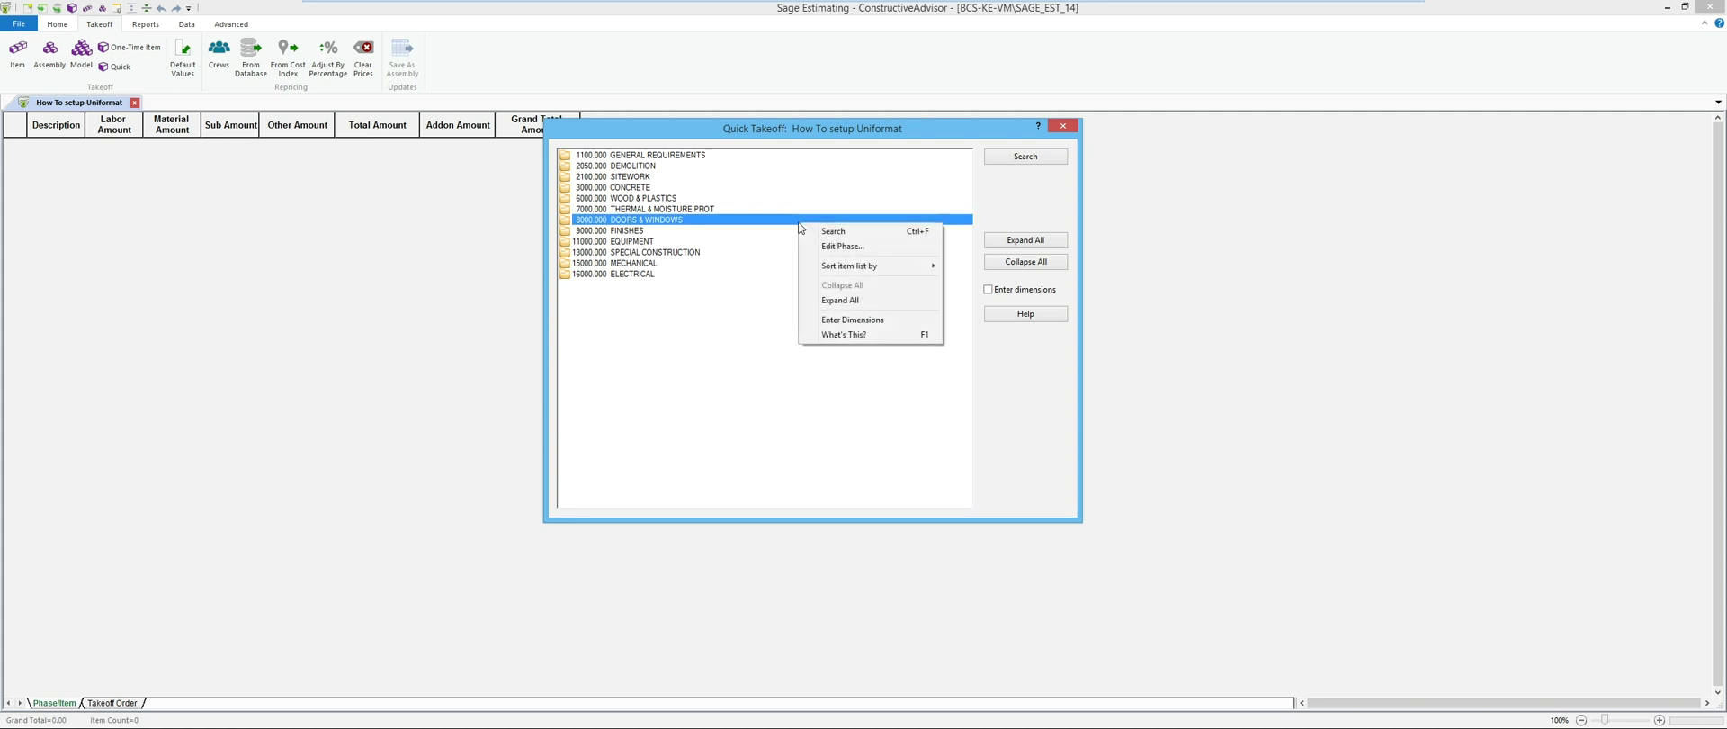
mouse_move(859, 270)
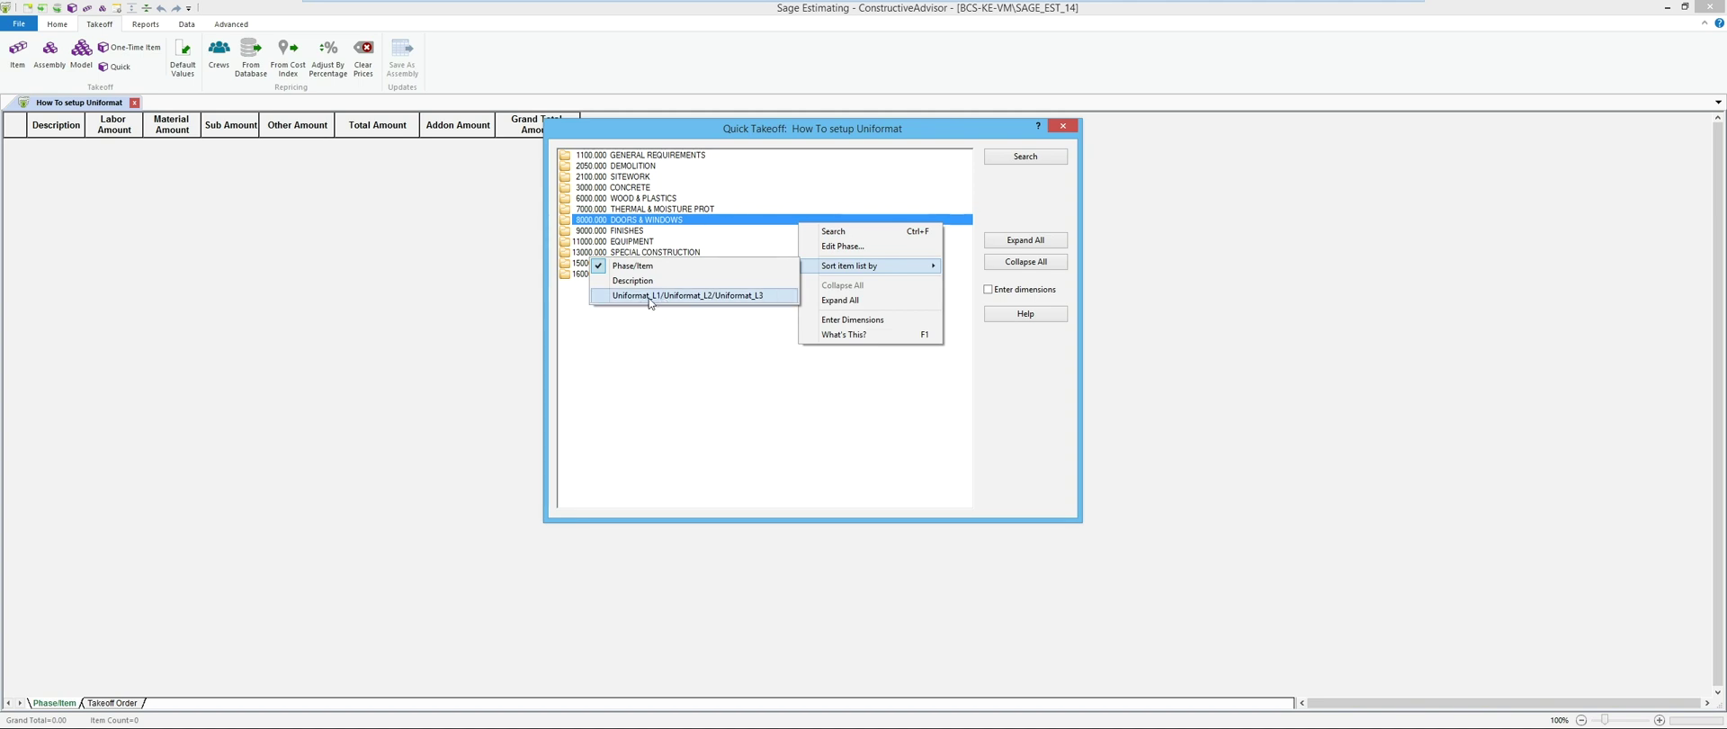
left_click(694, 299)
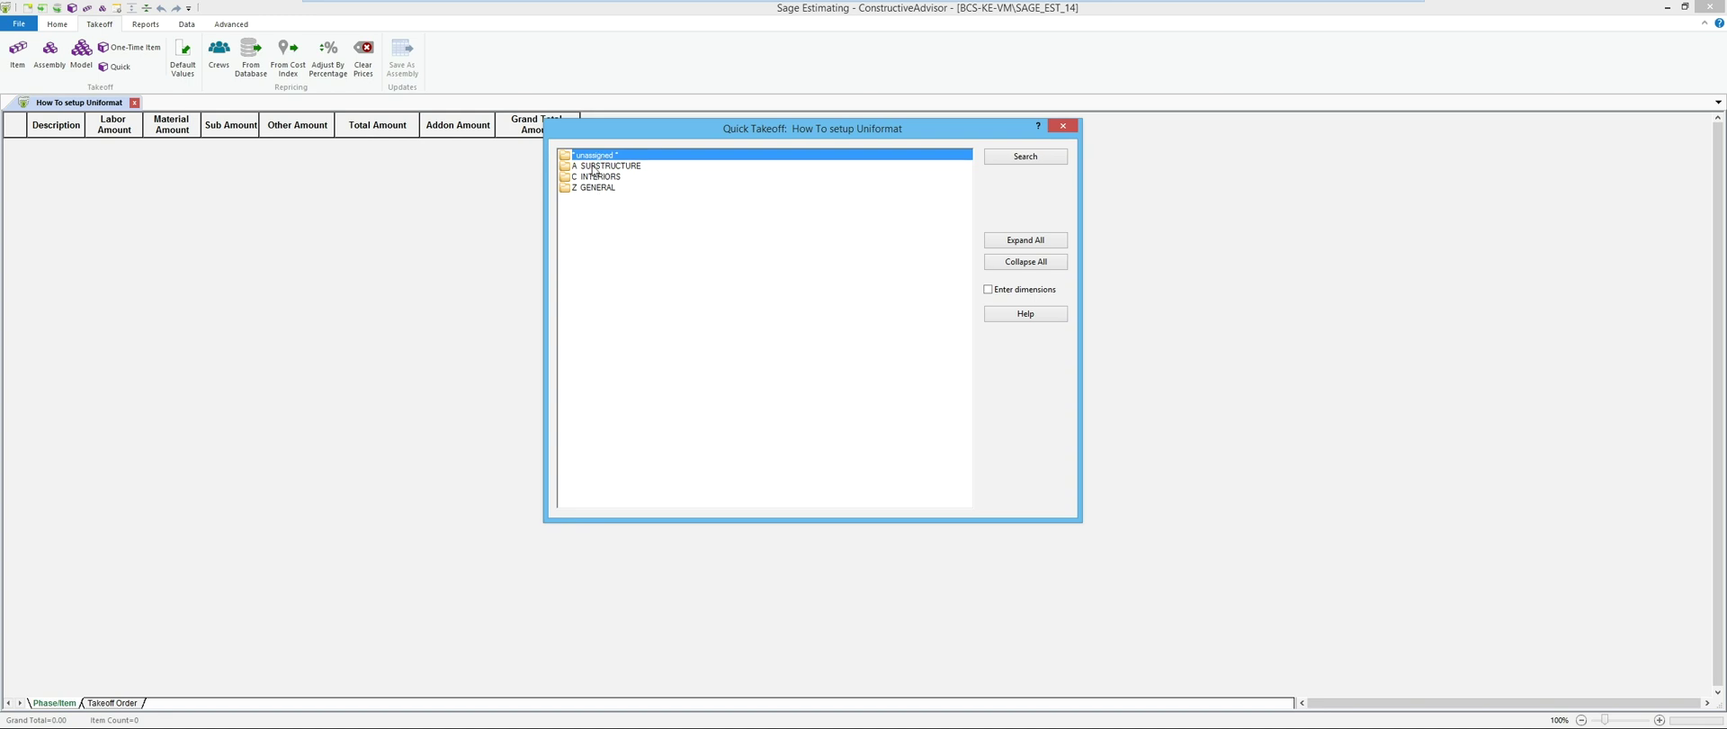
Expand A Substructure, C Interiors and Z General, browsing the A1010 and A4010 item lists
double_click(594, 169)
left_click(594, 210)
double_click(593, 210)
double_click(597, 231)
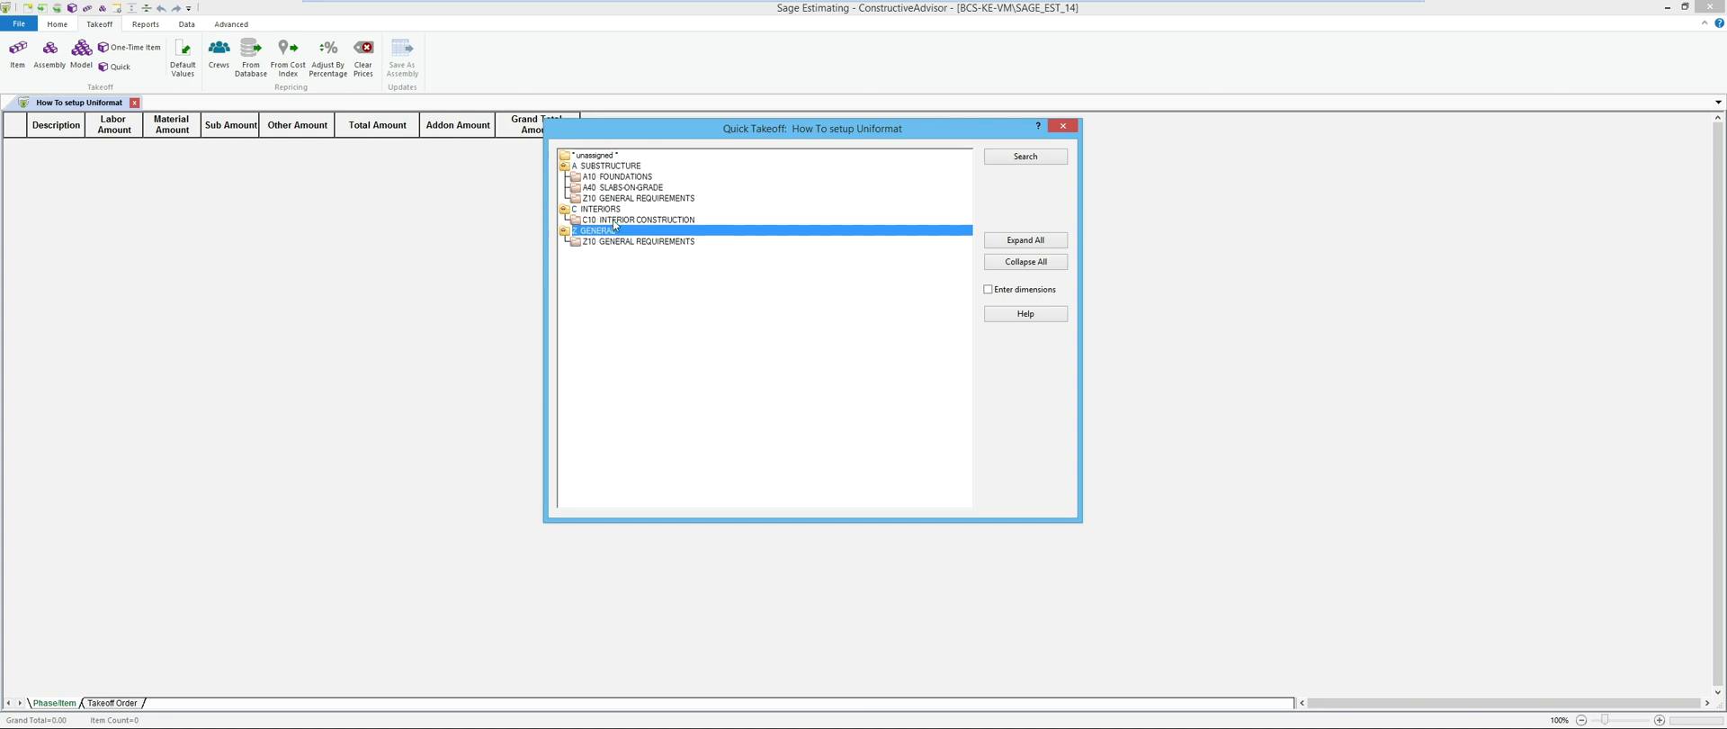
double_click(606, 178)
double_click(608, 188)
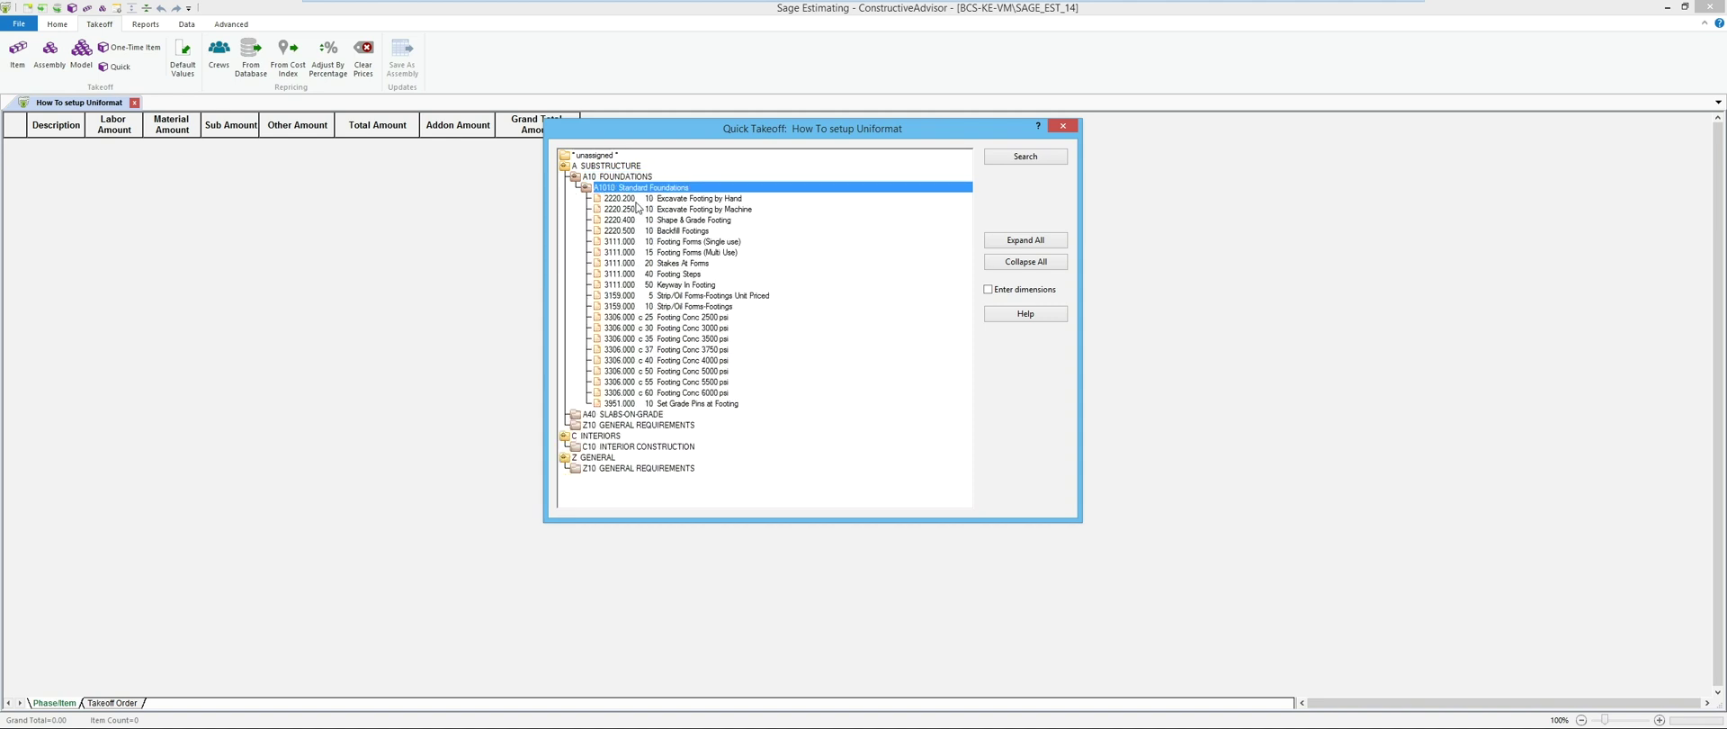
double_click(628, 187)
double_click(628, 199)
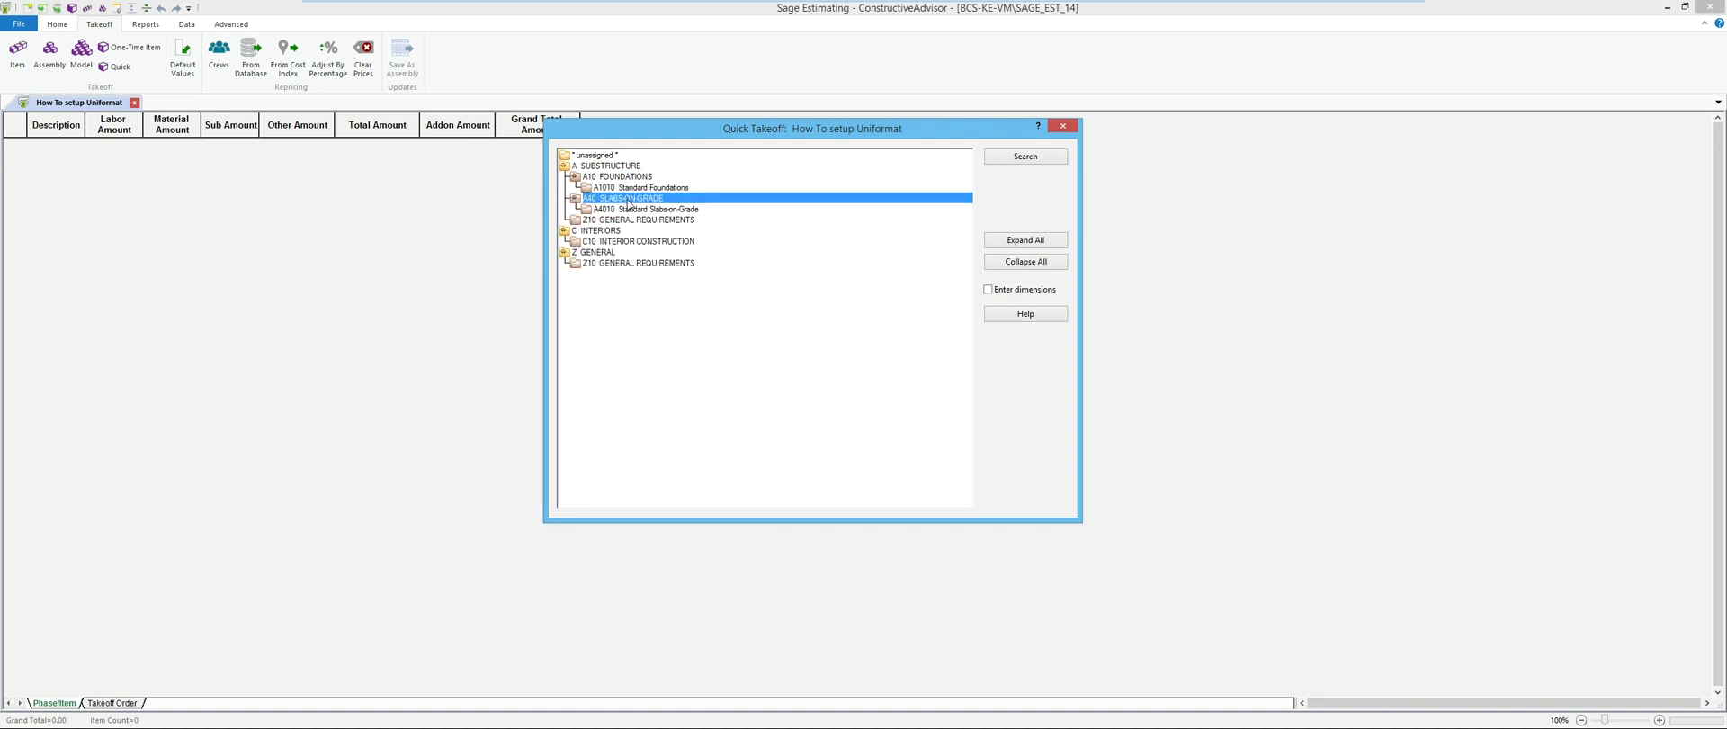
double_click(636, 209)
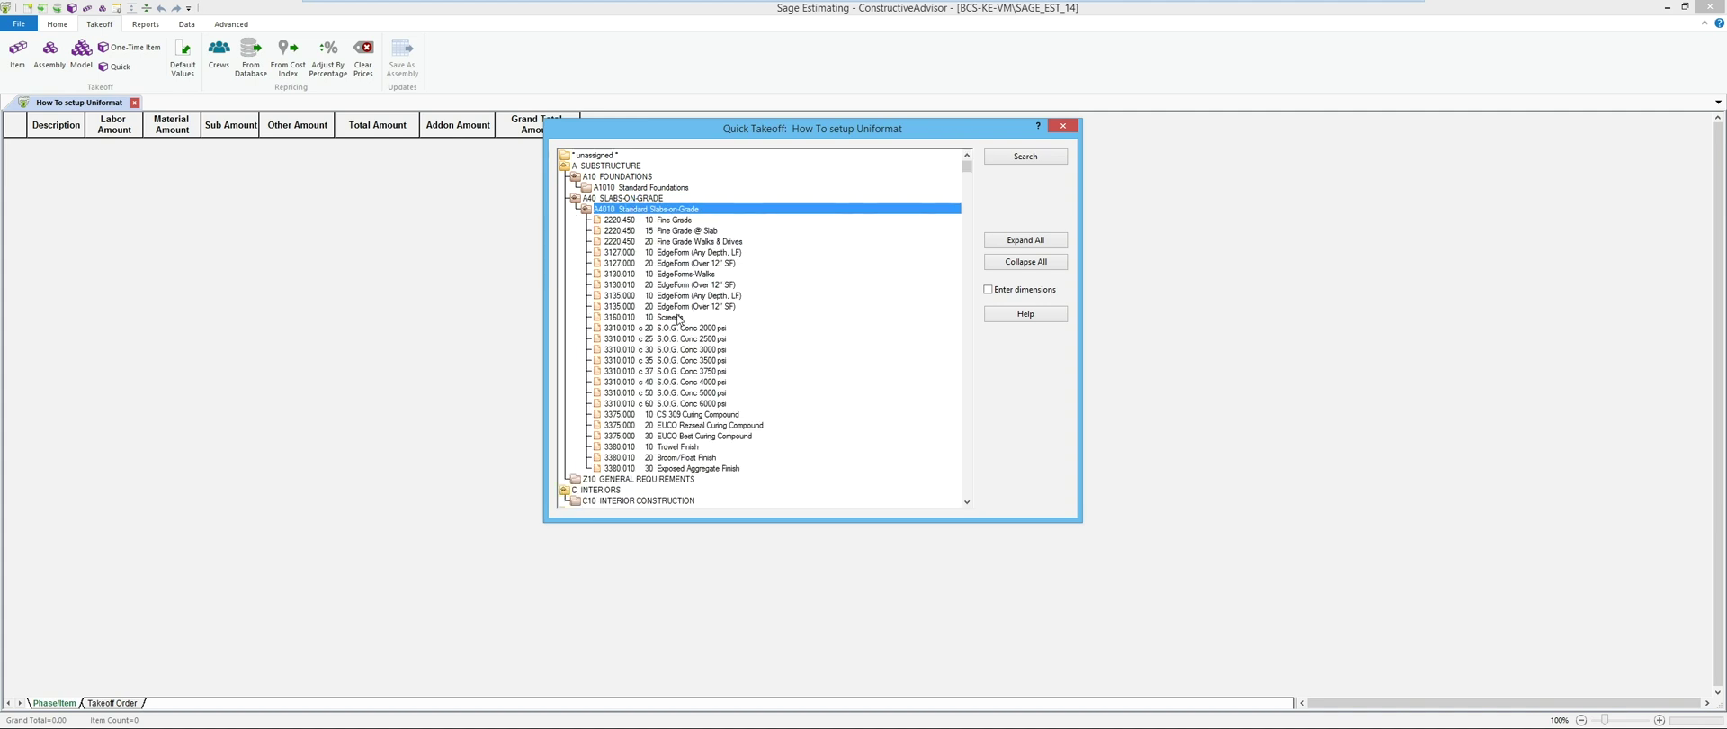
double_click(593, 199)
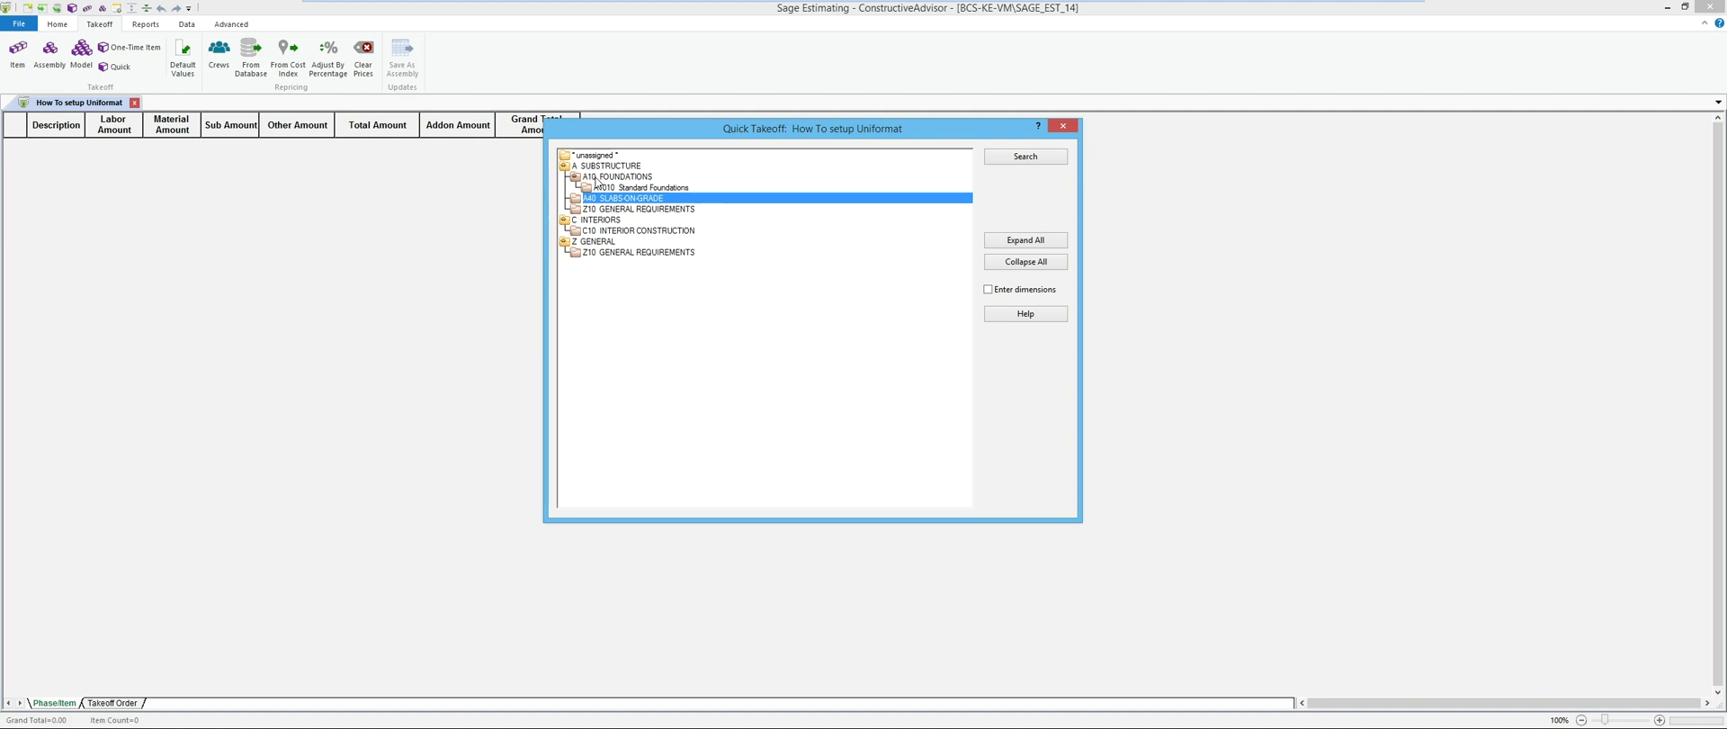
Re-sort the takeoff list by phase and then back to Uniformat levels
right_click(768, 276)
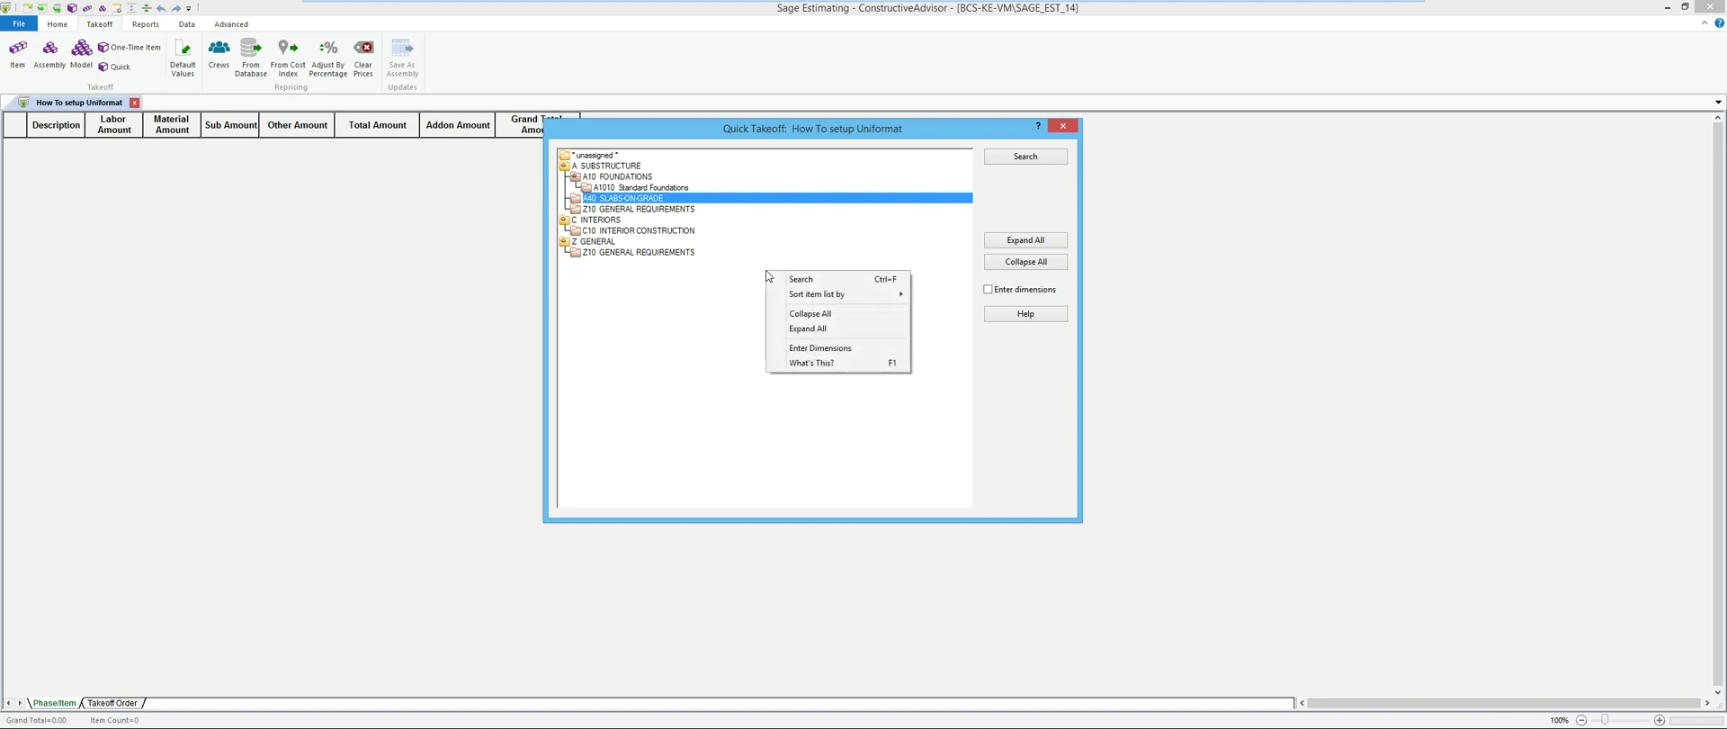
mouse_move(813, 296)
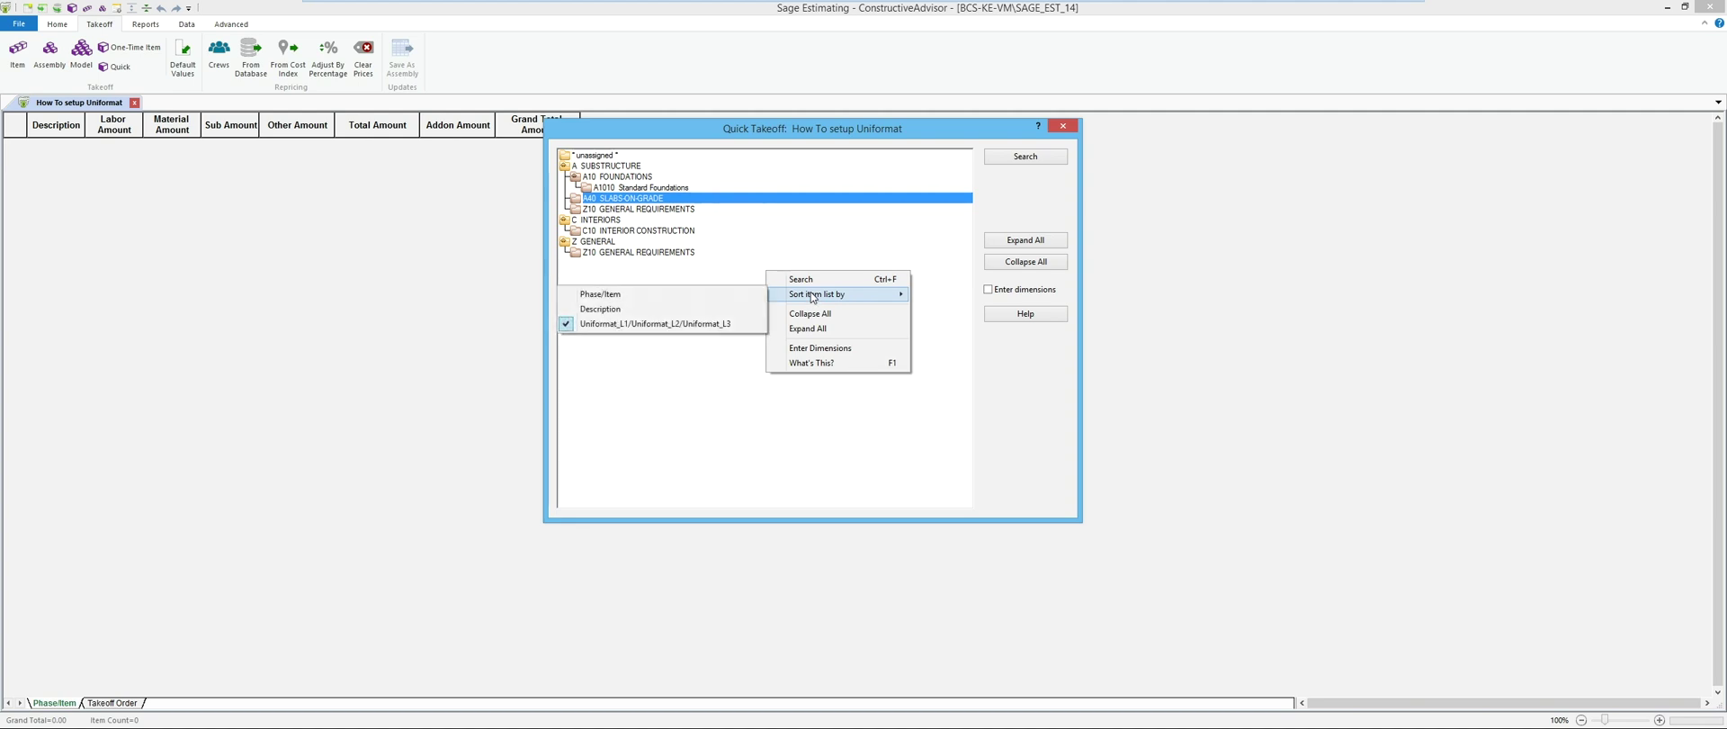
left_click(669, 301)
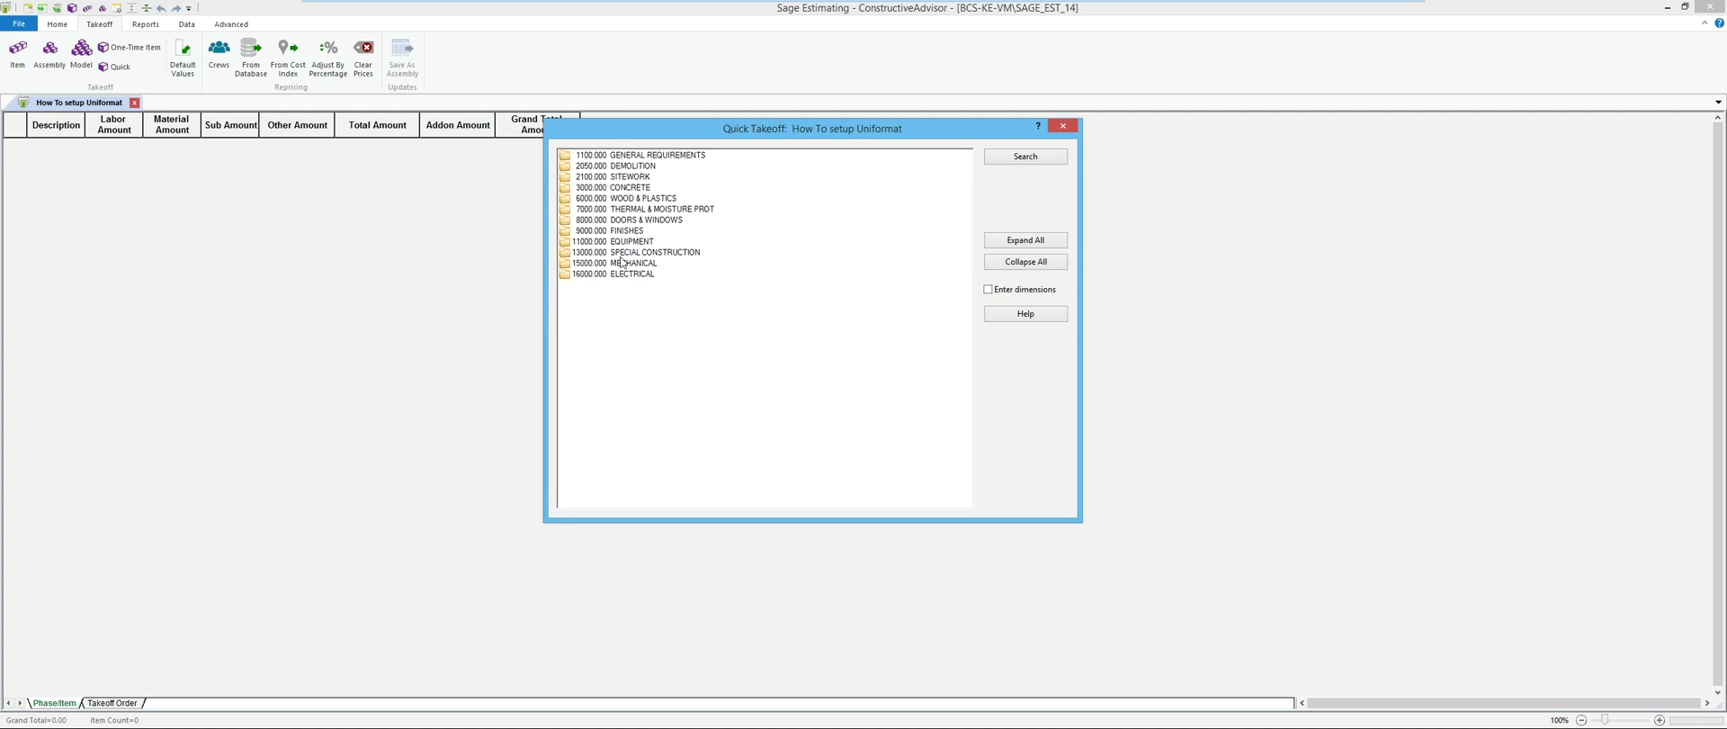
right_click(825, 280)
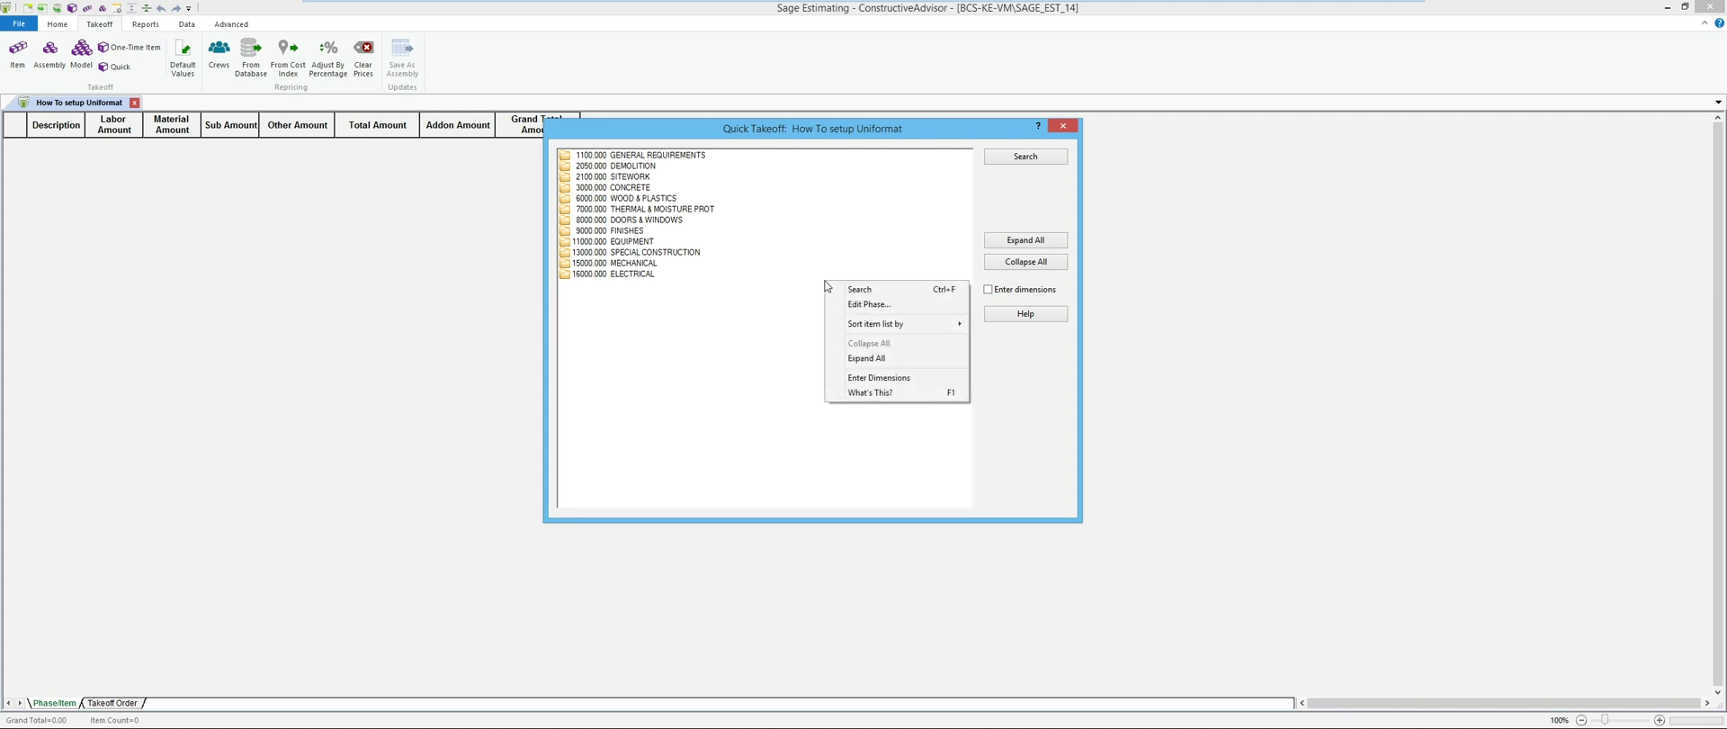
mouse_move(861, 325)
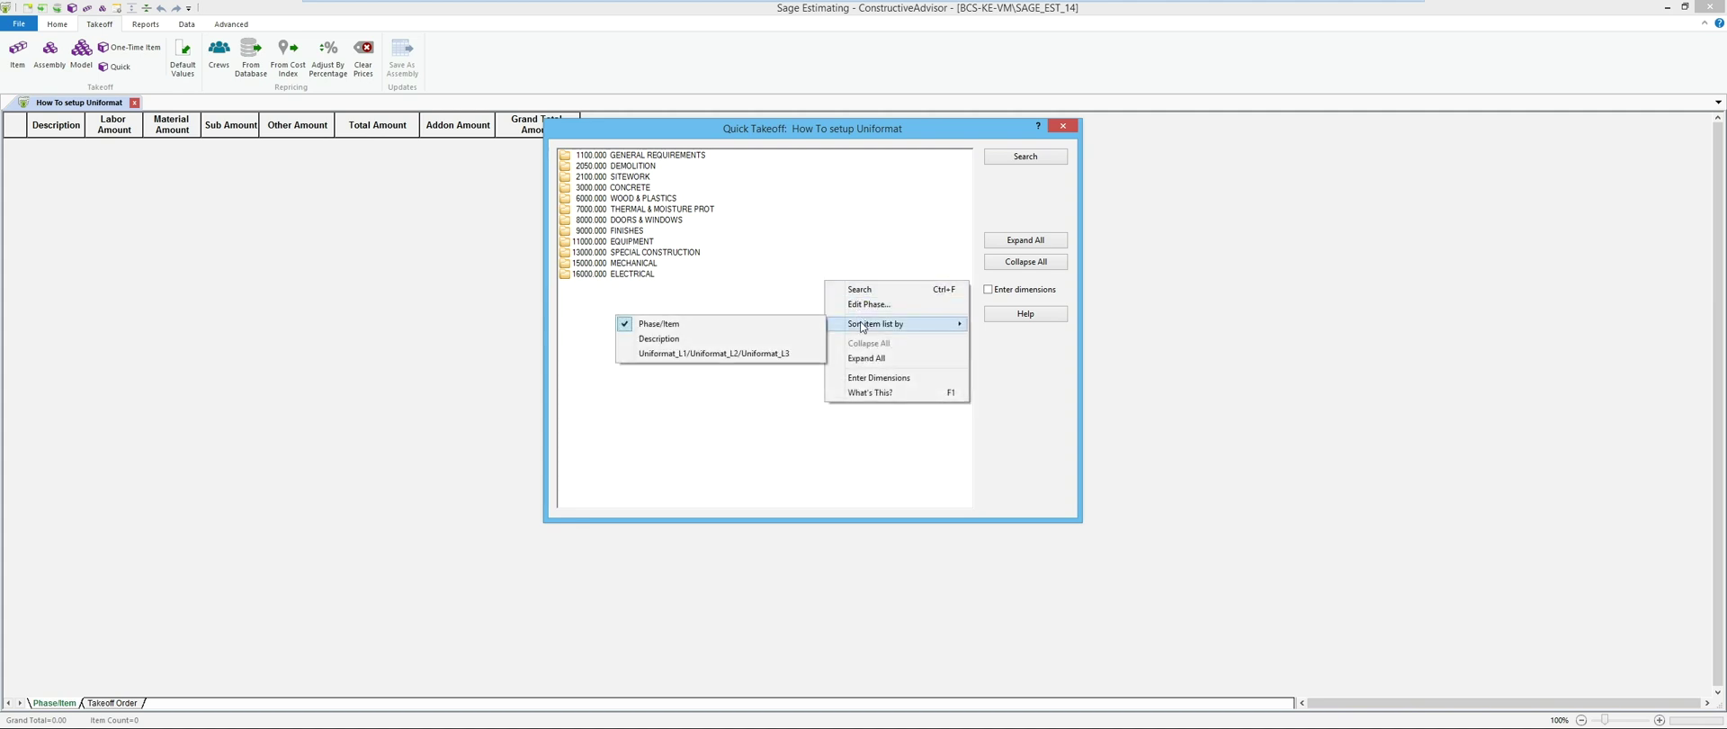
left_click(735, 356)
From Z1020 Administrative Requirements, add Asst. Superintendent, Weather Protection and Temp Partitions
double_click(593, 188)
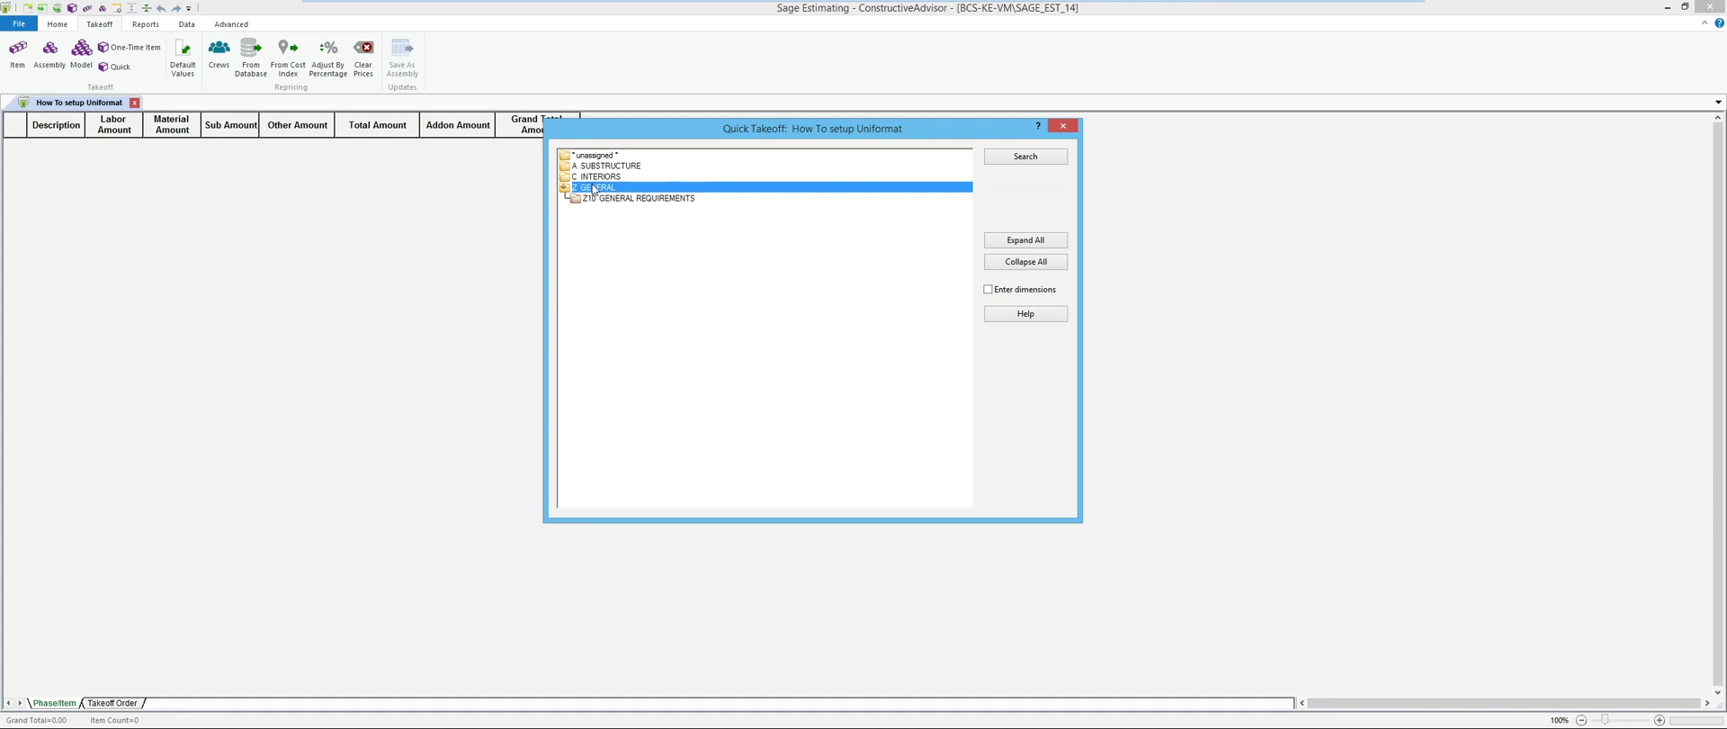
double_click(596, 199)
double_click(604, 211)
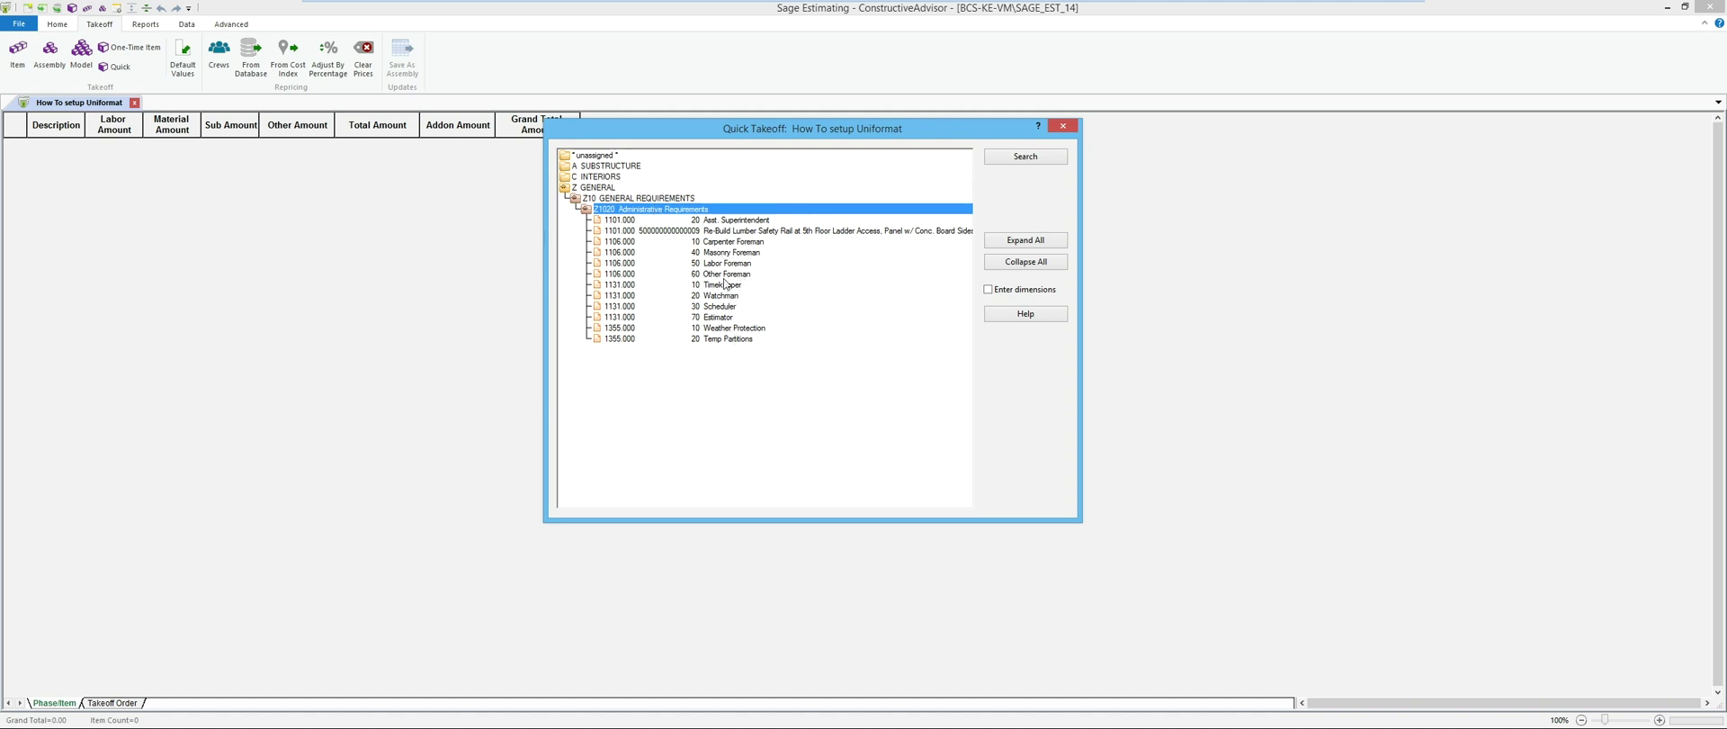
double_click(710, 224)
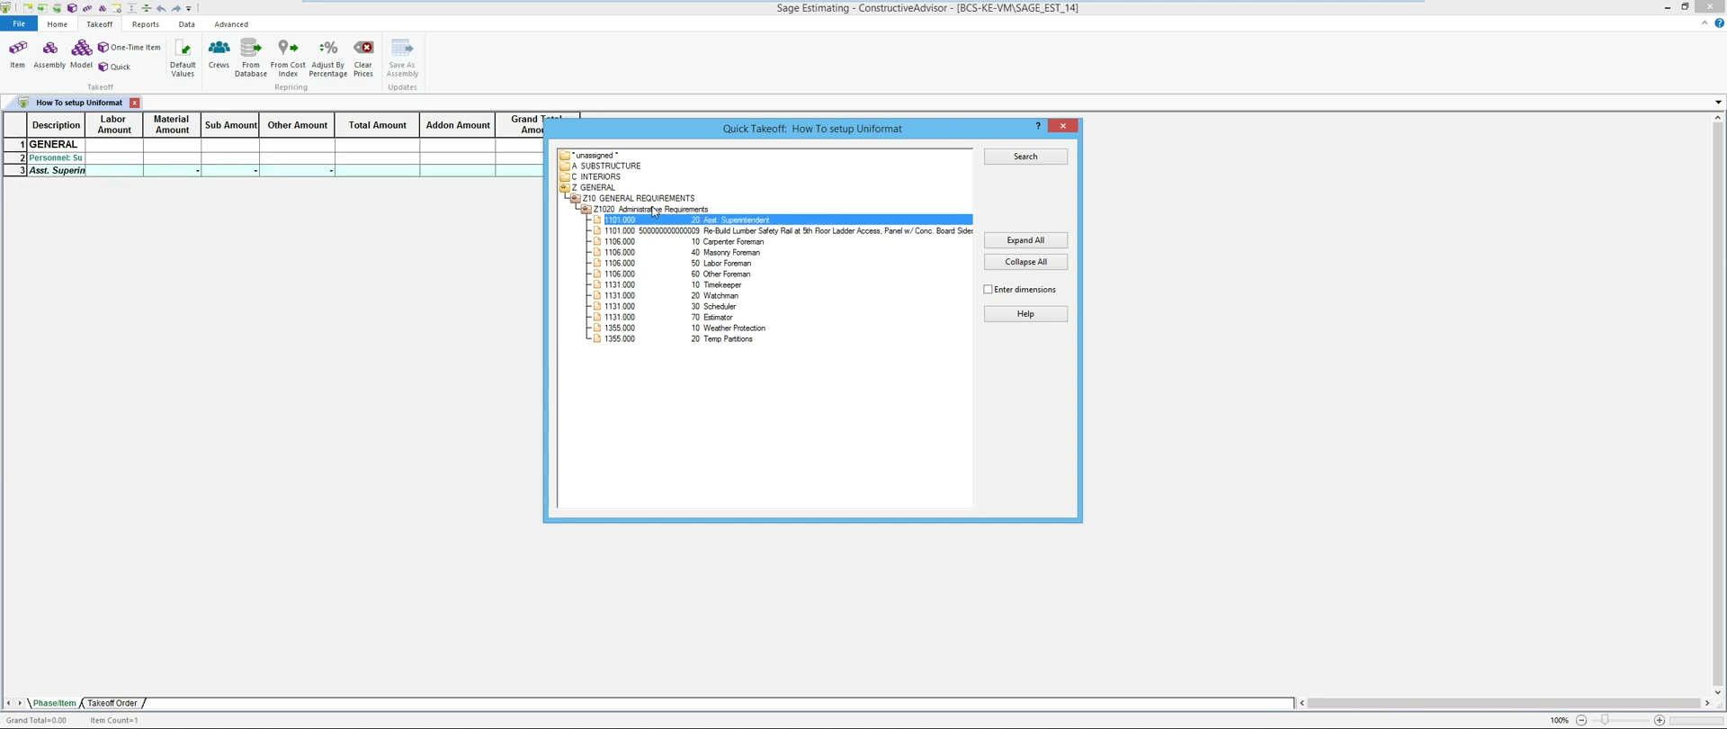
double_click(715, 328)
left_click(716, 340)
double_click(715, 338)
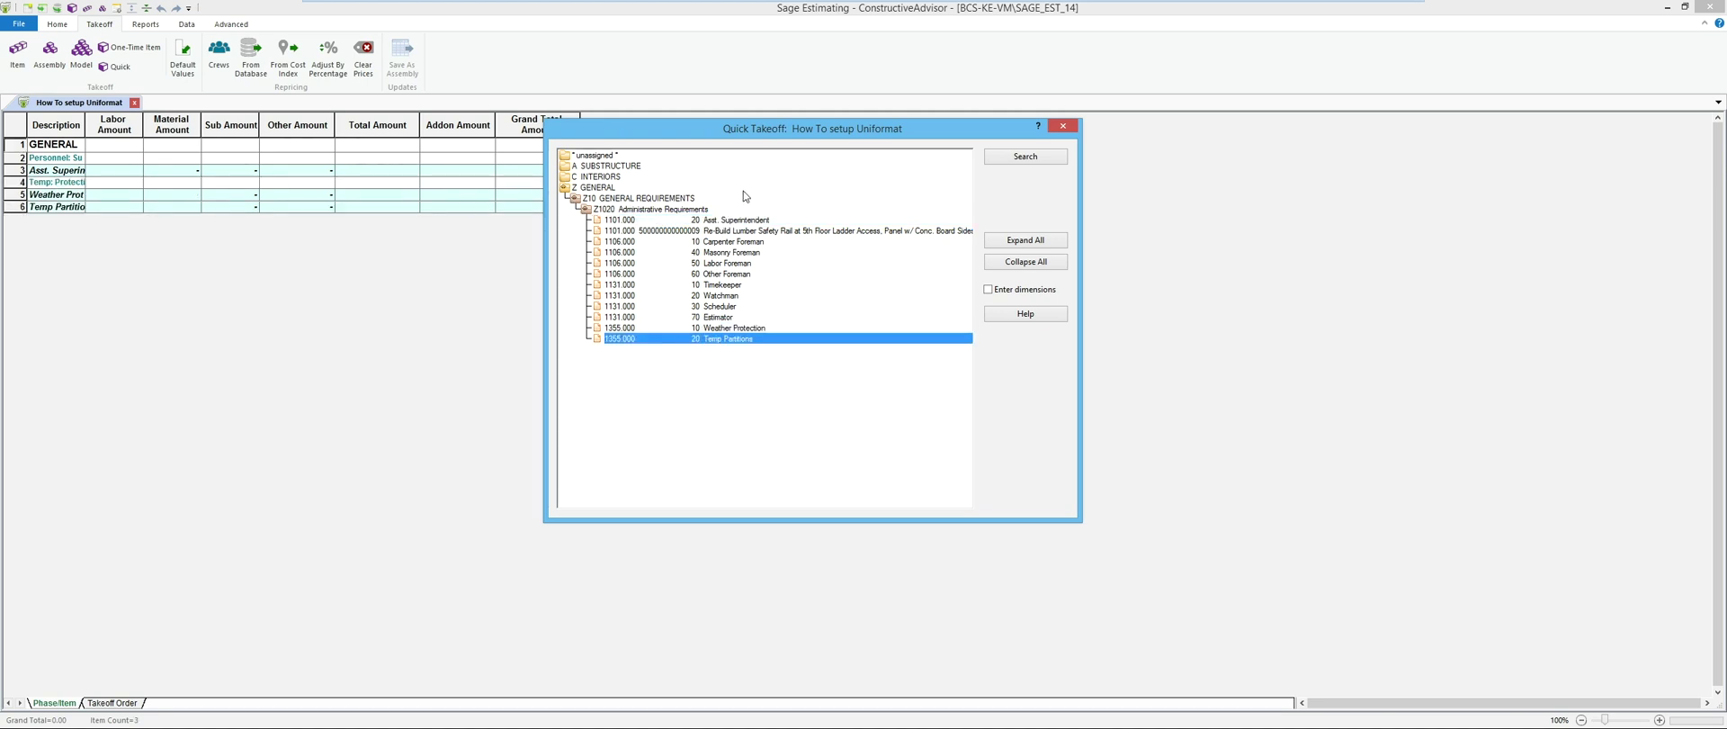
Sort the list by phase and add Superintendent from 1101.000 Personnel: Supervision
right_click(754, 390)
mouse_move(800, 430)
left_click(711, 429)
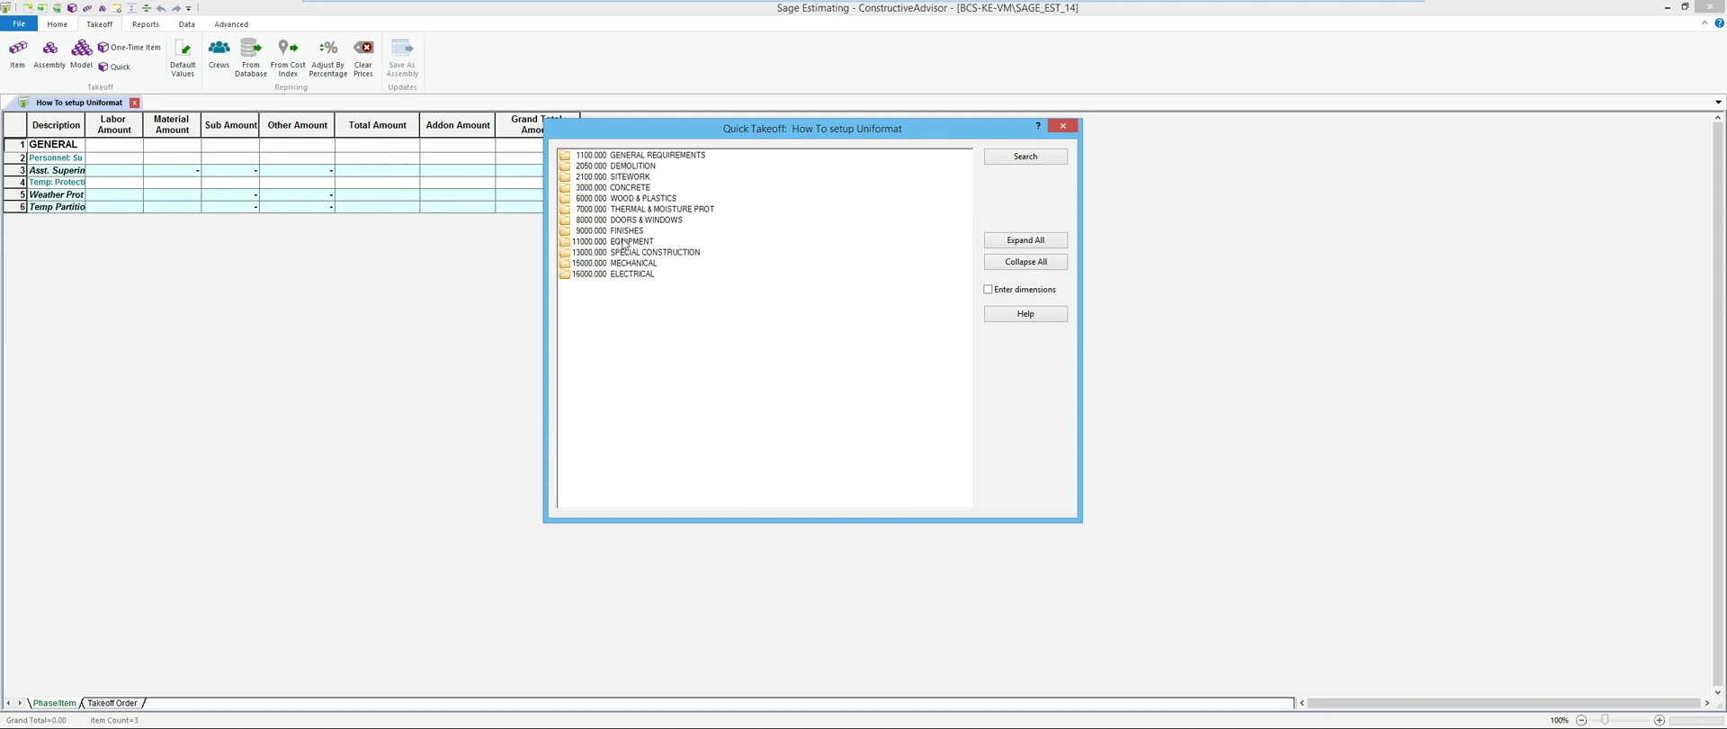
double_click(623, 156)
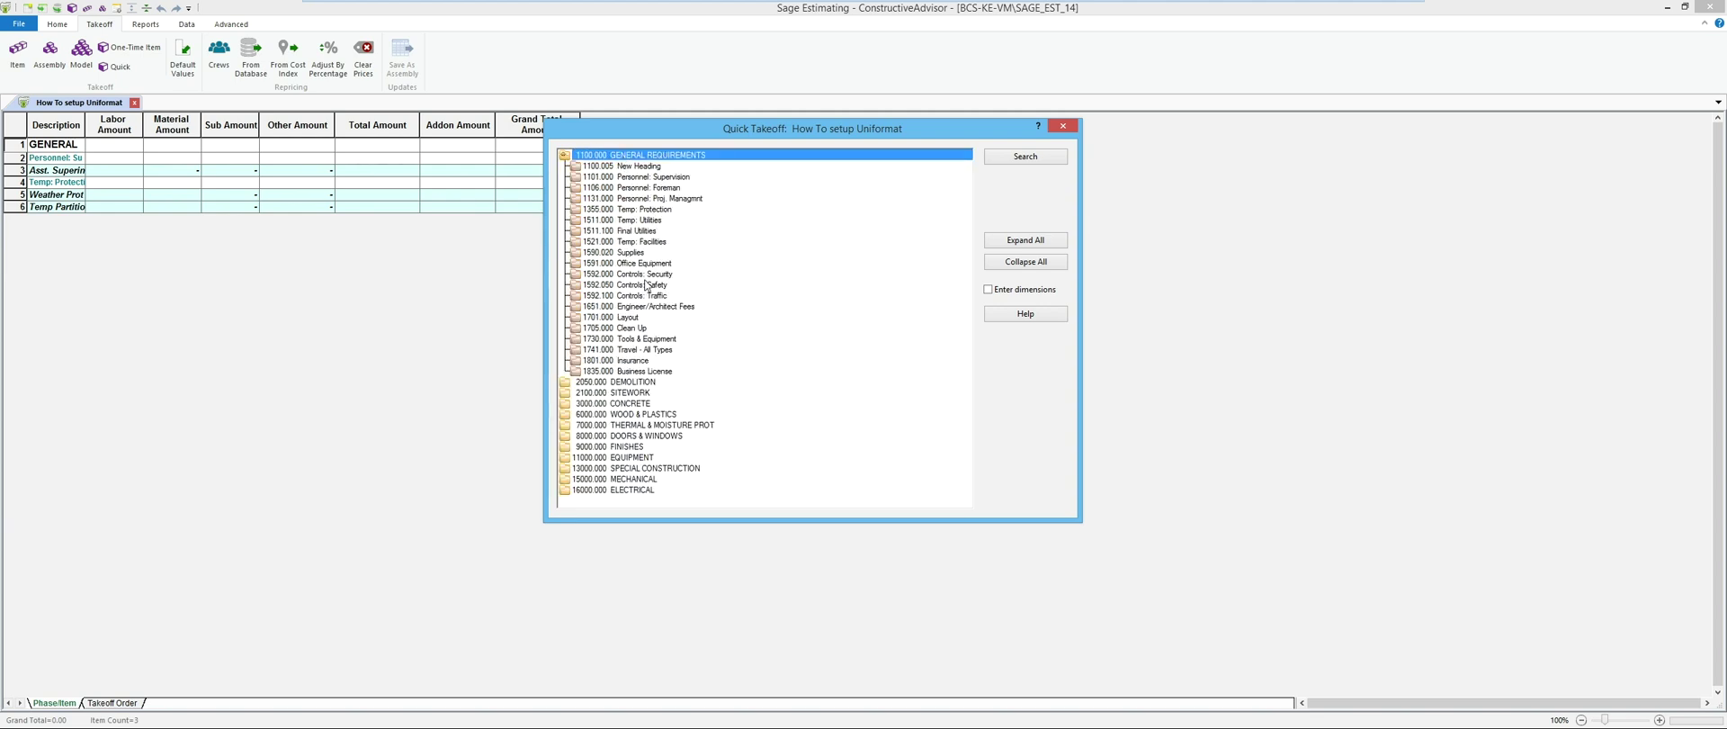
double_click(641, 177)
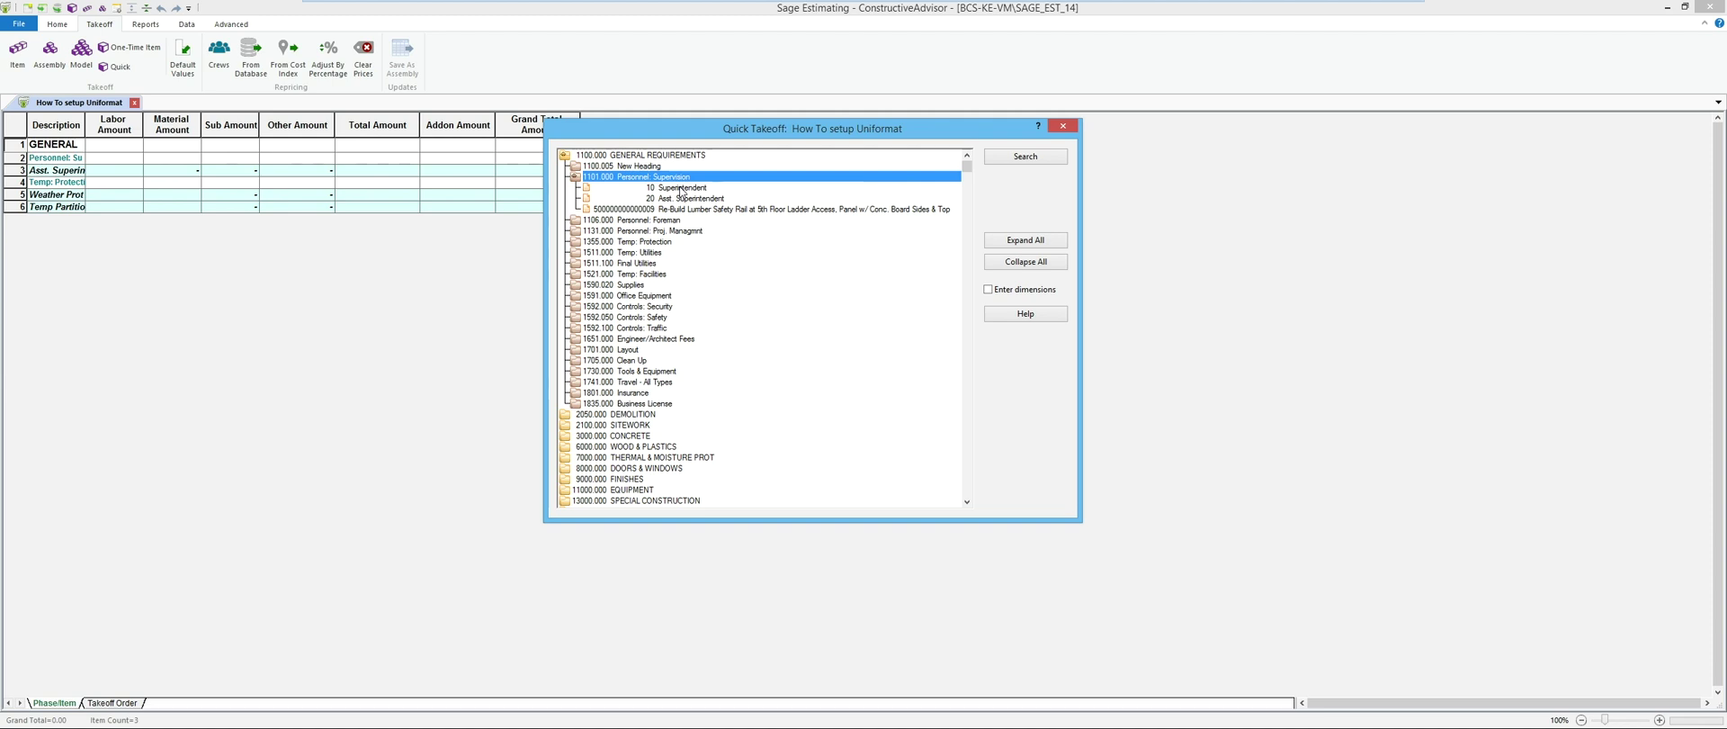
double_click(681, 188)
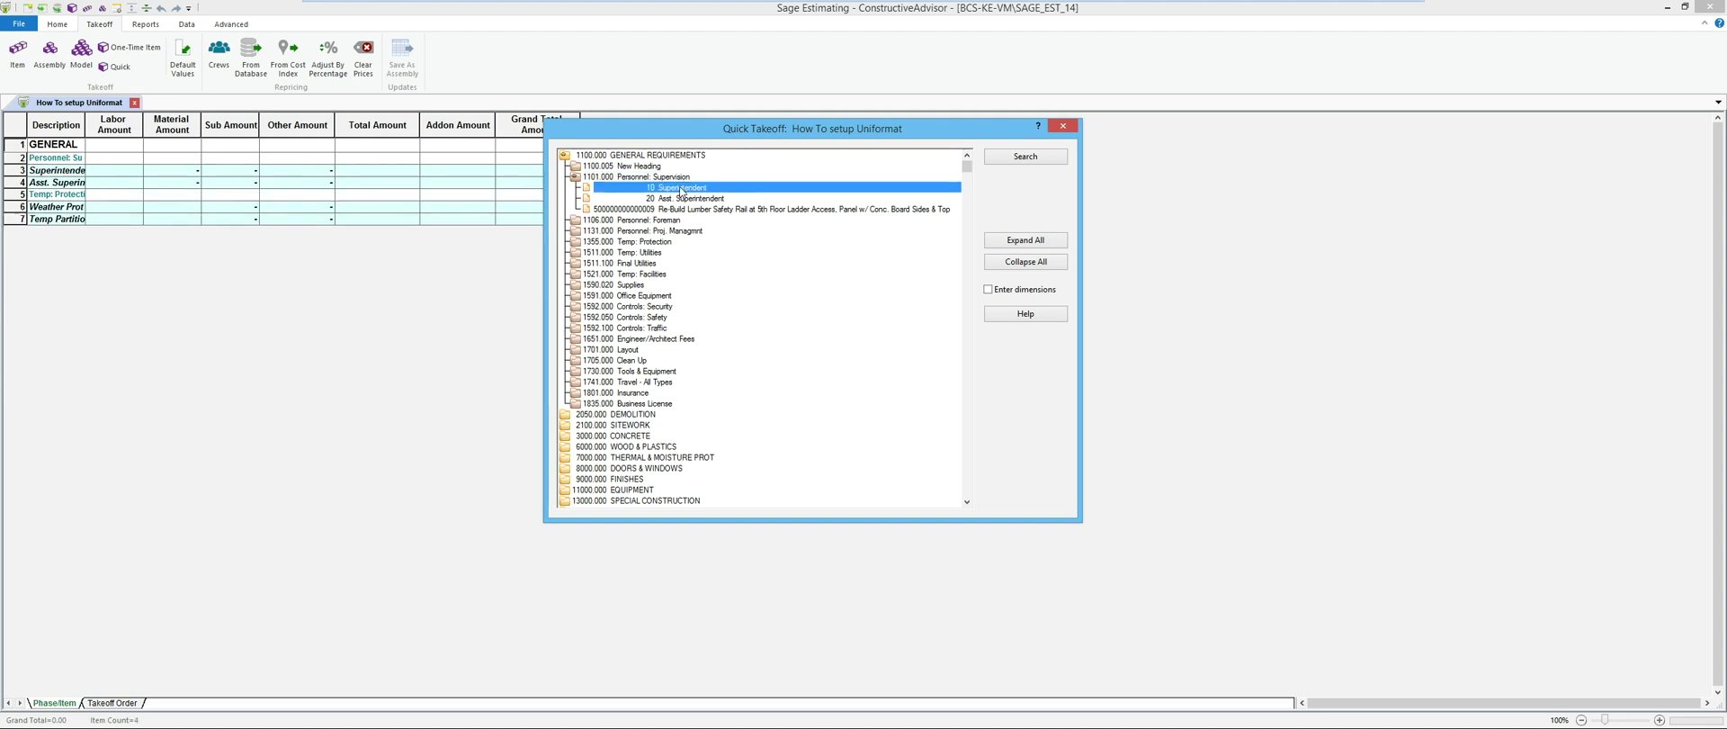
Add Temp Phone, Electricity, Gas, Water and Toilet from 1511.000 Temp: Utilities, then close Quick Takeoff
double_click(629, 176)
double_click(653, 209)
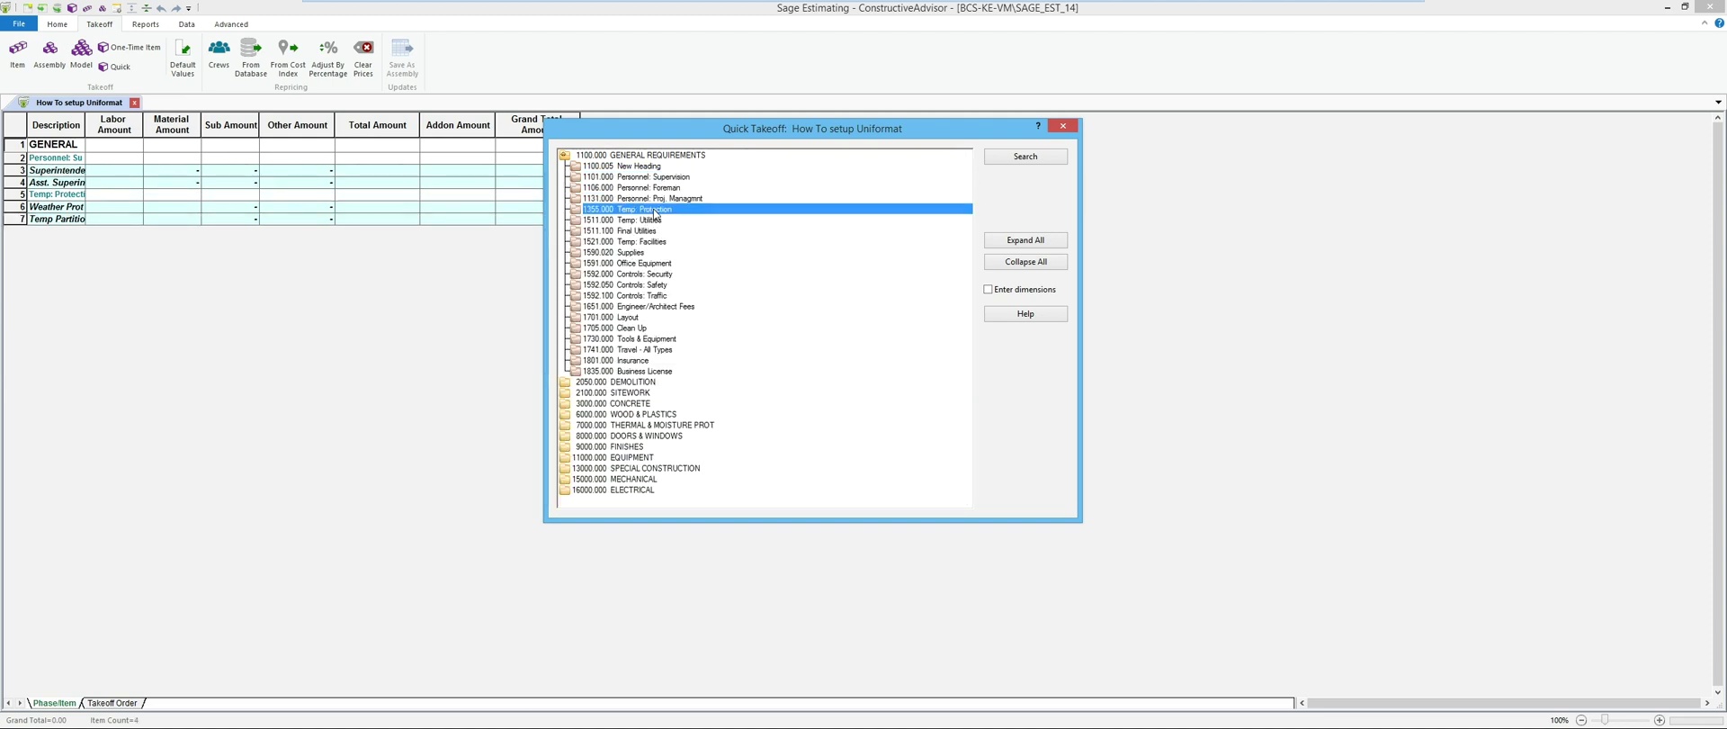
double_click(653, 212)
double_click(648, 222)
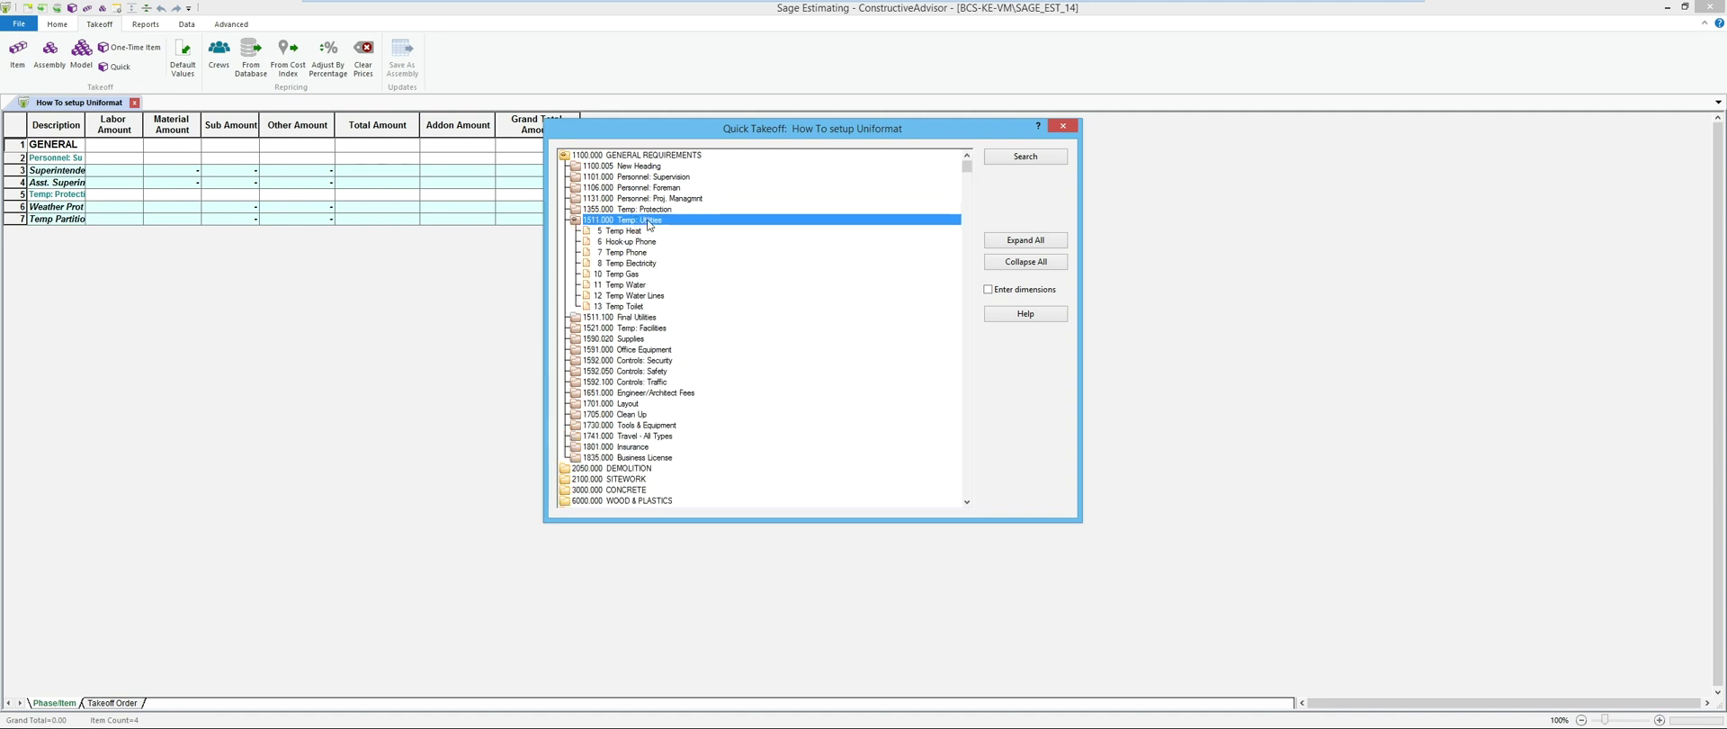
double_click(631, 252)
double_click(632, 264)
double_click(632, 275)
double_click(632, 285)
double_click(637, 307)
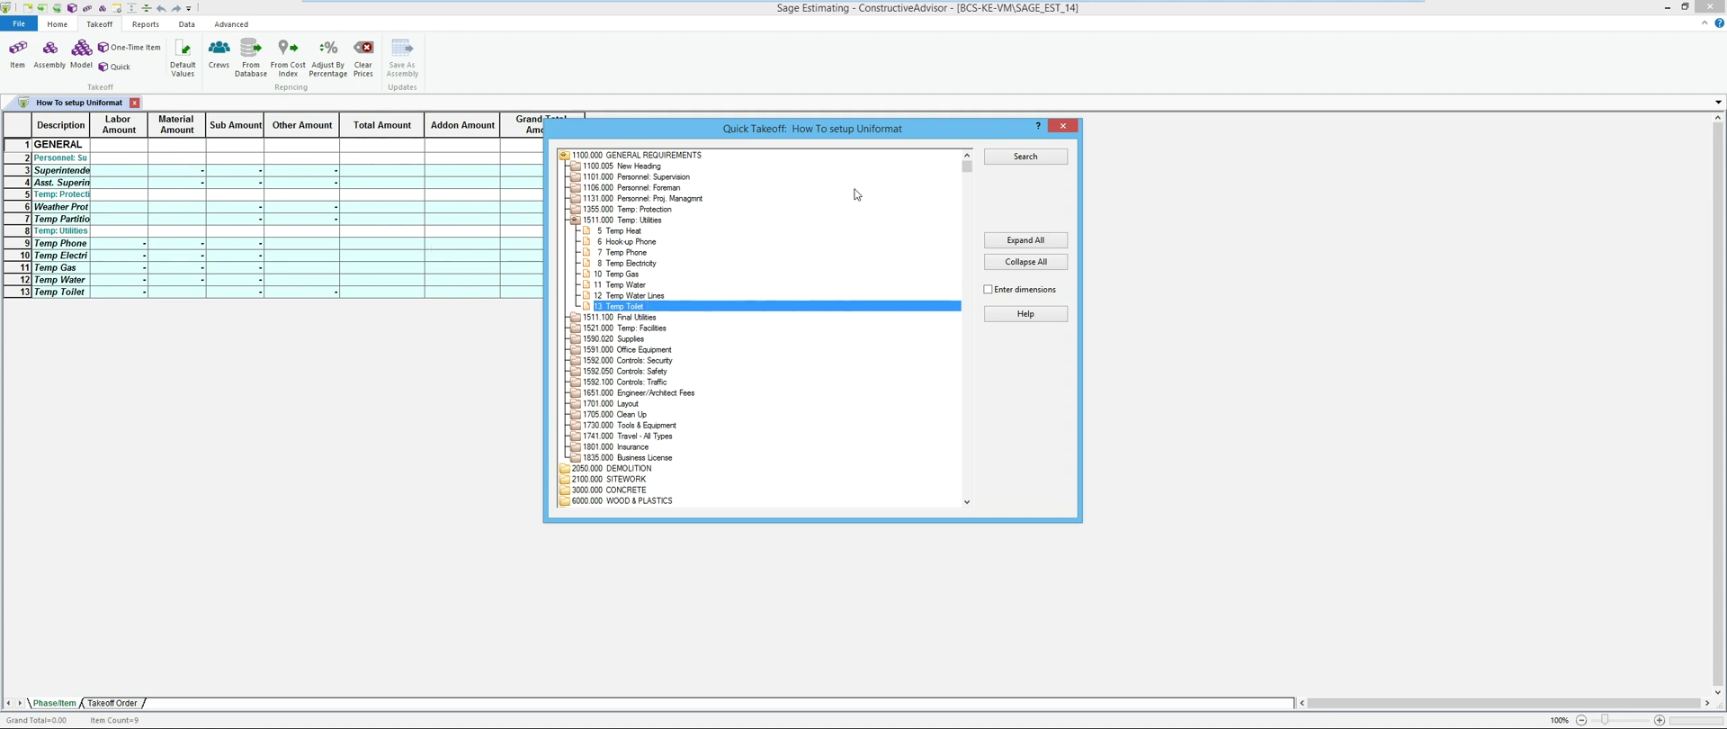
left_click(1062, 126)
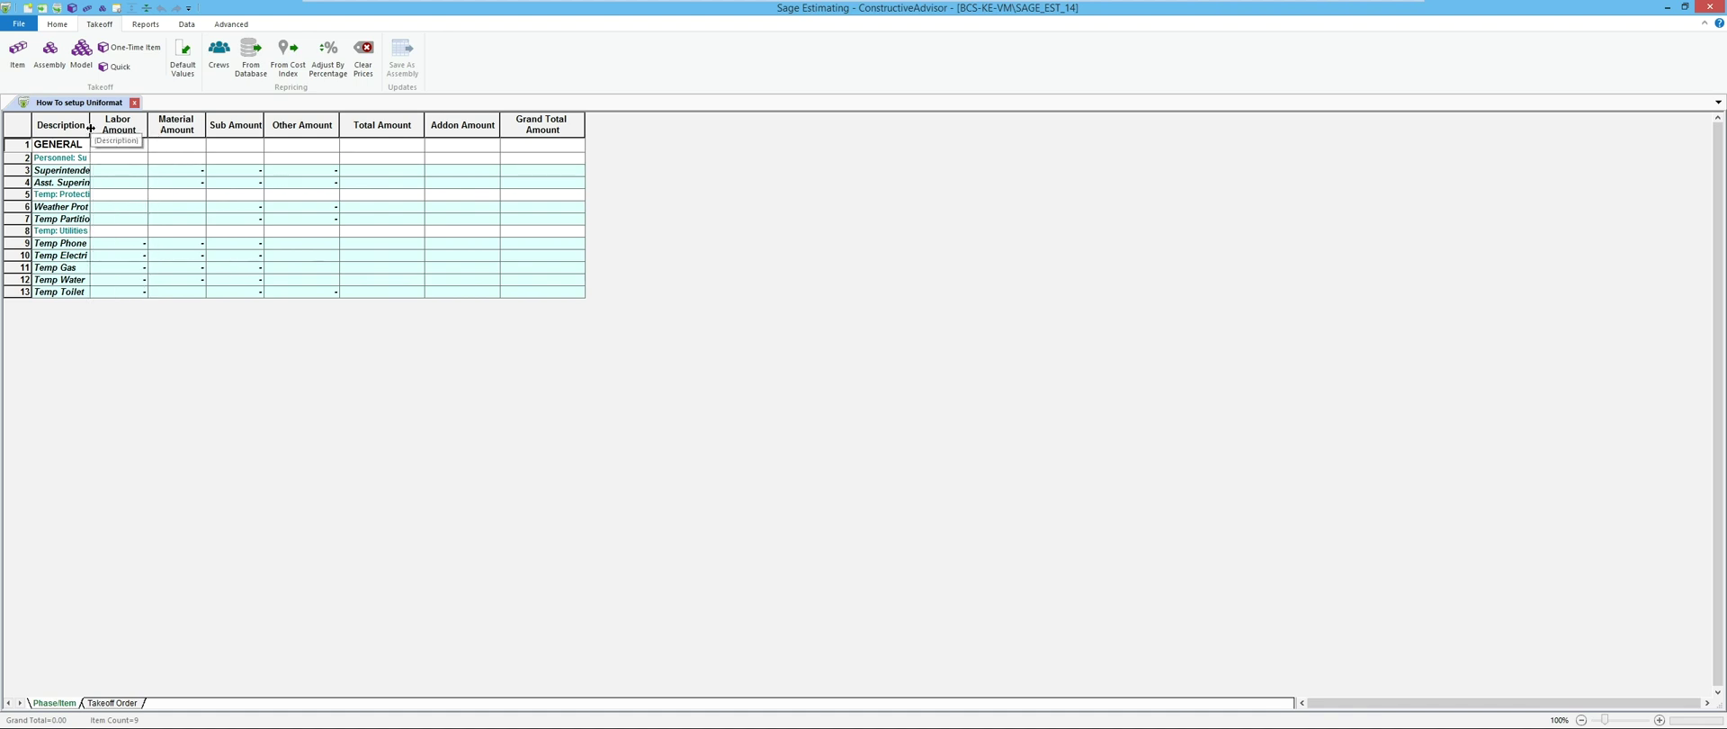
Autofit the Description column and show the Default Takeoff Values pane
double_click(89, 129)
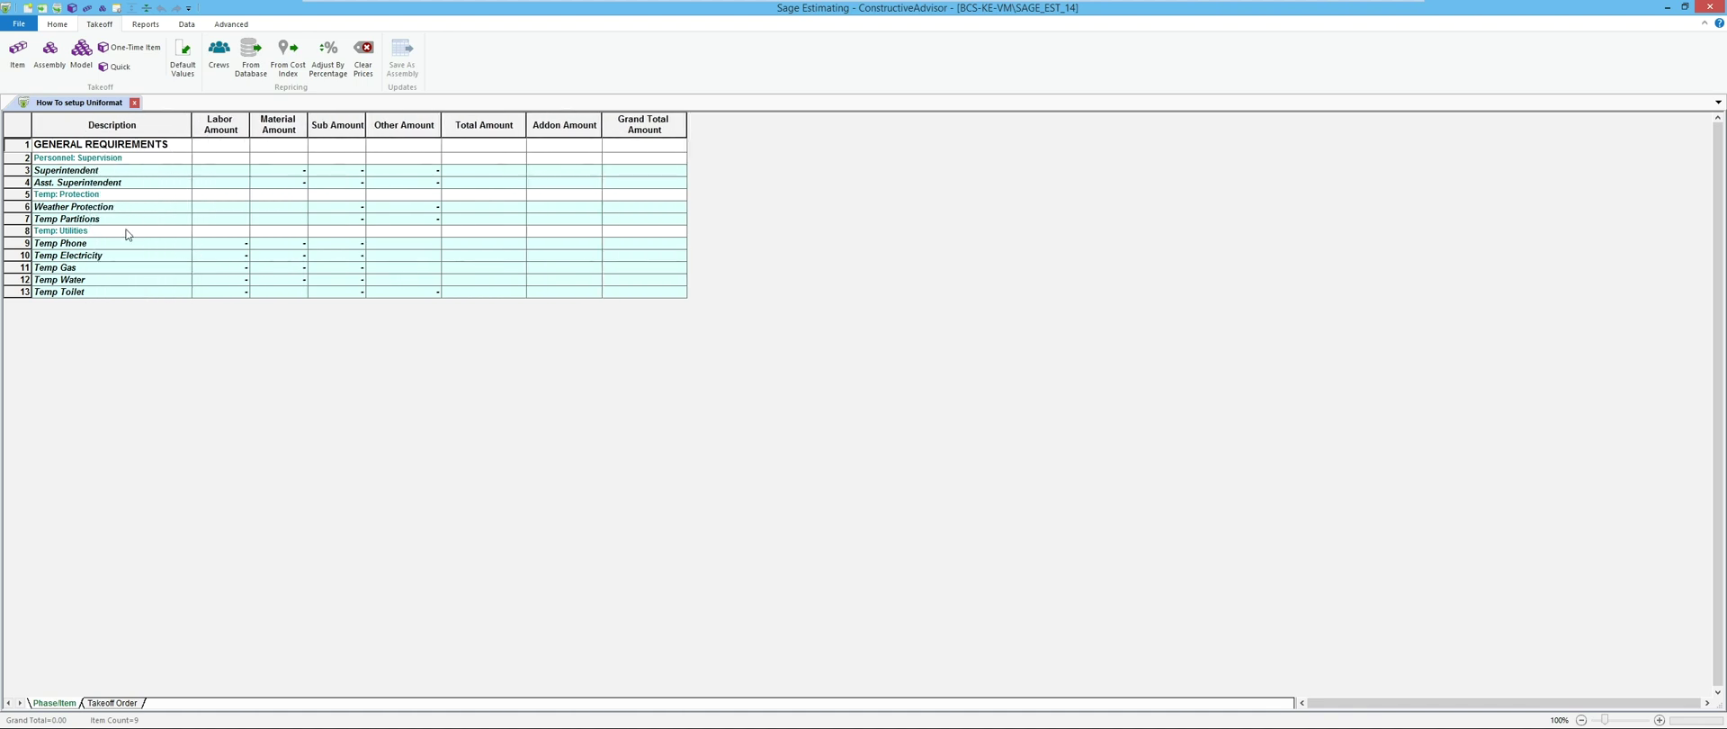
left_click(183, 61)
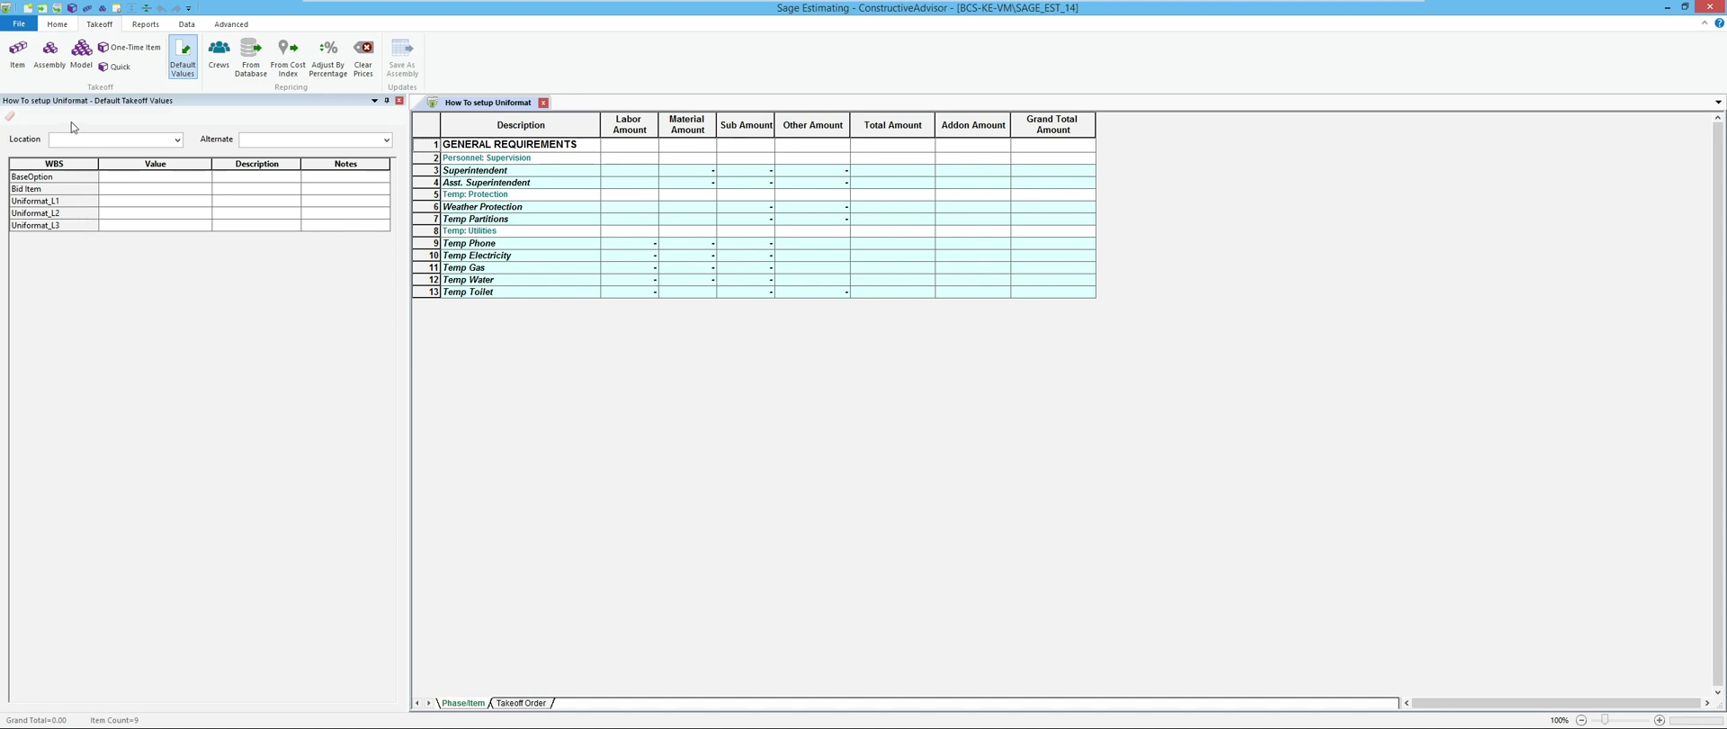
Set the Uniformat_L1 default to D SERVICES from the database list
left_click(146, 202)
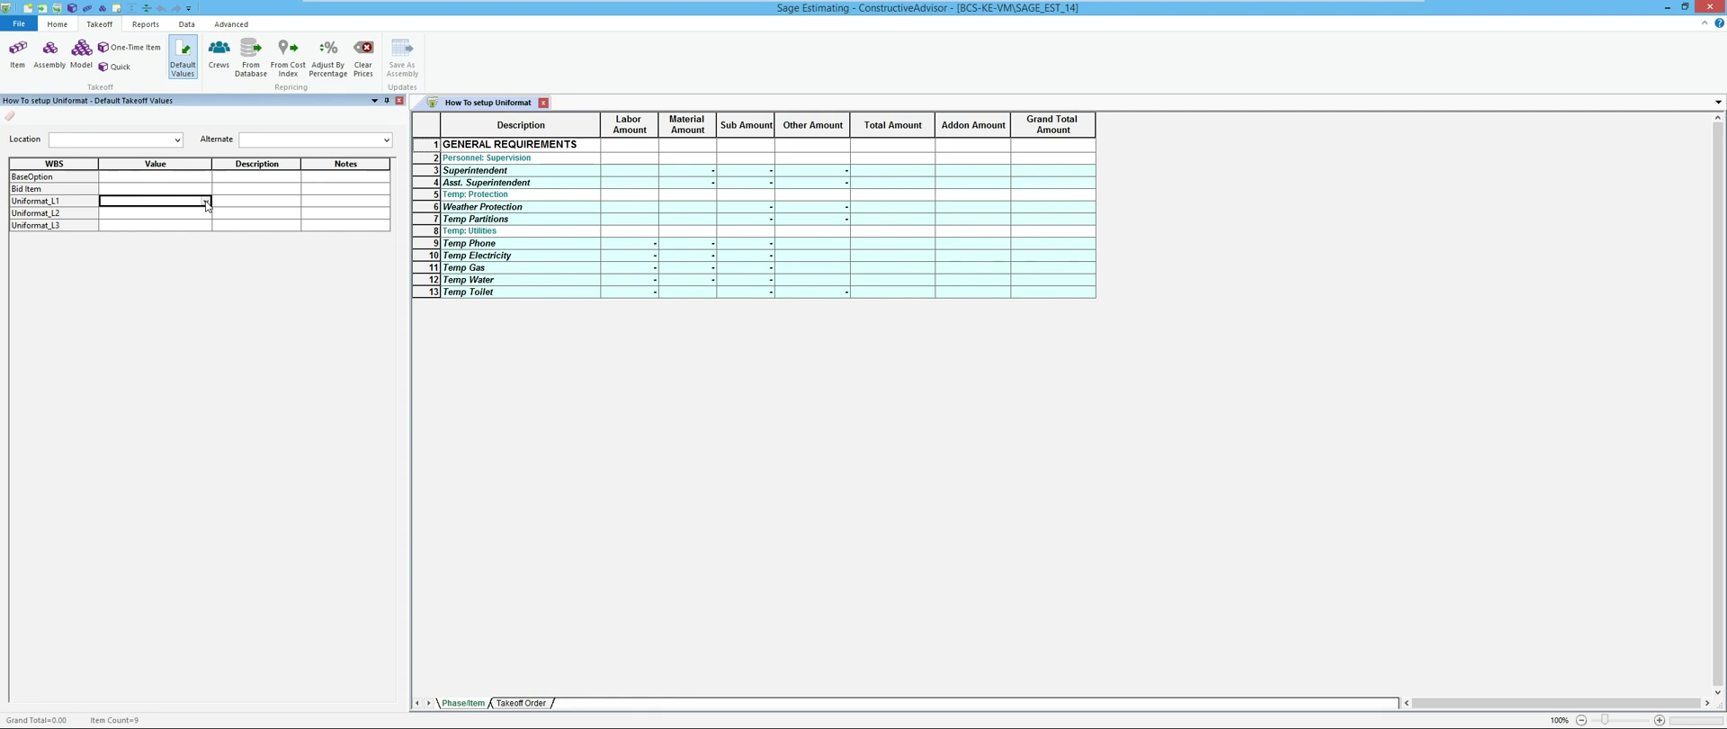
left_click(206, 203)
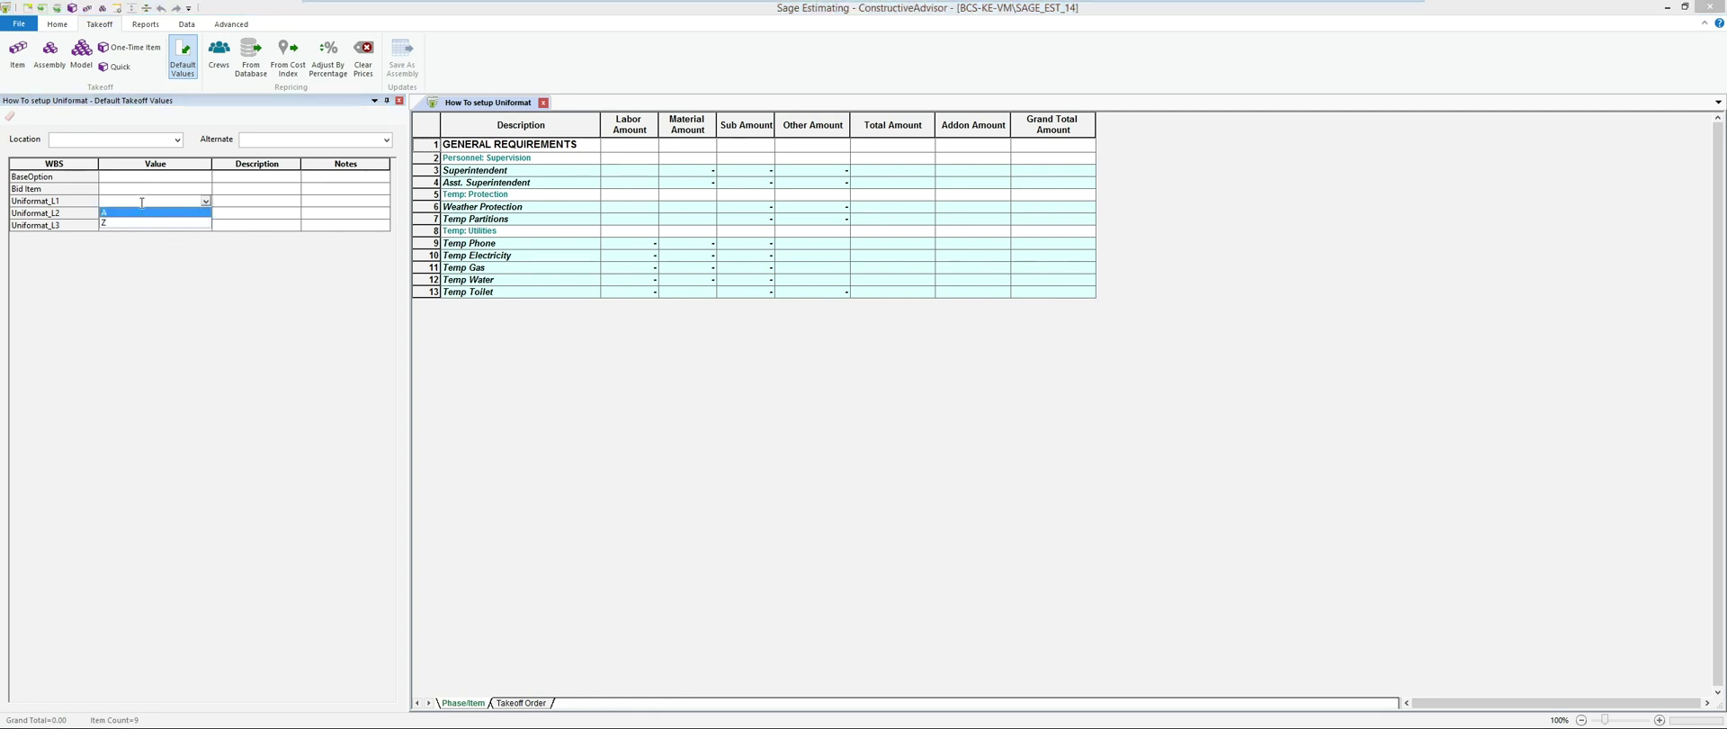
left_click(143, 202)
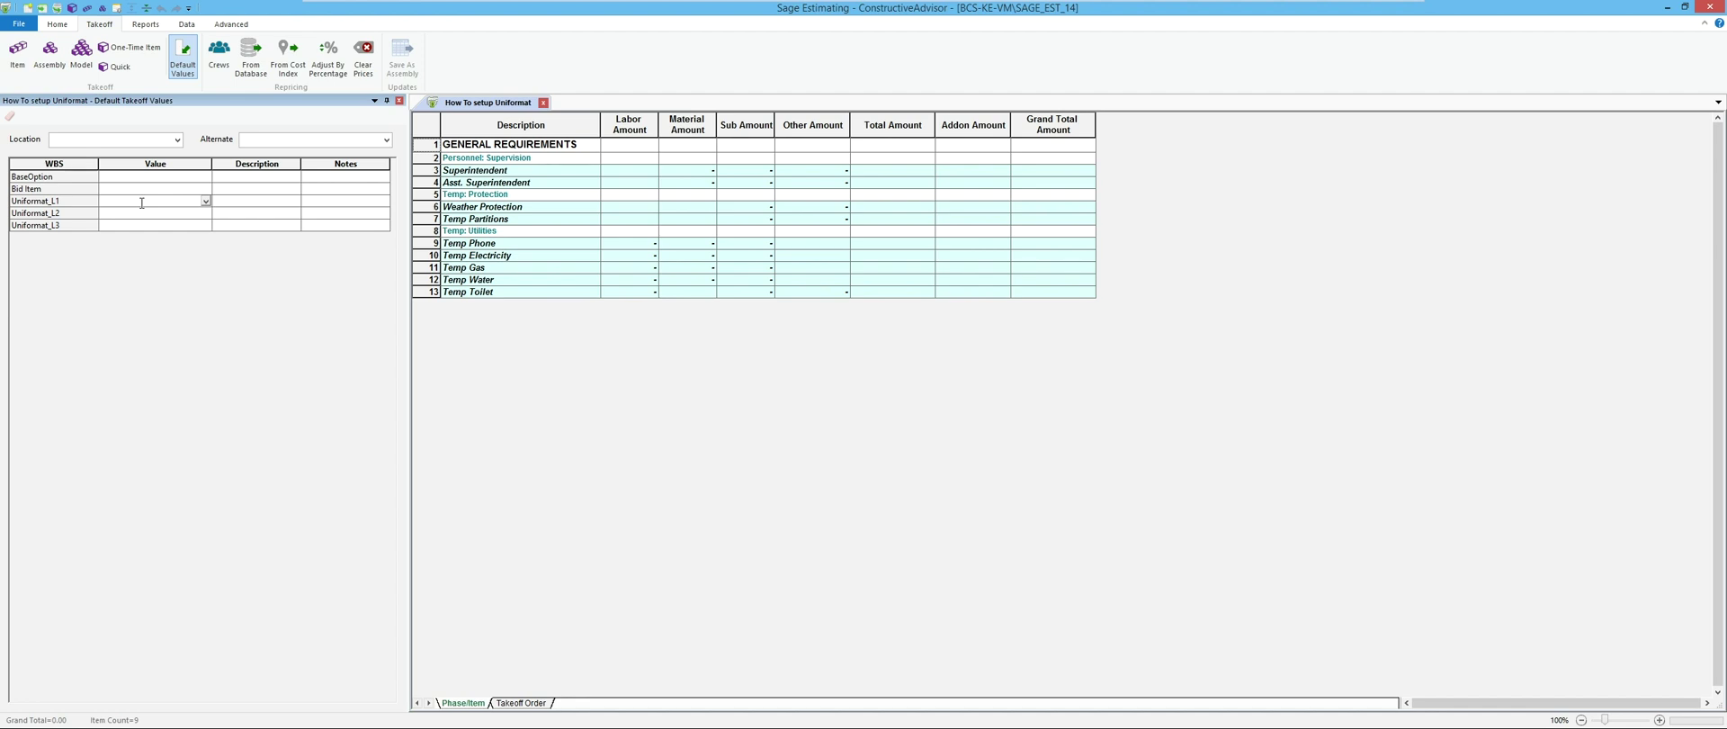
right_click(140, 205)
left_click(203, 283)
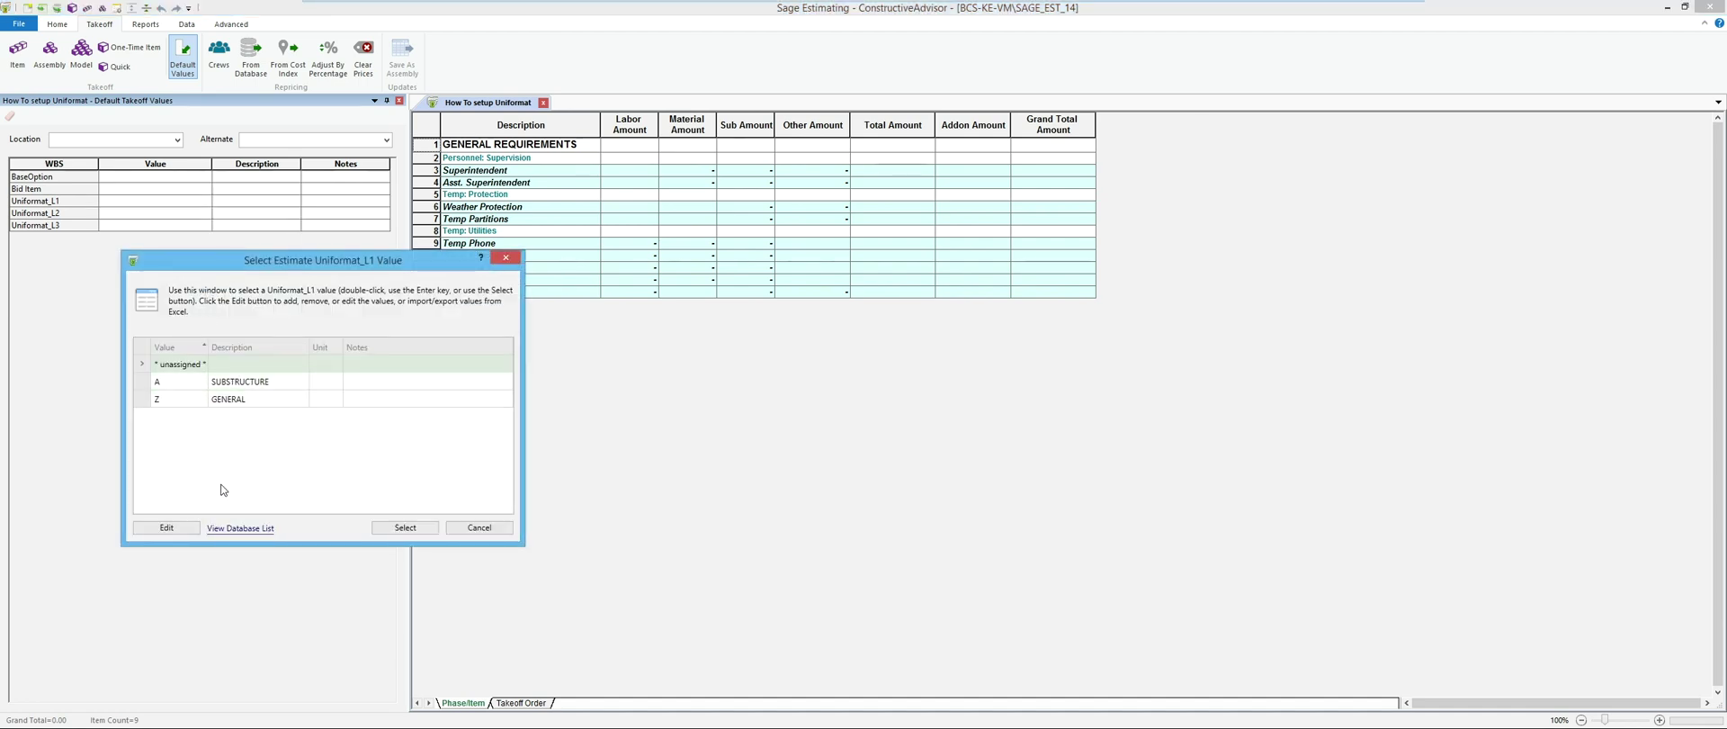
left_click(227, 530)
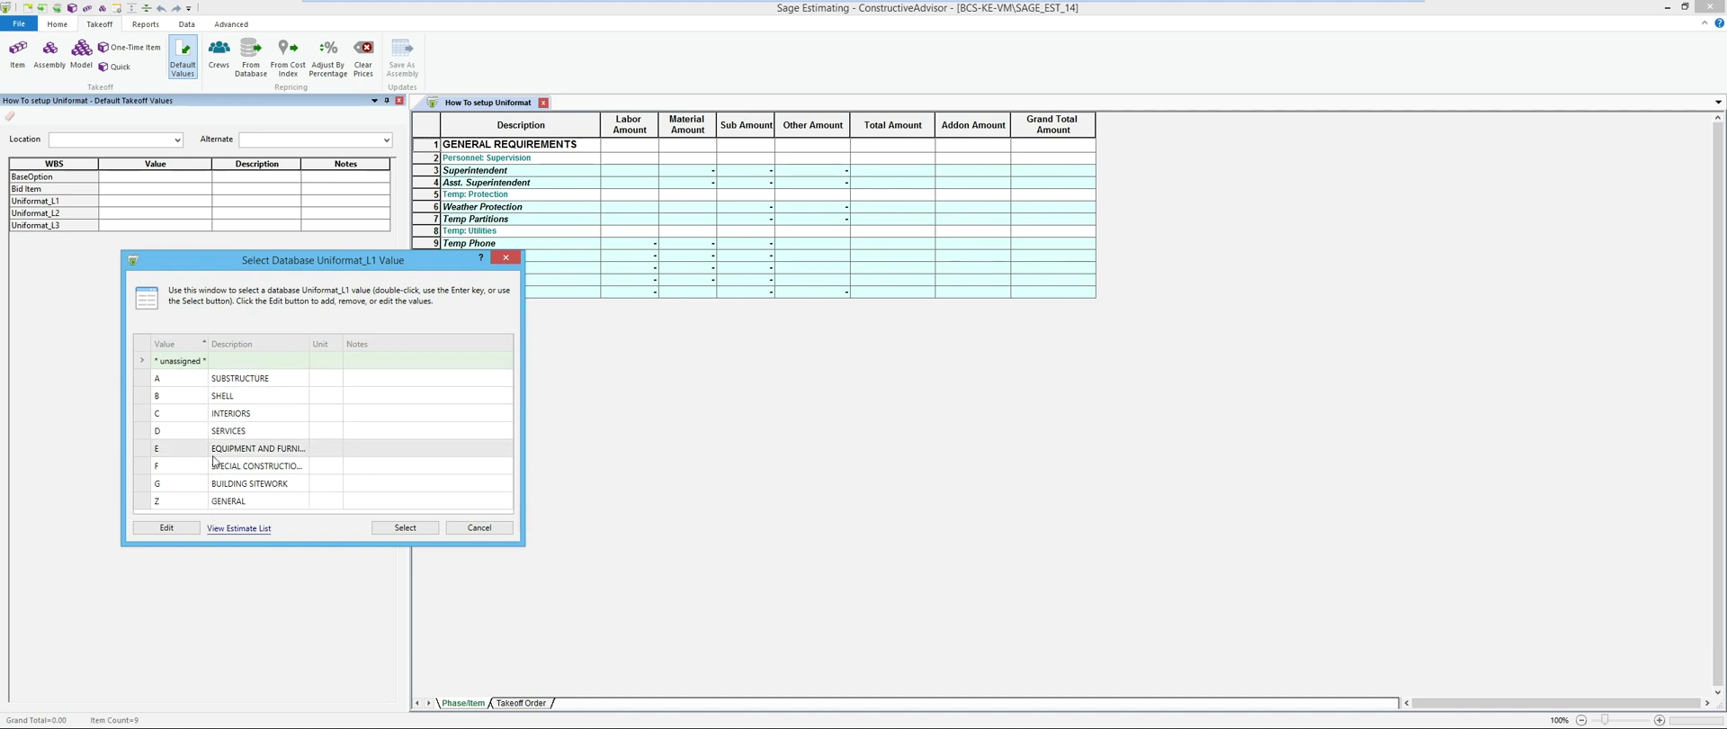
left_click(186, 427)
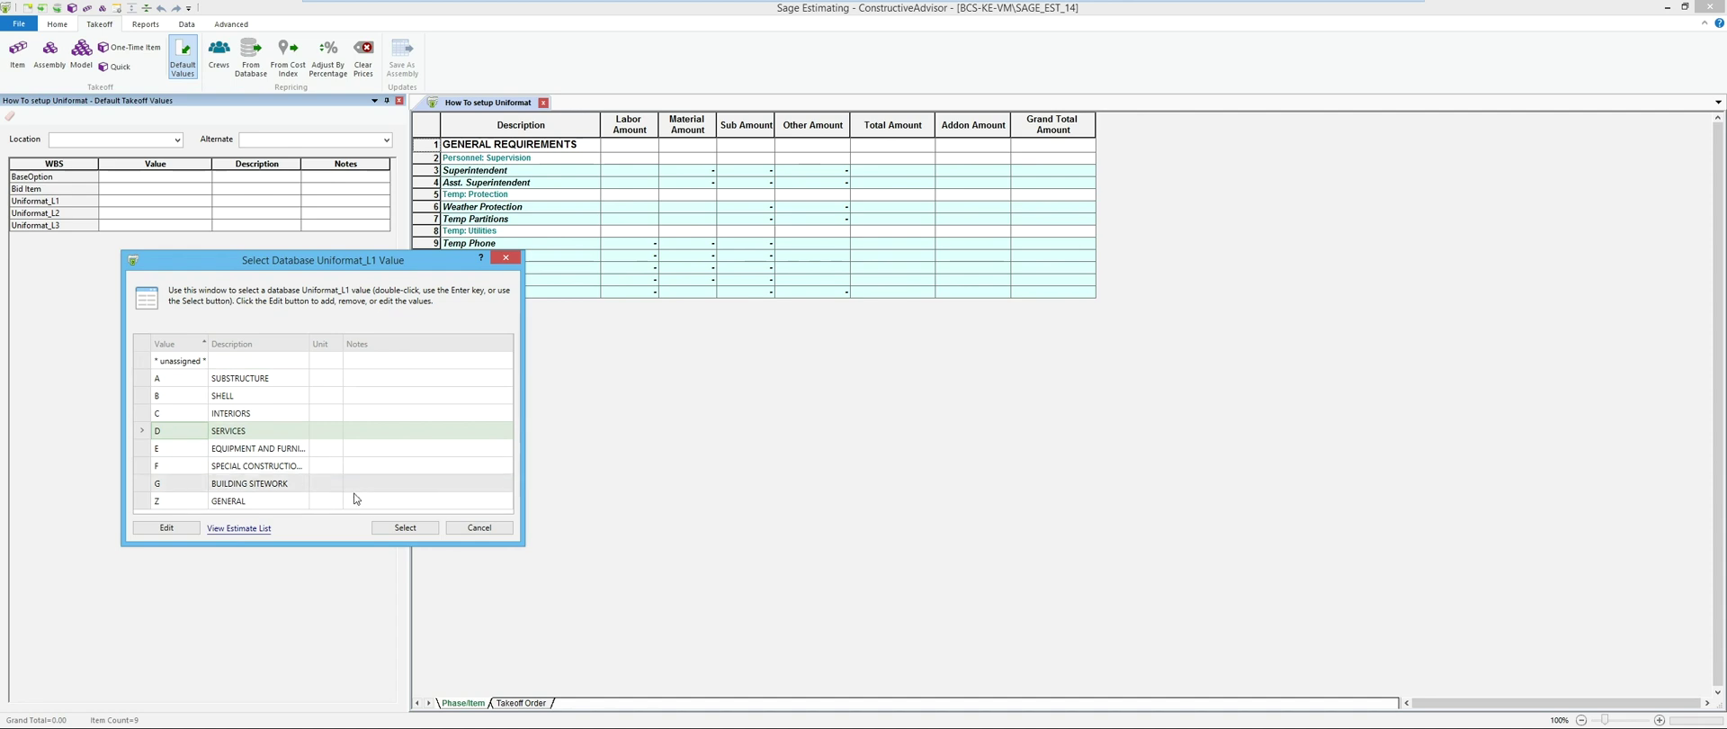
left_click(390, 529)
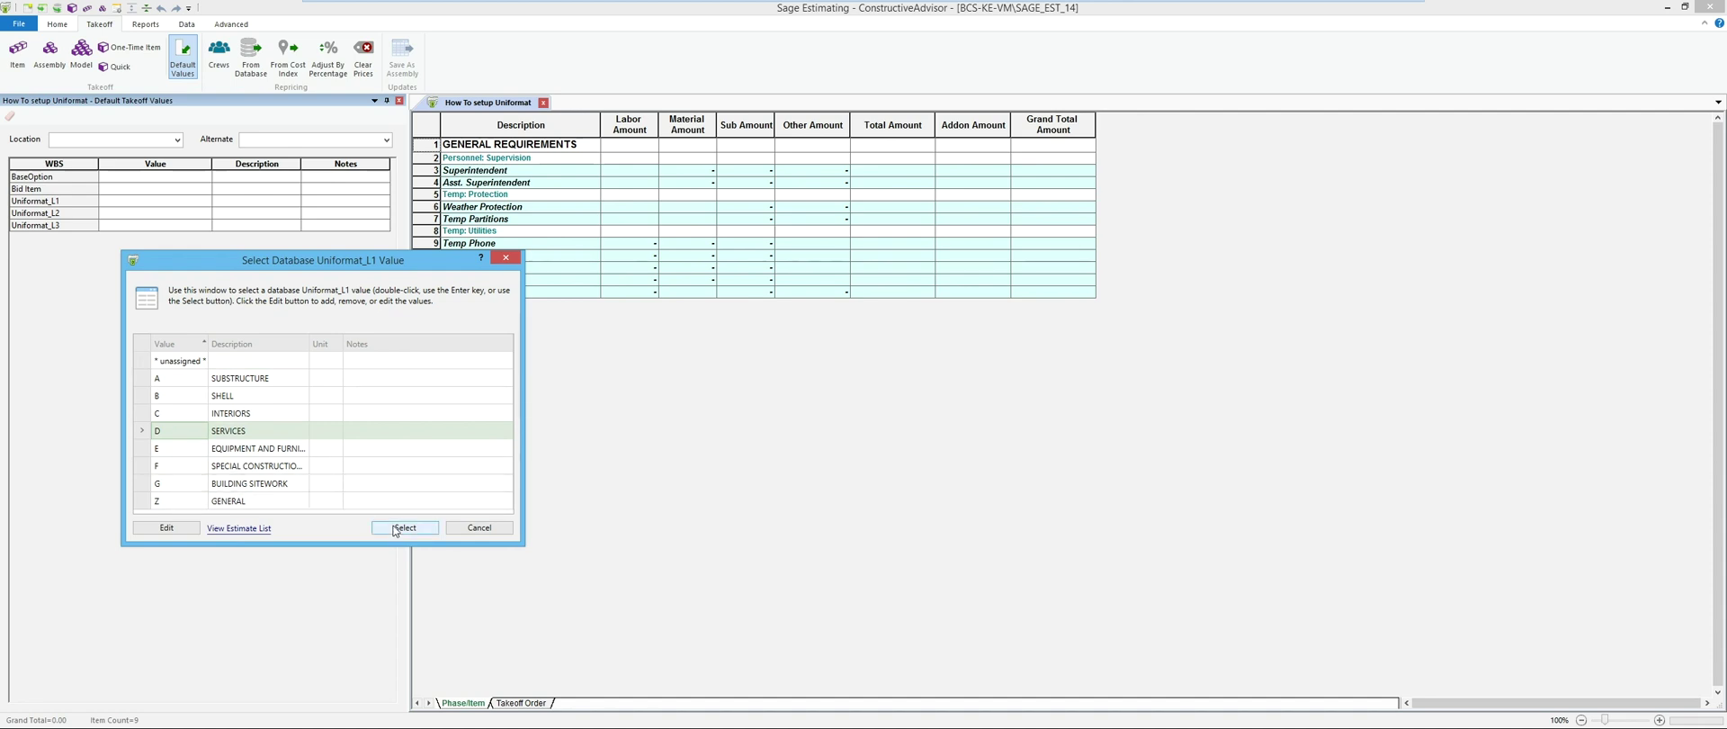
Set the Uniformat_L3 default to D5020 Electrical Service and Distribution
left_click(164, 215)
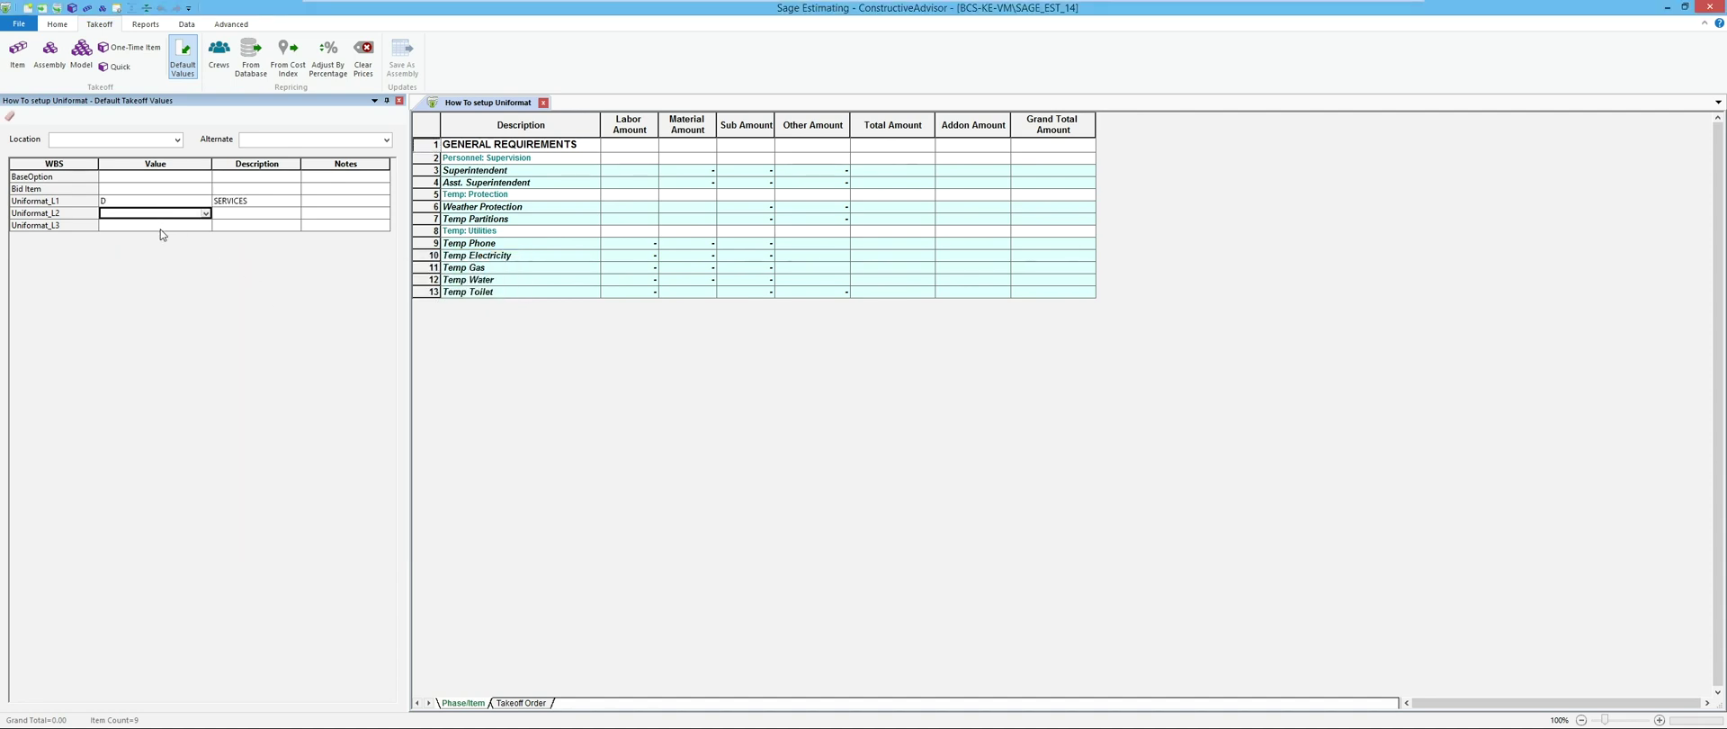
left_click(161, 227)
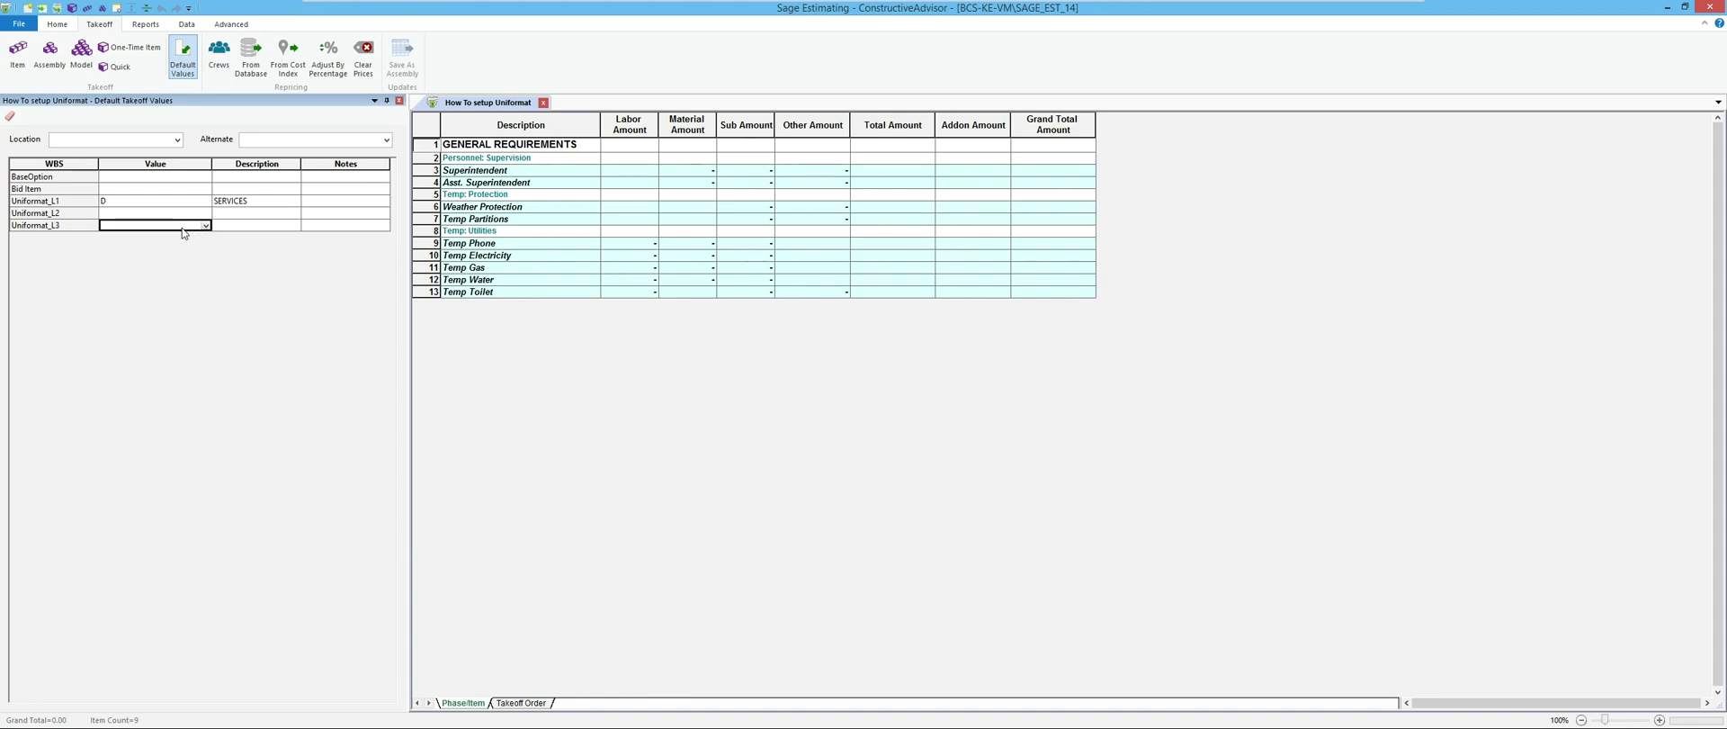
right_click(175, 226)
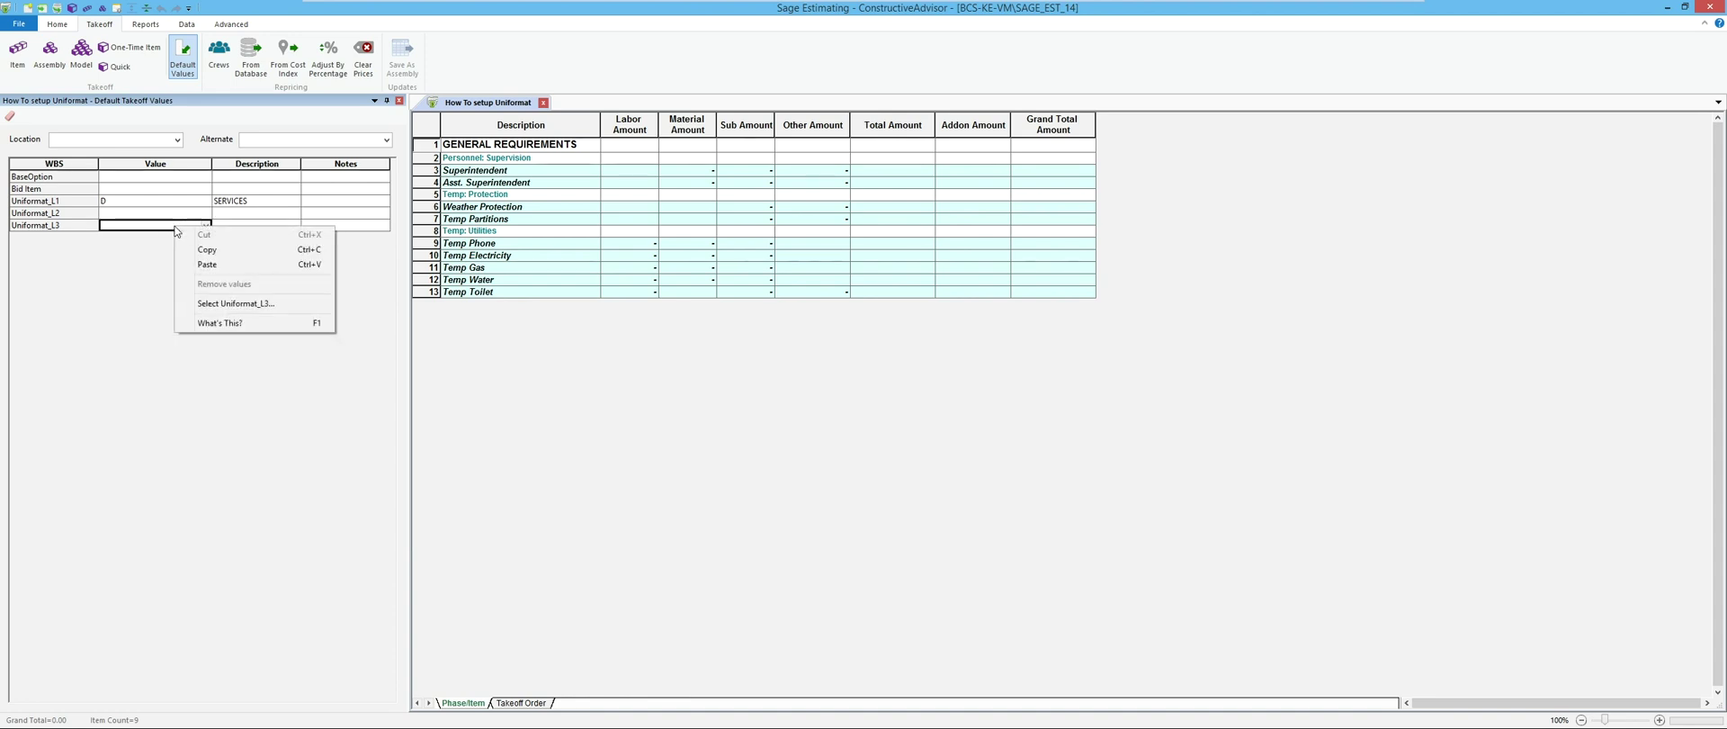
left_click(200, 304)
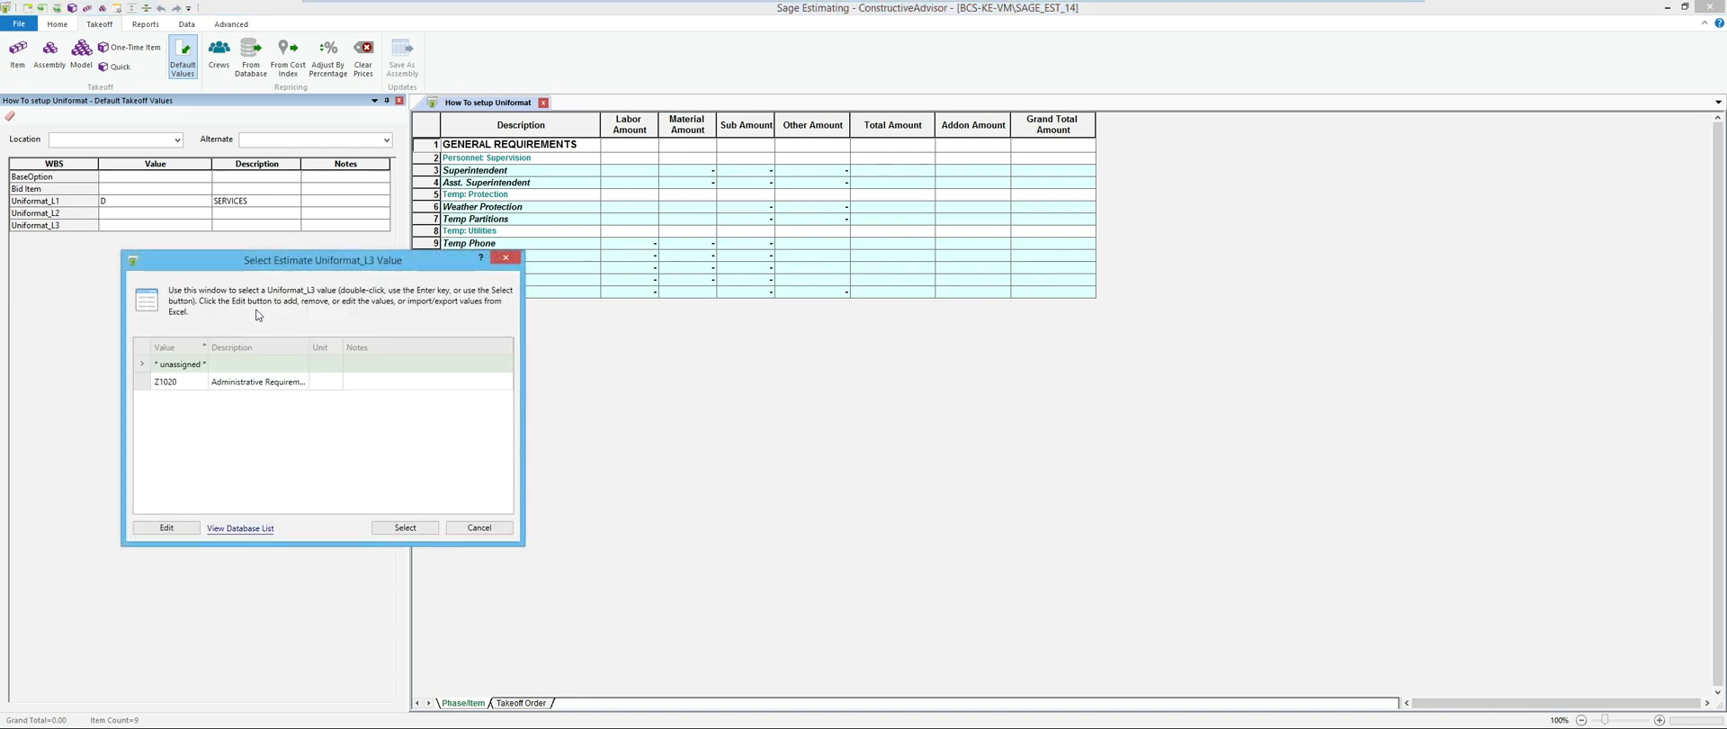
left_click(236, 529)
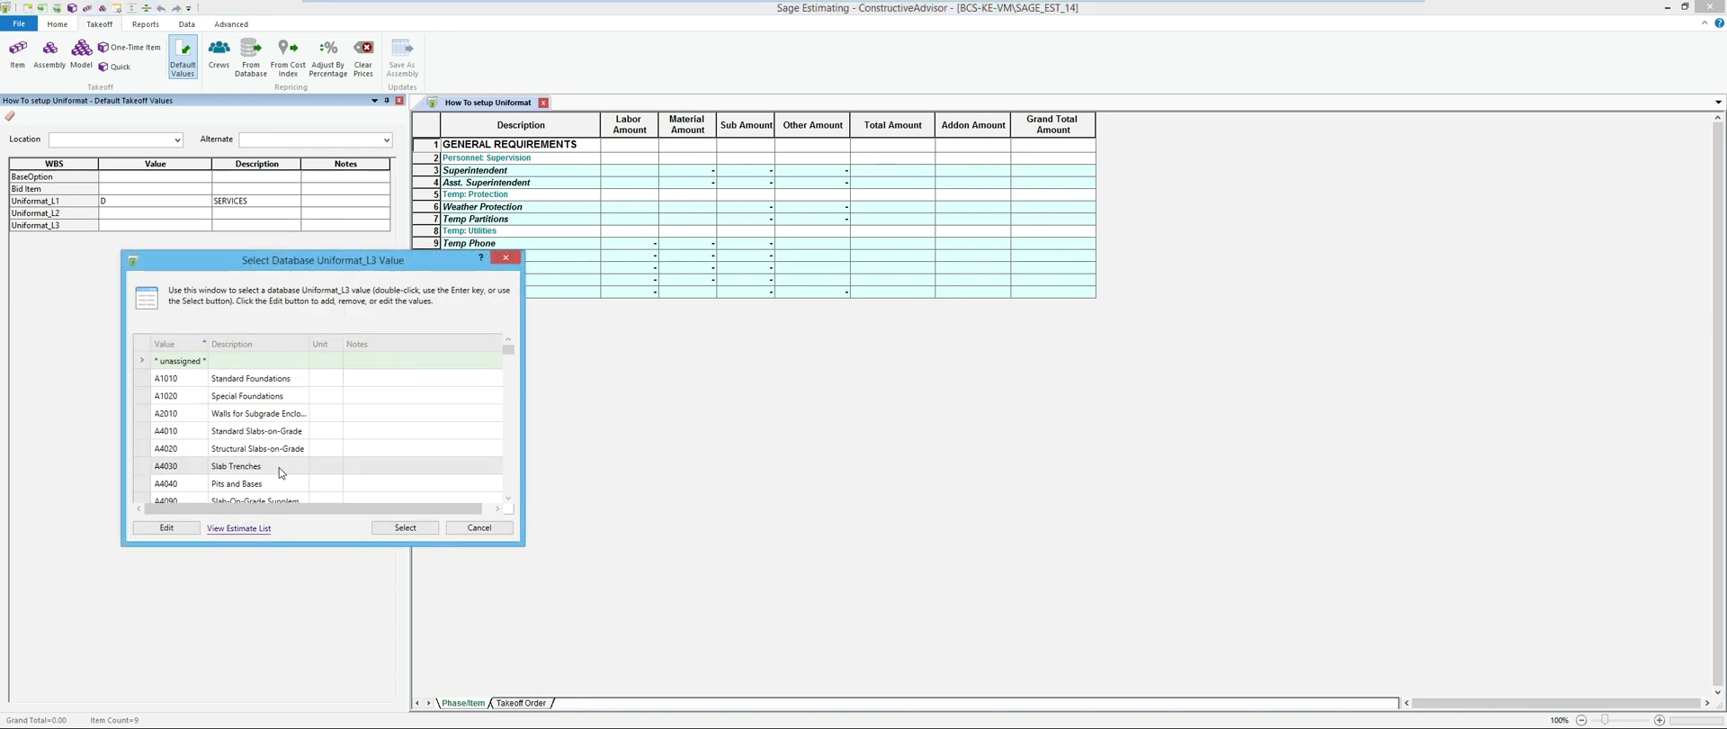
scroll(297, 459, "down", 4)
scroll(297, 455, "down", 5)
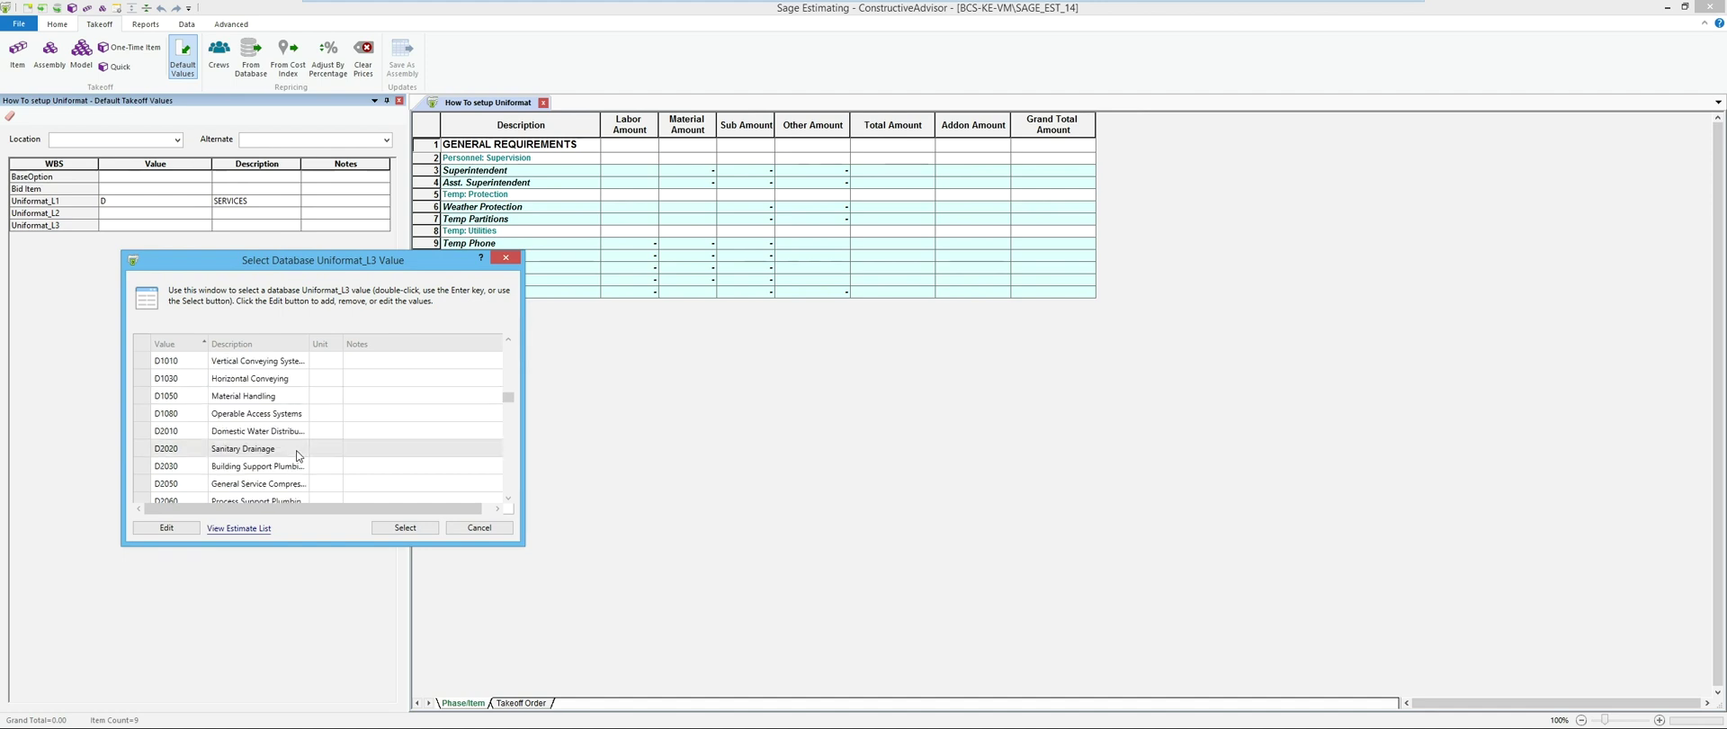
scroll(298, 455, "down", 1)
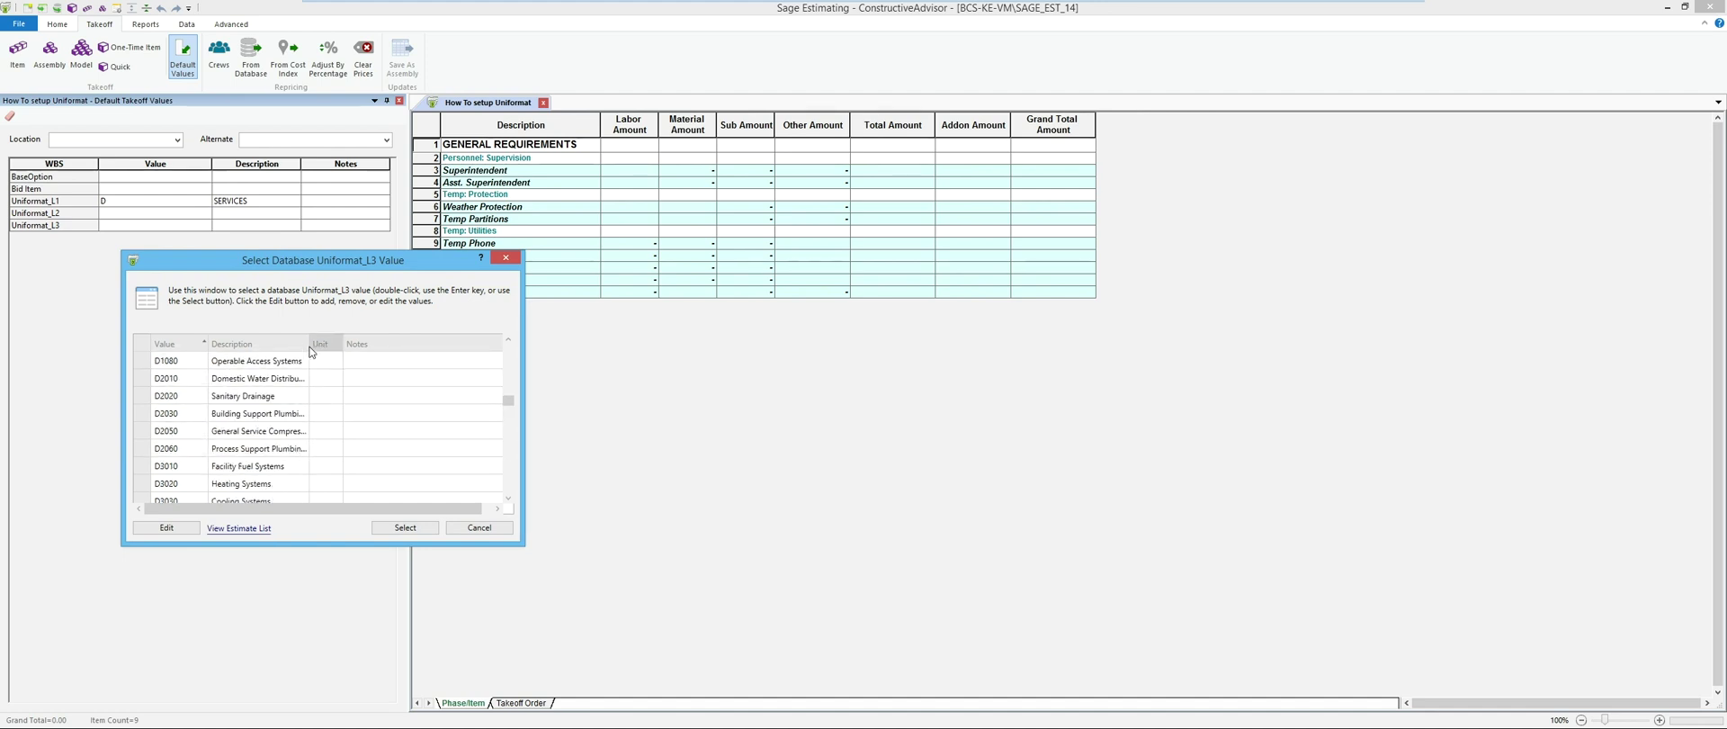
left_click_drag(311, 342, 390, 343)
scroll(342, 412, "down", 7)
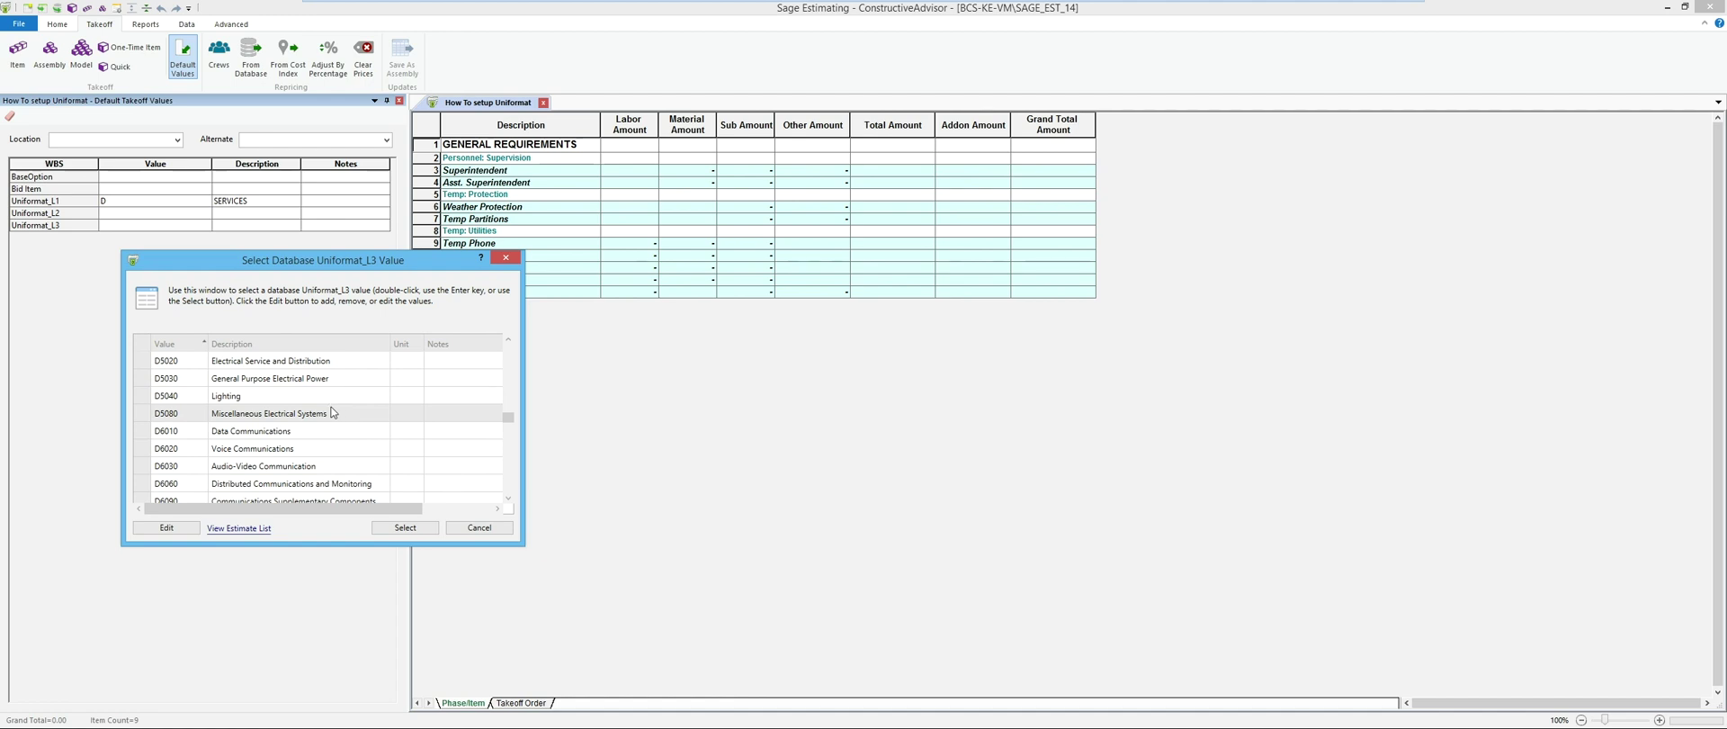
left_click(238, 364)
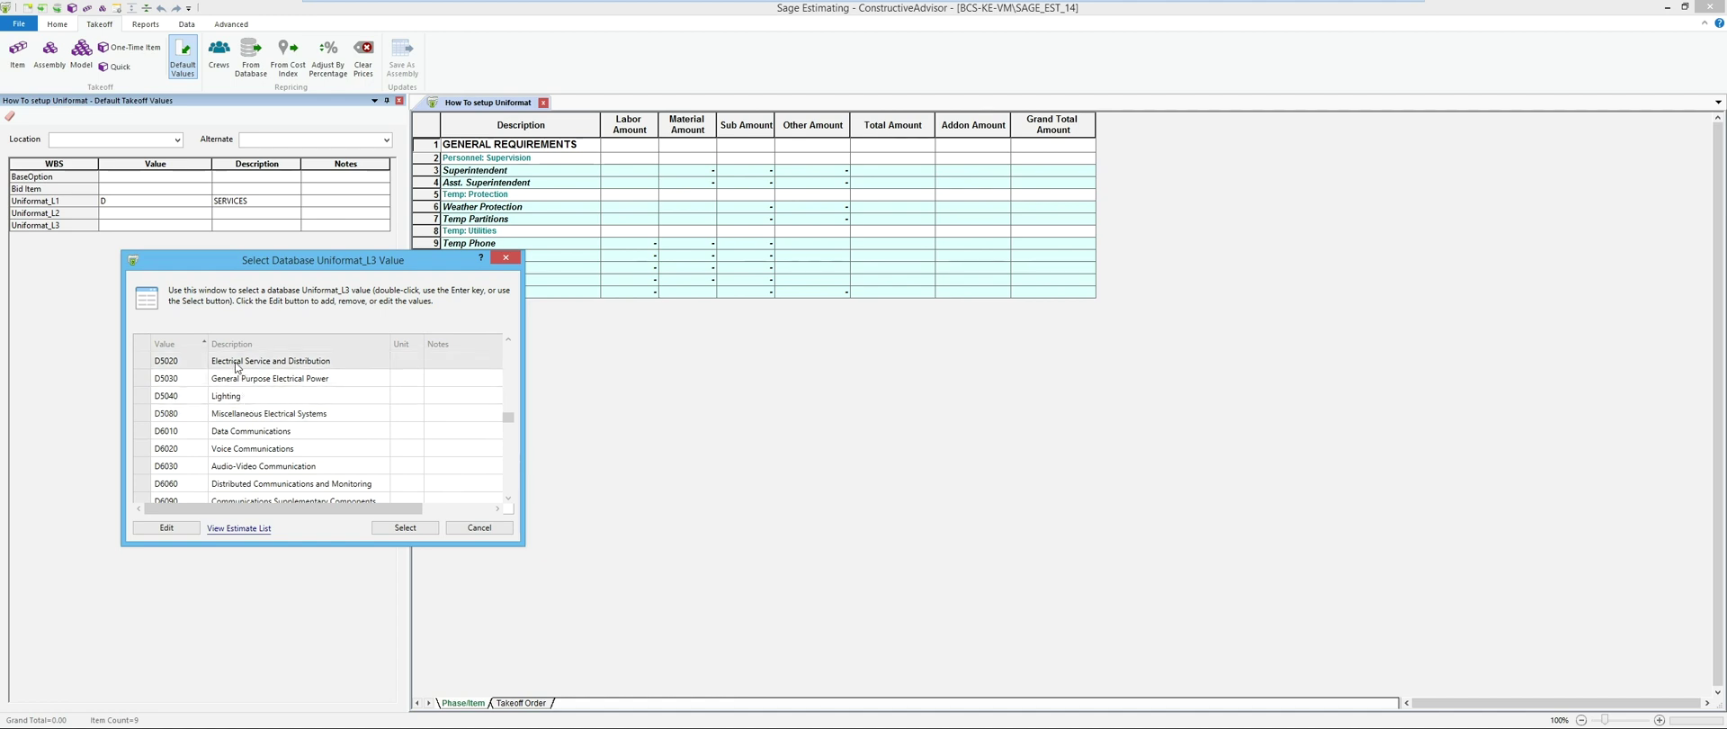
left_click(410, 528)
Enter D50 as the Uniformat_L2 default value
left_click(123, 213)
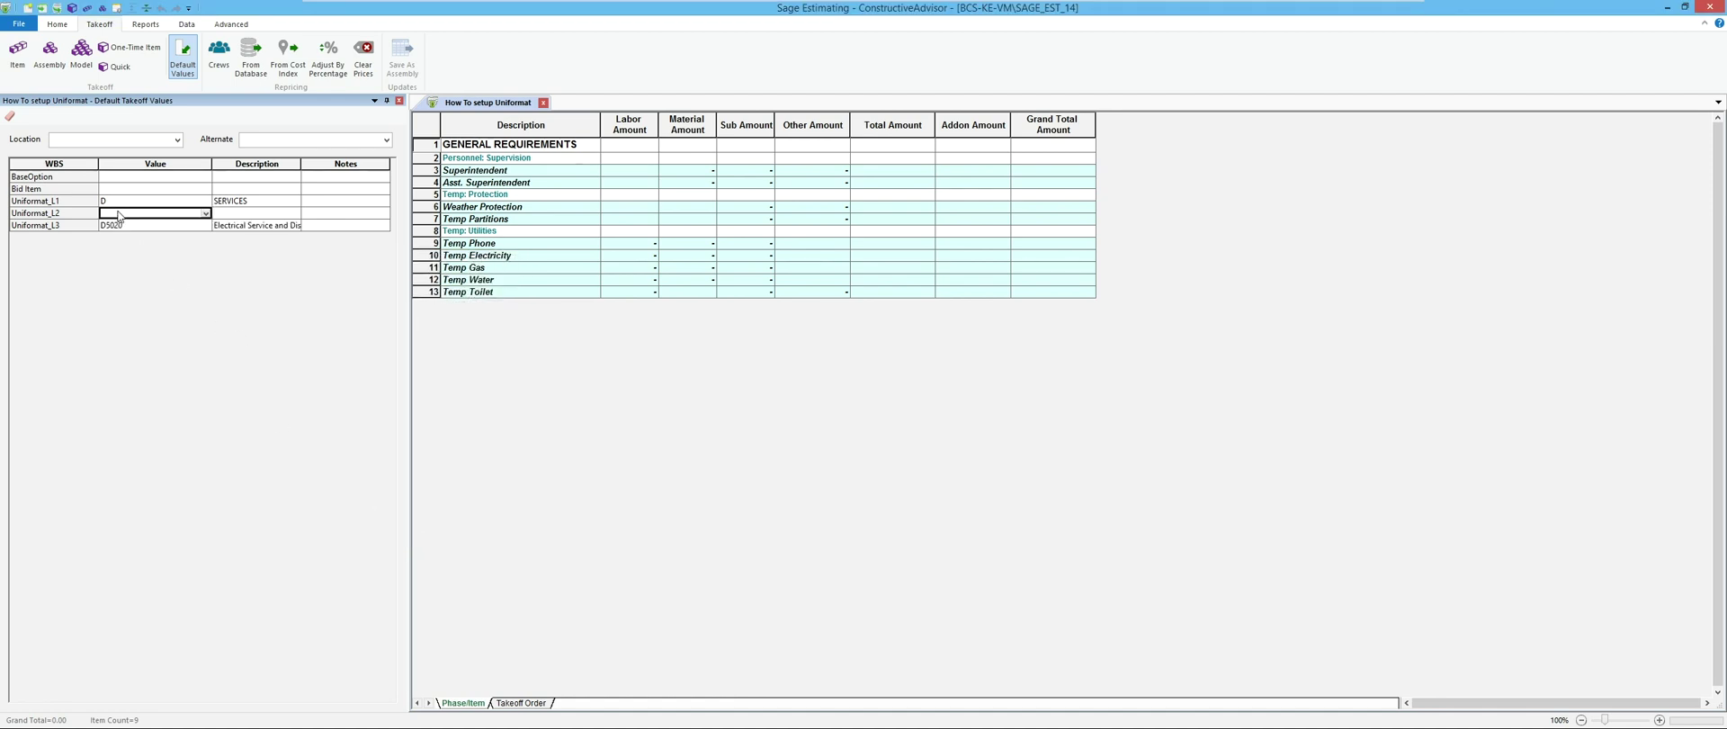
type("D50")
key("Return")
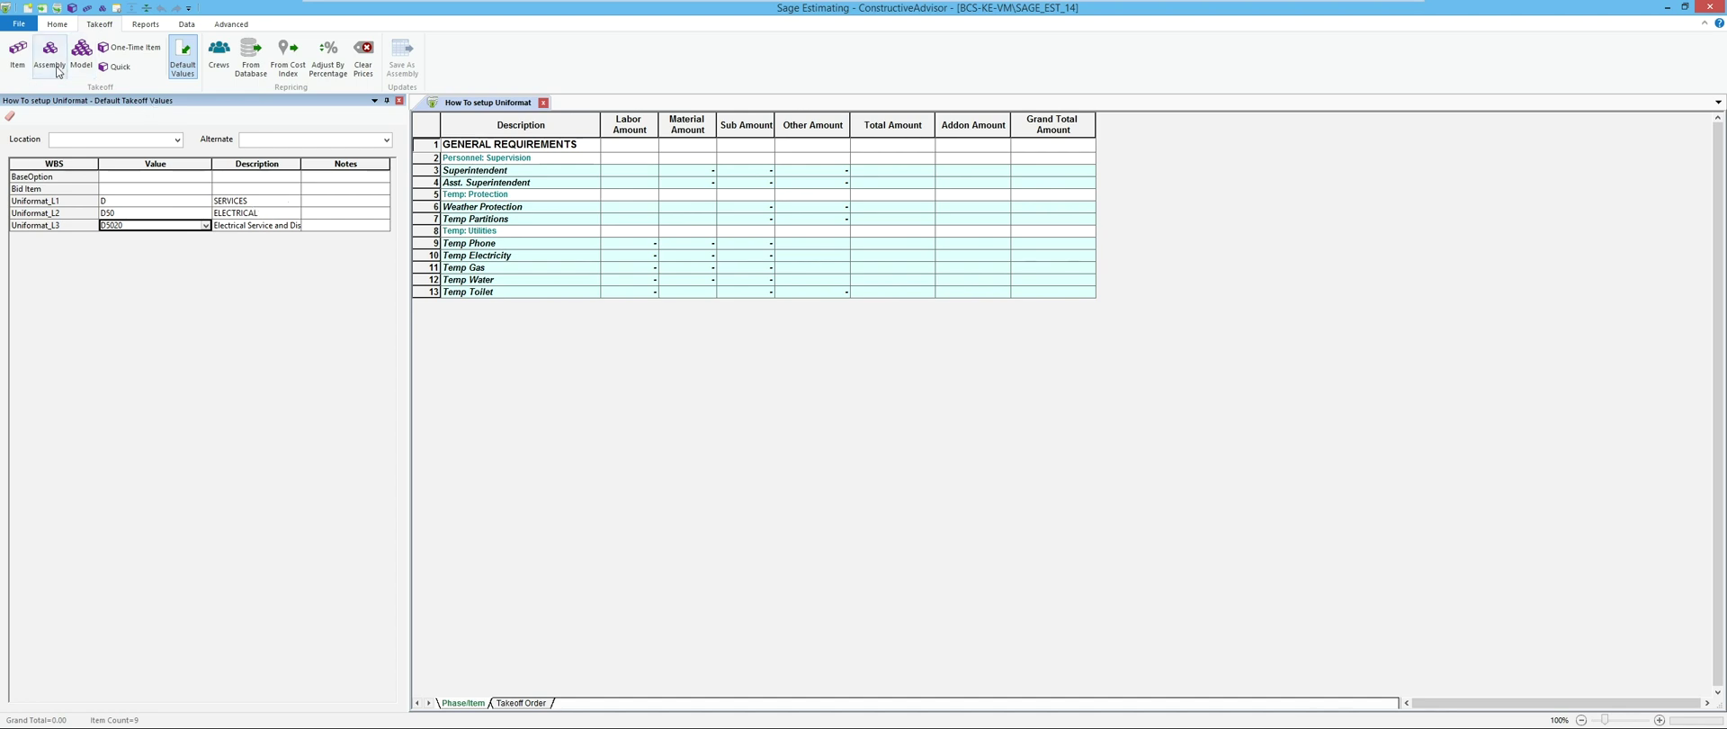
Add Electrical (Lump Sum) from 16001.000 Electrical Complete in Quick Takeoff
left_click(118, 68)
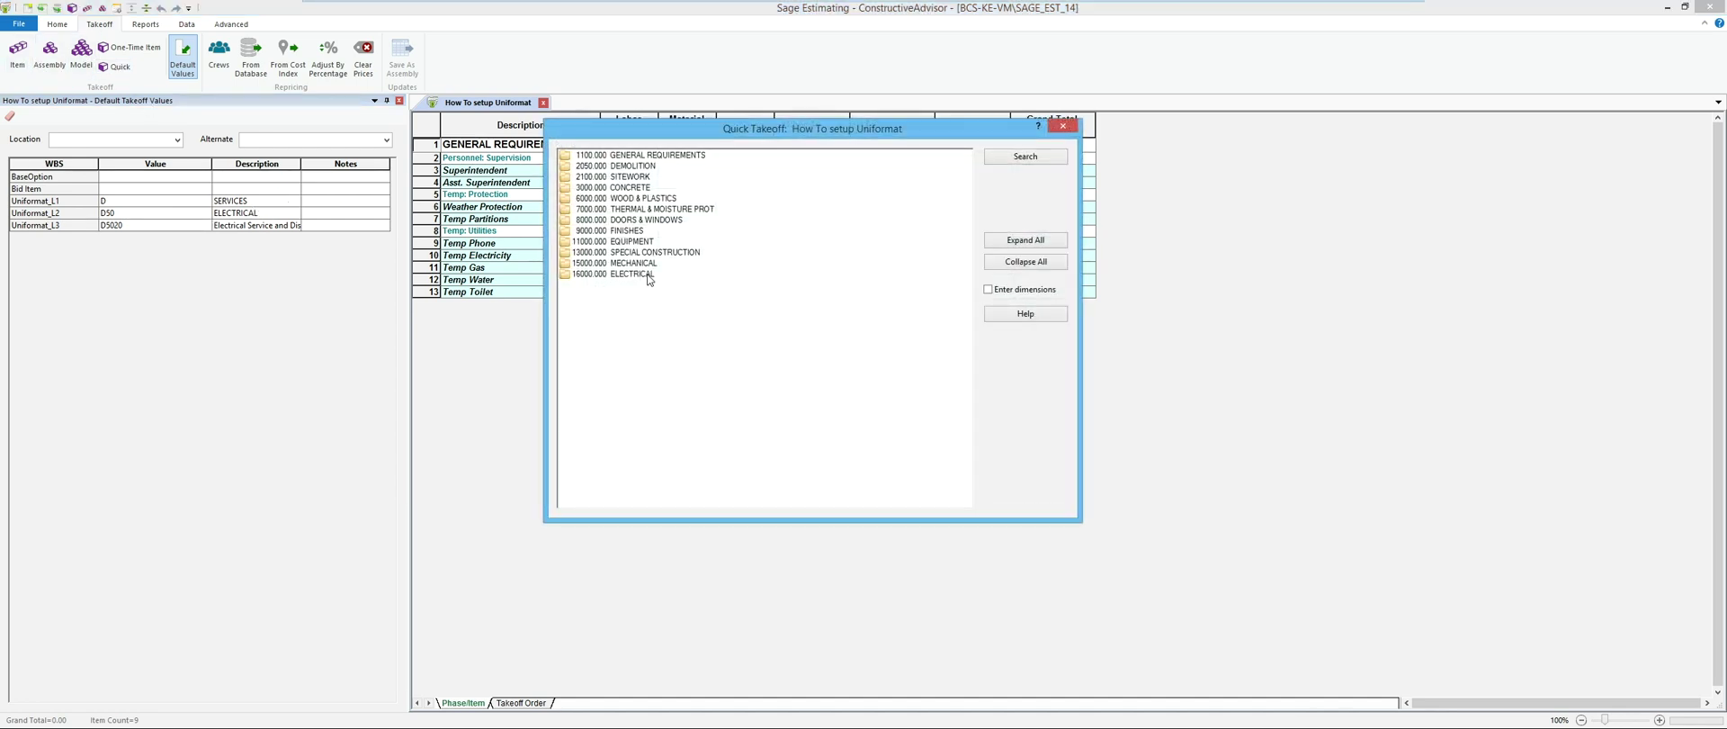
double_click(649, 275)
double_click(648, 285)
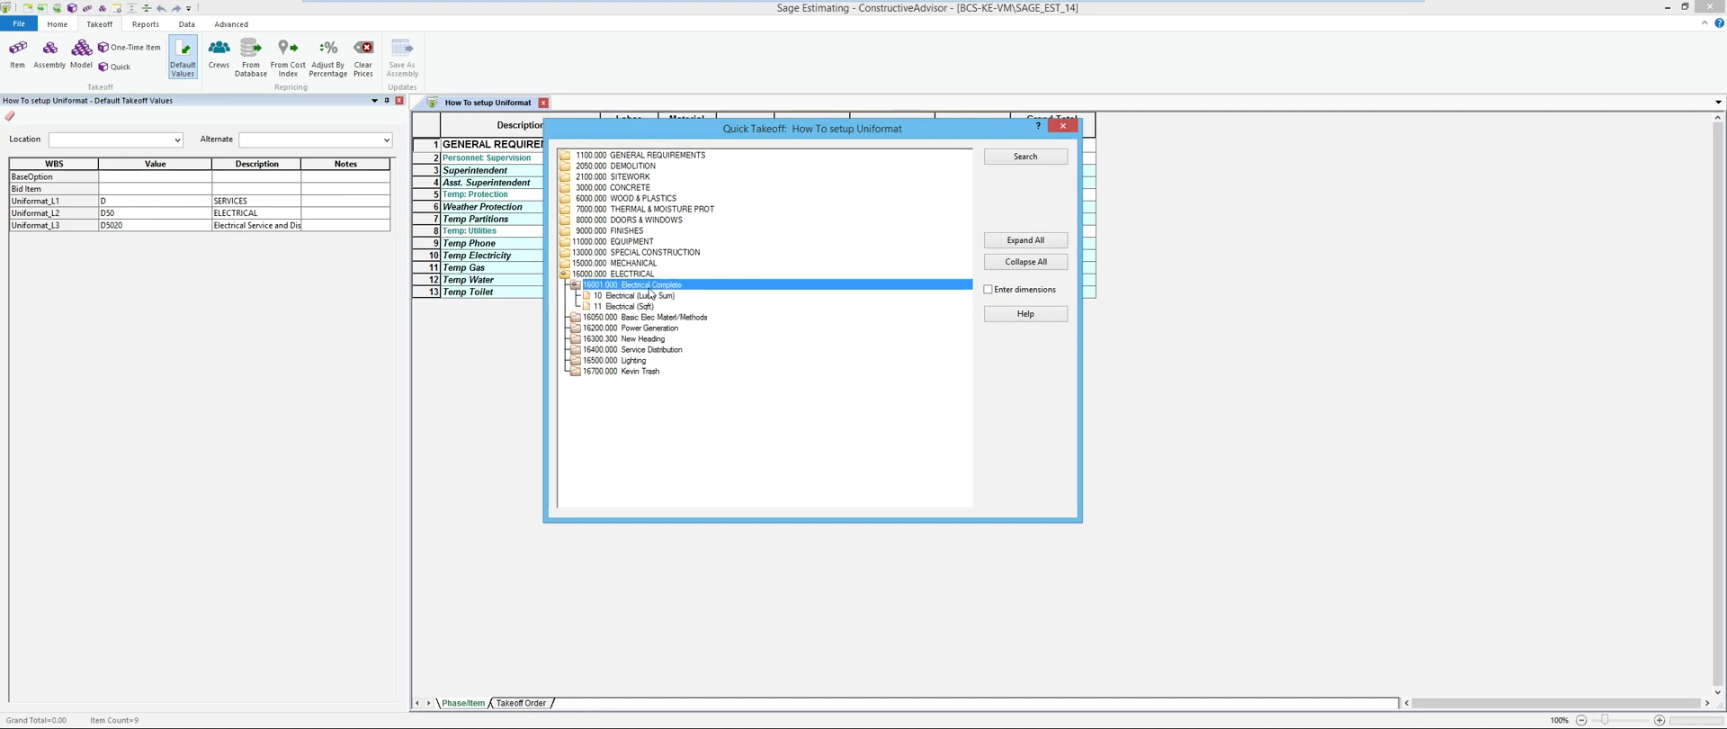
double_click(628, 297)
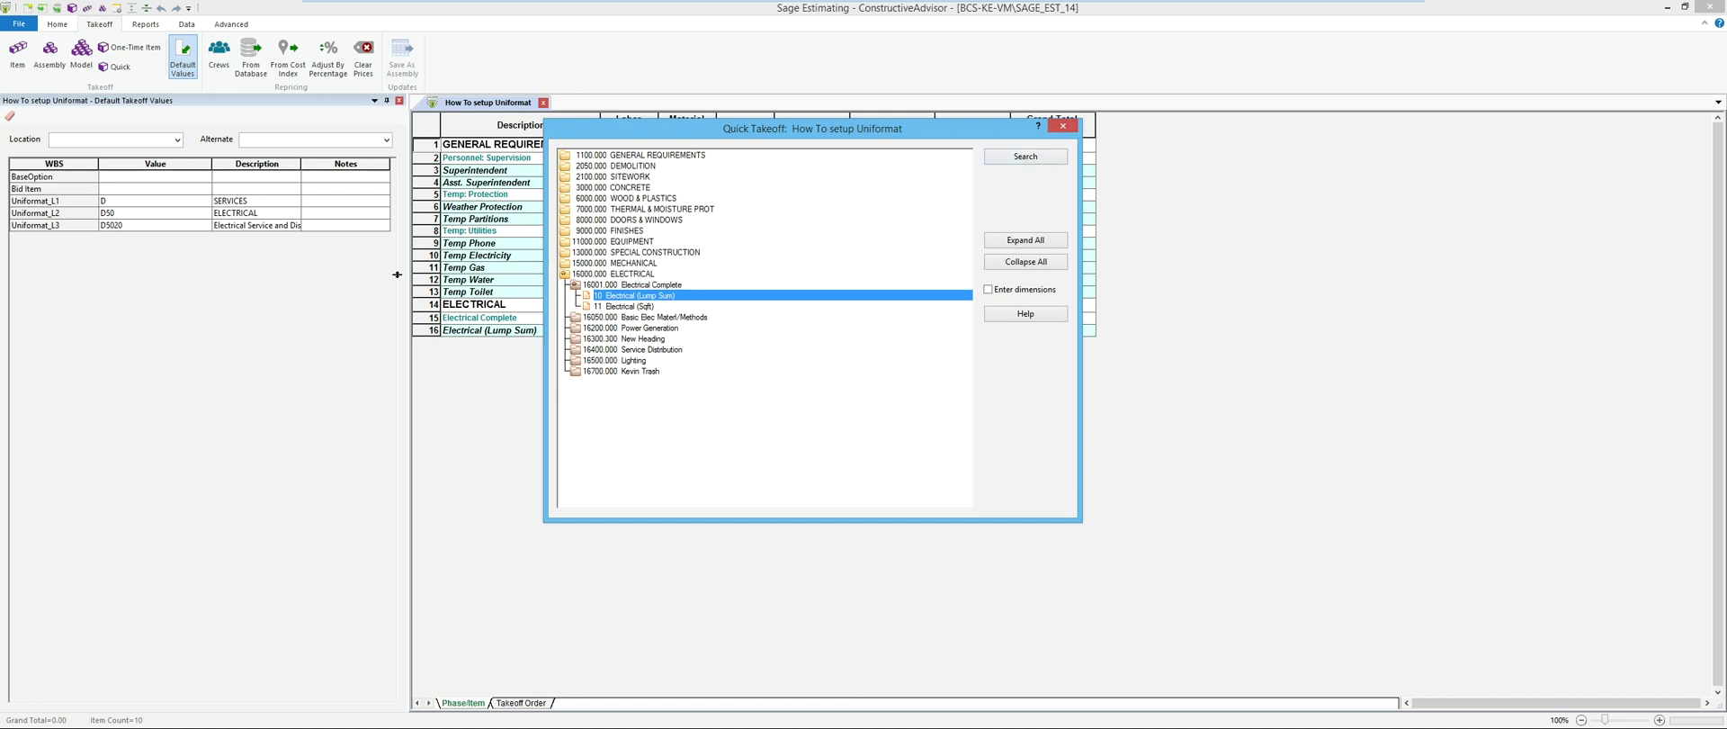
Change the Uniformat_L3 default to D5040 Lighting
left_click(195, 226)
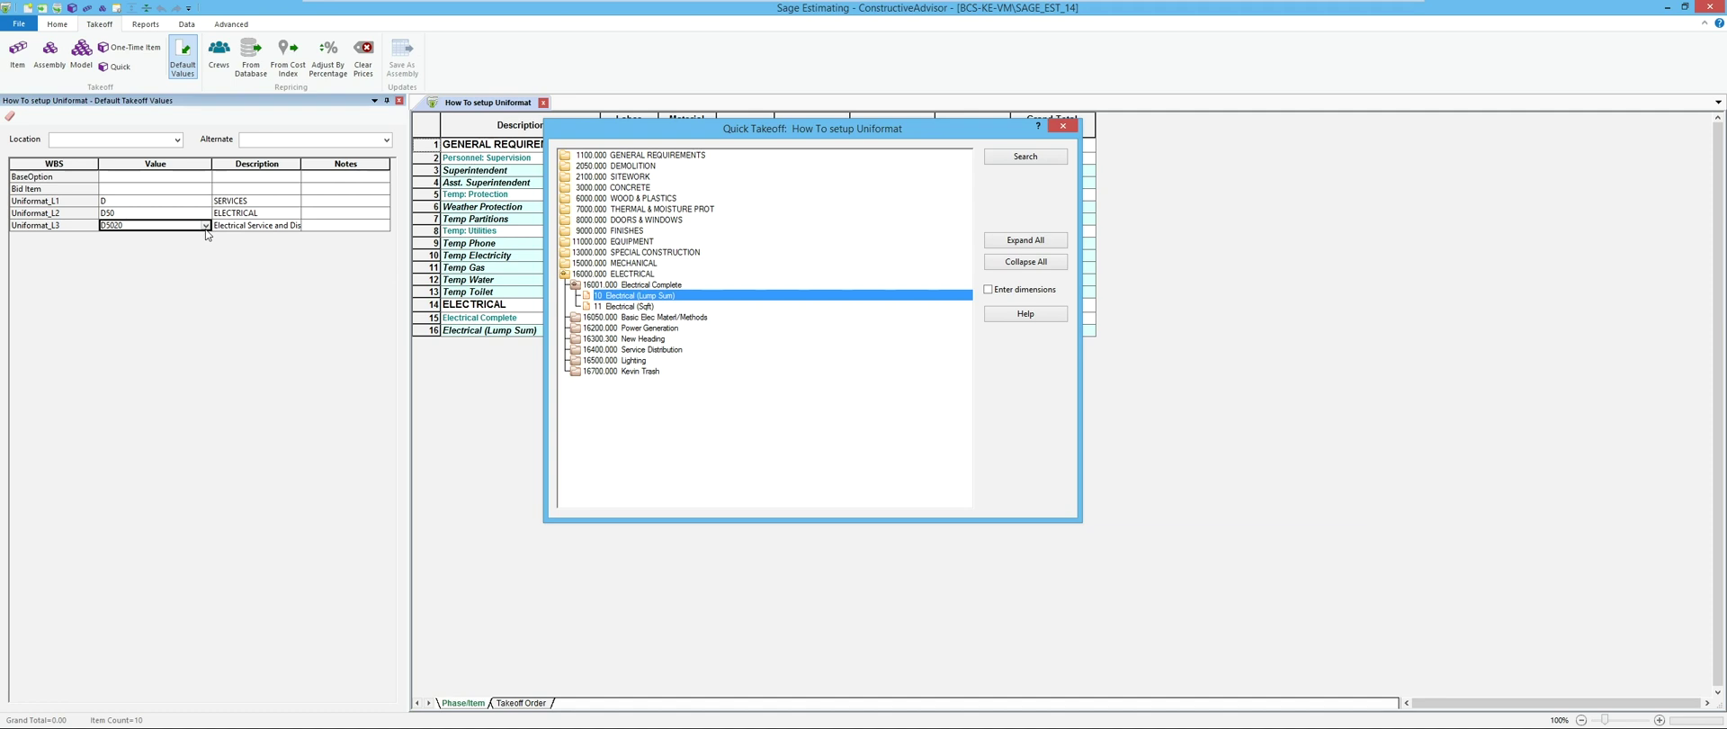
right_click(187, 231)
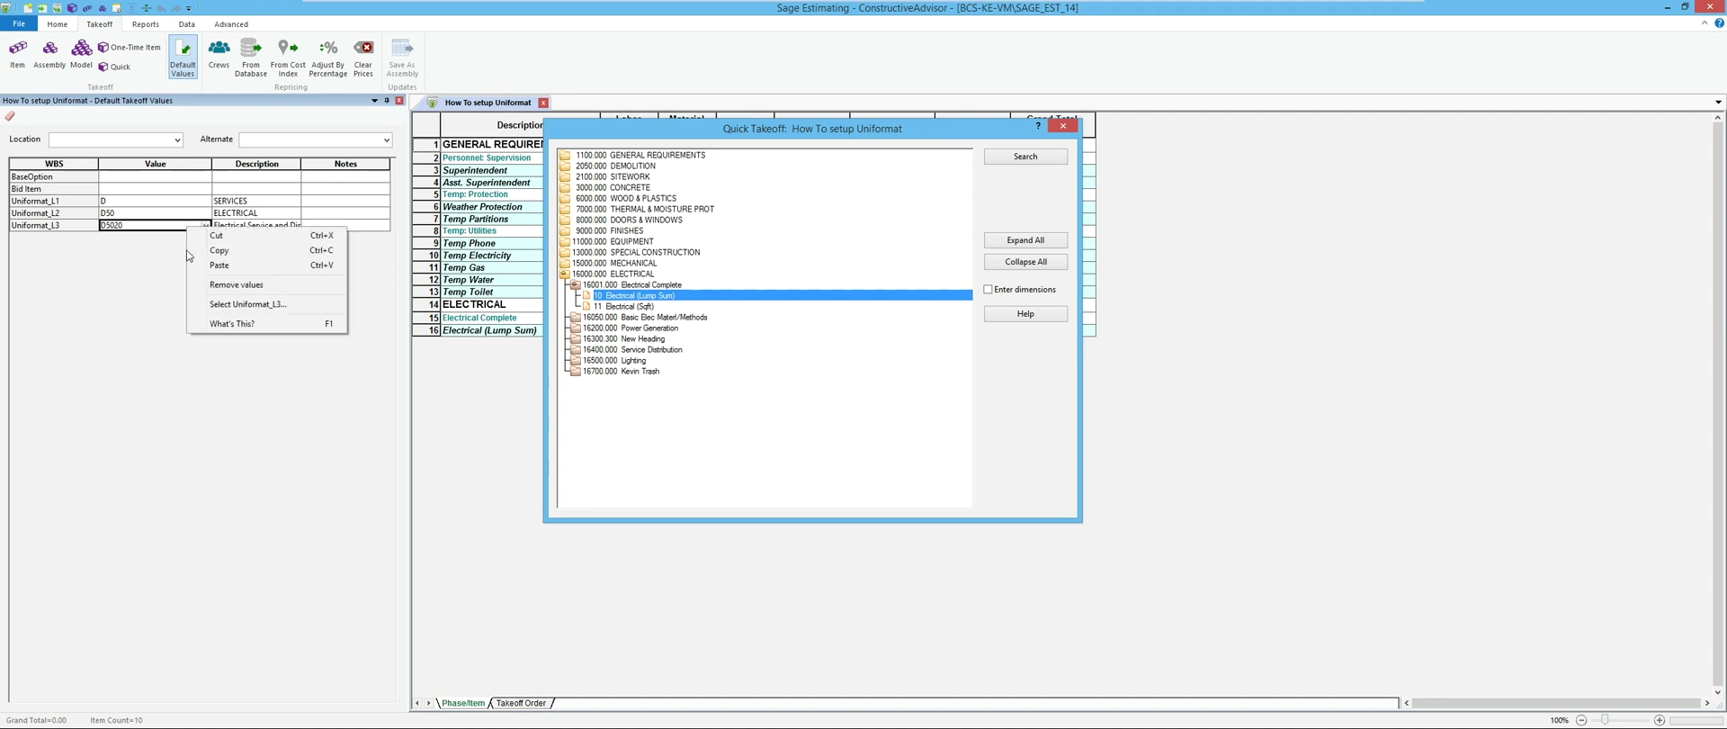
left_click(229, 308)
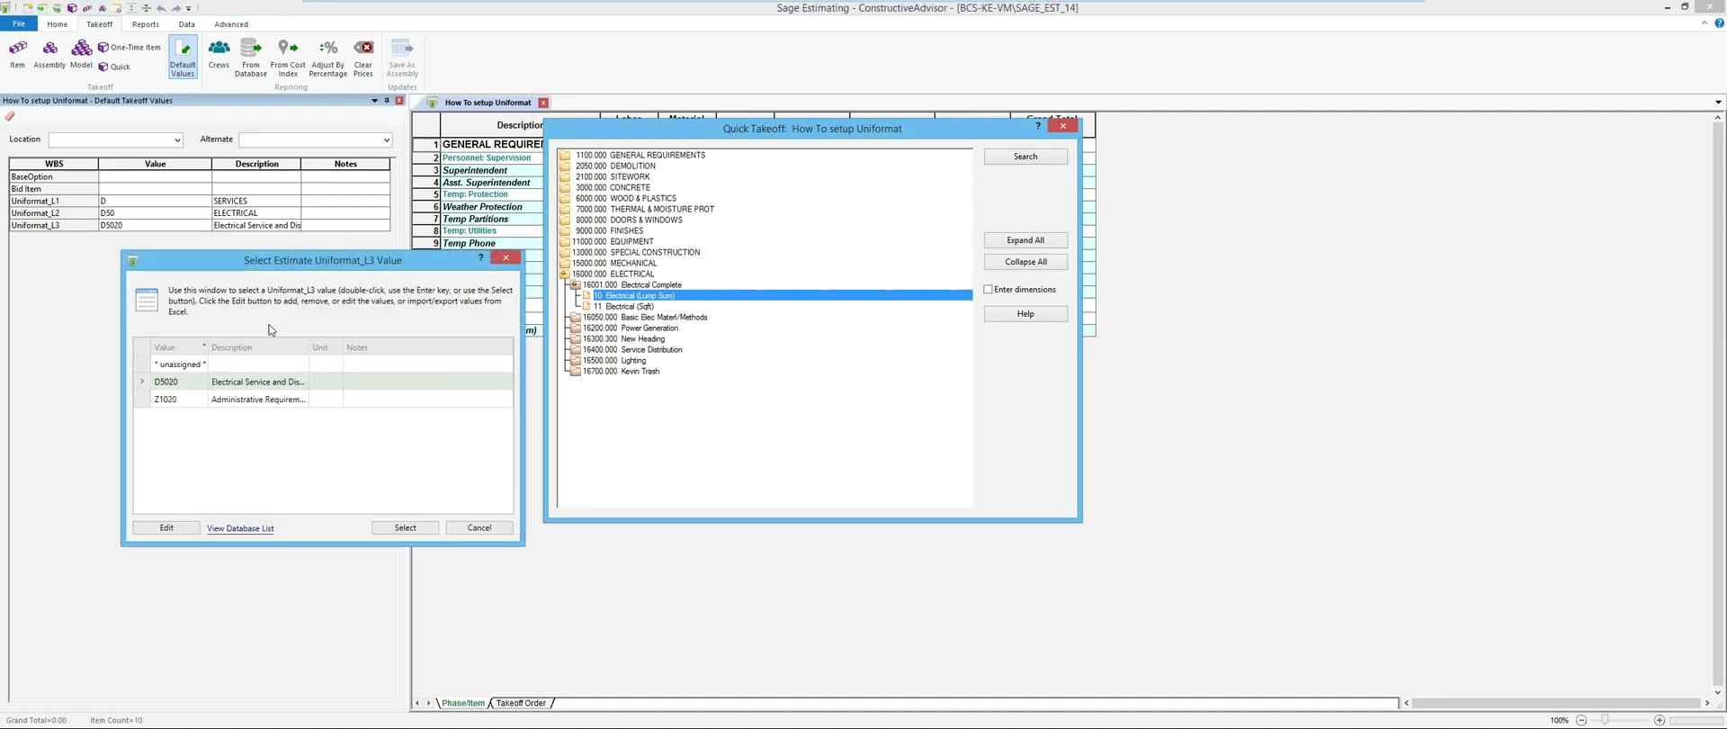
left_click(251, 529)
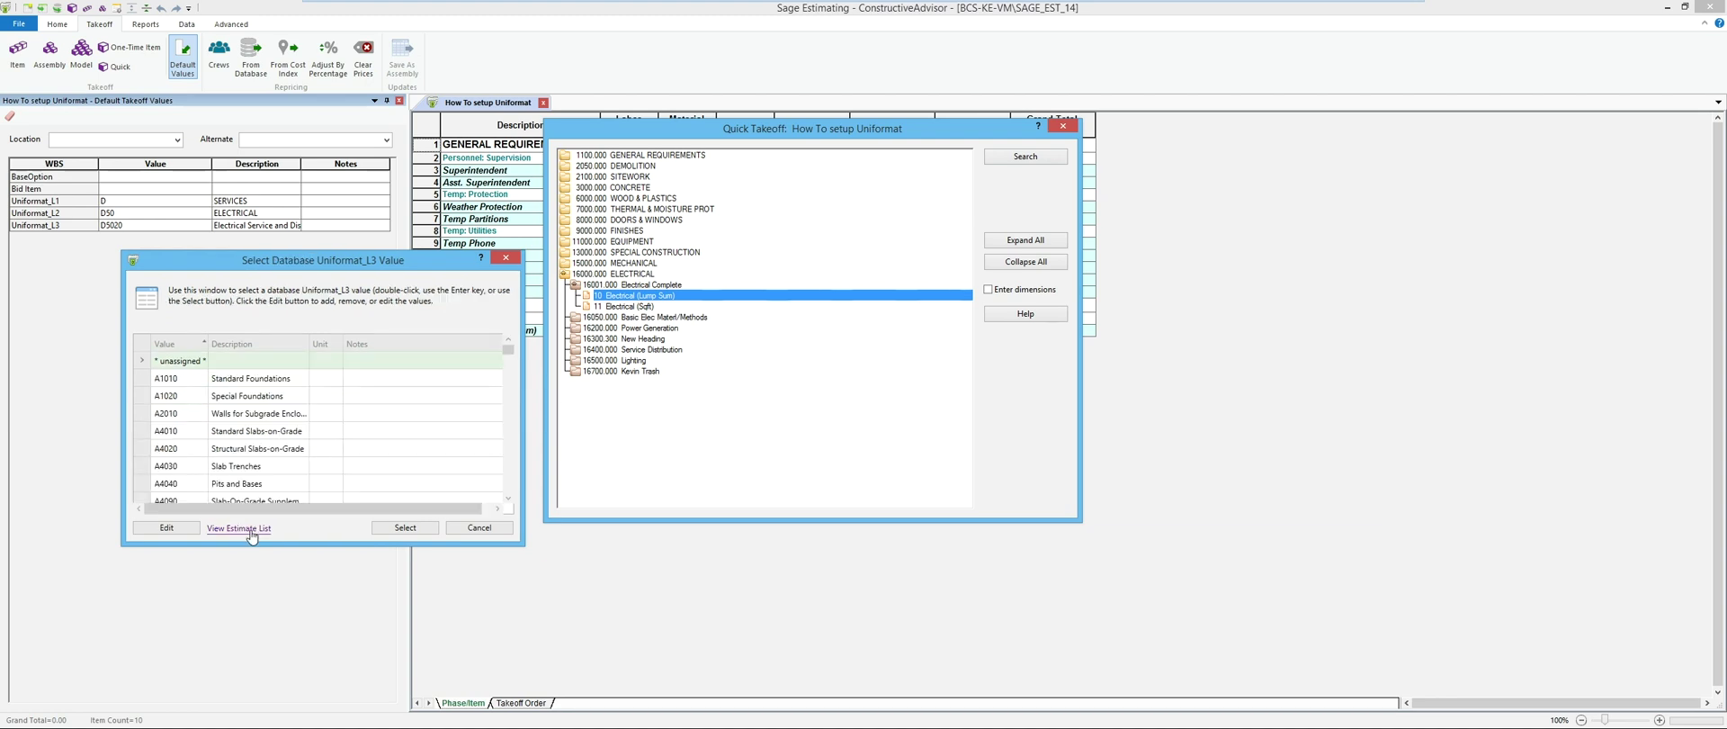
scroll(331, 430, "down", 4)
scroll(331, 430, "down", 5)
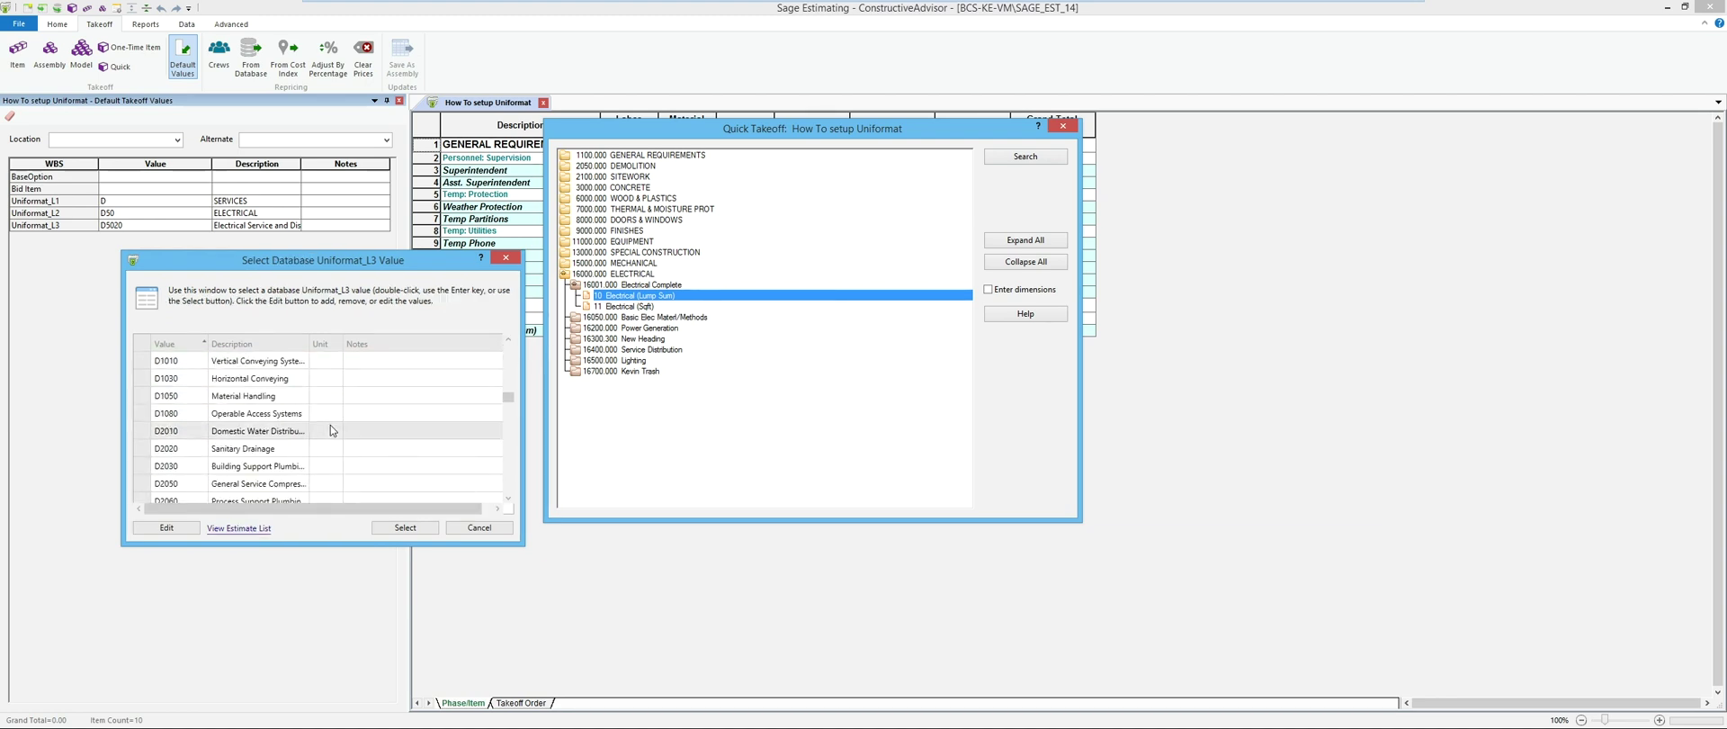
scroll(331, 430, "down", 1)
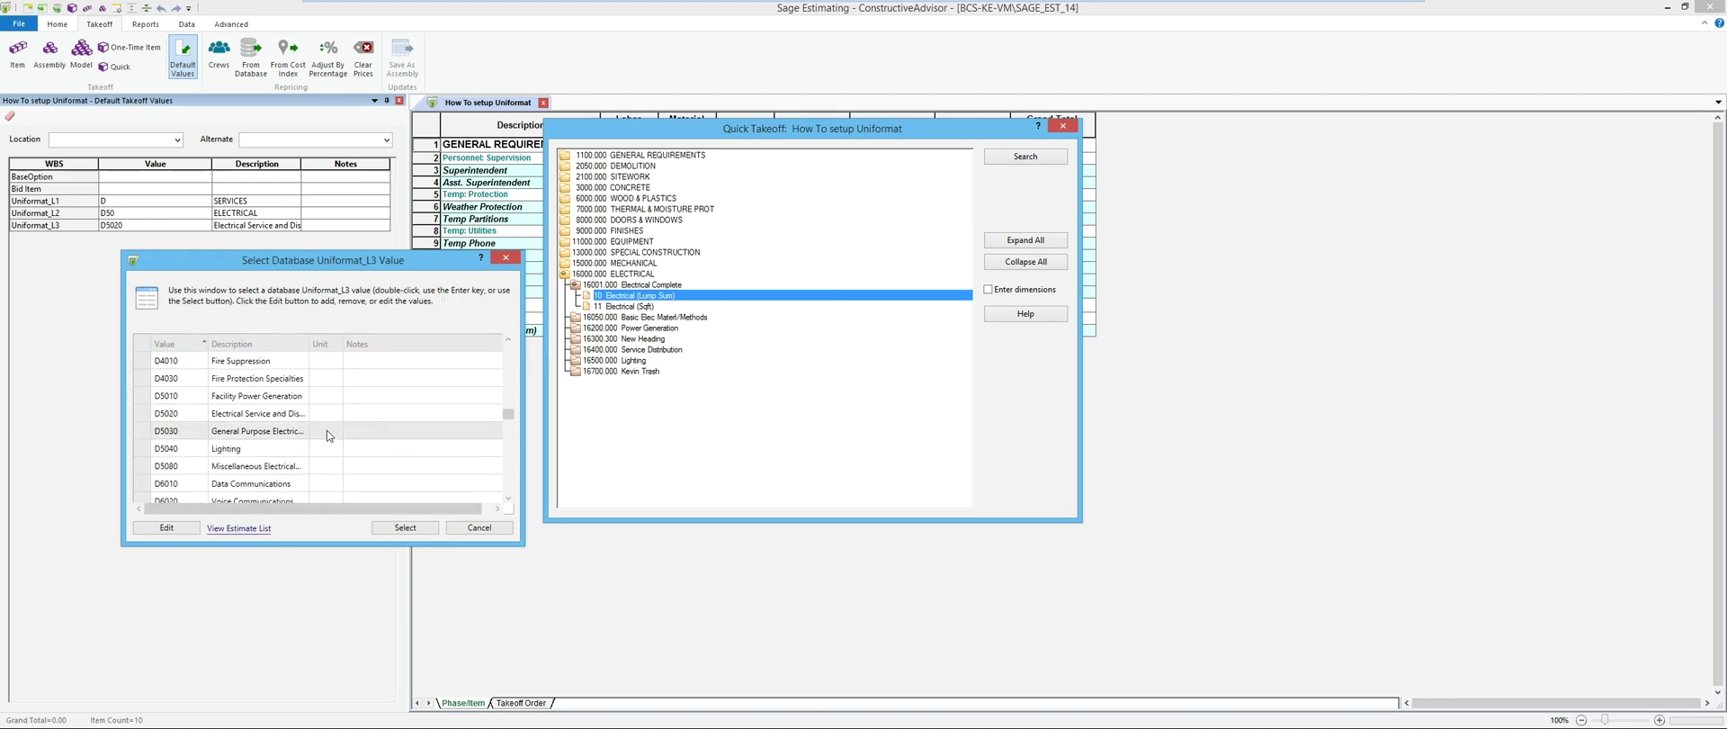
left_click(257, 448)
left_click(403, 527)
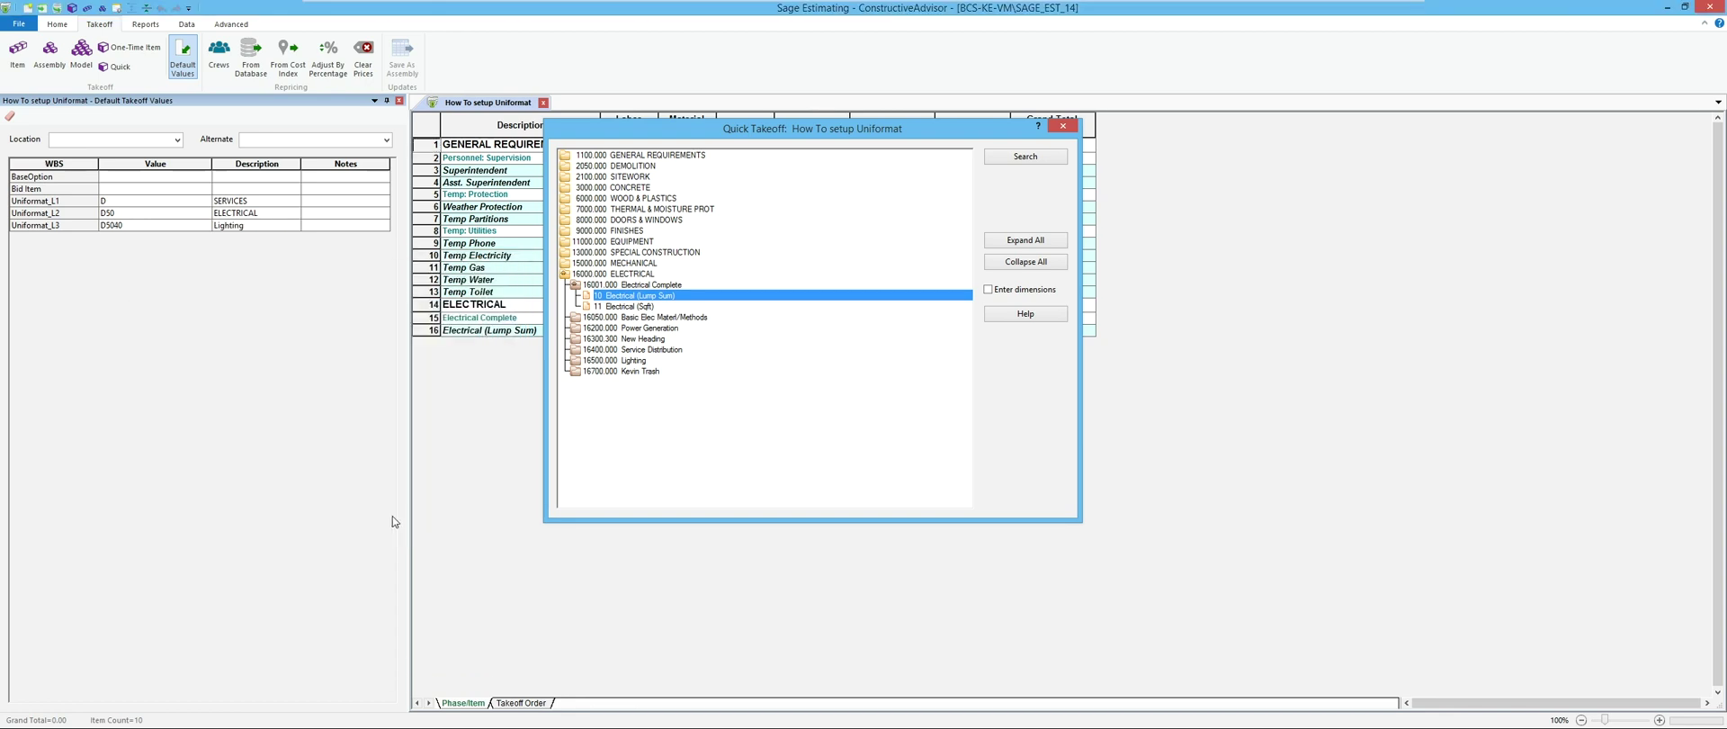
Add Lighting Fixtures and Lighting - Emergency from 16500.000 Lighting, then close Quick Takeoff
double_click(636, 359)
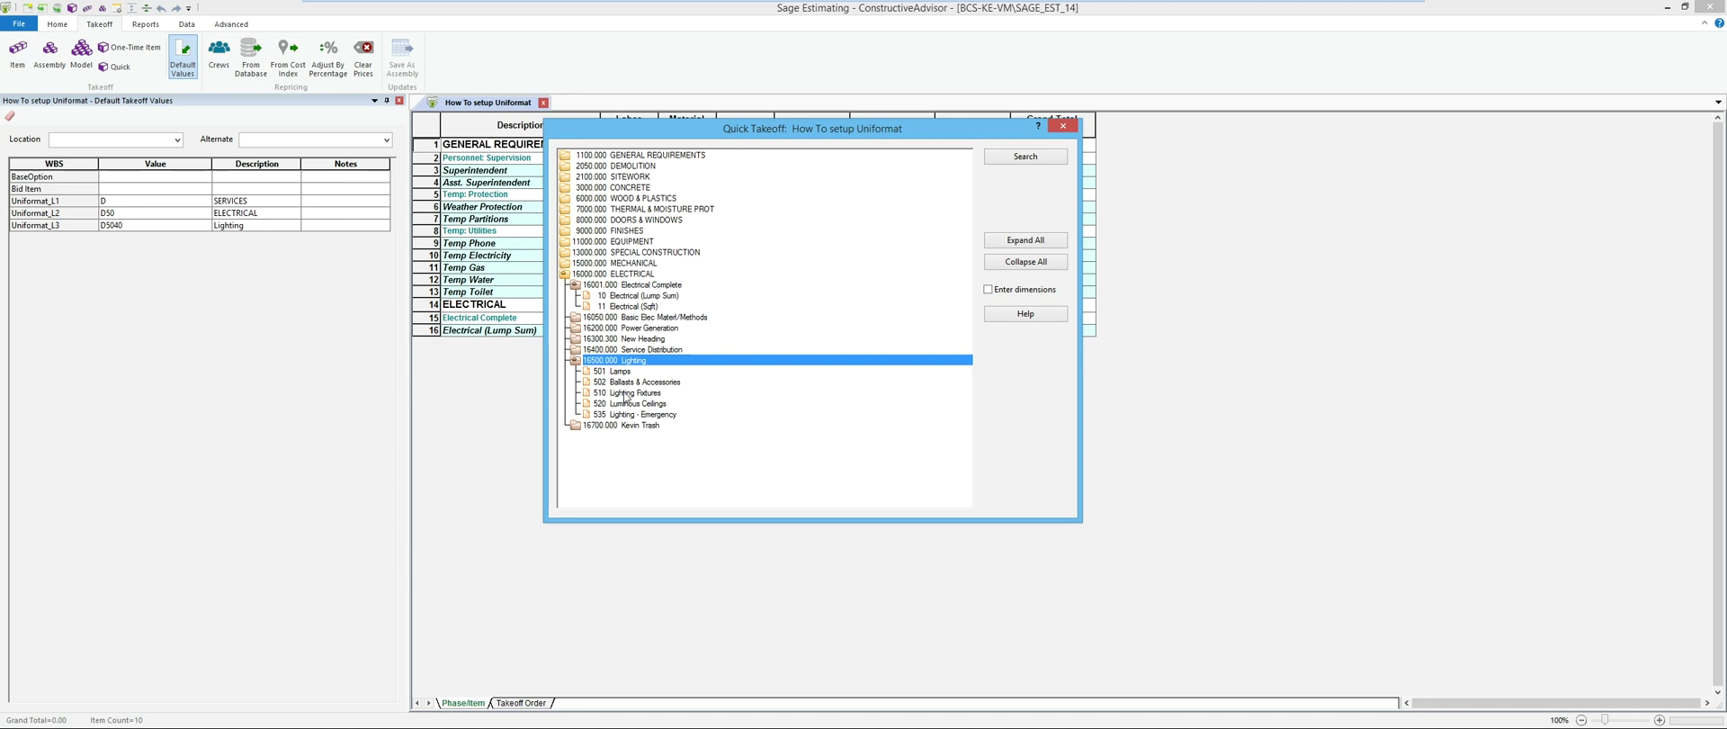
double_click(626, 393)
left_click(626, 415)
double_click(626, 415)
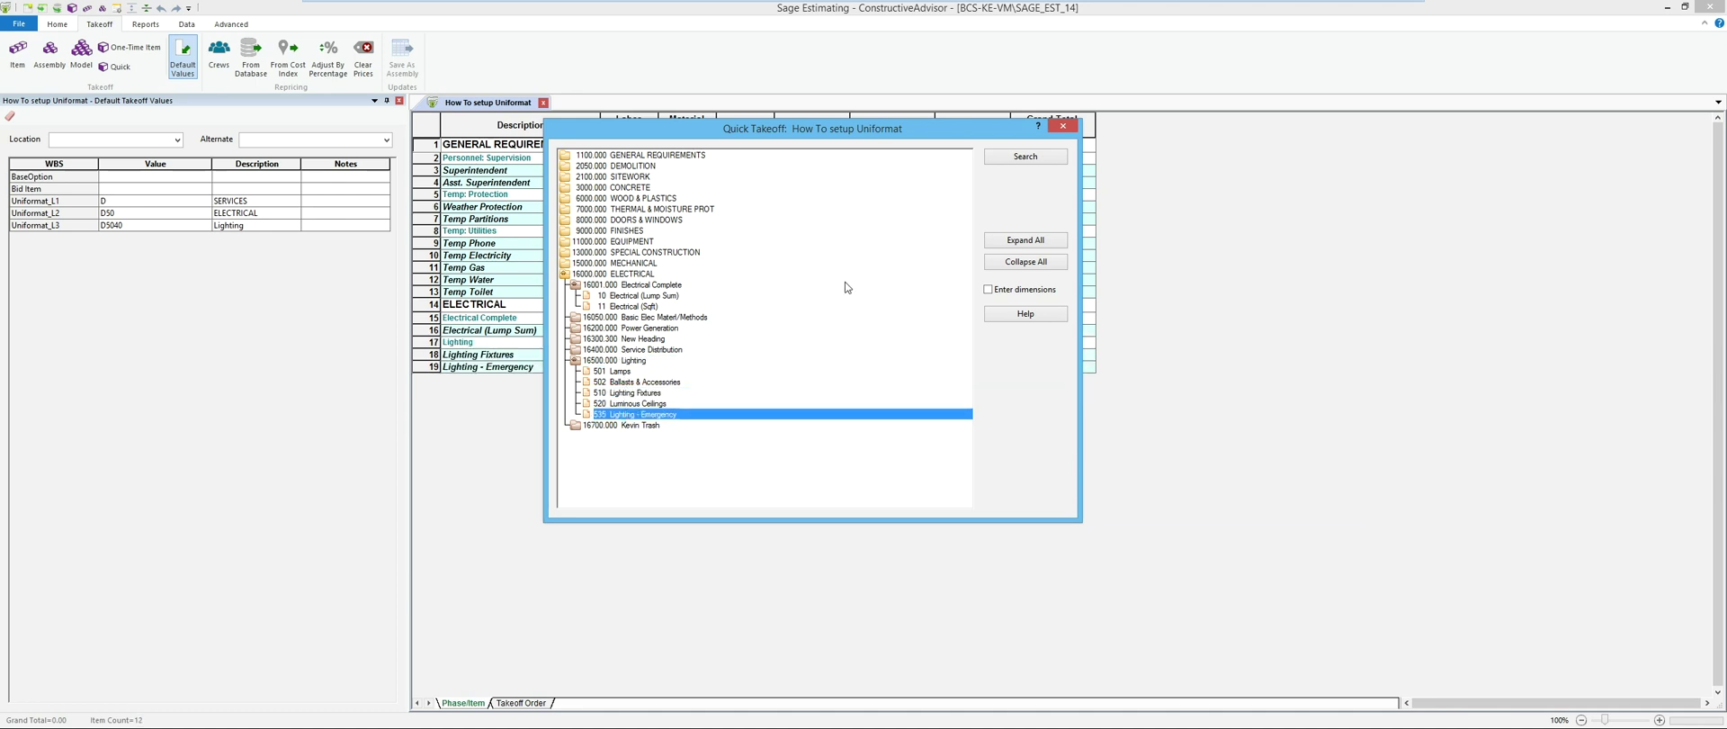
left_click(1062, 127)
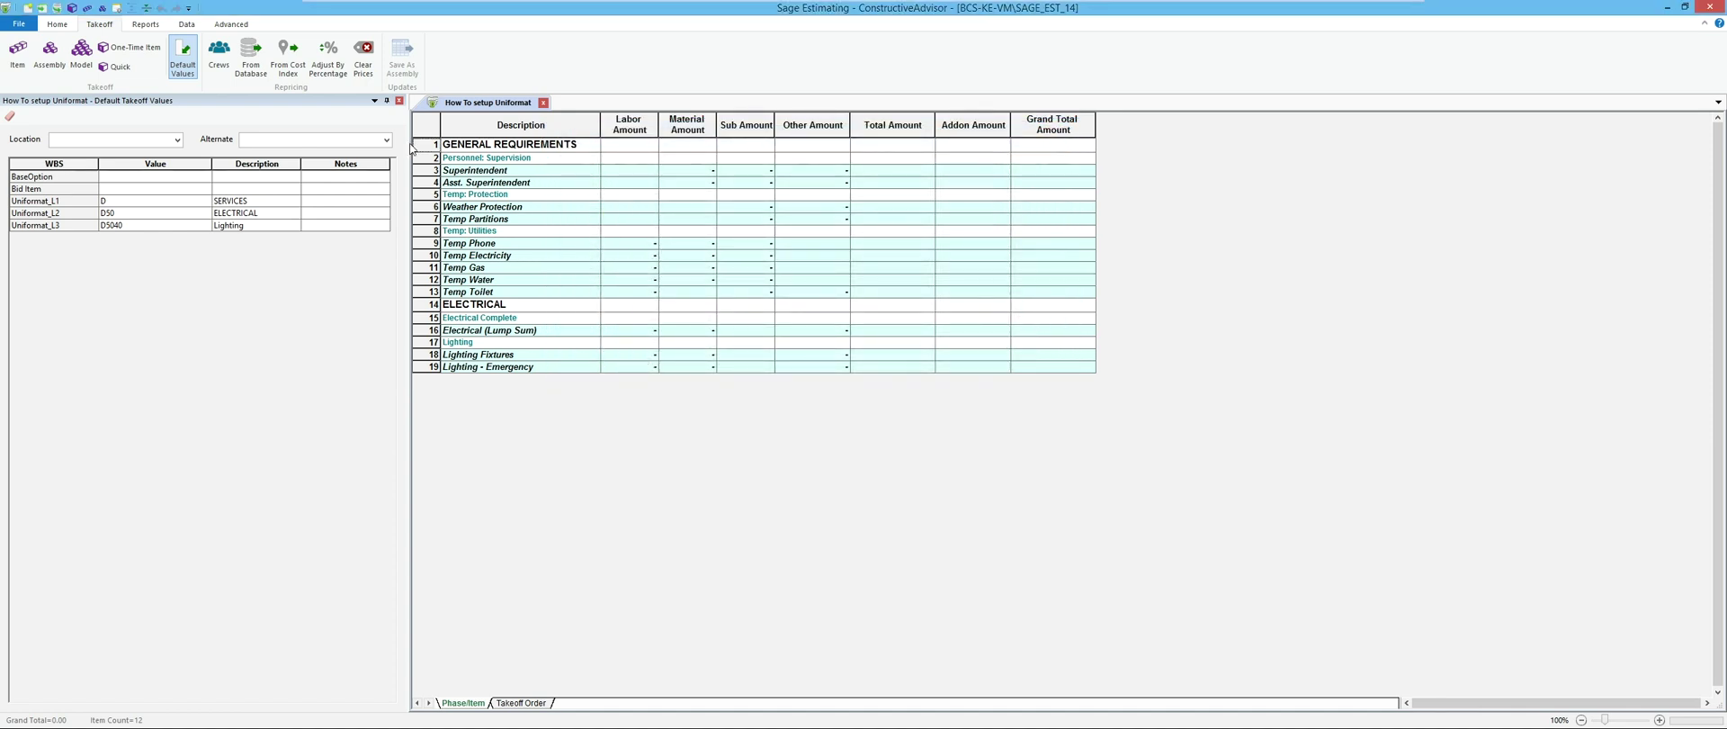
Close the Default Takeoff Values pane and select the top spreadsheet rows
left_click(399, 101)
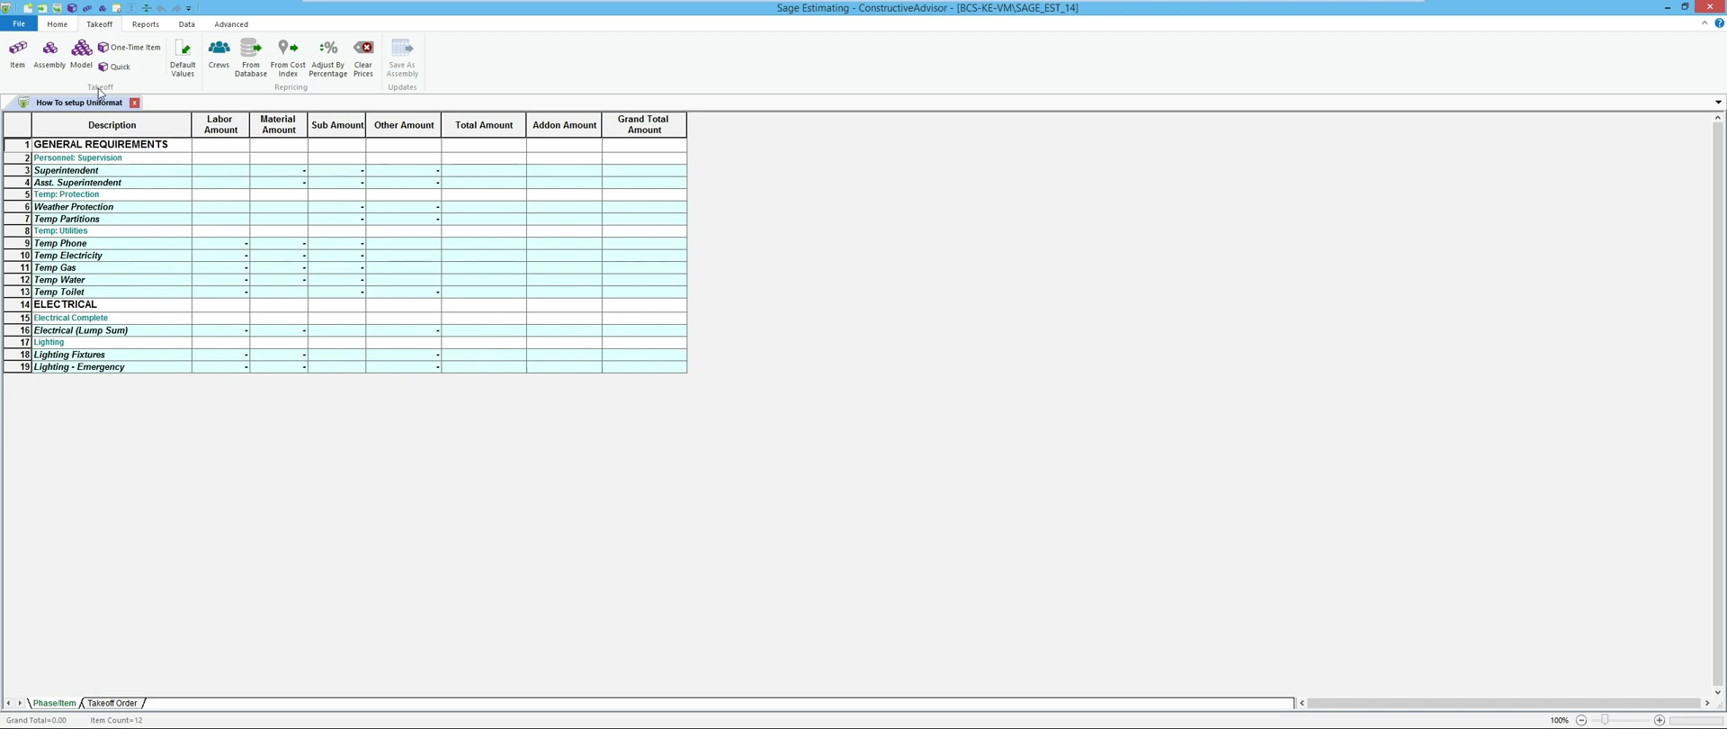
left_click(95, 145)
left_click(94, 159)
left_click(97, 171)
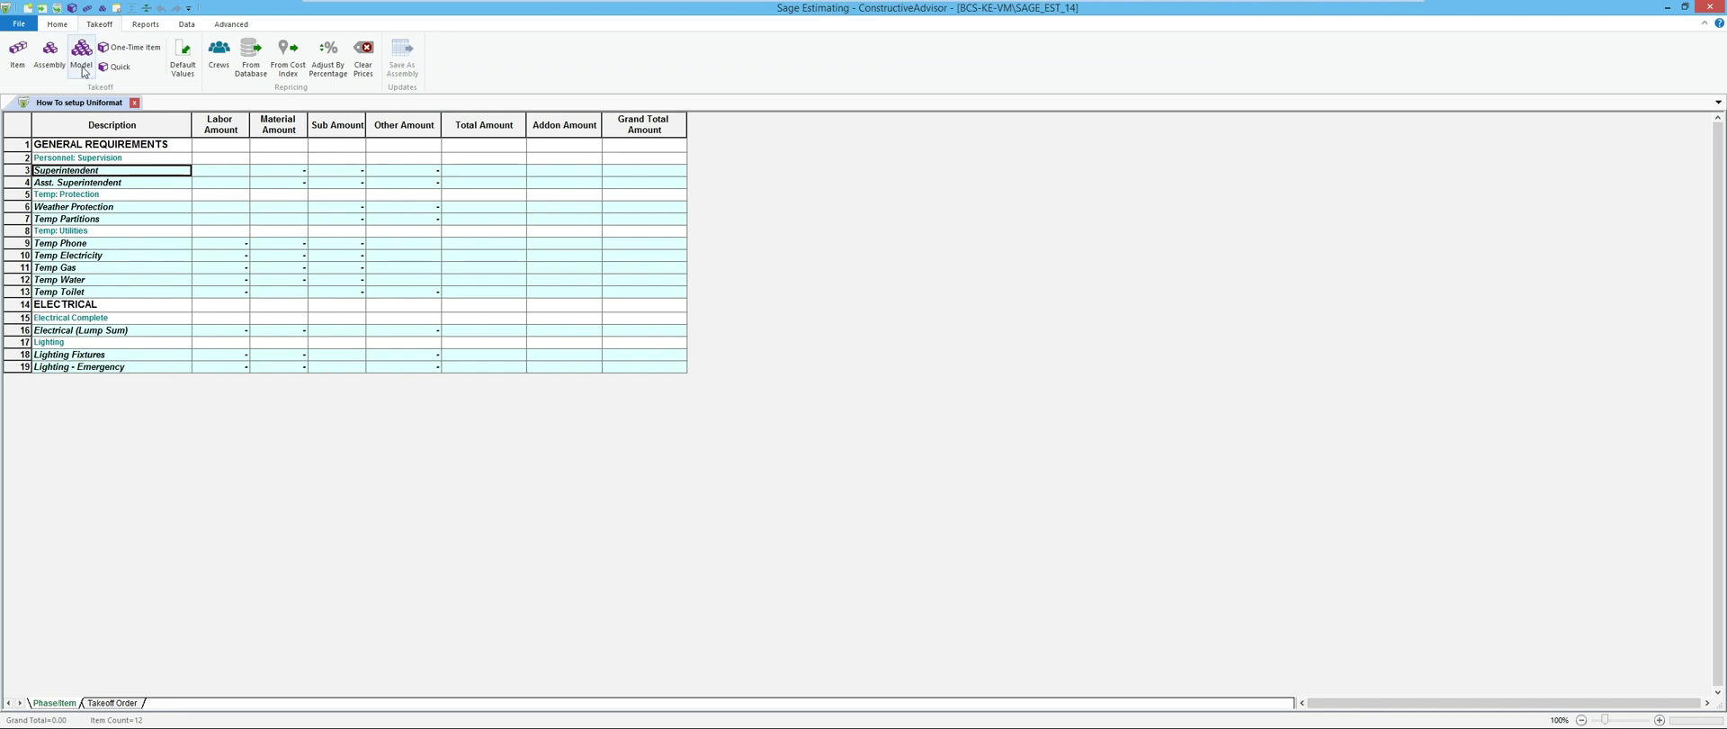
left_click(61, 25)
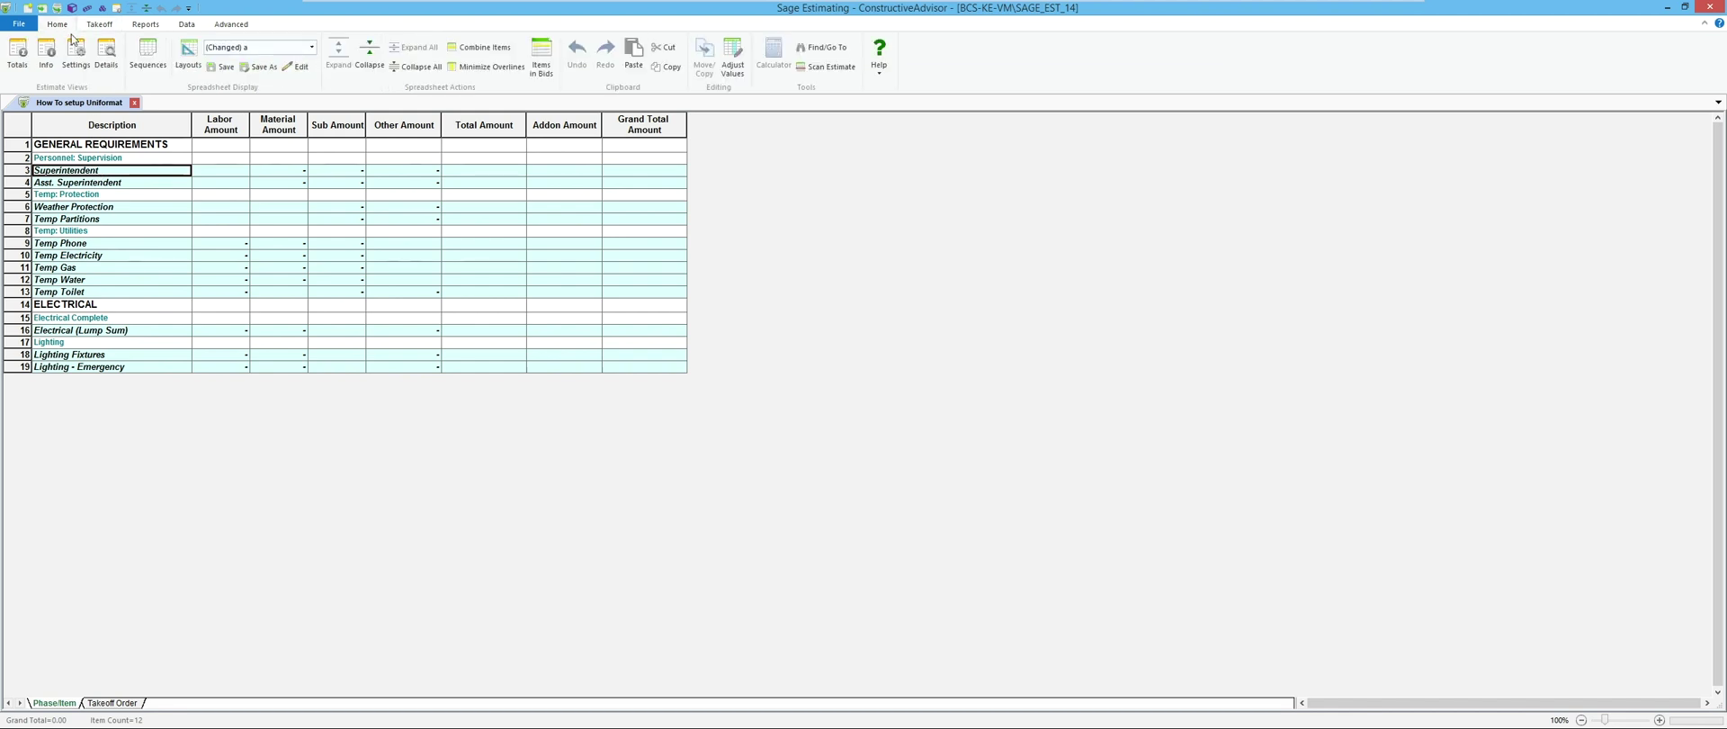
Add a spreadsheet sequence grouped by Uniformat_L1, Uniformat_L2, Uniformat_L3 and view its sheet
left_click(155, 63)
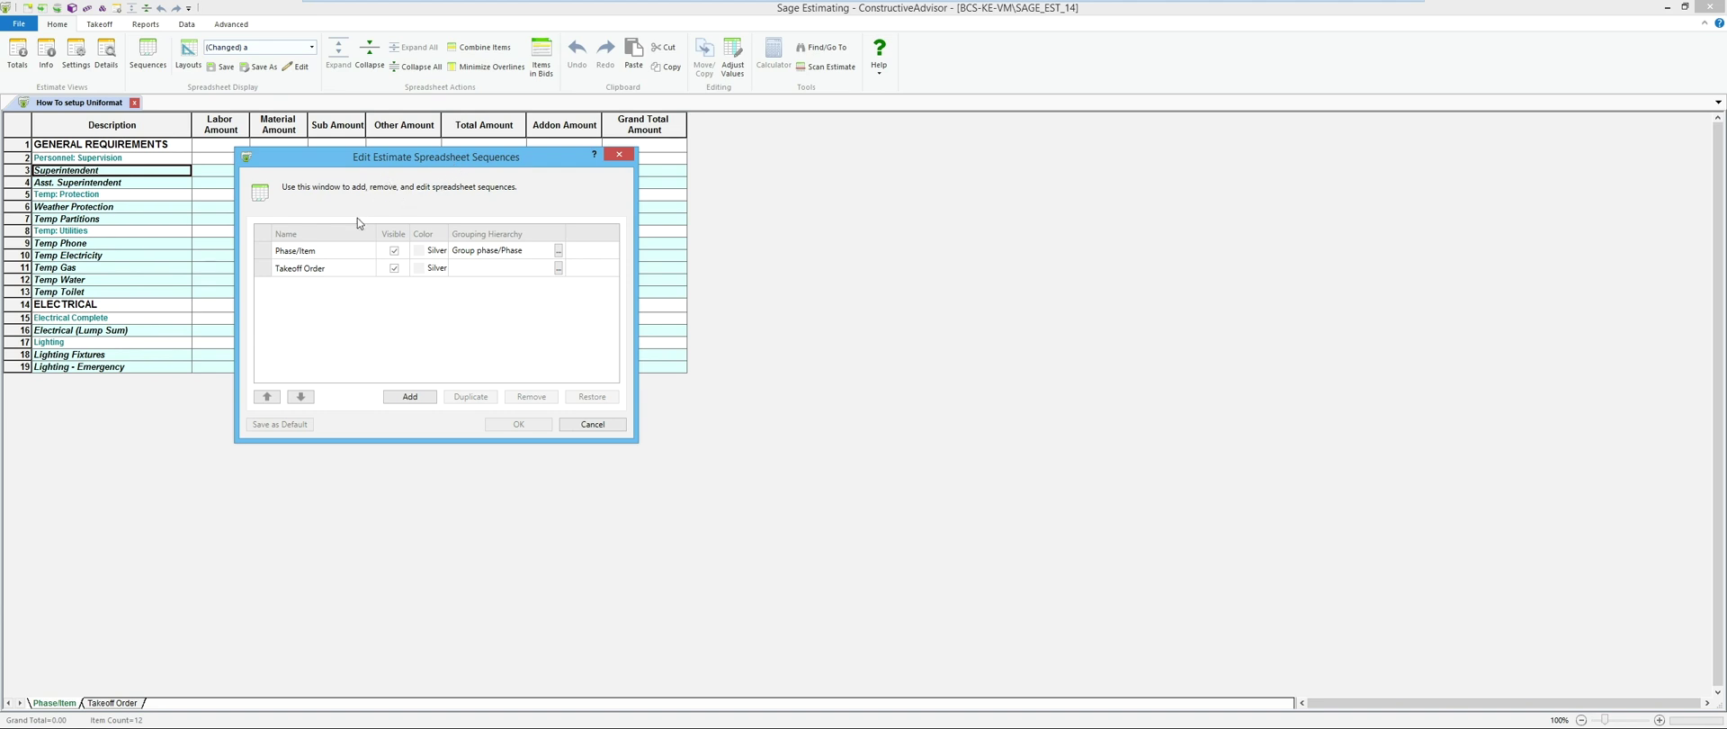
left_click(410, 396)
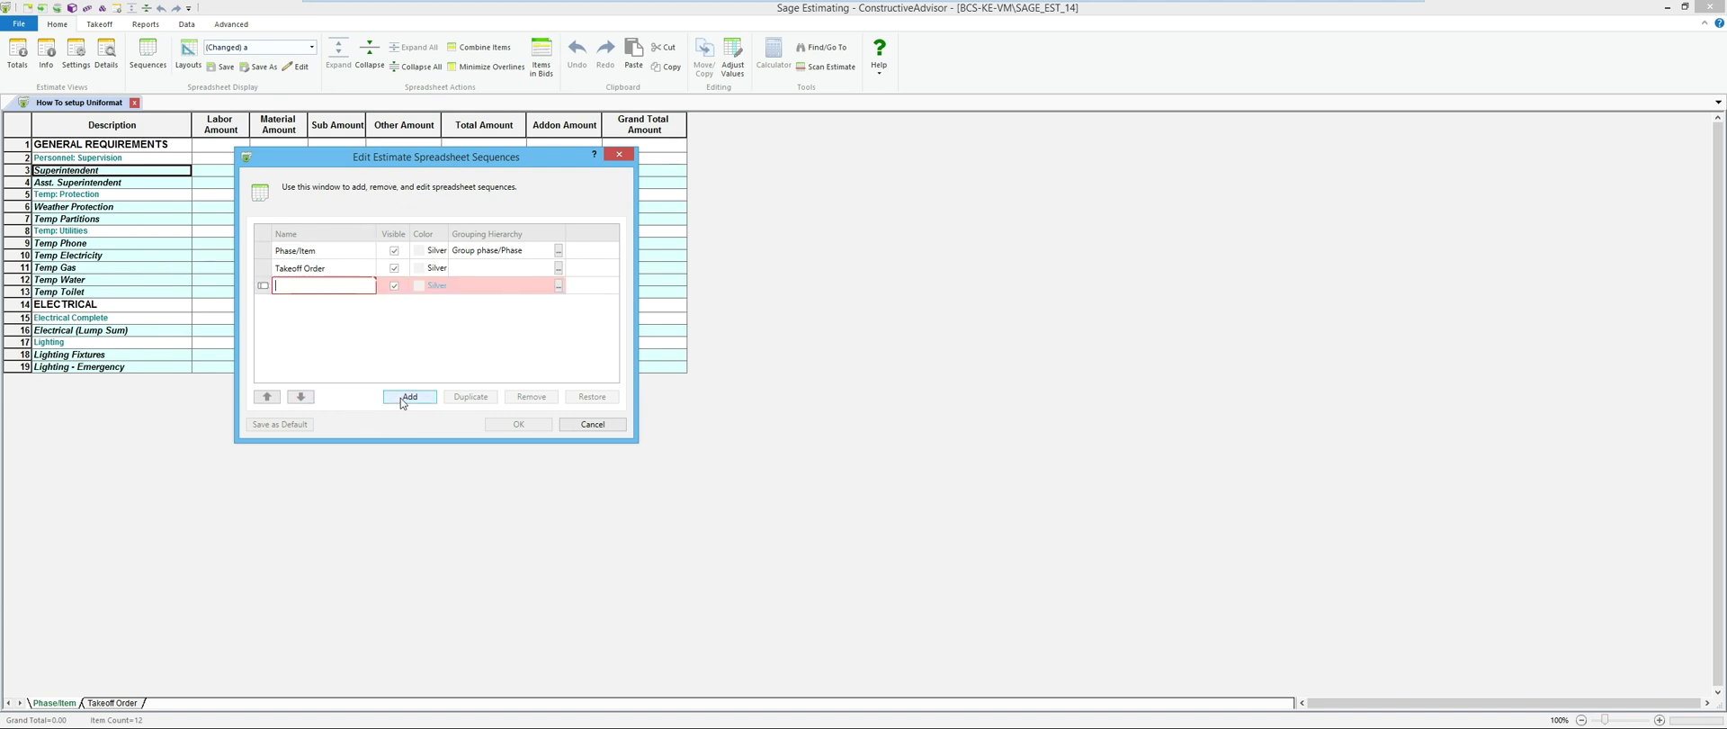
left_click(558, 284)
double_click(362, 425)
double_click(362, 424)
double_click(362, 424)
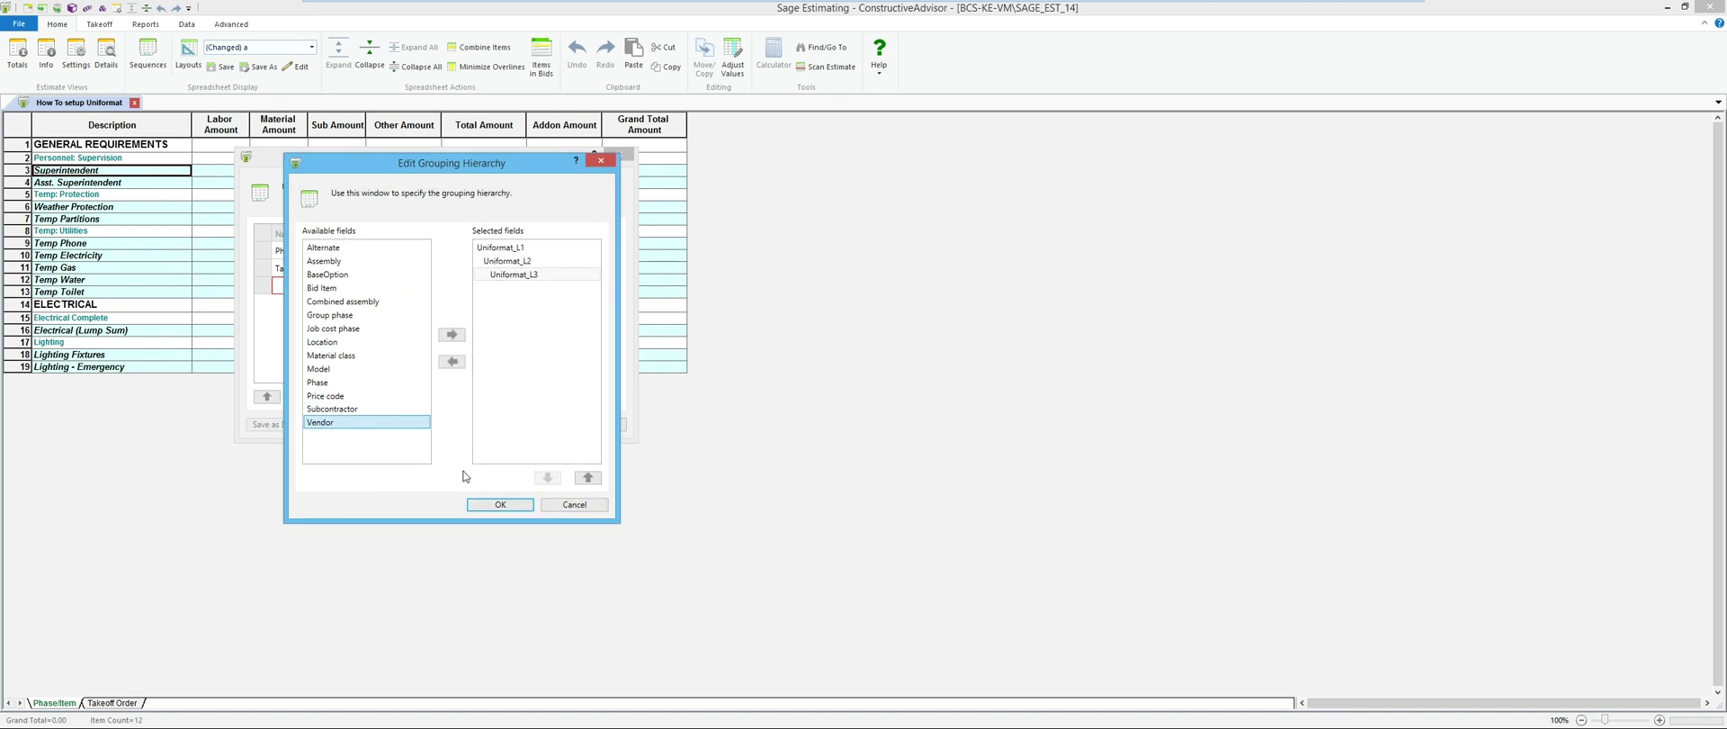
left_click(501, 506)
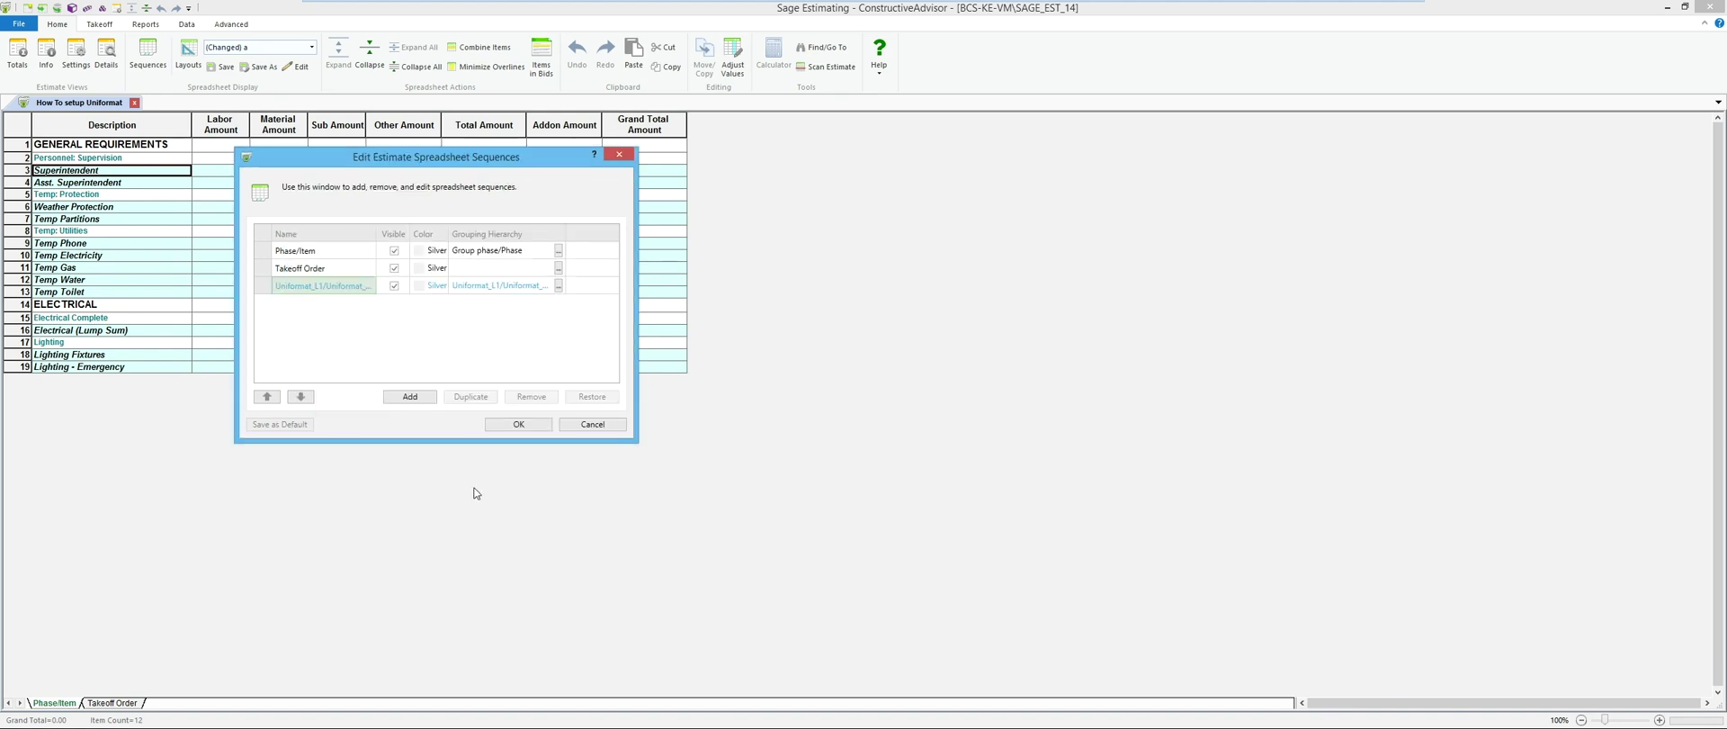
left_click(511, 425)
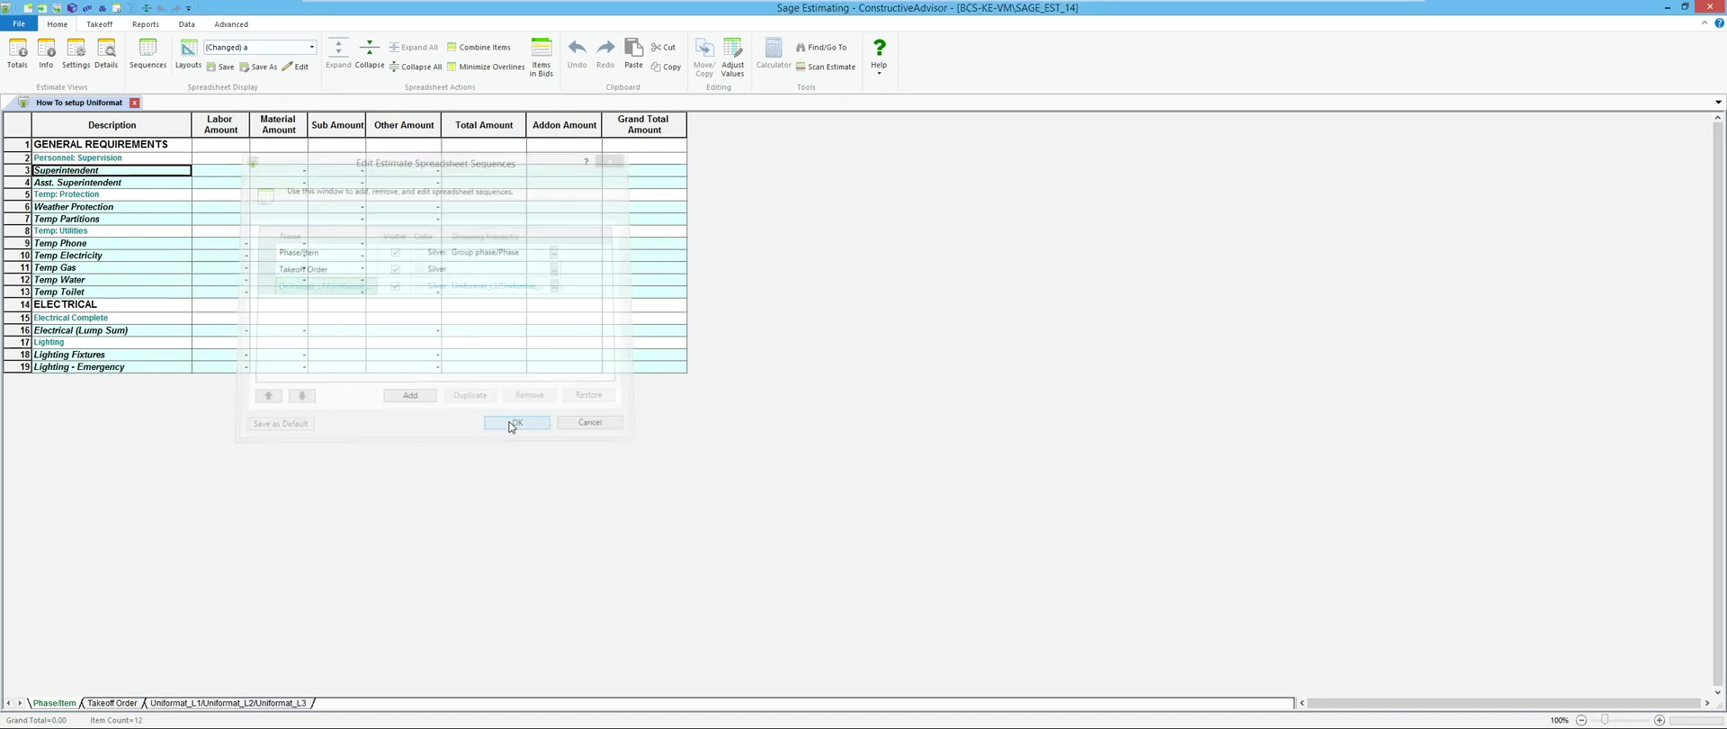
left_click(270, 702)
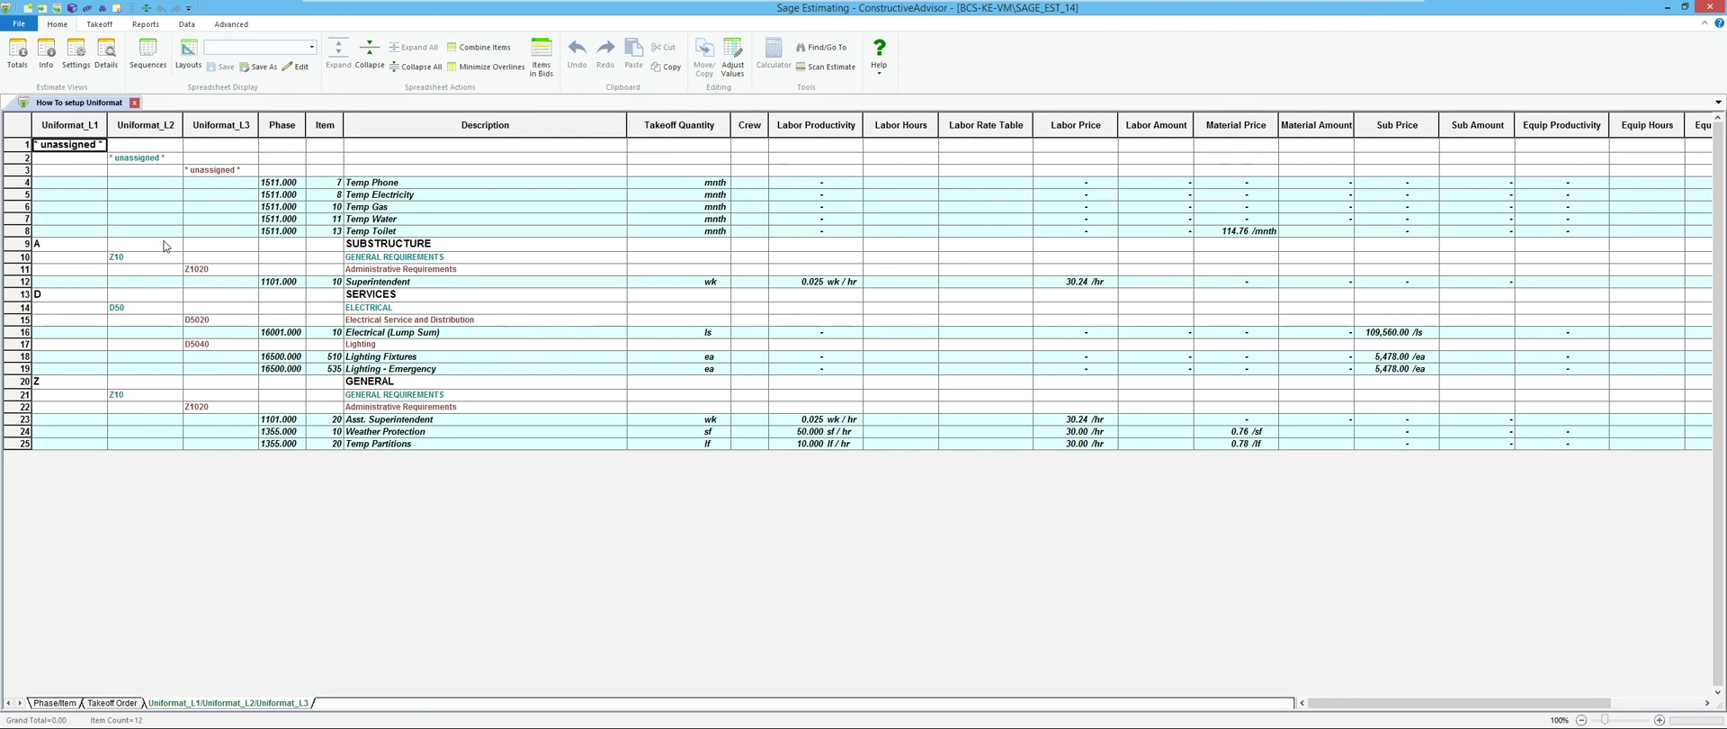
Switch the Uniformat sheet to the saved Basic View layout
left_click(213, 174)
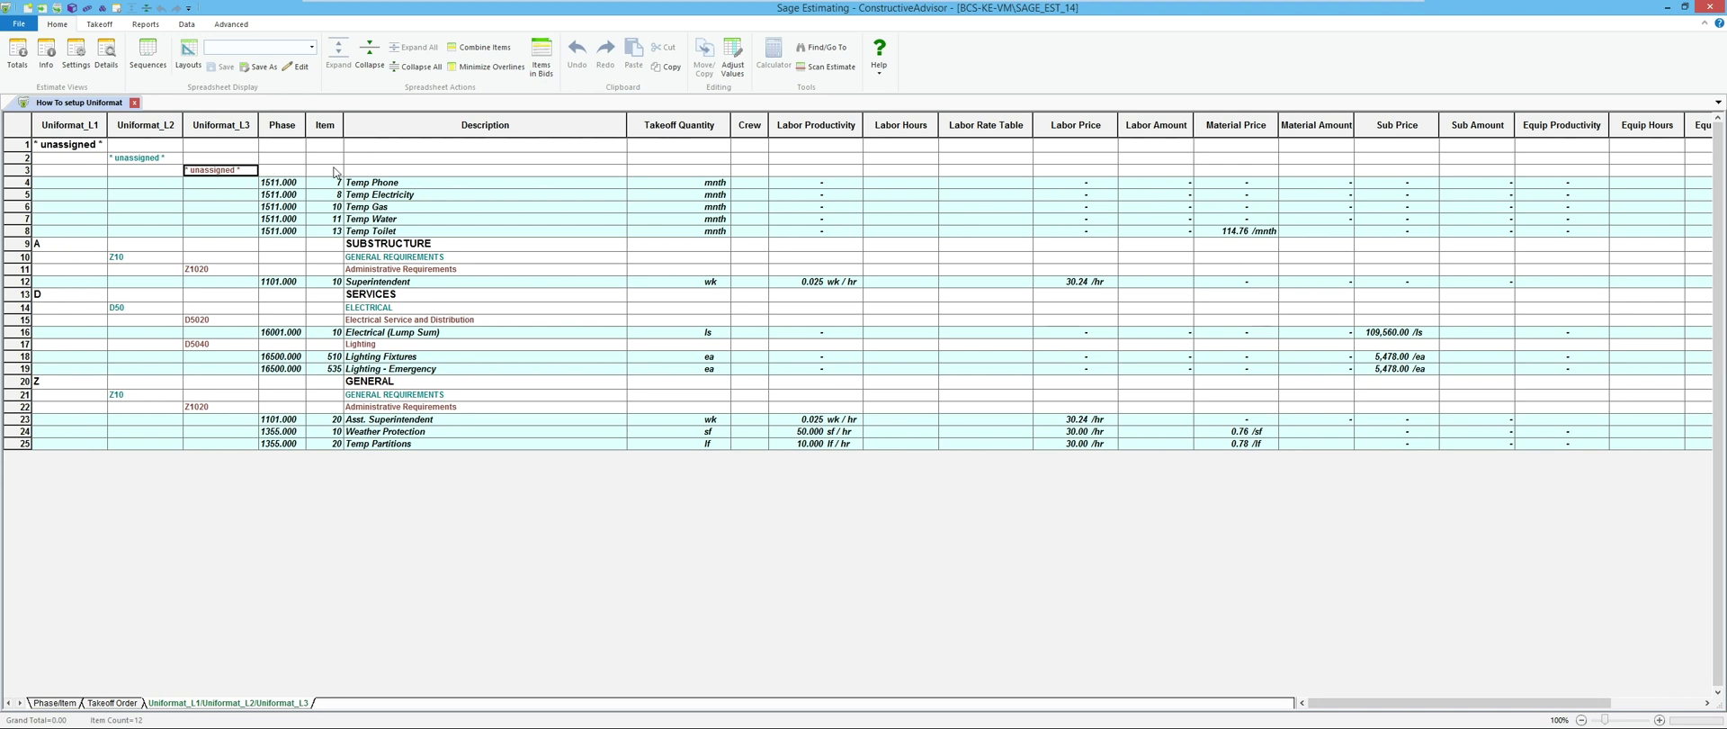
left_click(312, 48)
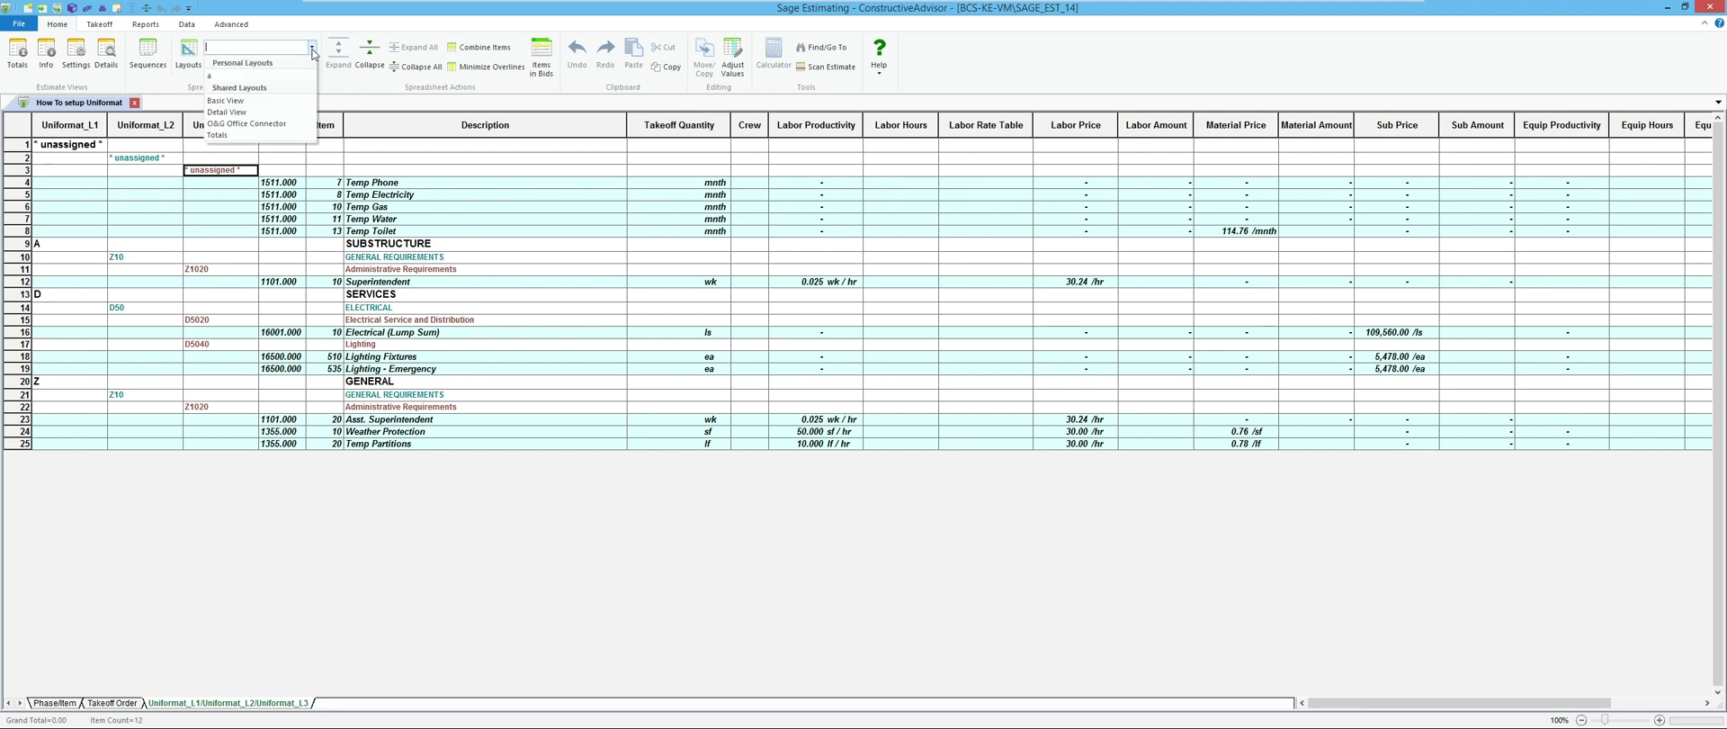
left_click(245, 100)
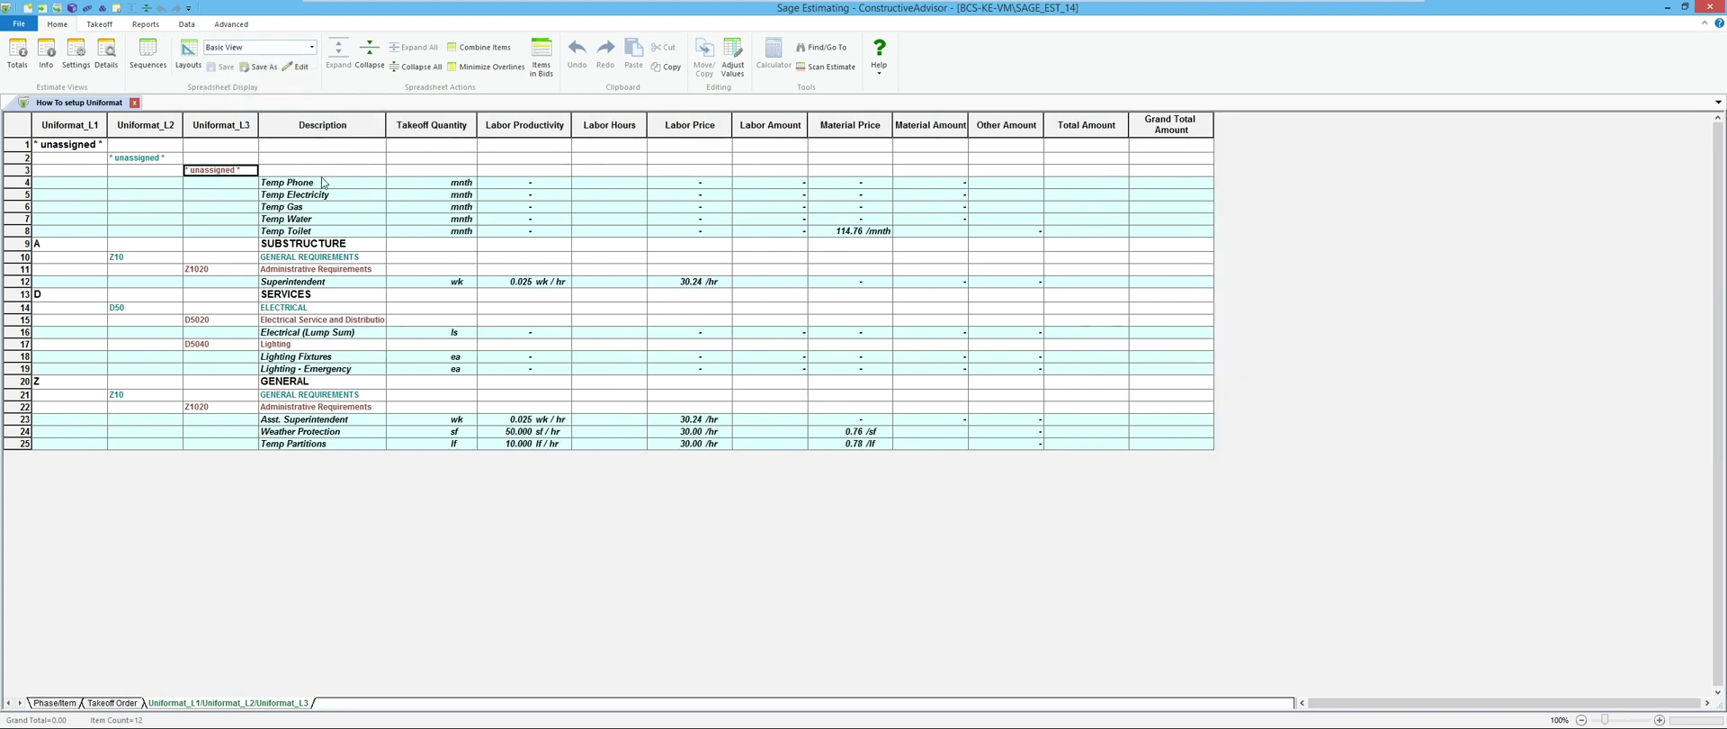
left_click(327, 184)
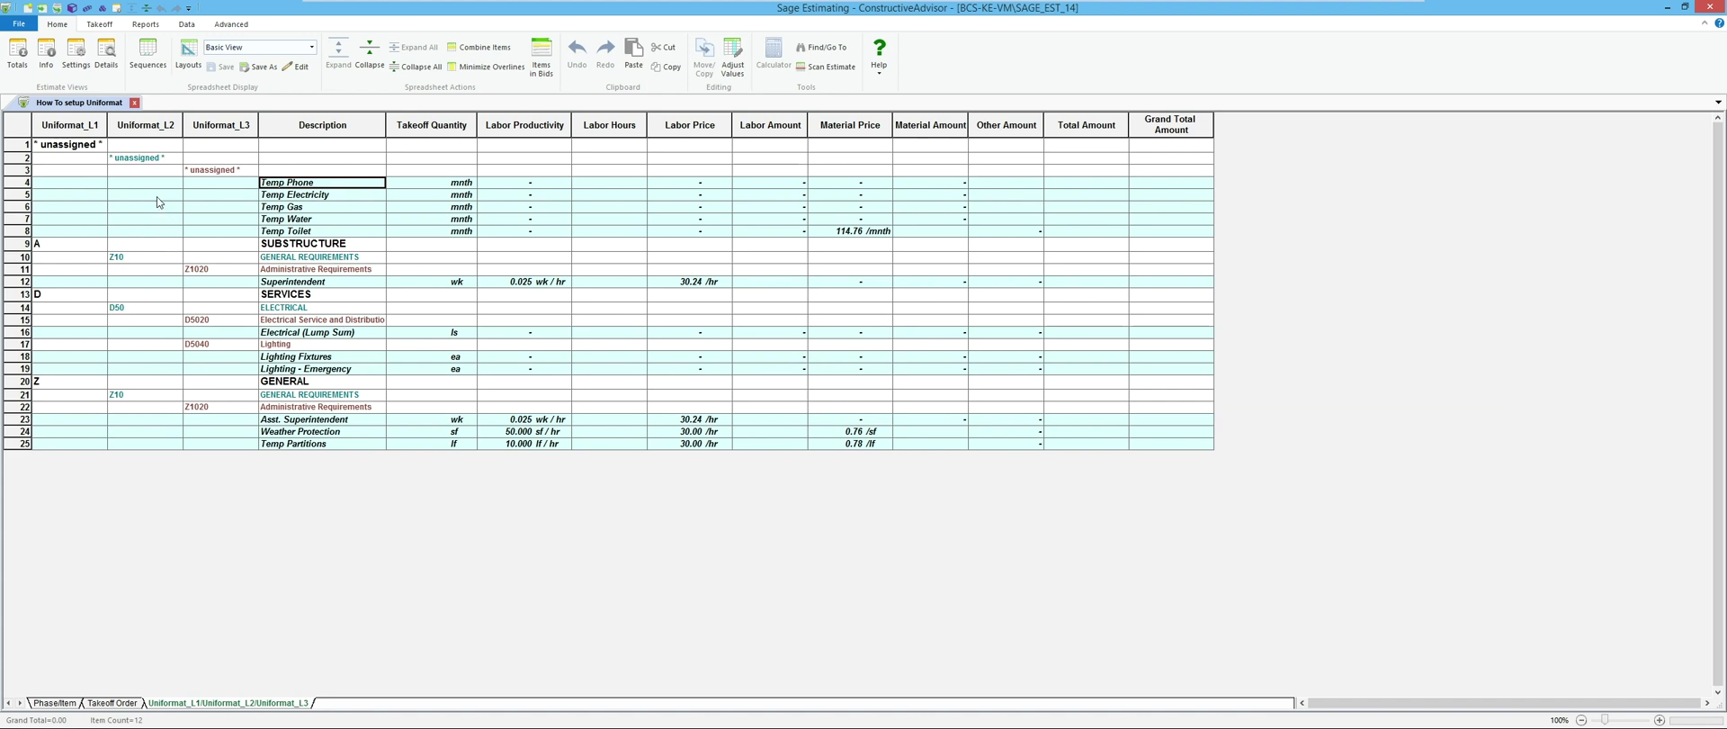
Collapse the unassigned group and the sheet to its level-1 and level-2 Uniformat headings
double_click(94, 150)
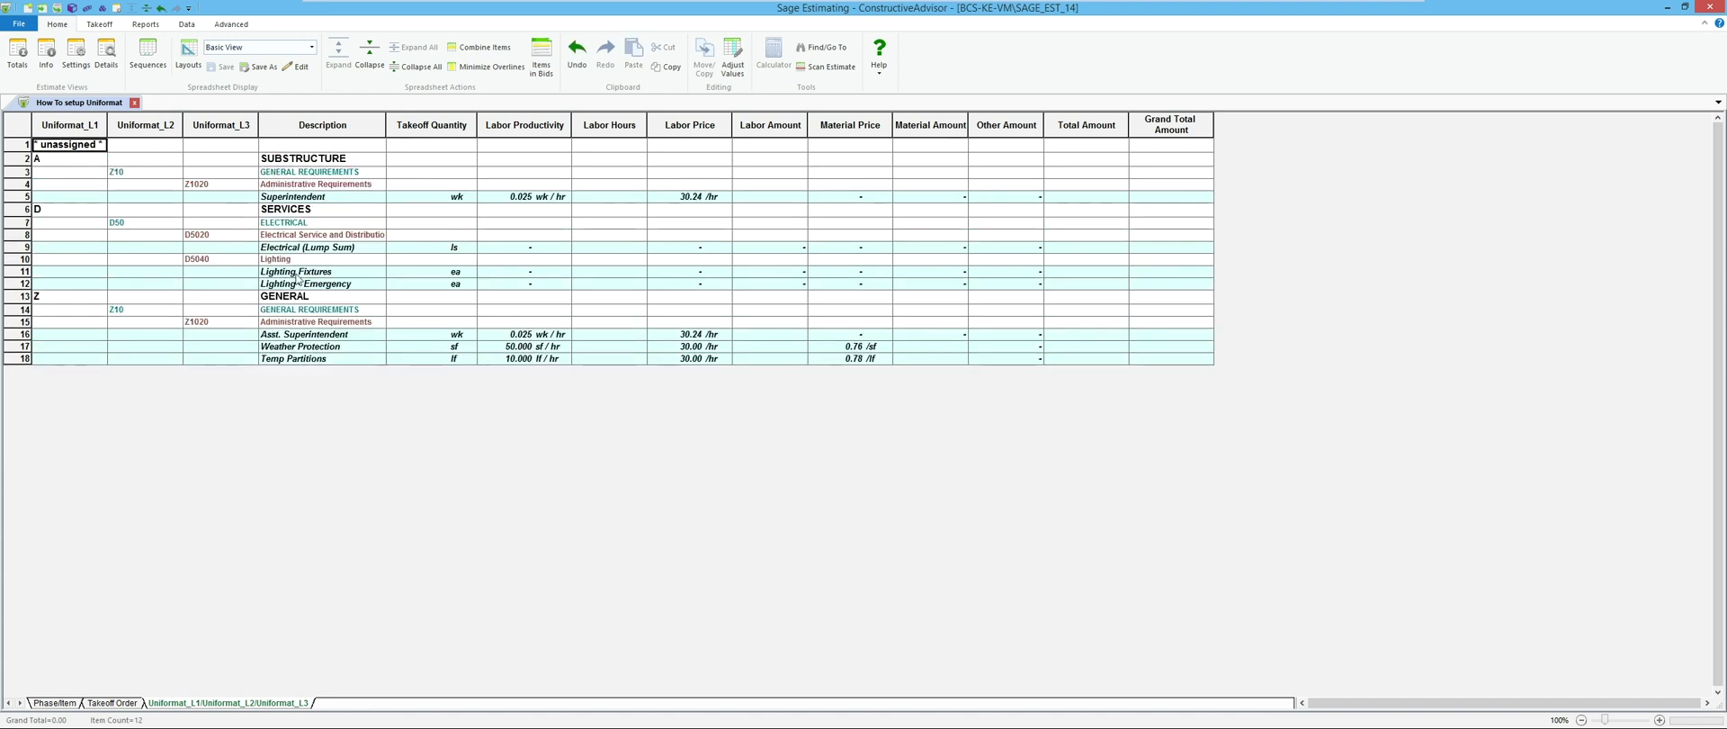
left_click(364, 61)
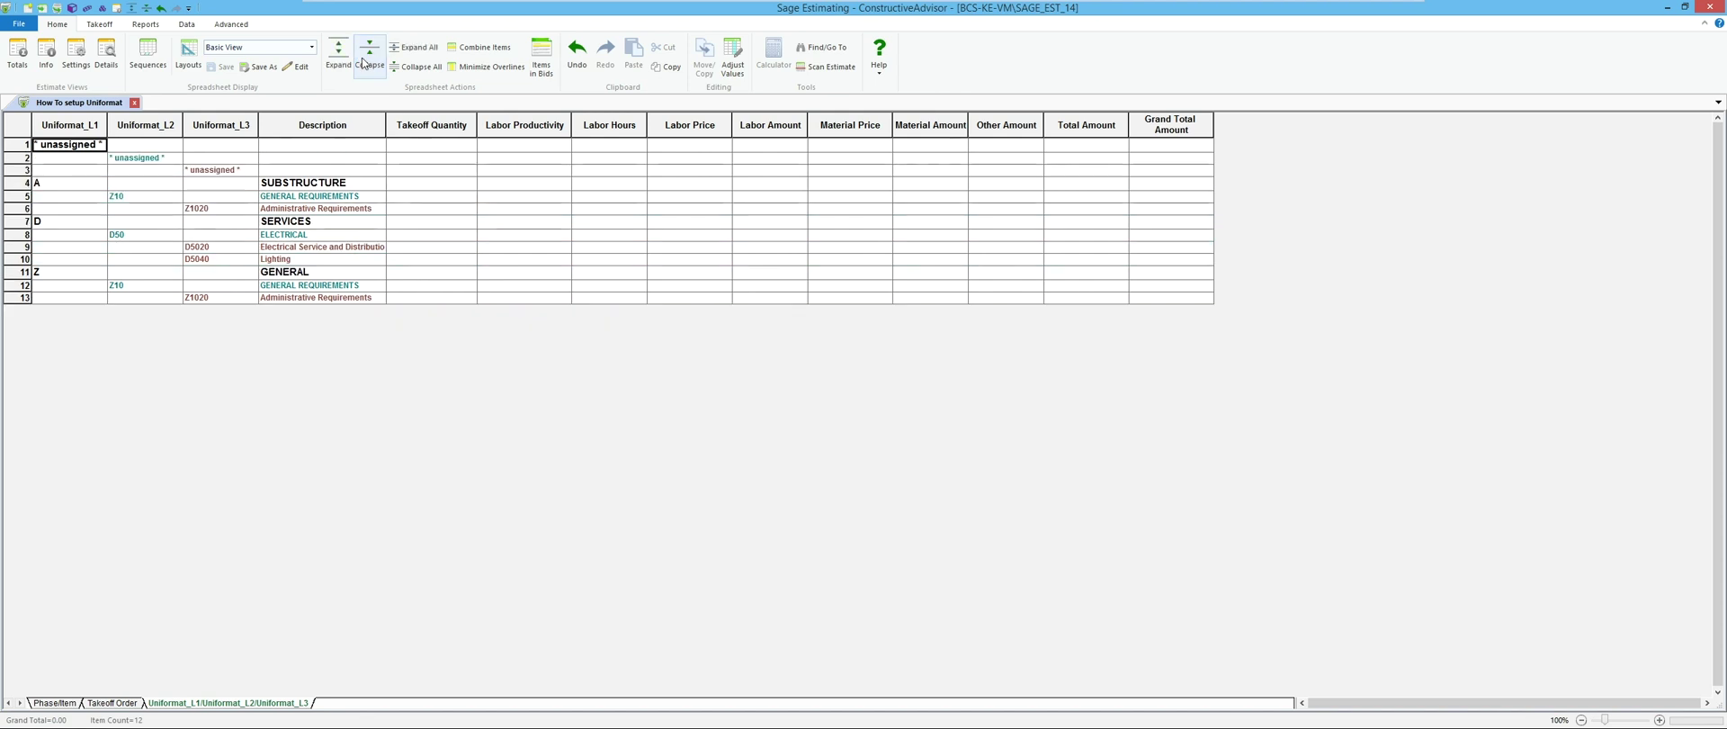
left_click(364, 63)
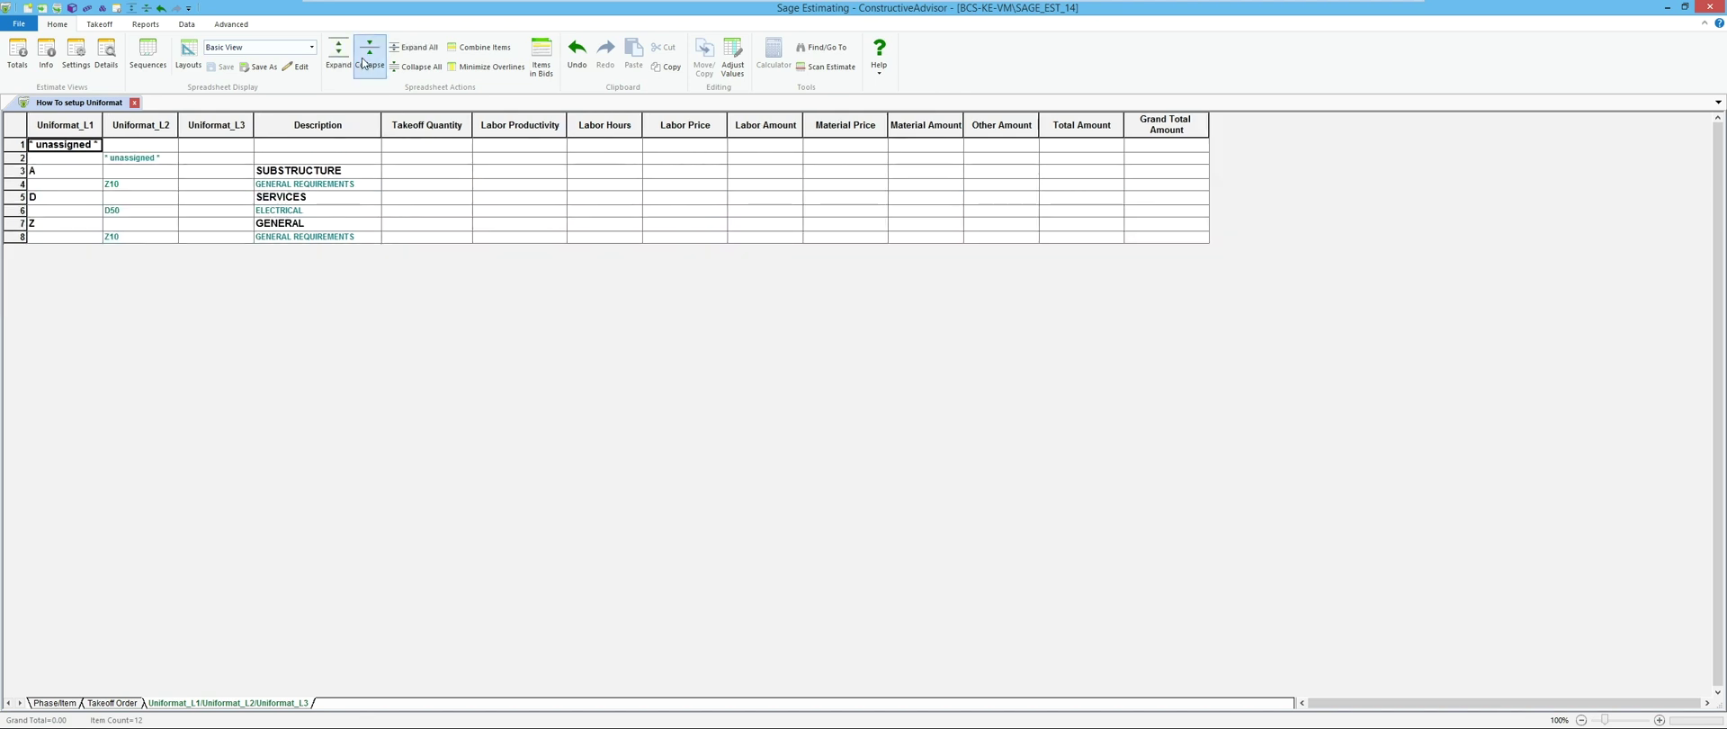
left_click(365, 63)
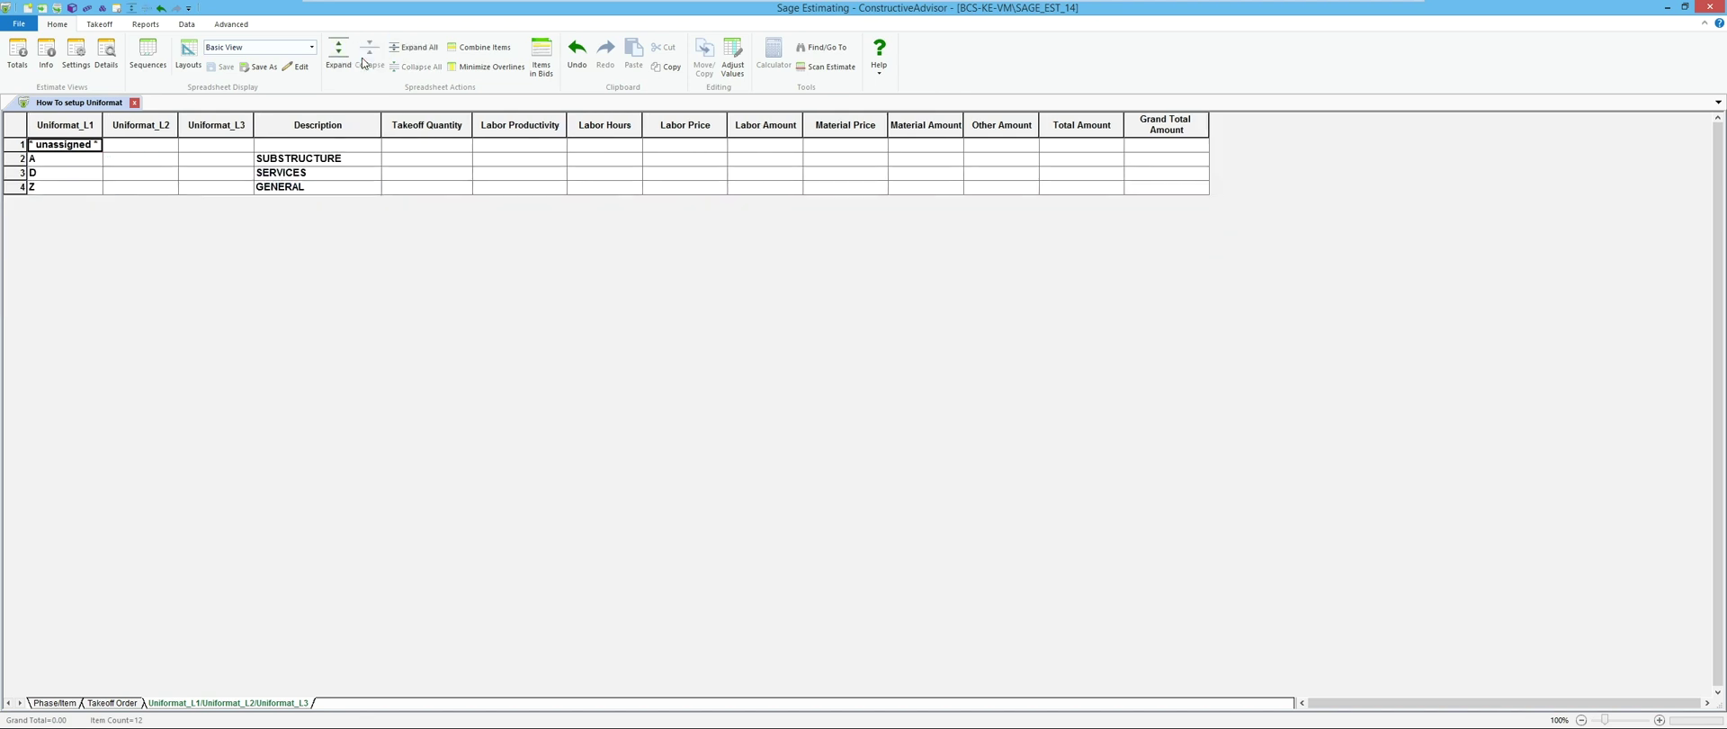
Expand SUBSTRUCTURE, SERVICES, GENERAL, Z10 and Z1020 Administrative Requirements, then expand every row
left_click(269, 164)
left_click(284, 187)
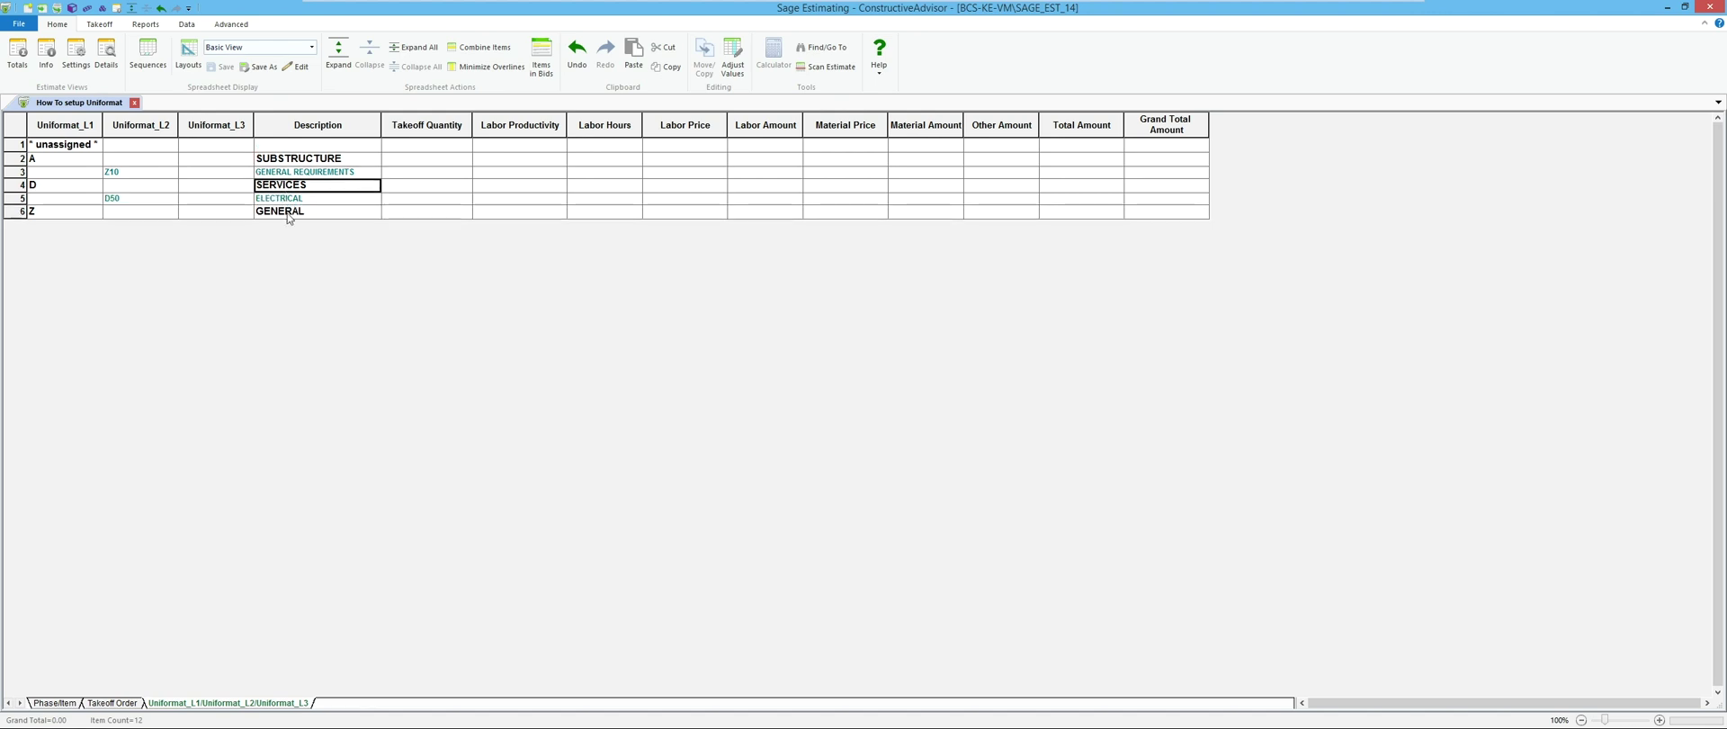
left_click(289, 217)
left_click(290, 226)
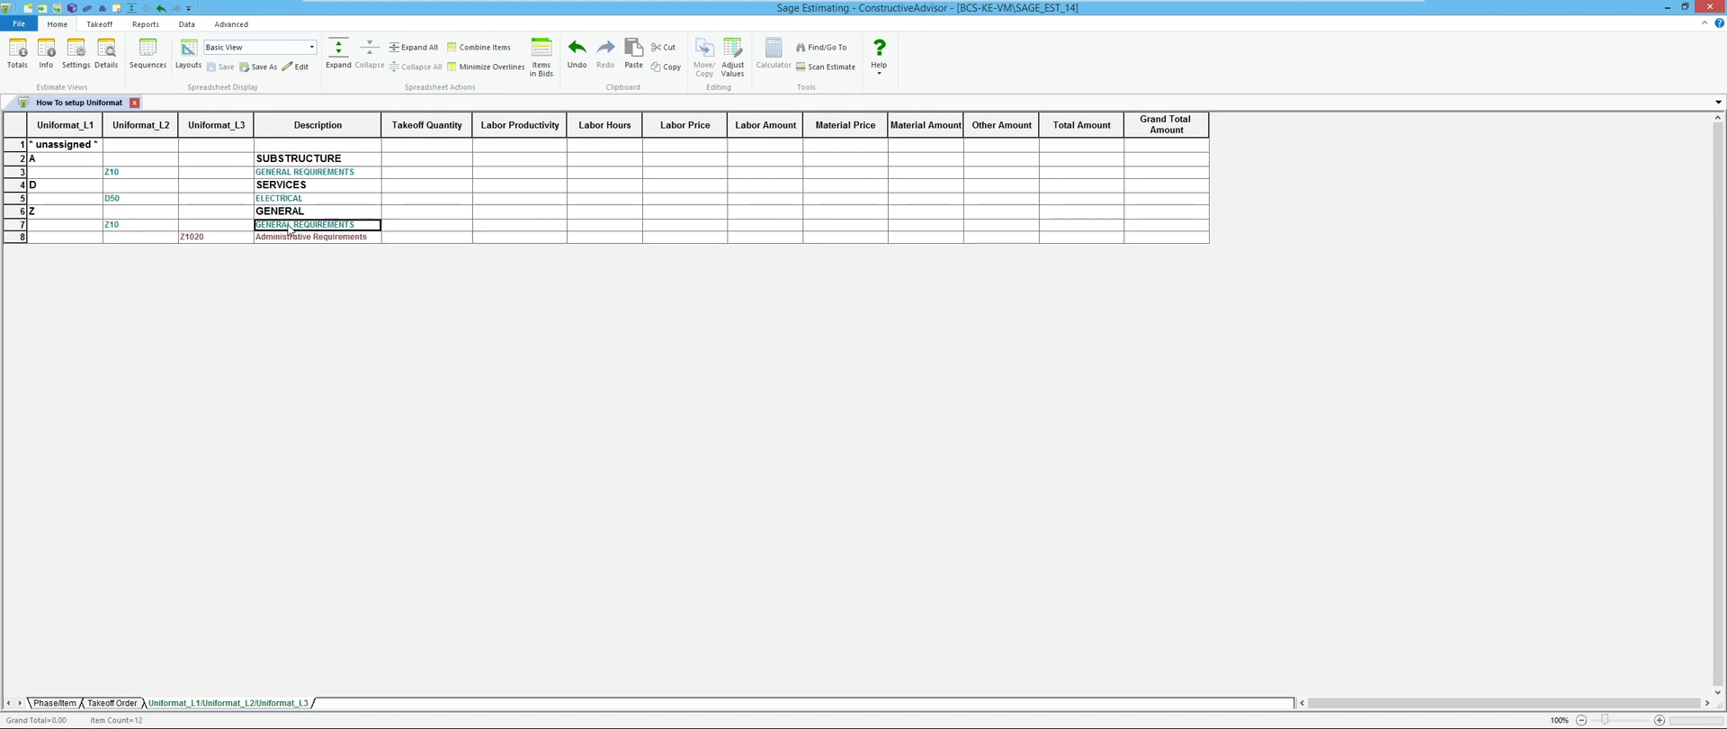
left_click(292, 236)
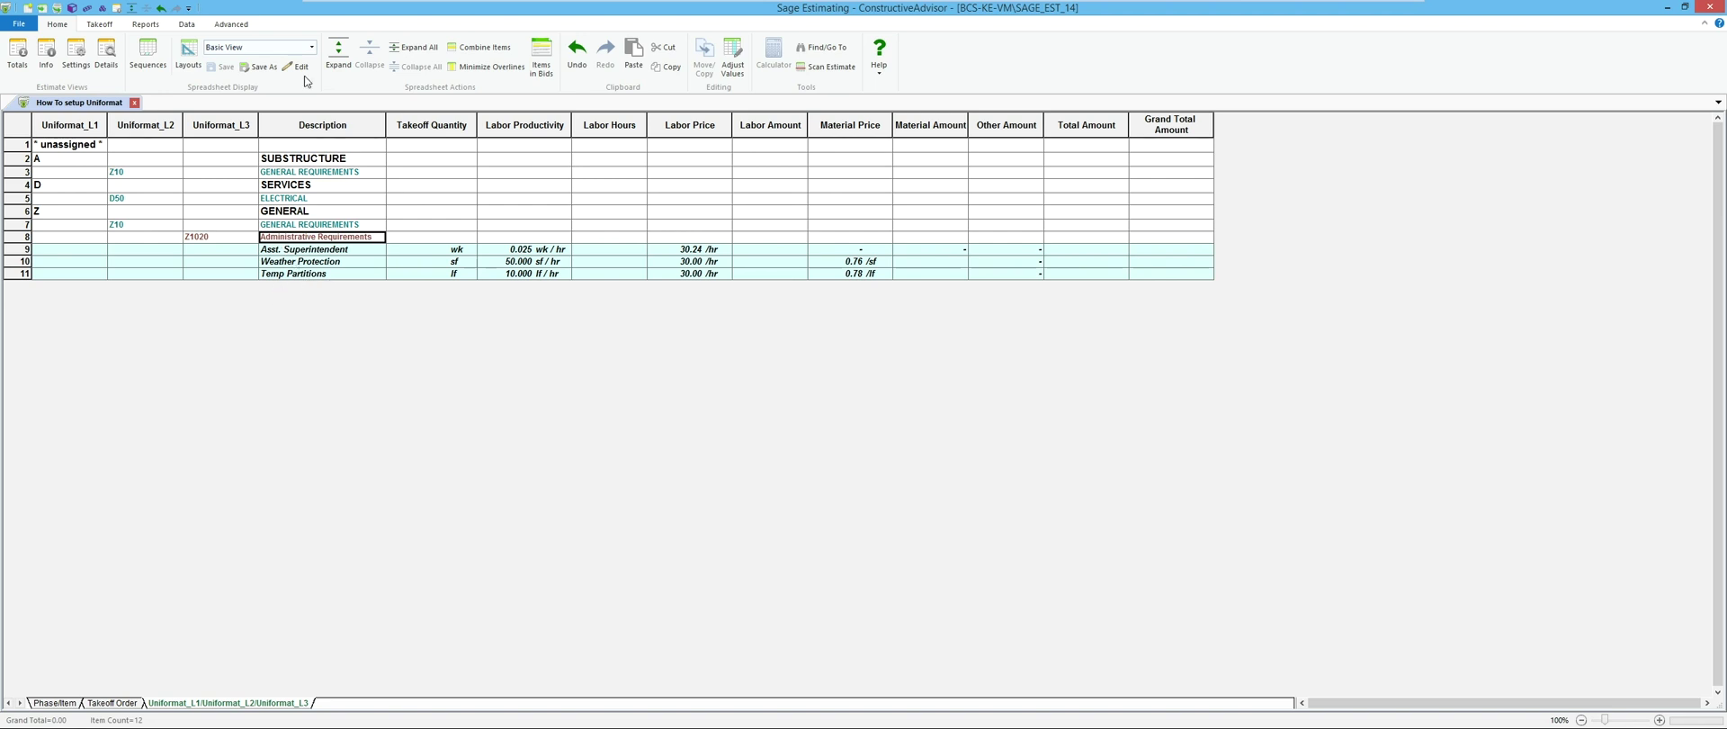
left_click(408, 50)
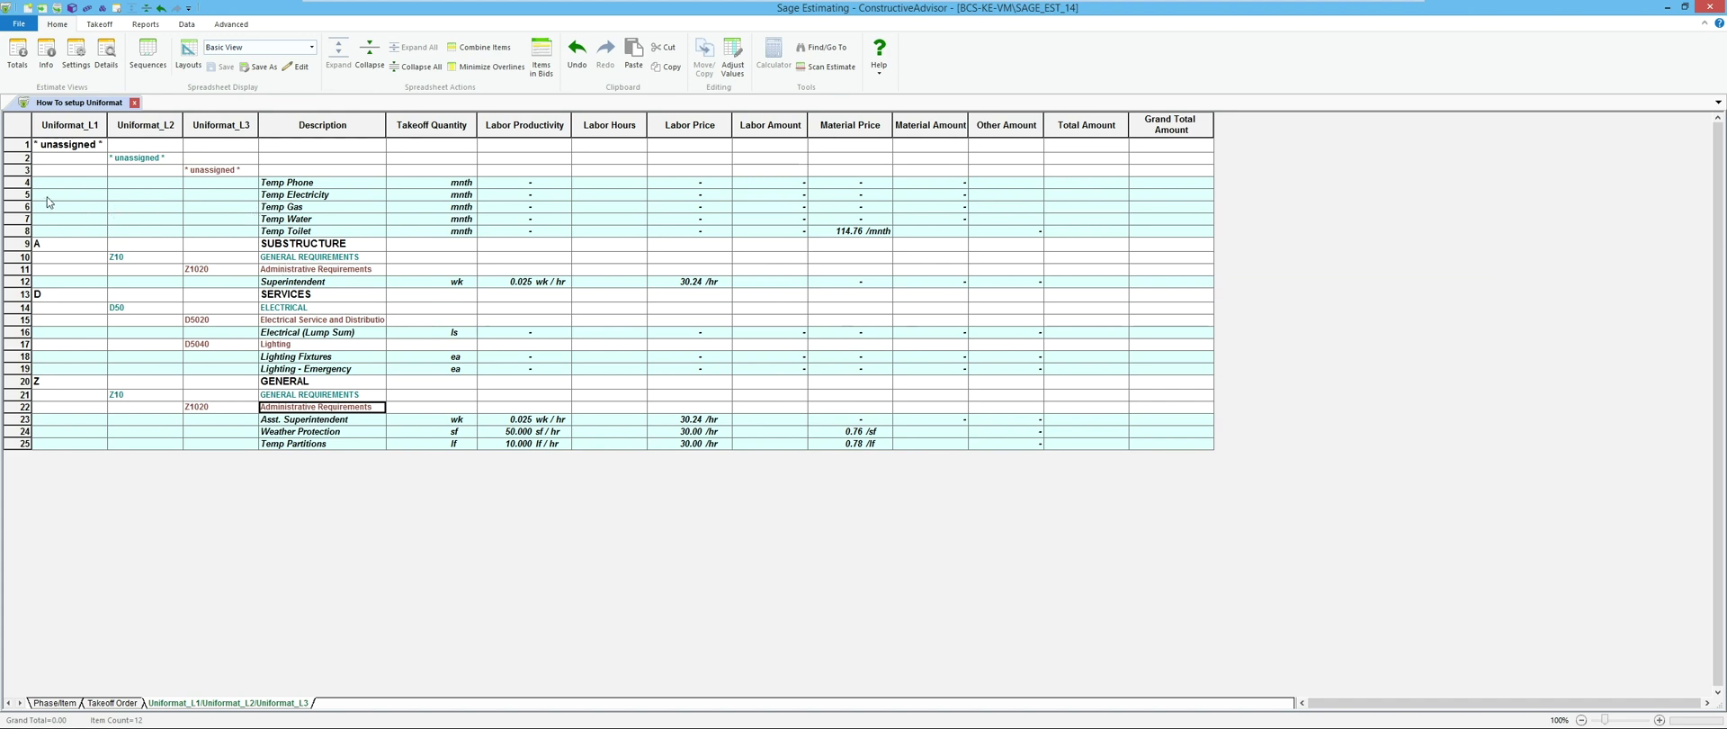
Select the five unassigned Temp item rows, Temp Phone through Temp Toilet
left_click_drag(27, 181, 219, 408)
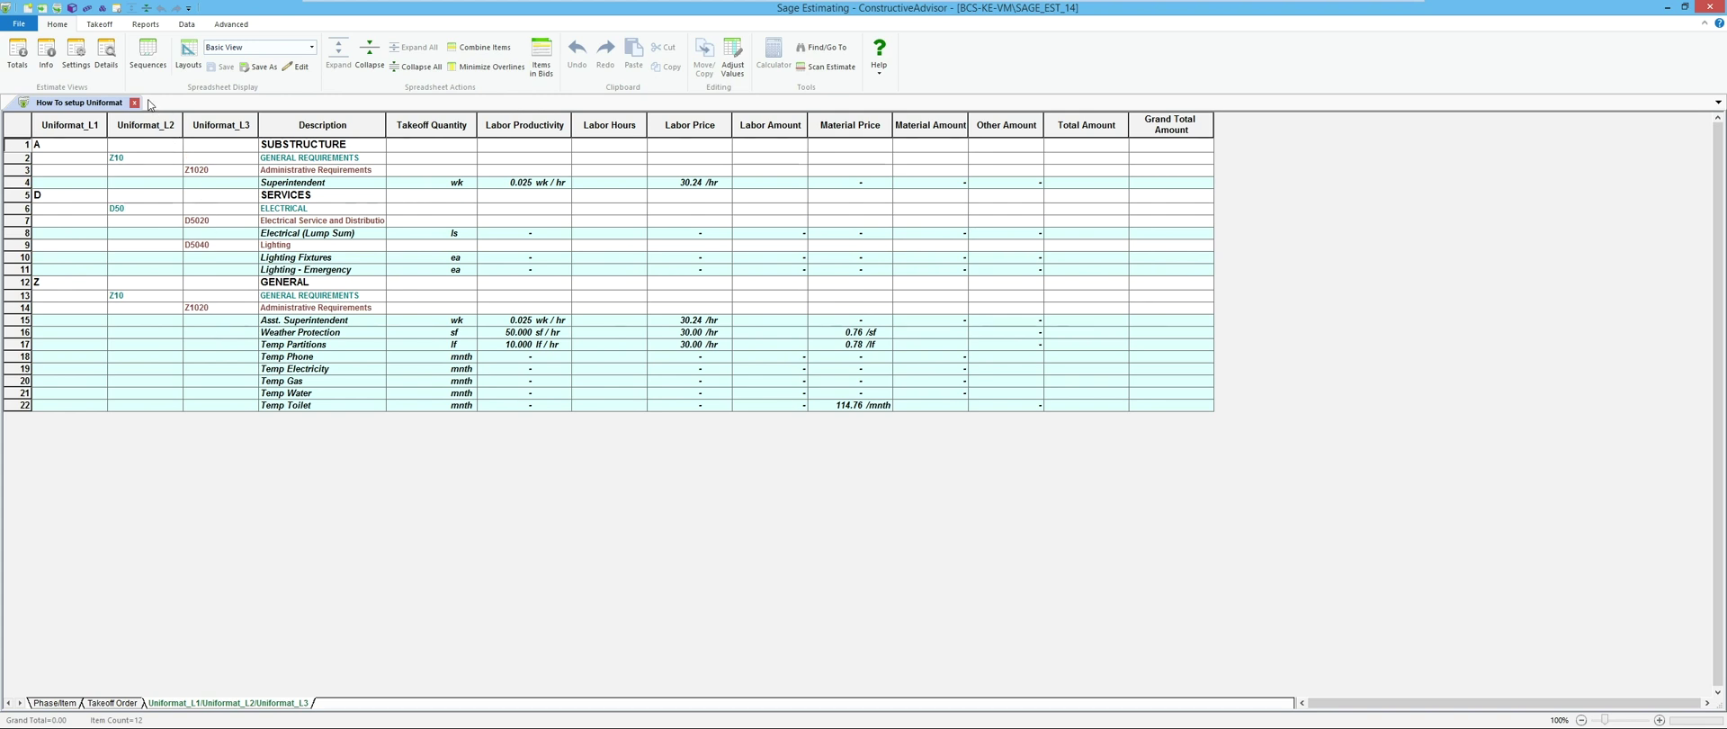
left_click(99, 24)
Take off 0301b formed spread footings, 300 ft long, 2.5 ft wide and 12 in deep
left_click(54, 56)
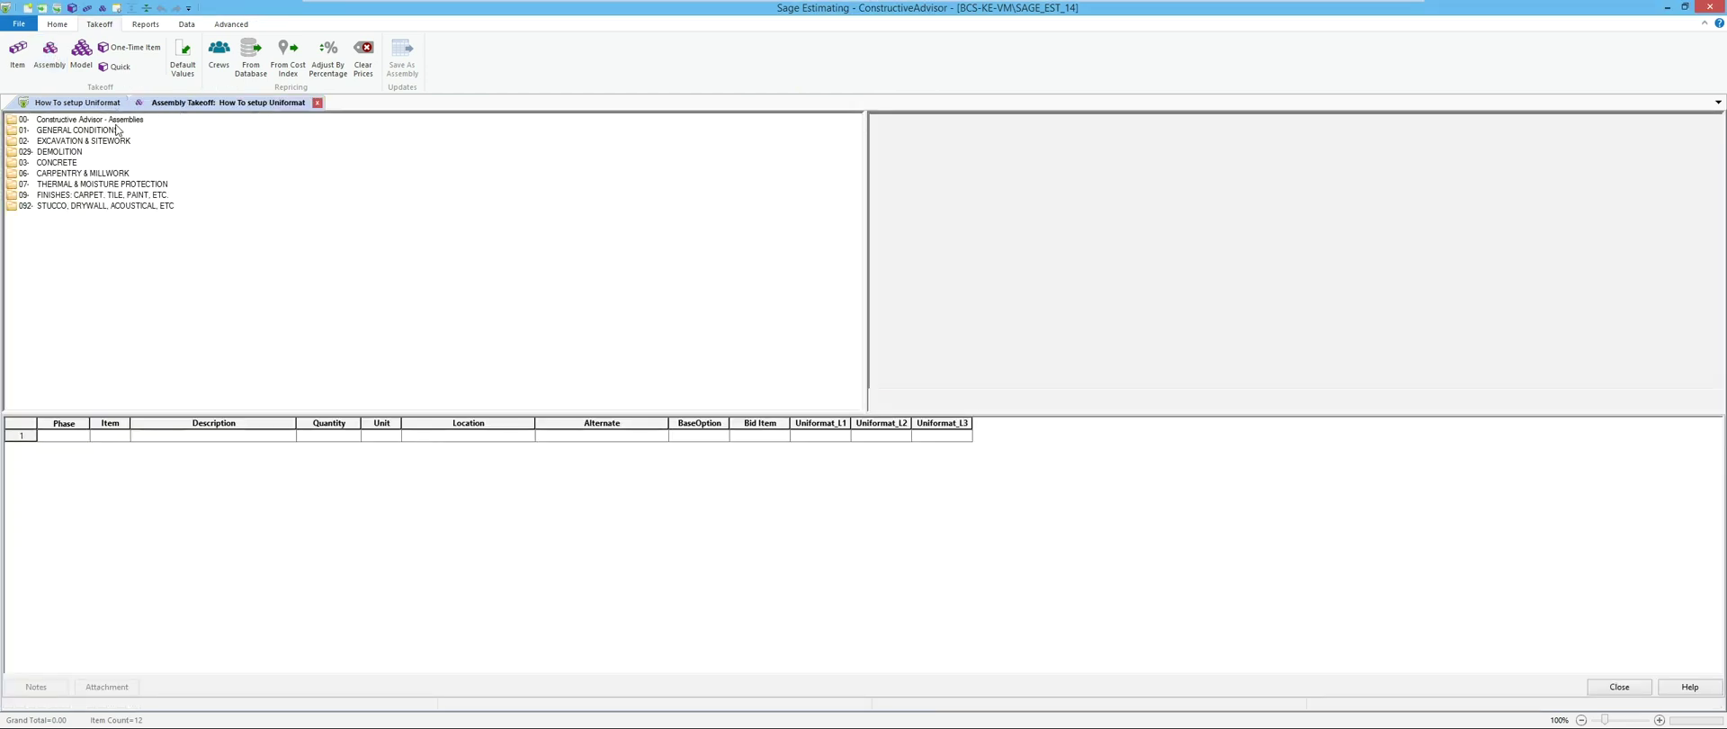
left_click(74, 164)
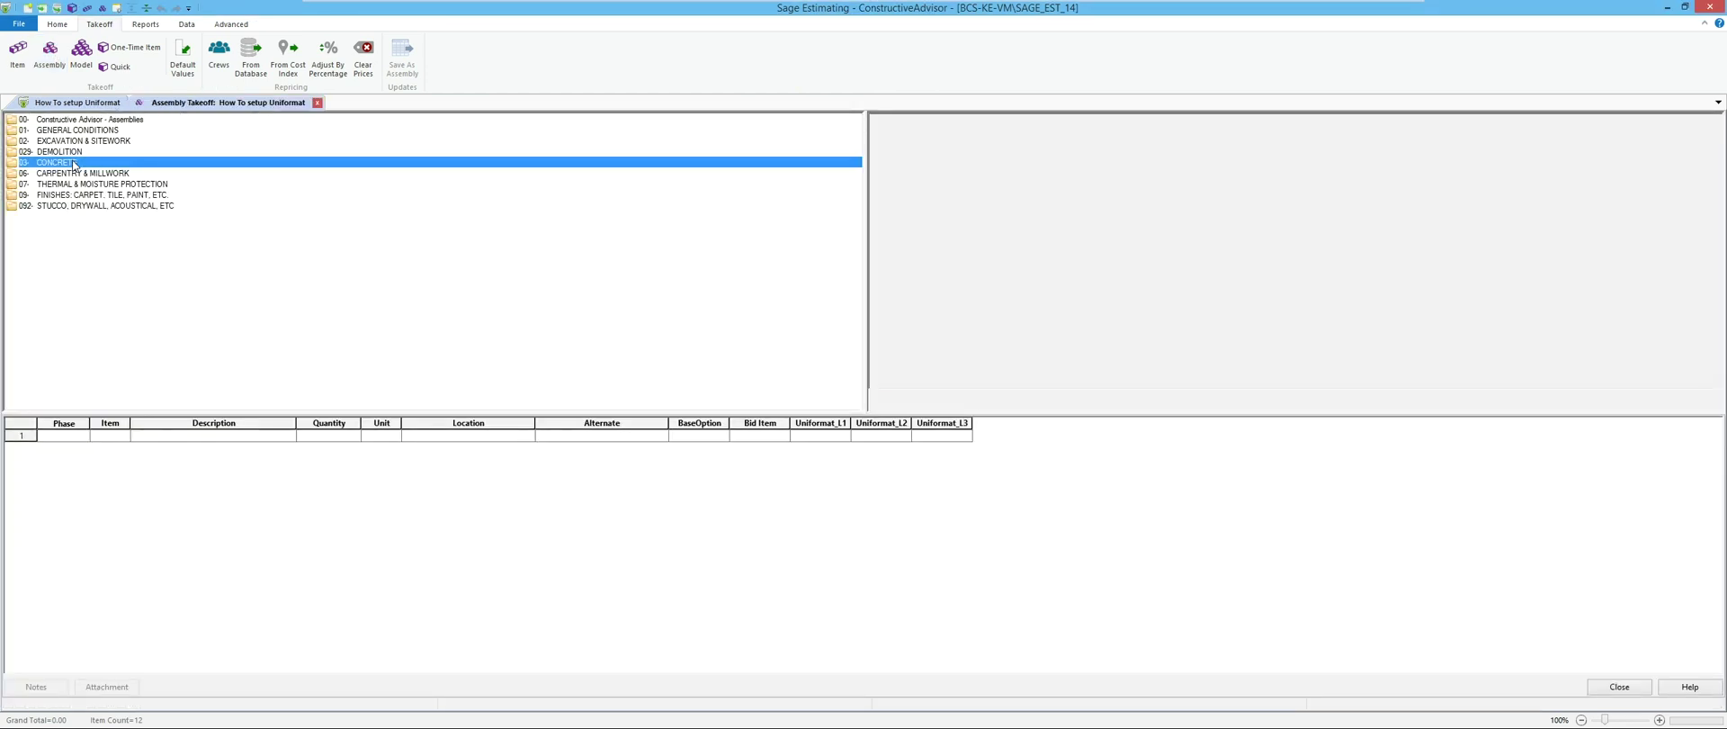
double_click(74, 164)
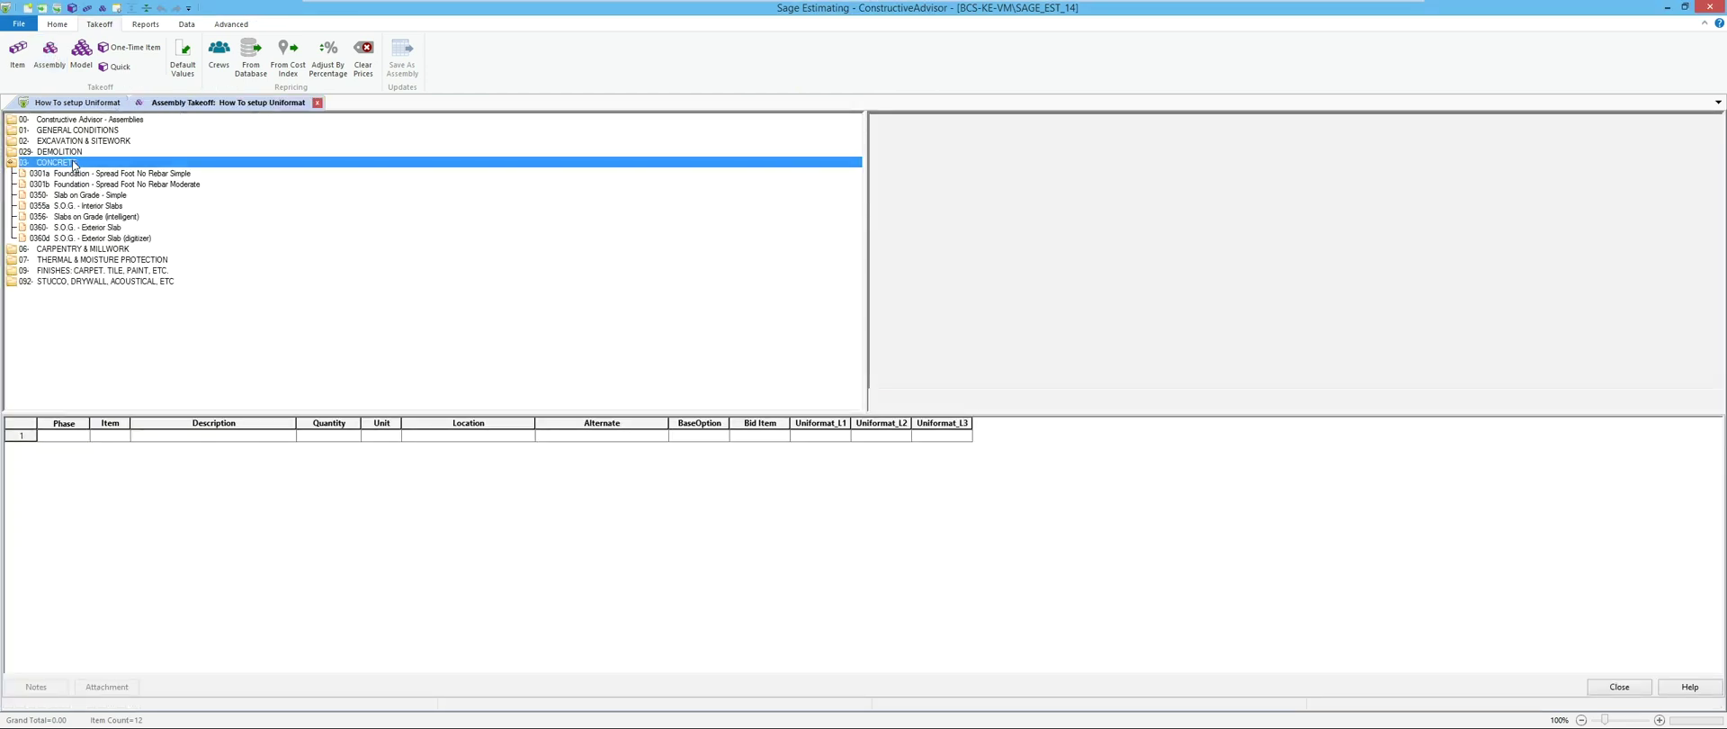
left_click(141, 184)
double_click(142, 183)
left_click(1386, 144)
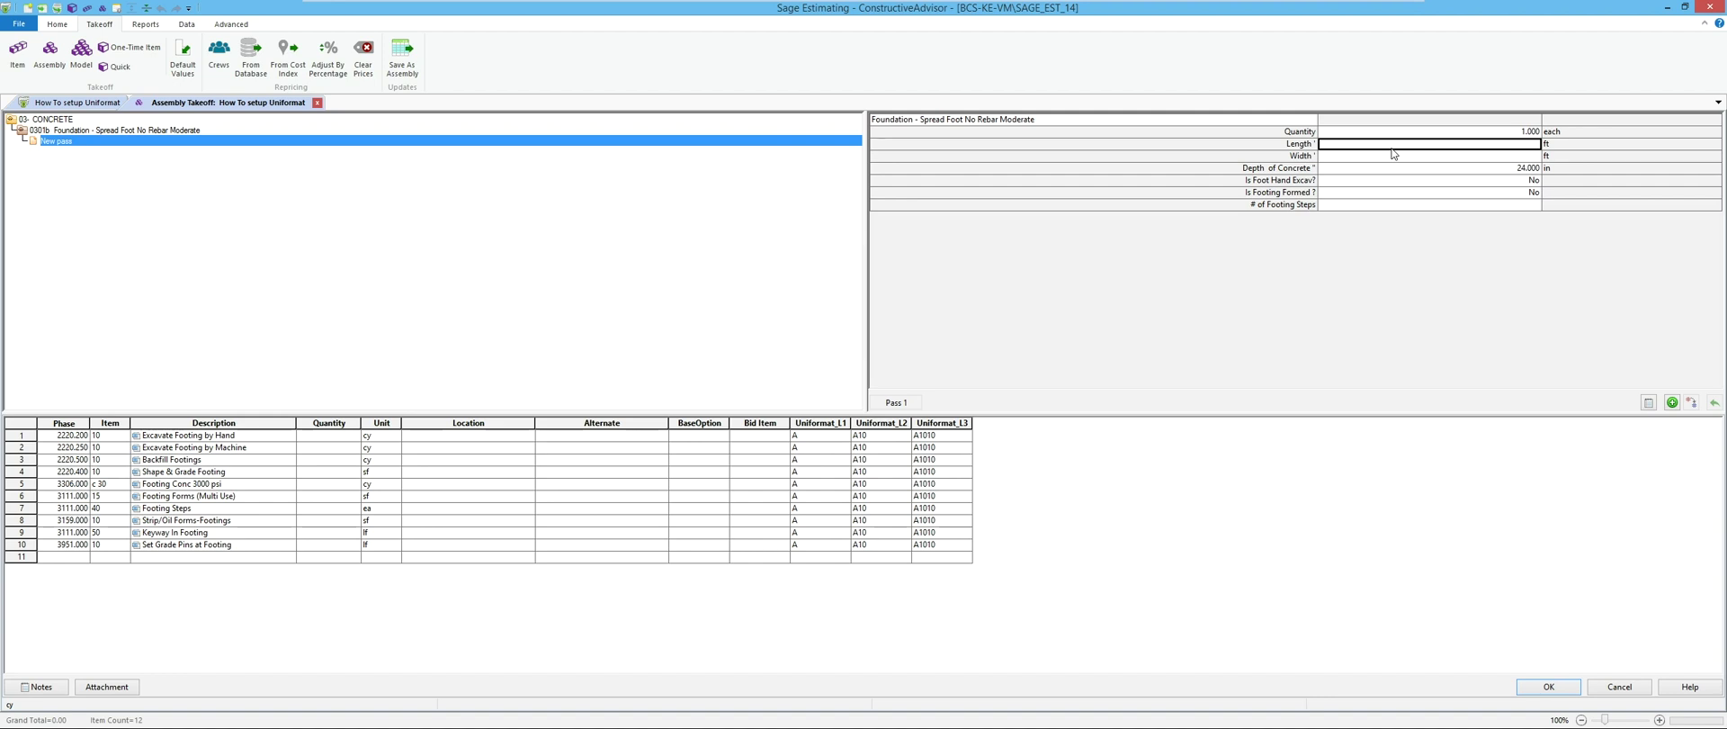
type("300")
key("Return")
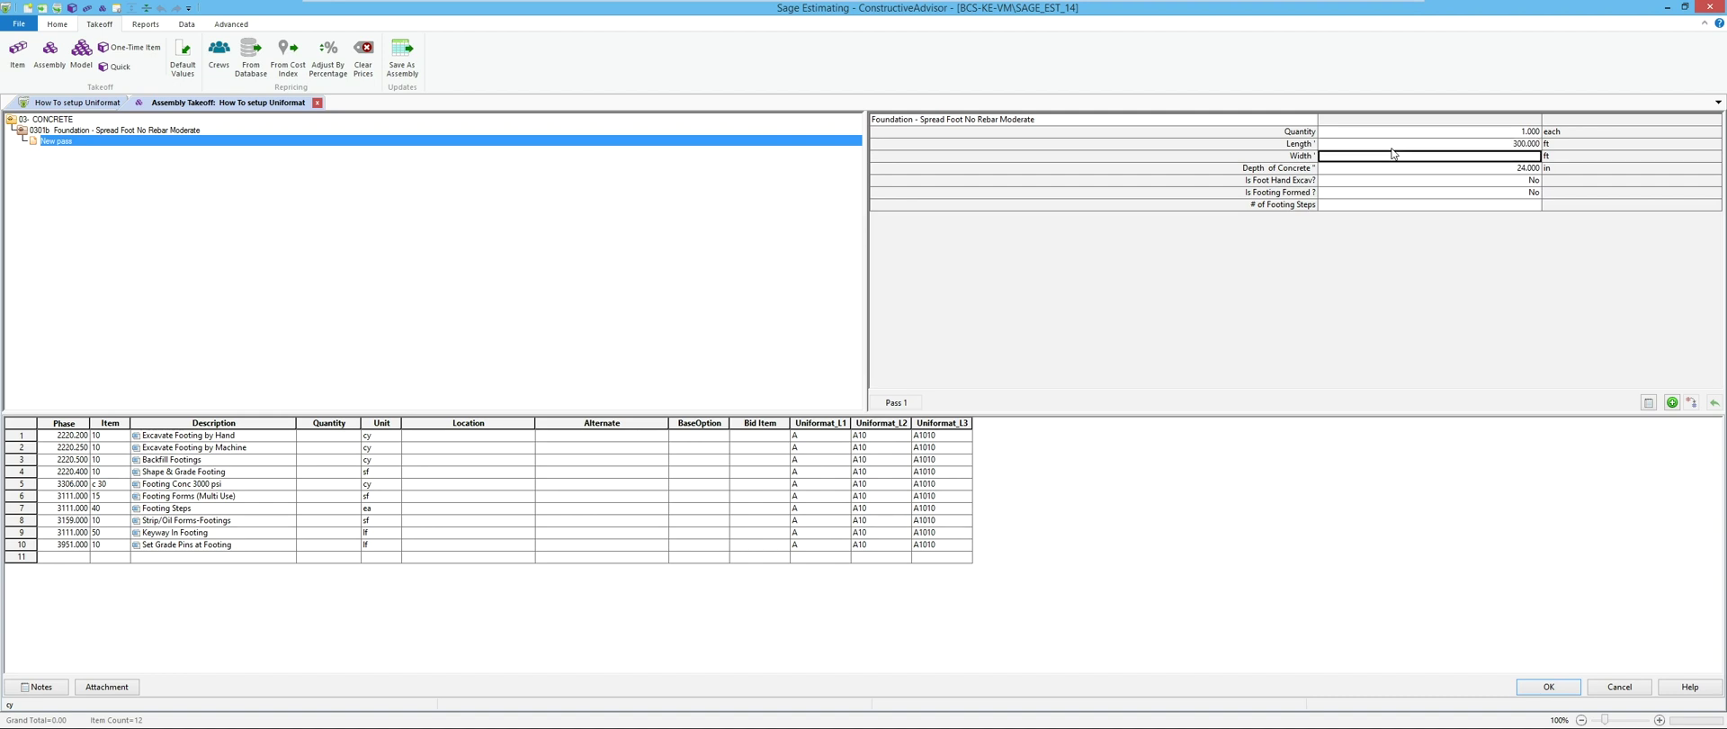
type("2.5")
key("Return")
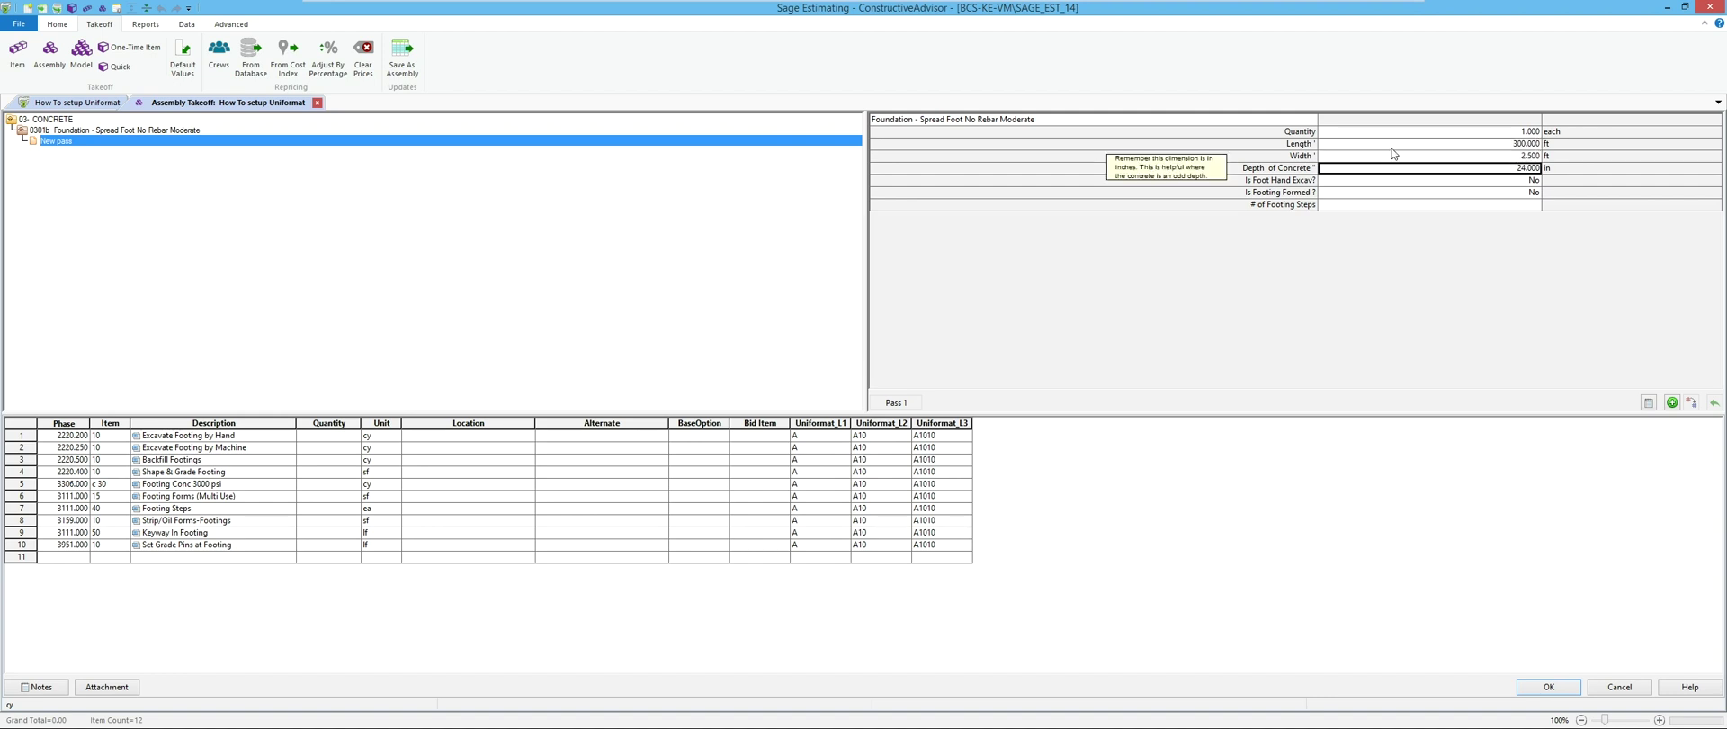
type("12")
key("Return")
key("Return")
type("y")
key("Return")
key("Return")
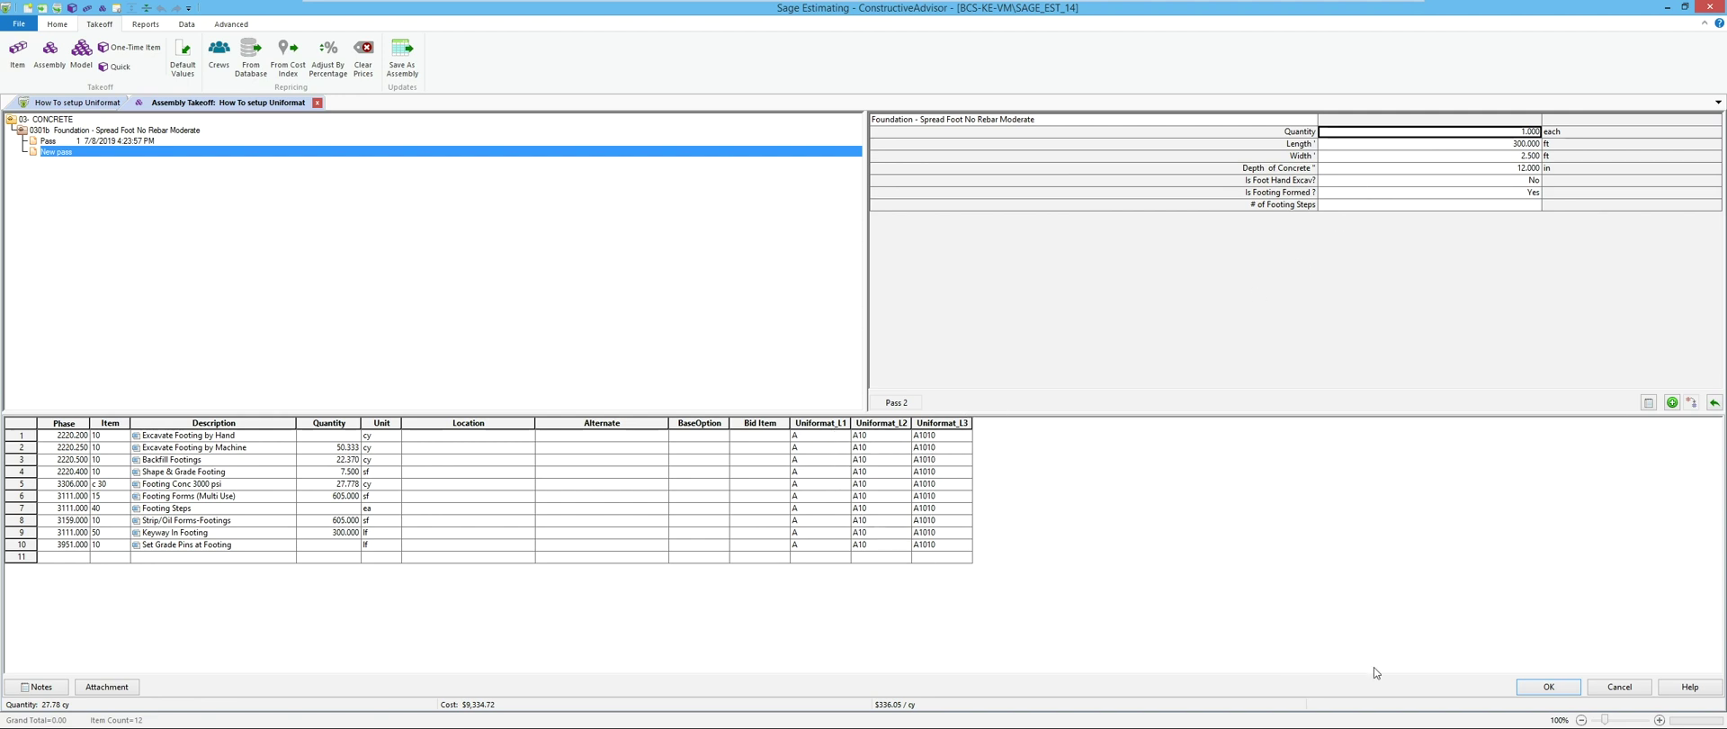
left_click(1545, 686)
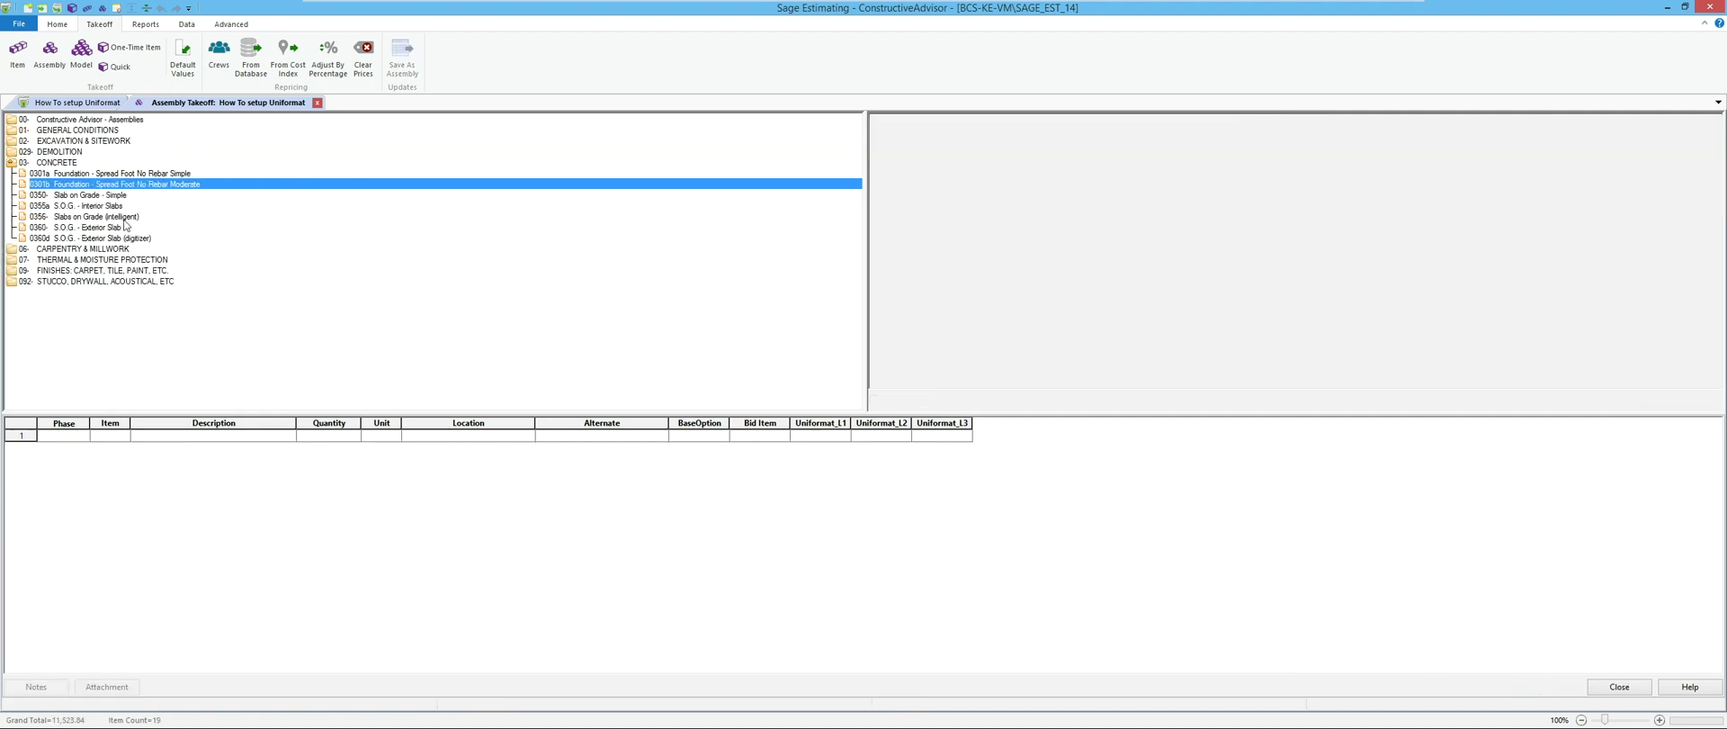
Take off a 0355a interior slab on grade, 100 ft by 50 ft at 6 in
double_click(109, 207)
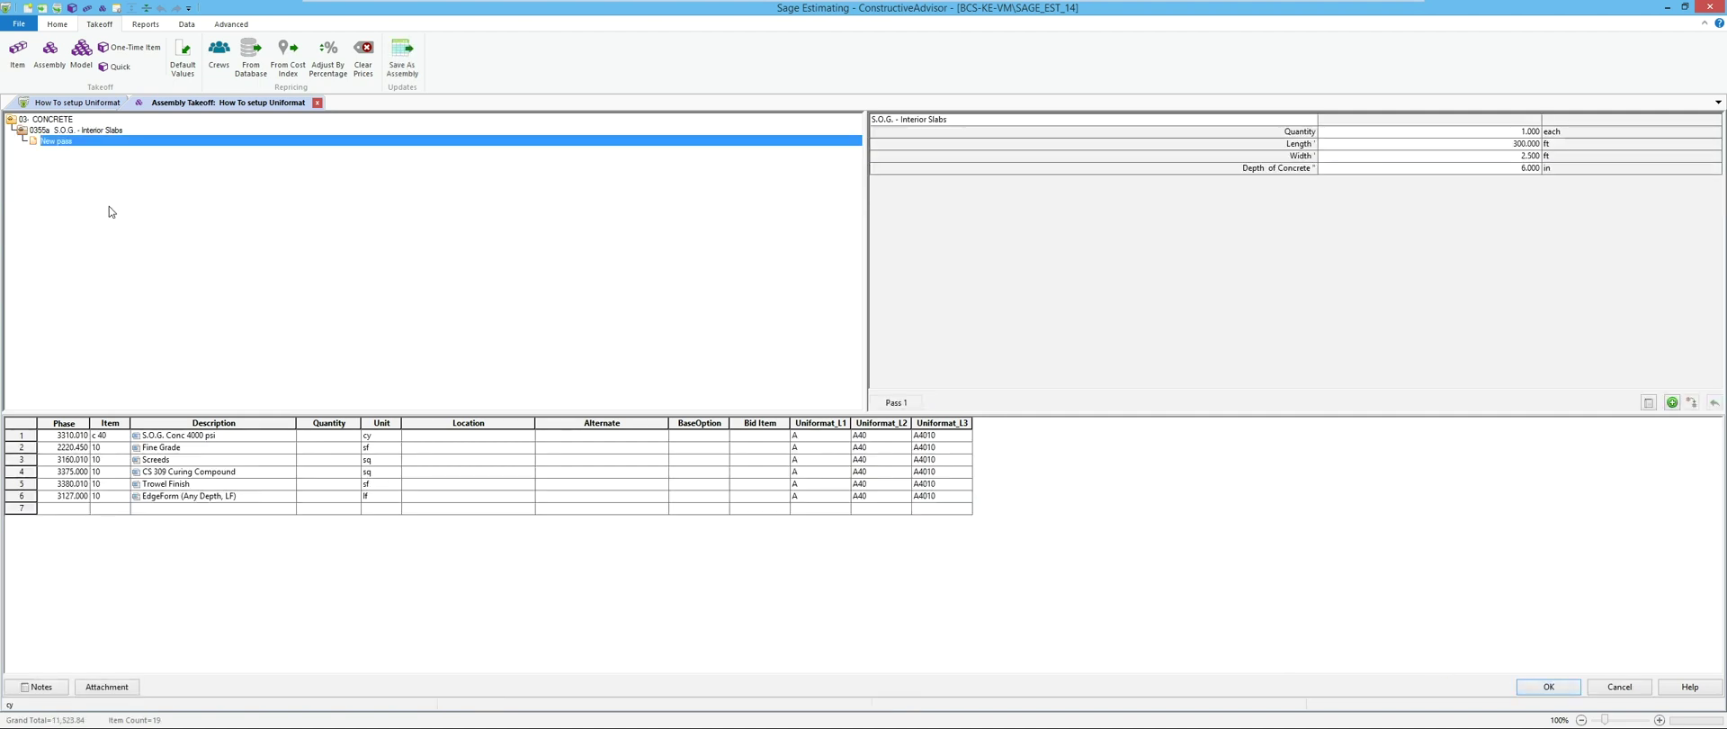
left_click(1346, 146)
type("100")
key("Return")
type("50")
key("Return")
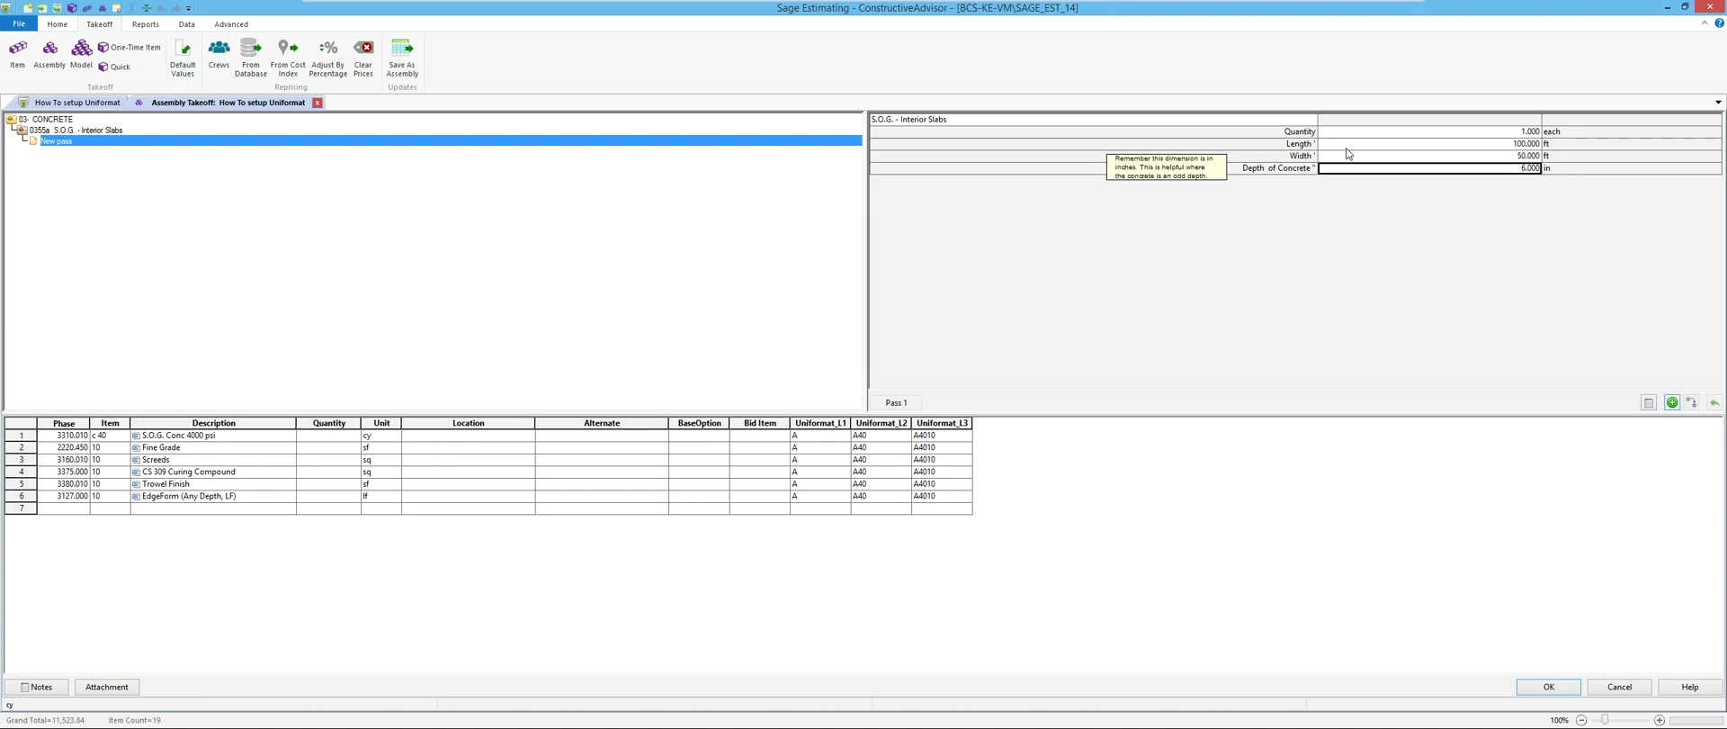
key("Return")
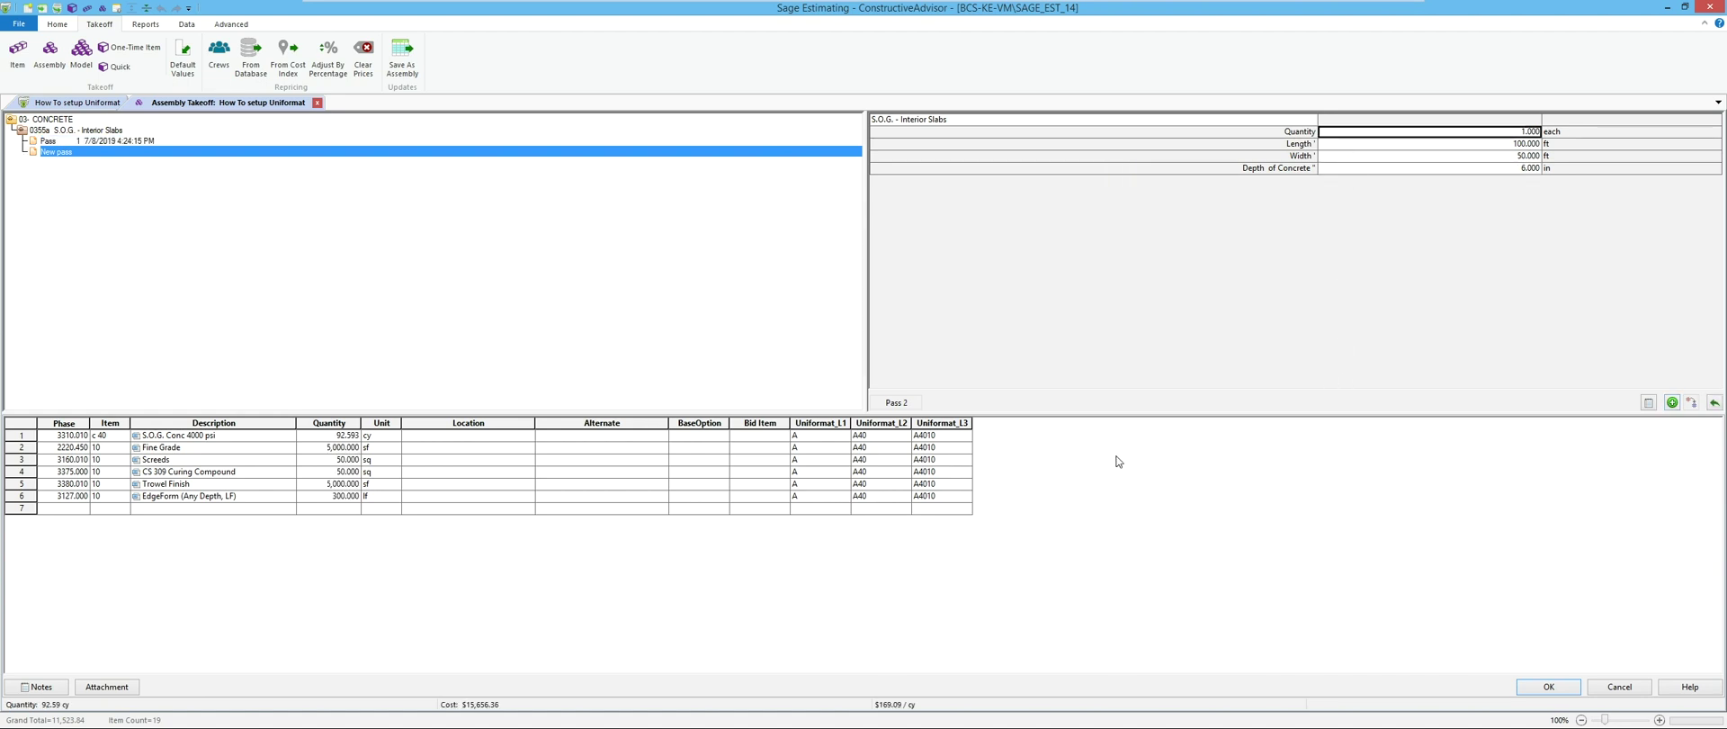
left_click(1550, 685)
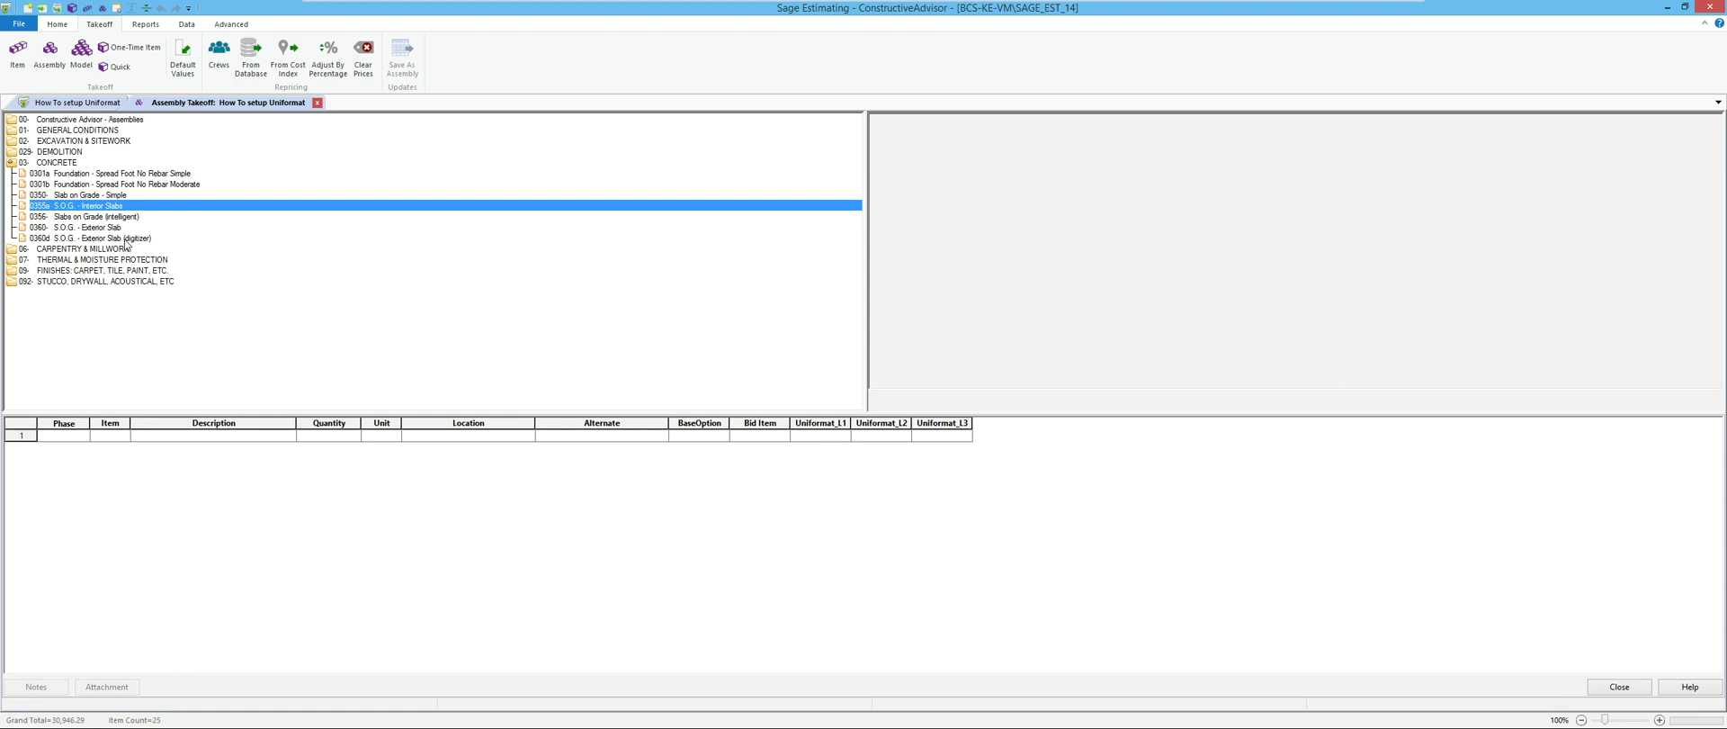
Start a 0643a exterior stud wall pass 300 ft long, 10 ft high, 6 in thick, 16 in spacing
double_click(91, 250)
left_click(148, 293)
double_click(148, 293)
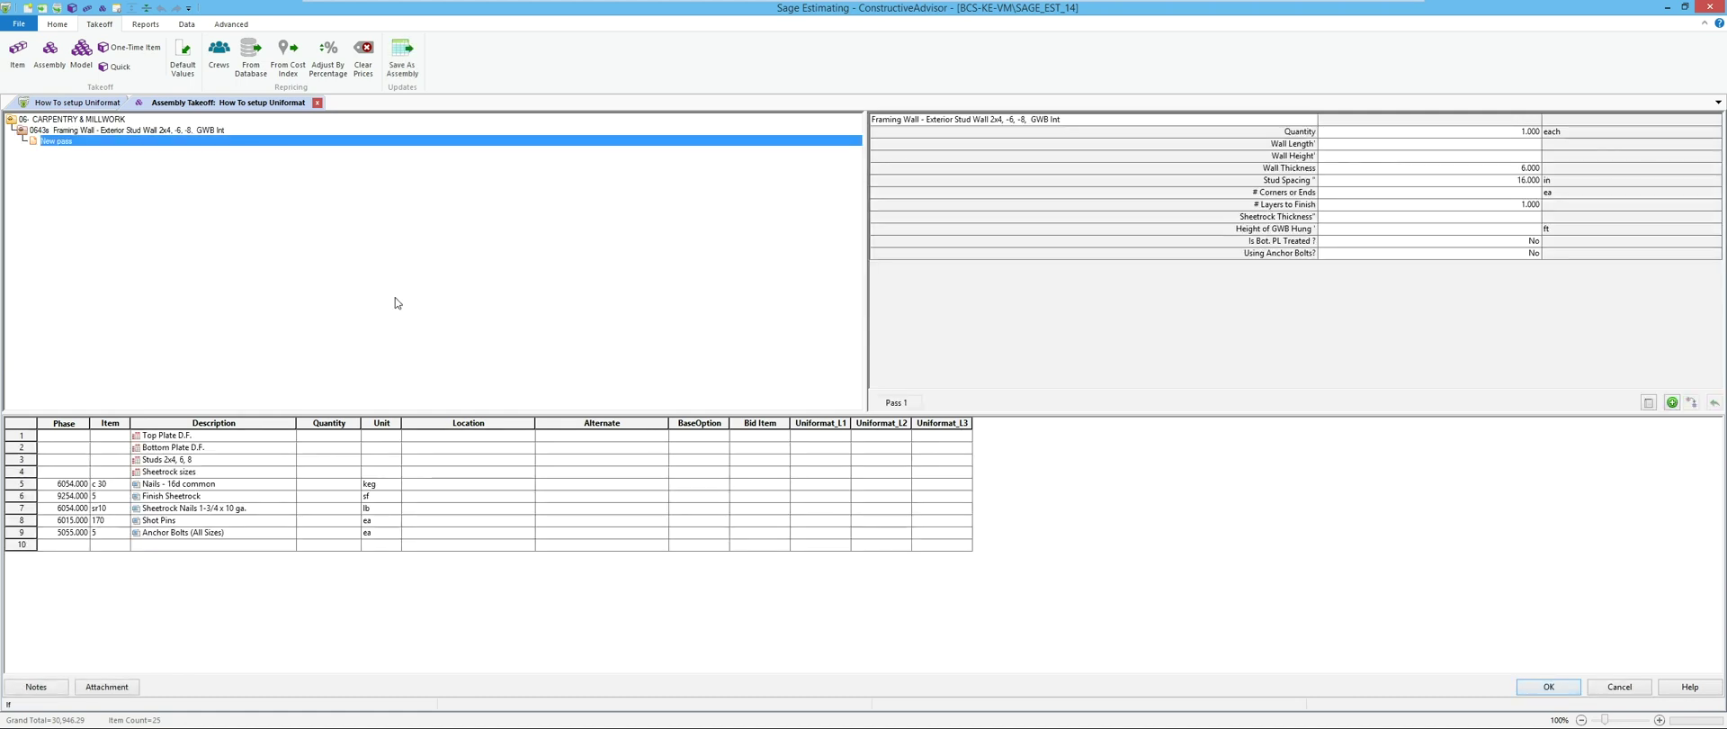
left_click(1371, 146)
type("300")
key("Return")
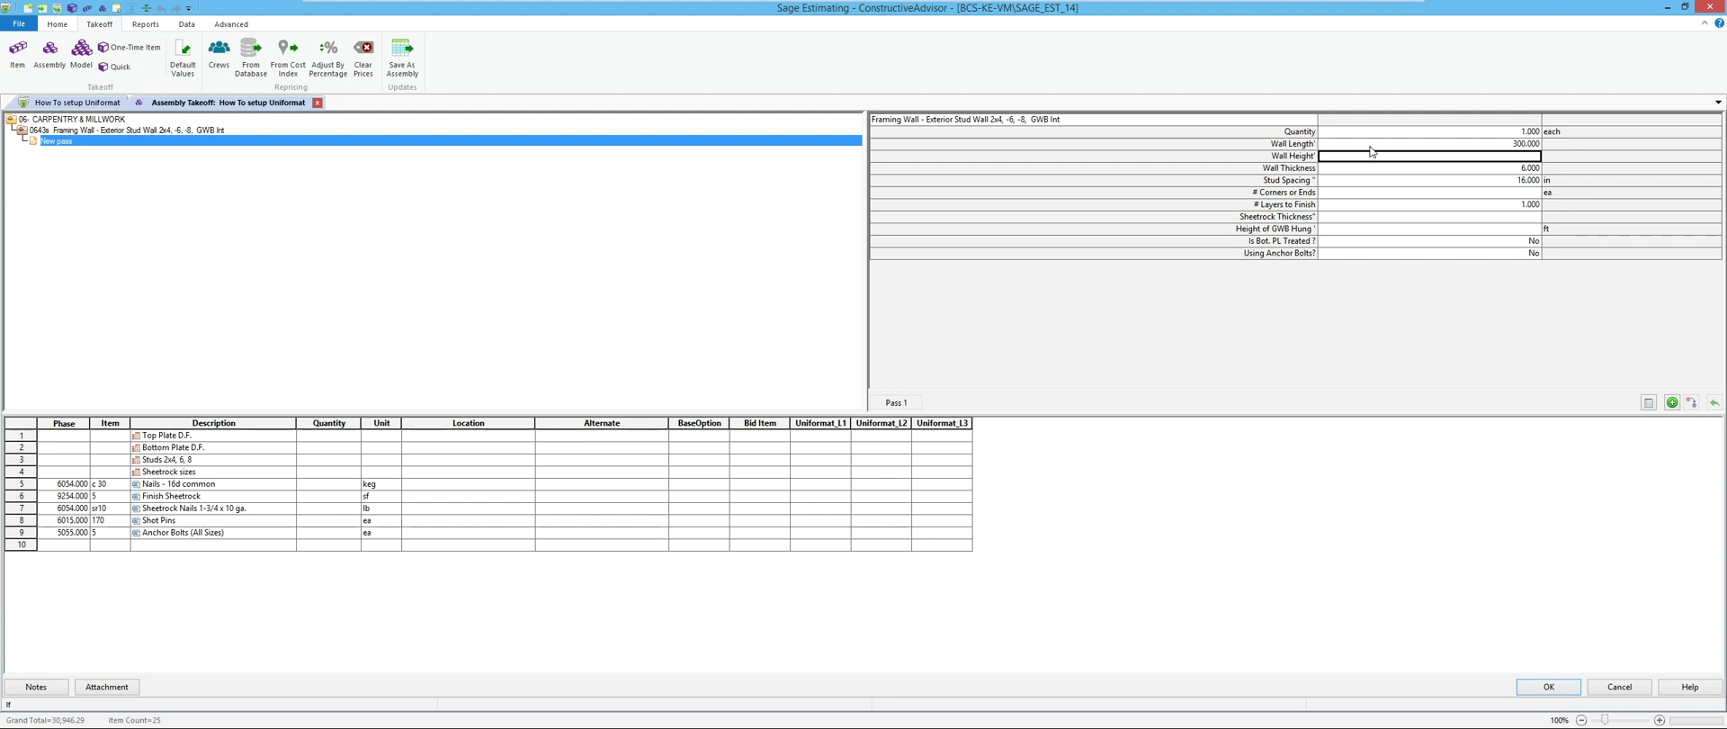
type("10")
key("Return")
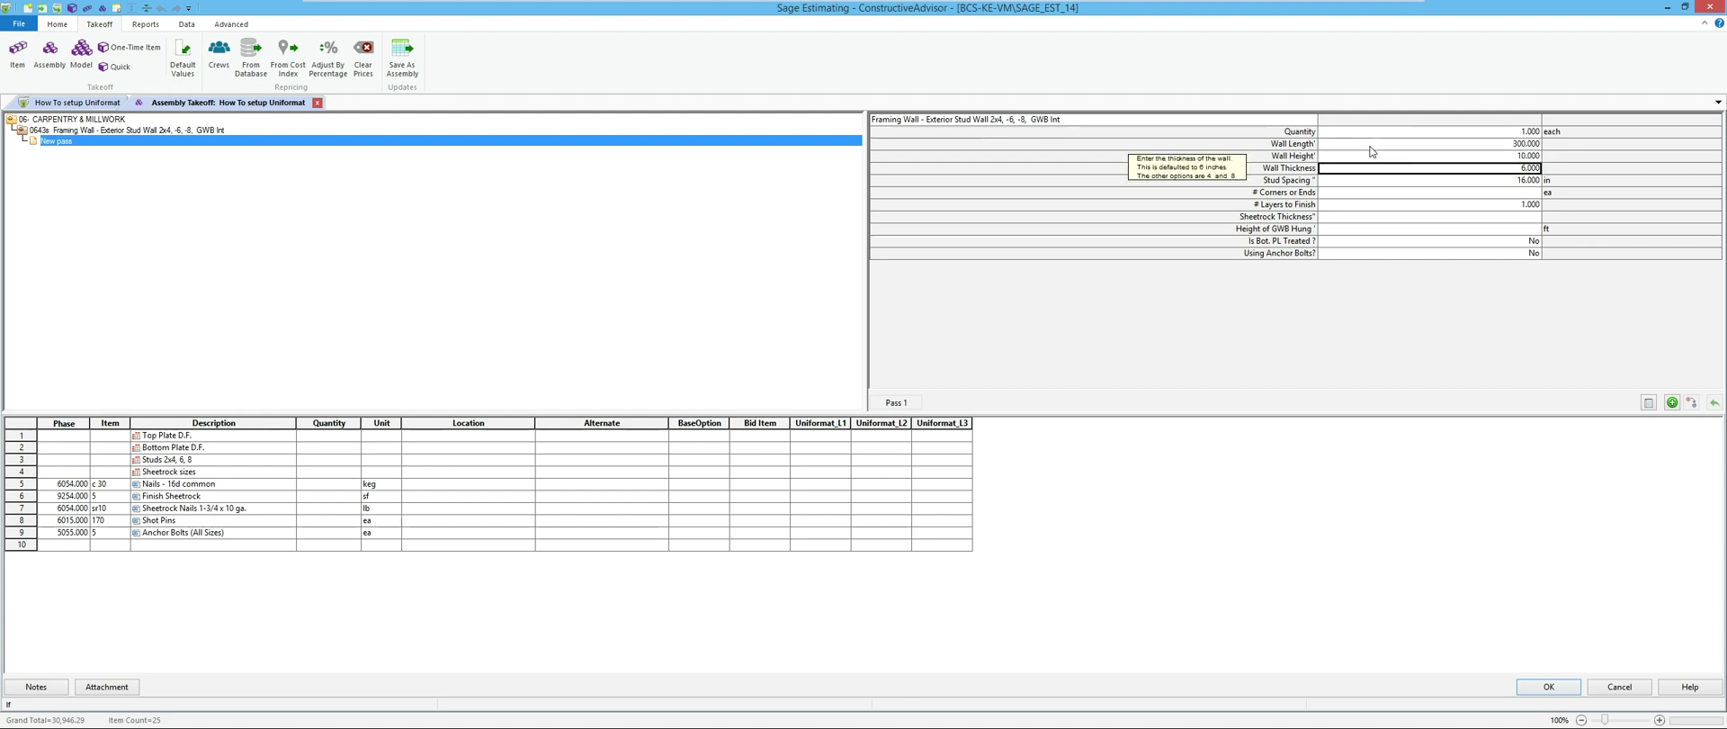
key("Return")
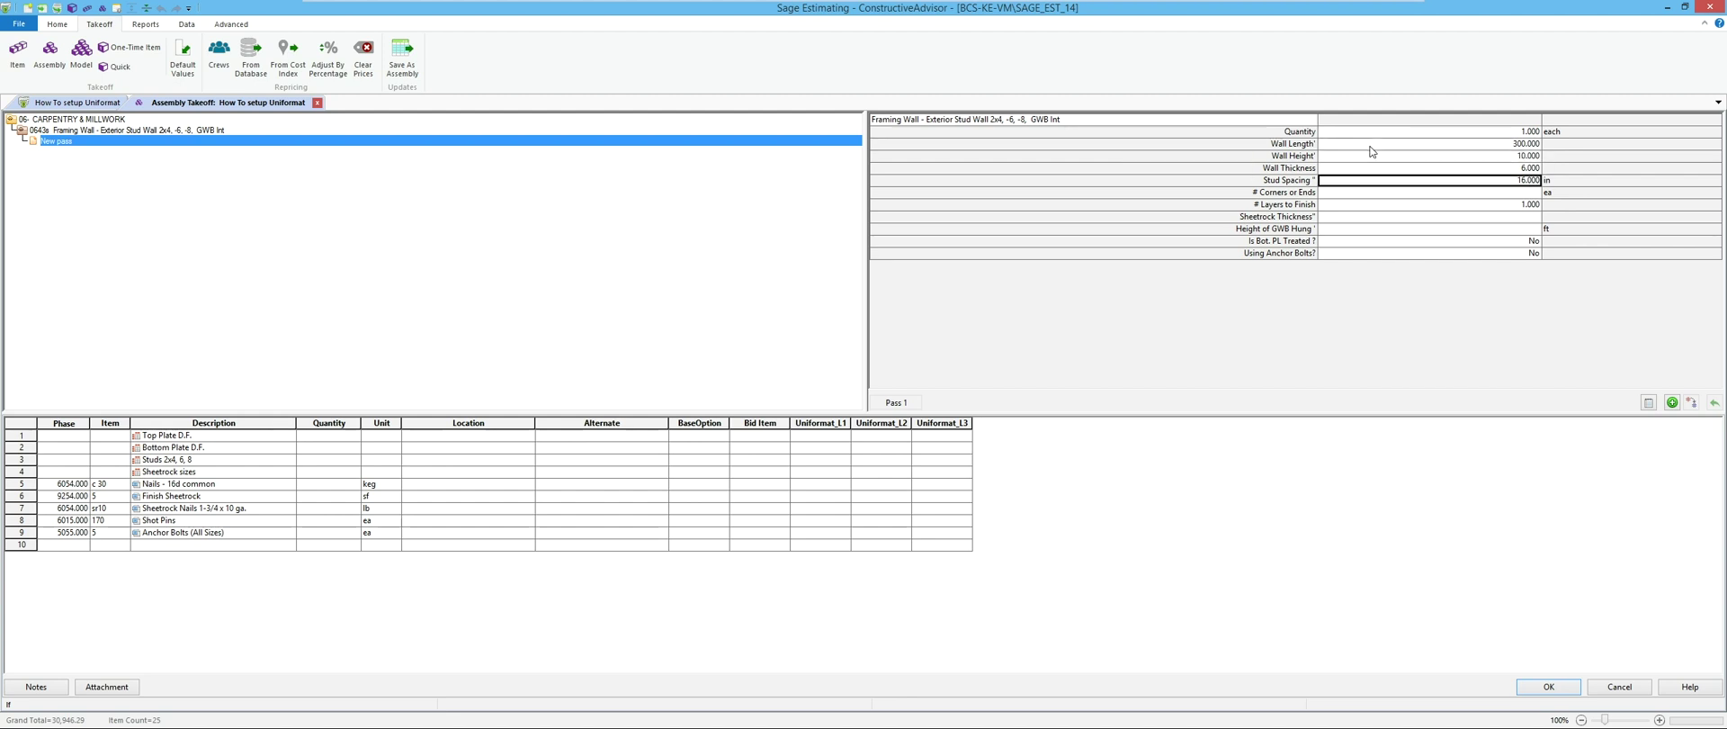
key("Return")
Finish the wall with 4 corners, sheetrock 58, 10 ft GWB height, treated plate and anchor bolts
type("4")
key("Return")
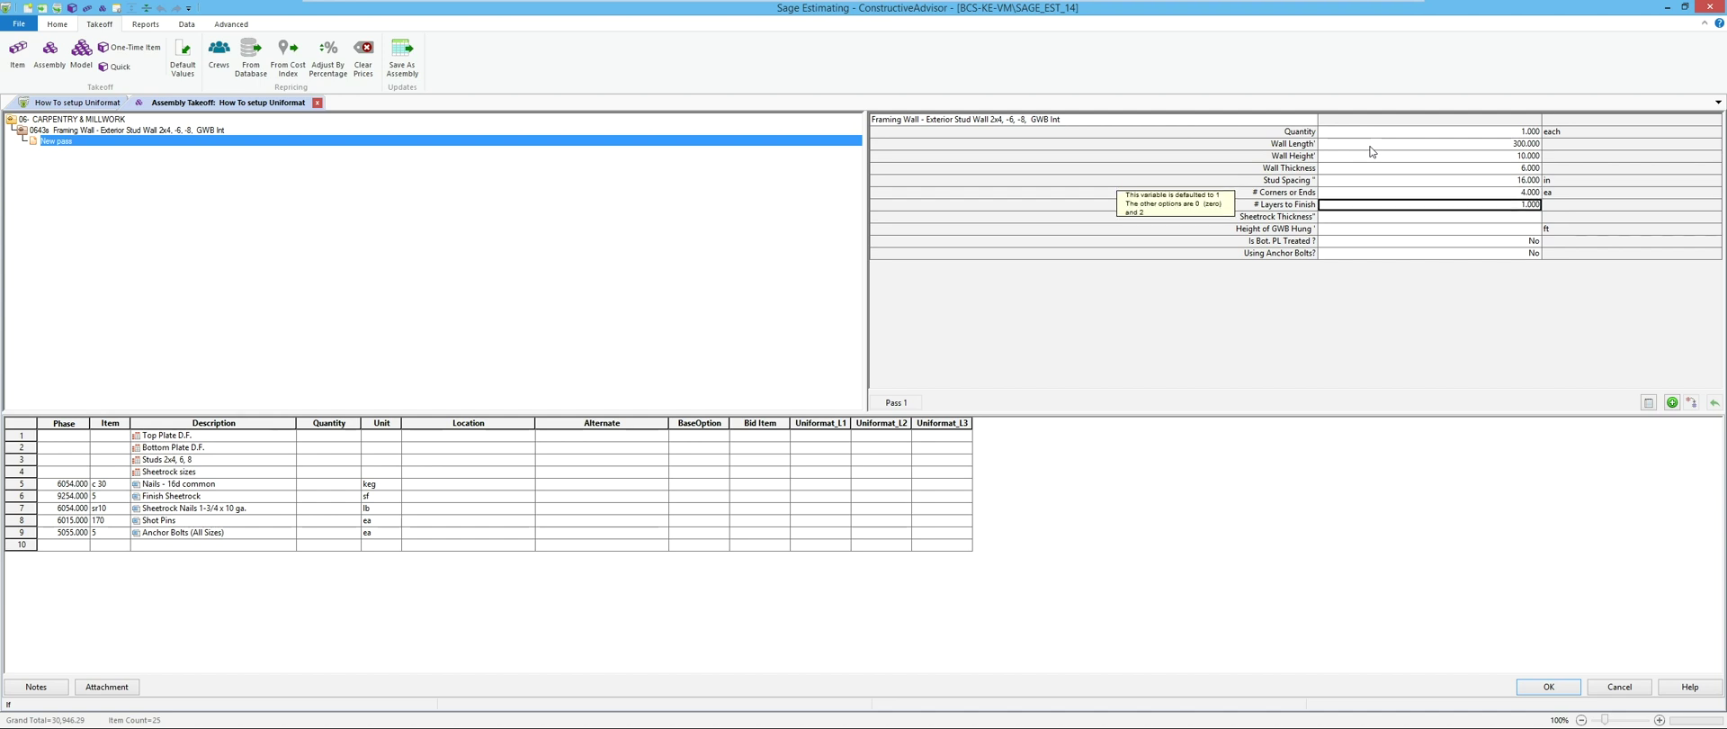
key("Return")
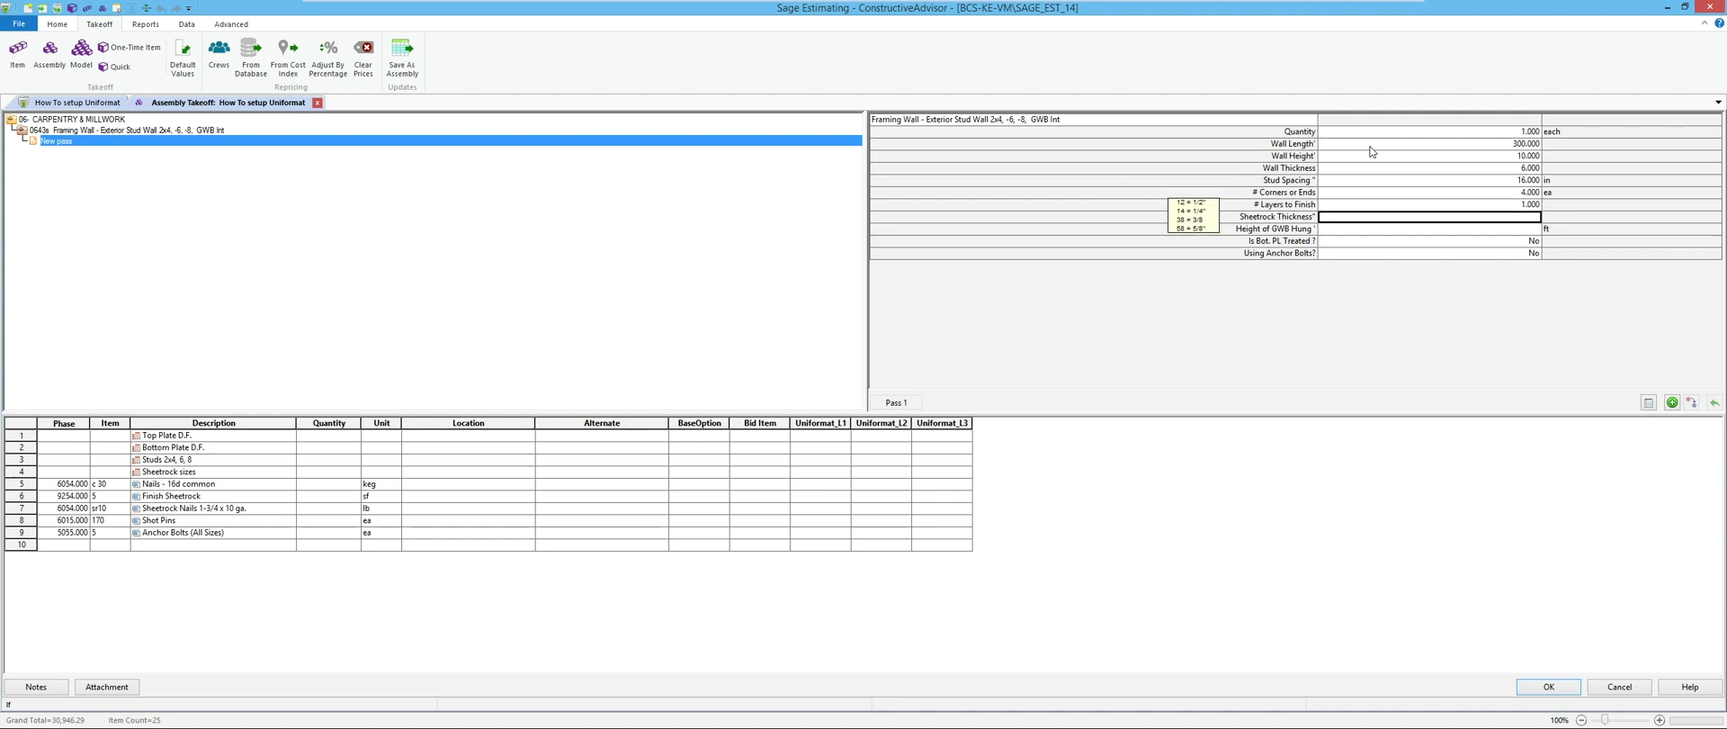
type("58")
key("Return")
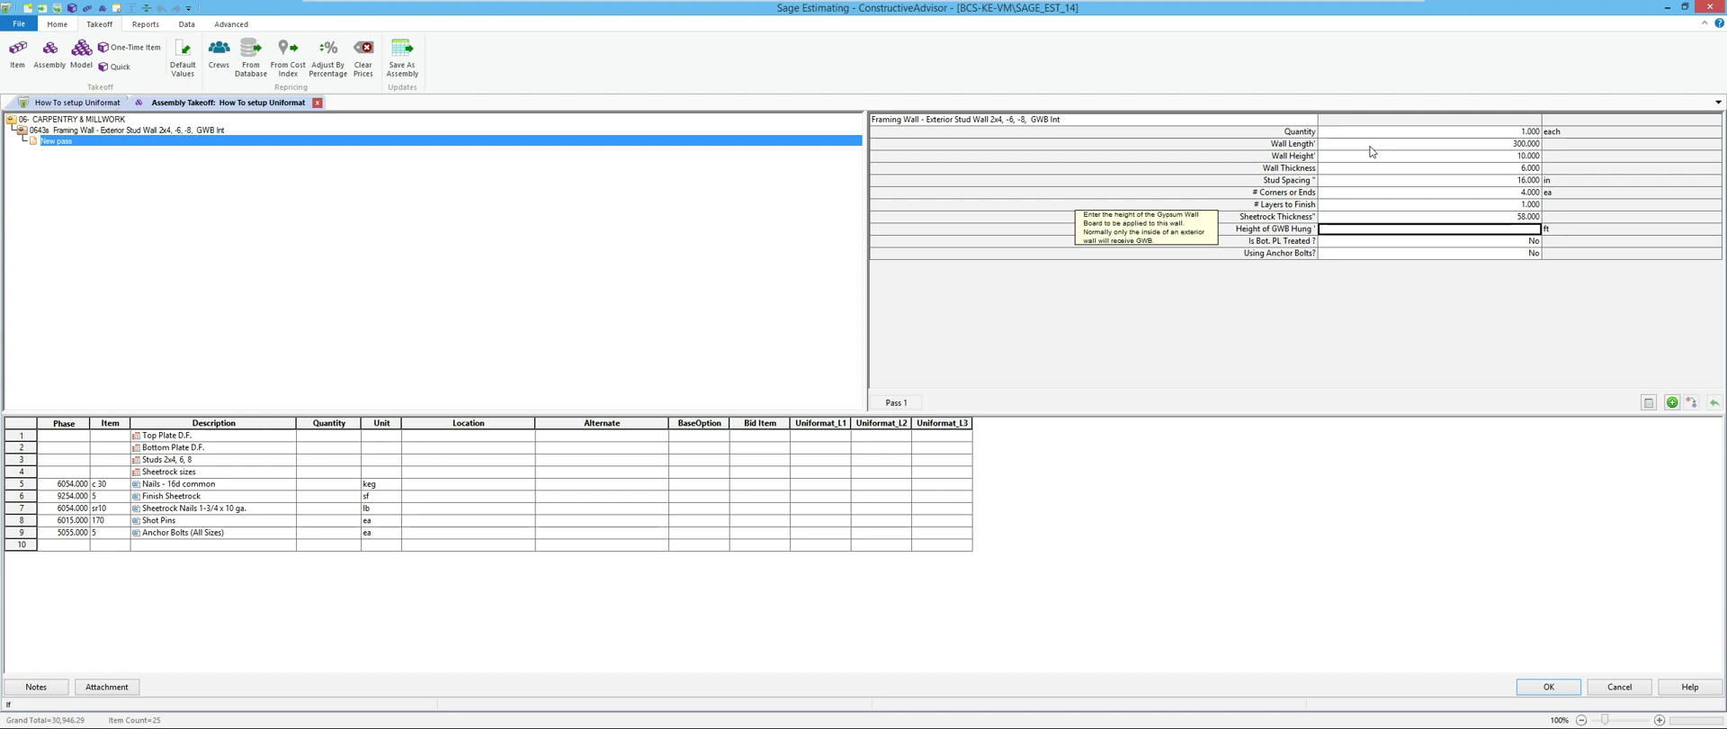
type("10")
key("Return")
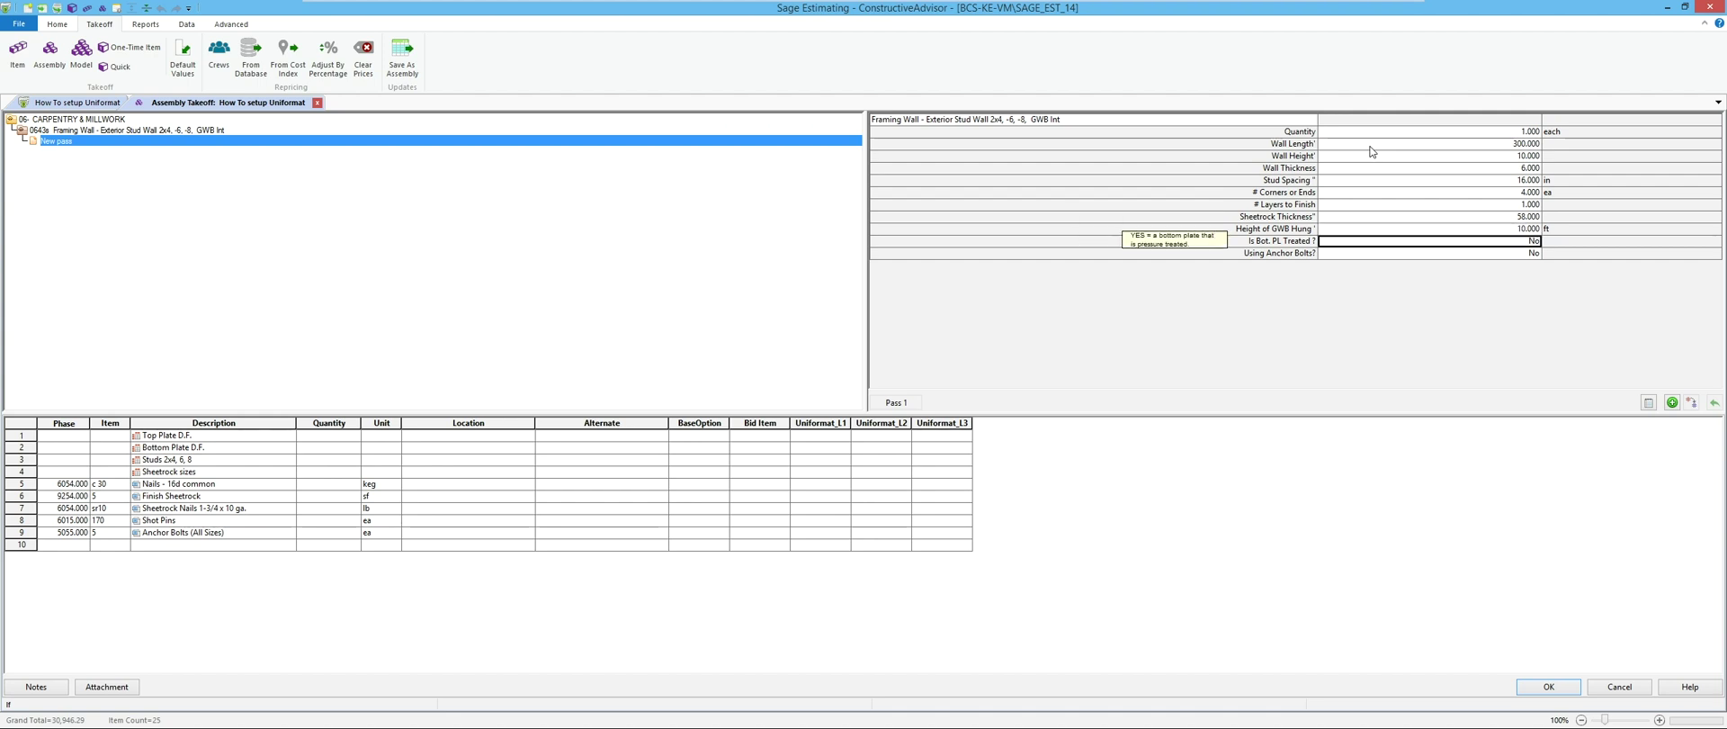
type("y")
key("Return")
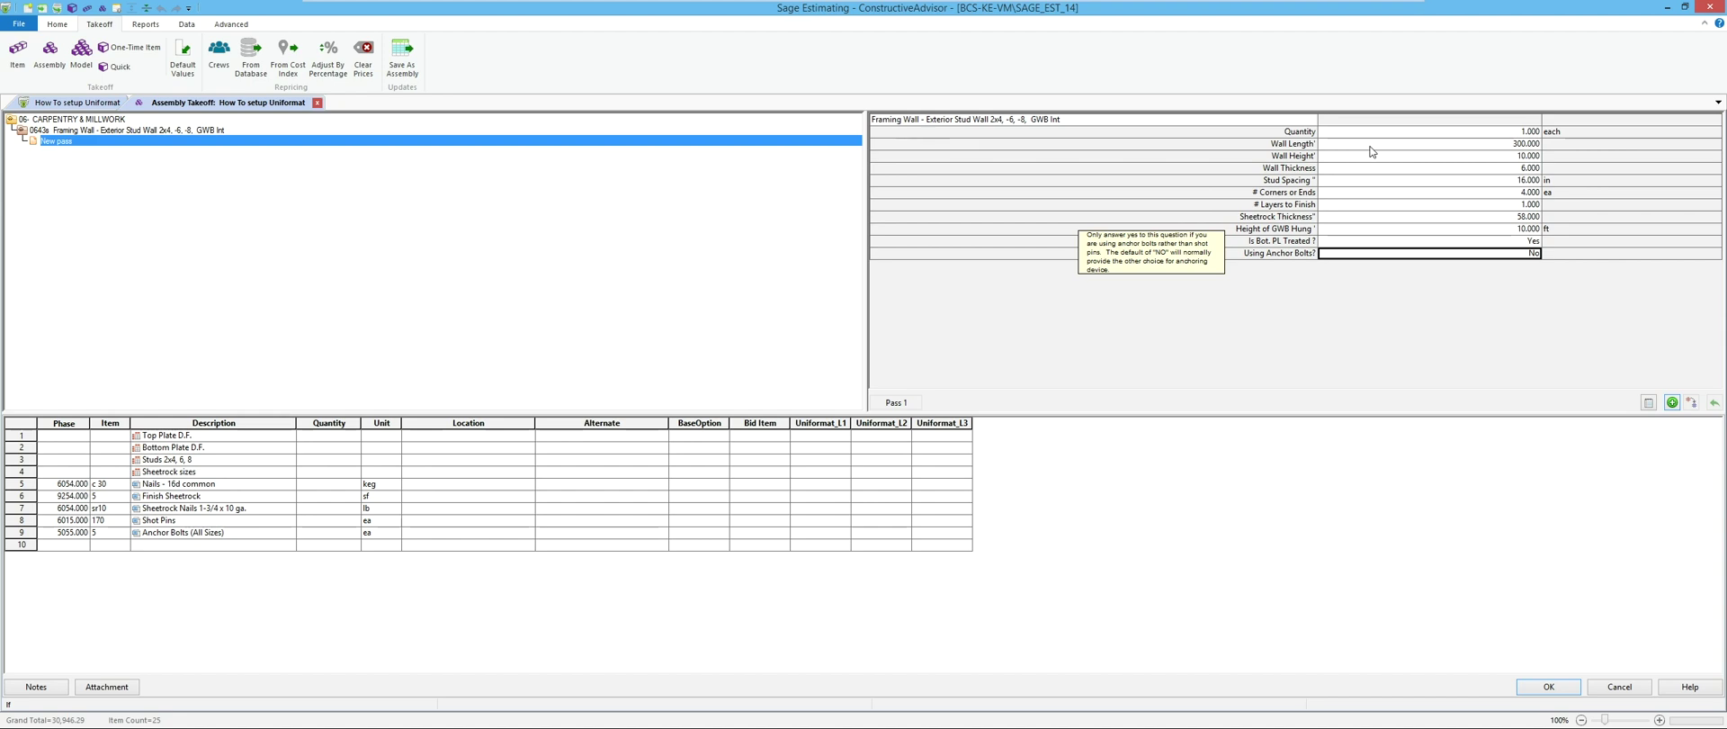
type("y")
key("Return")
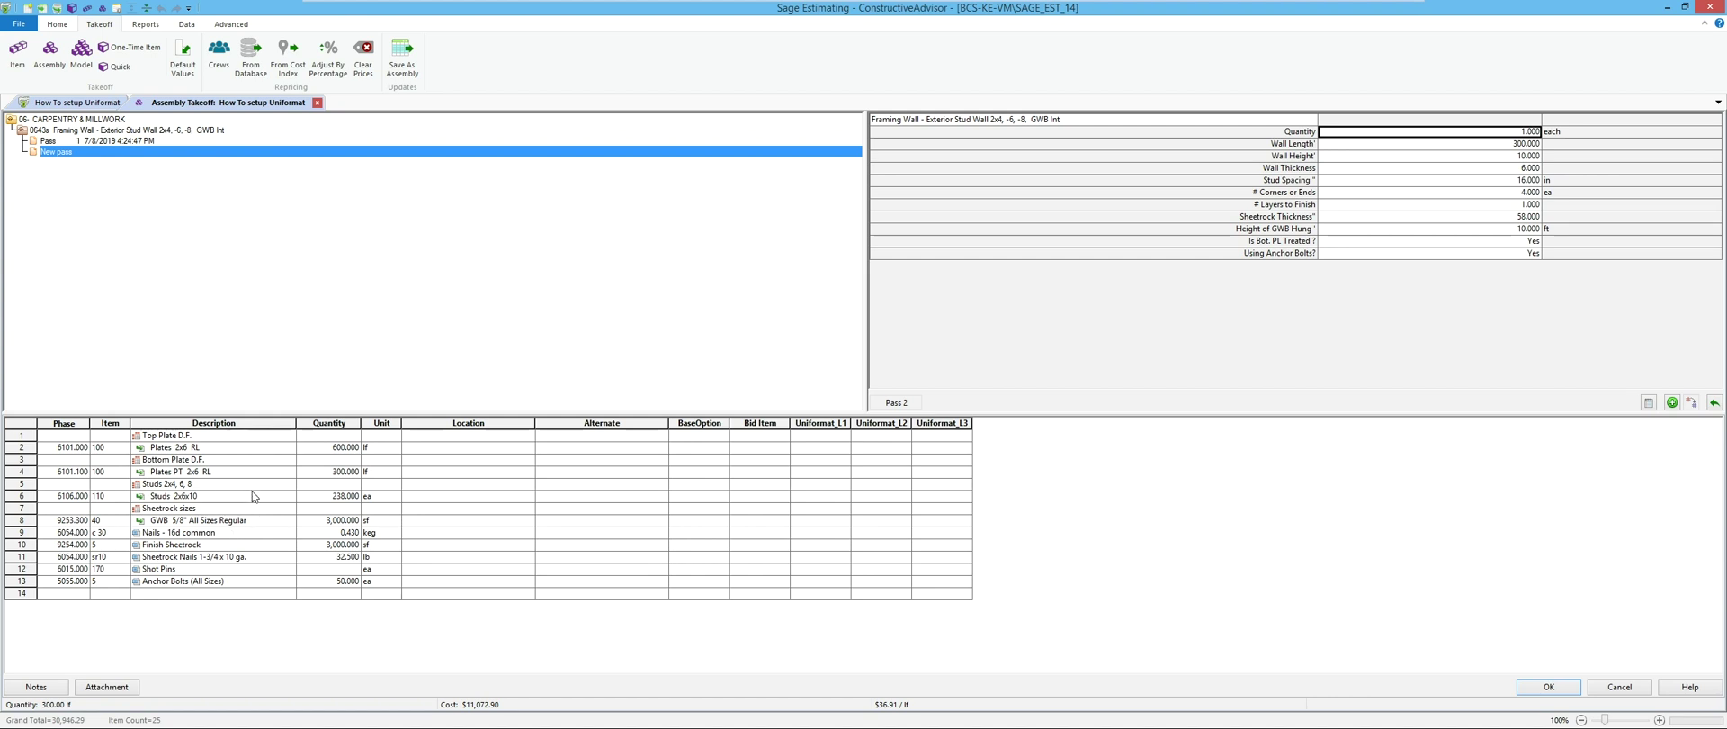
left_click(1549, 688)
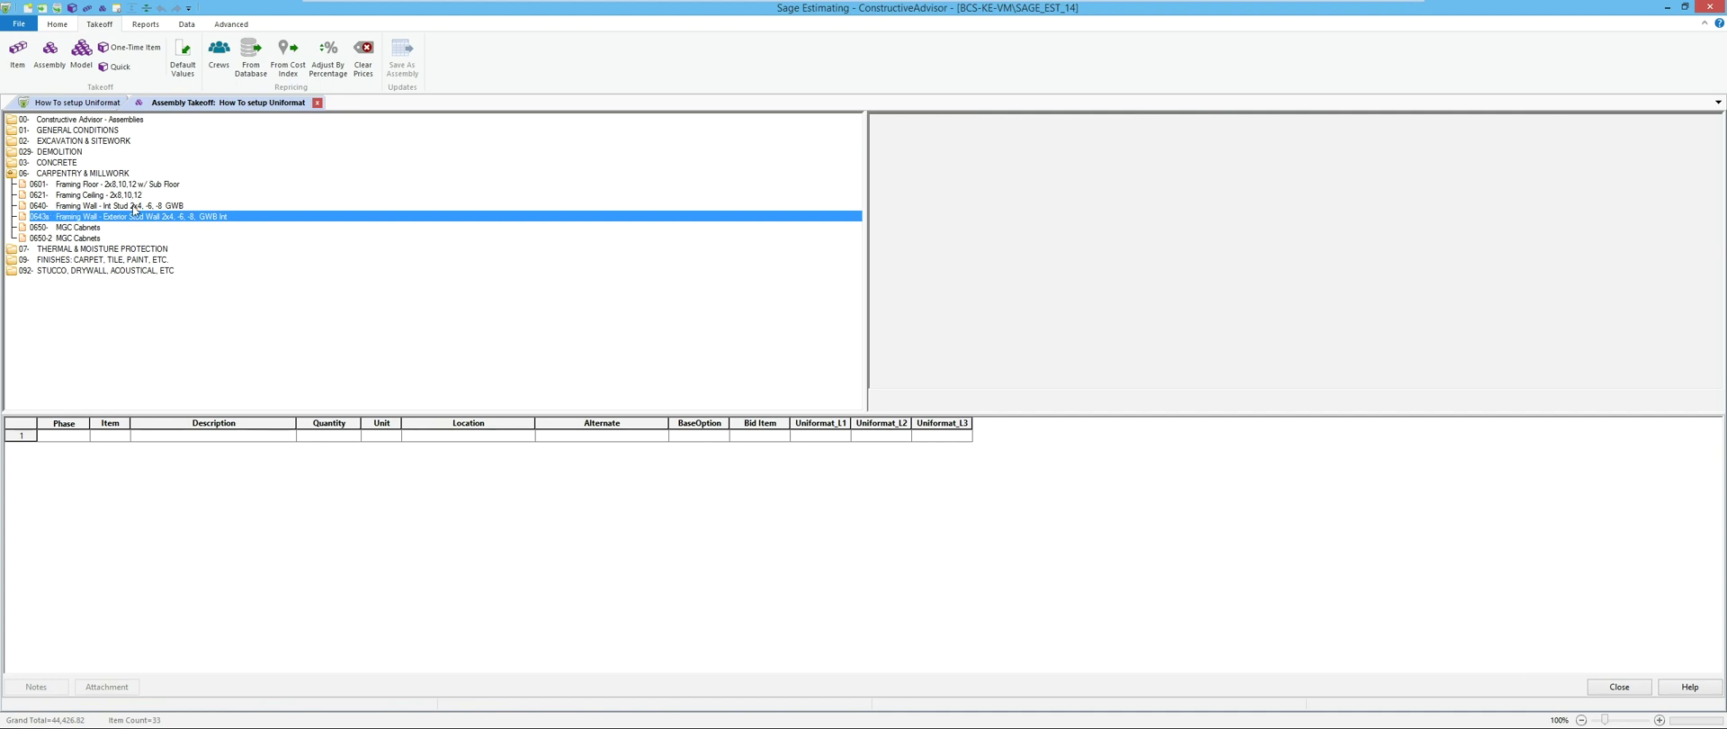
Start a 0640 interior stud wall pass 250 ft long and 8 ft high, keeping 4 in thickness
double_click(135, 205)
left_click(1507, 148)
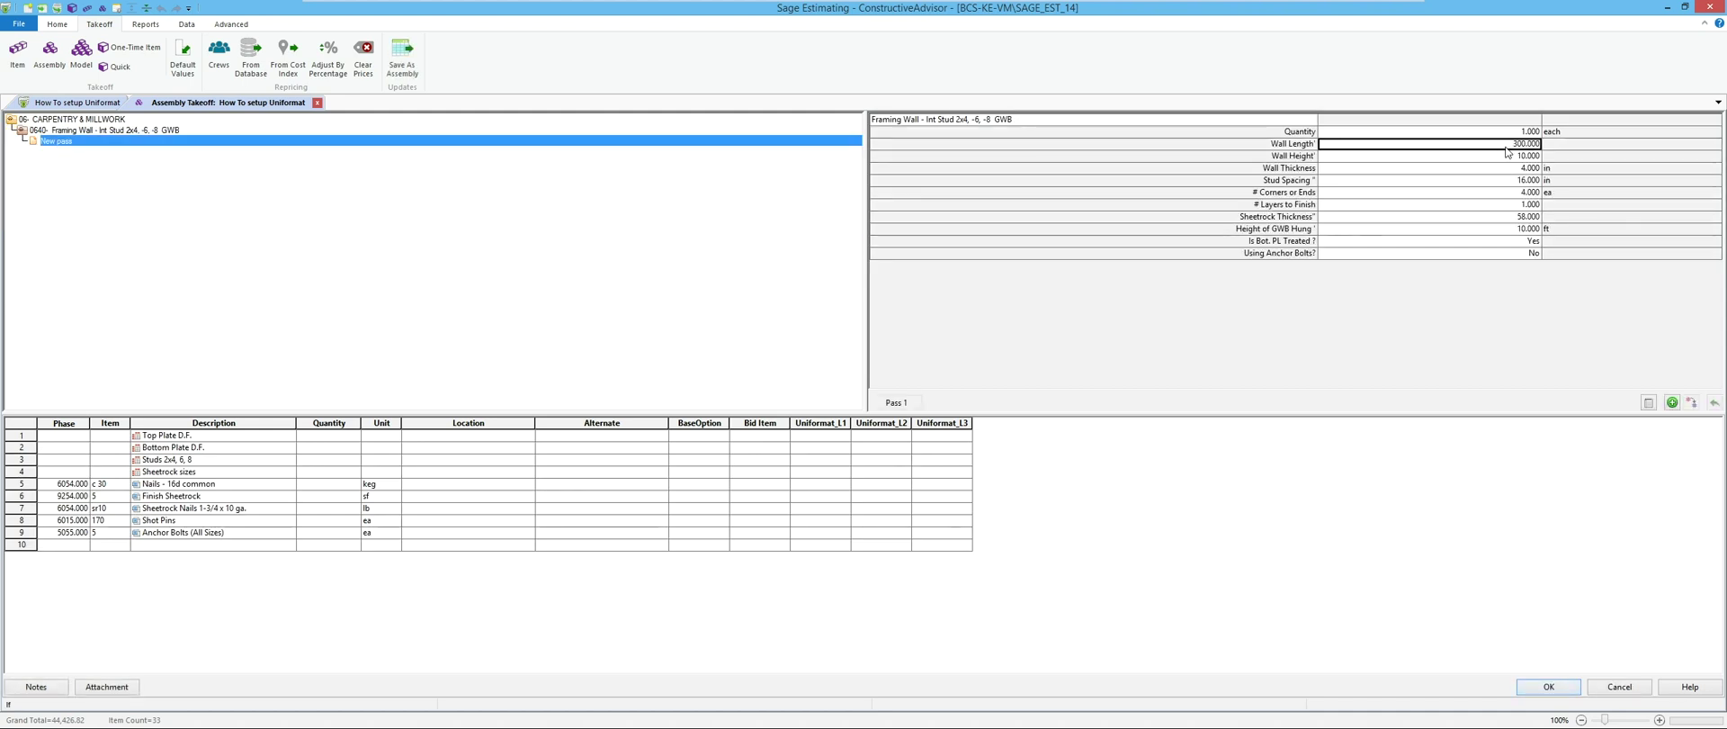
type("250")
key("Return")
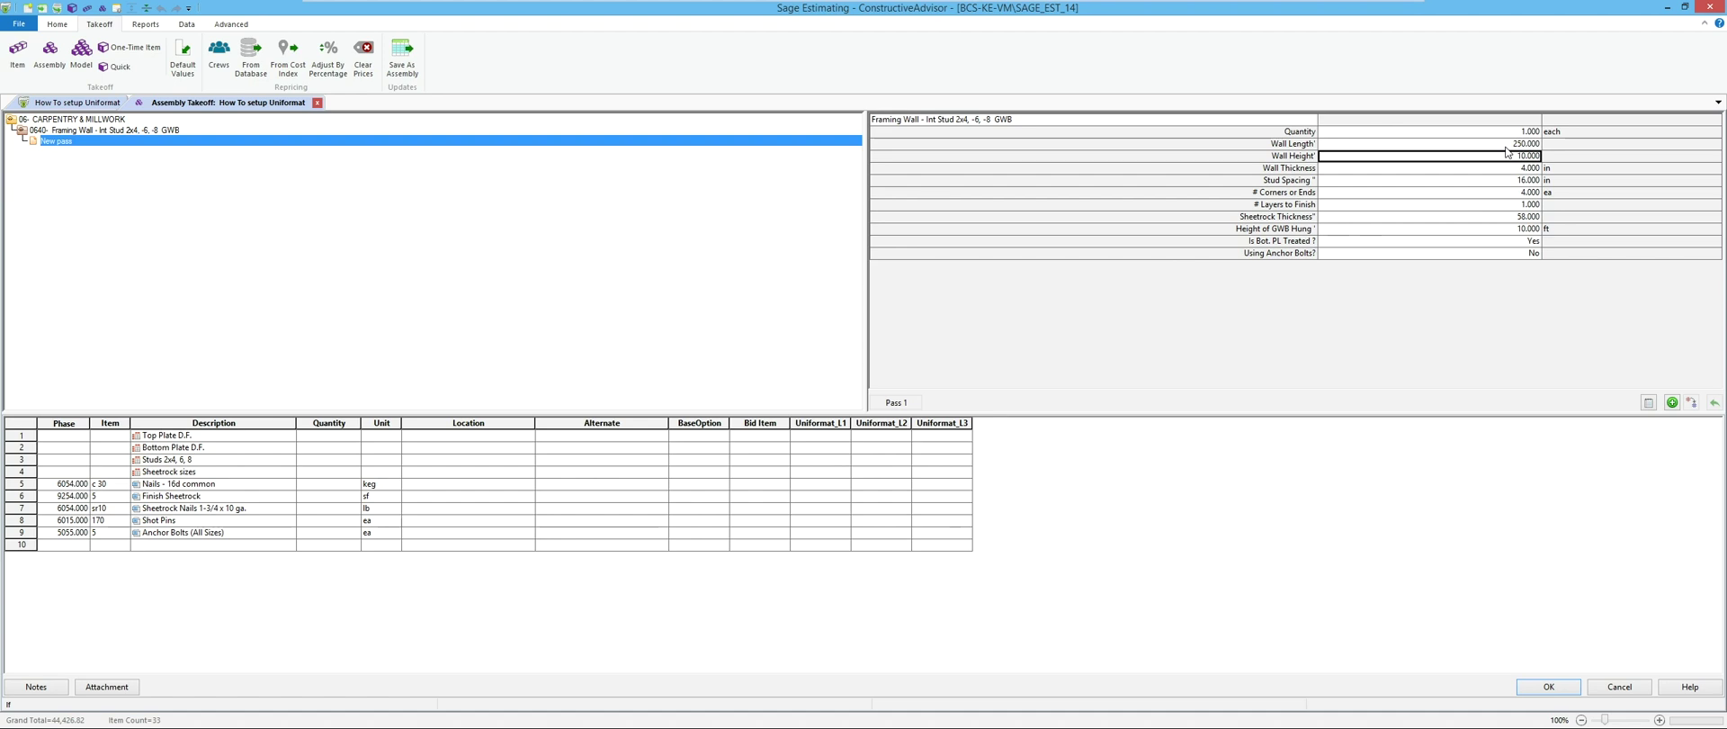
type("8")
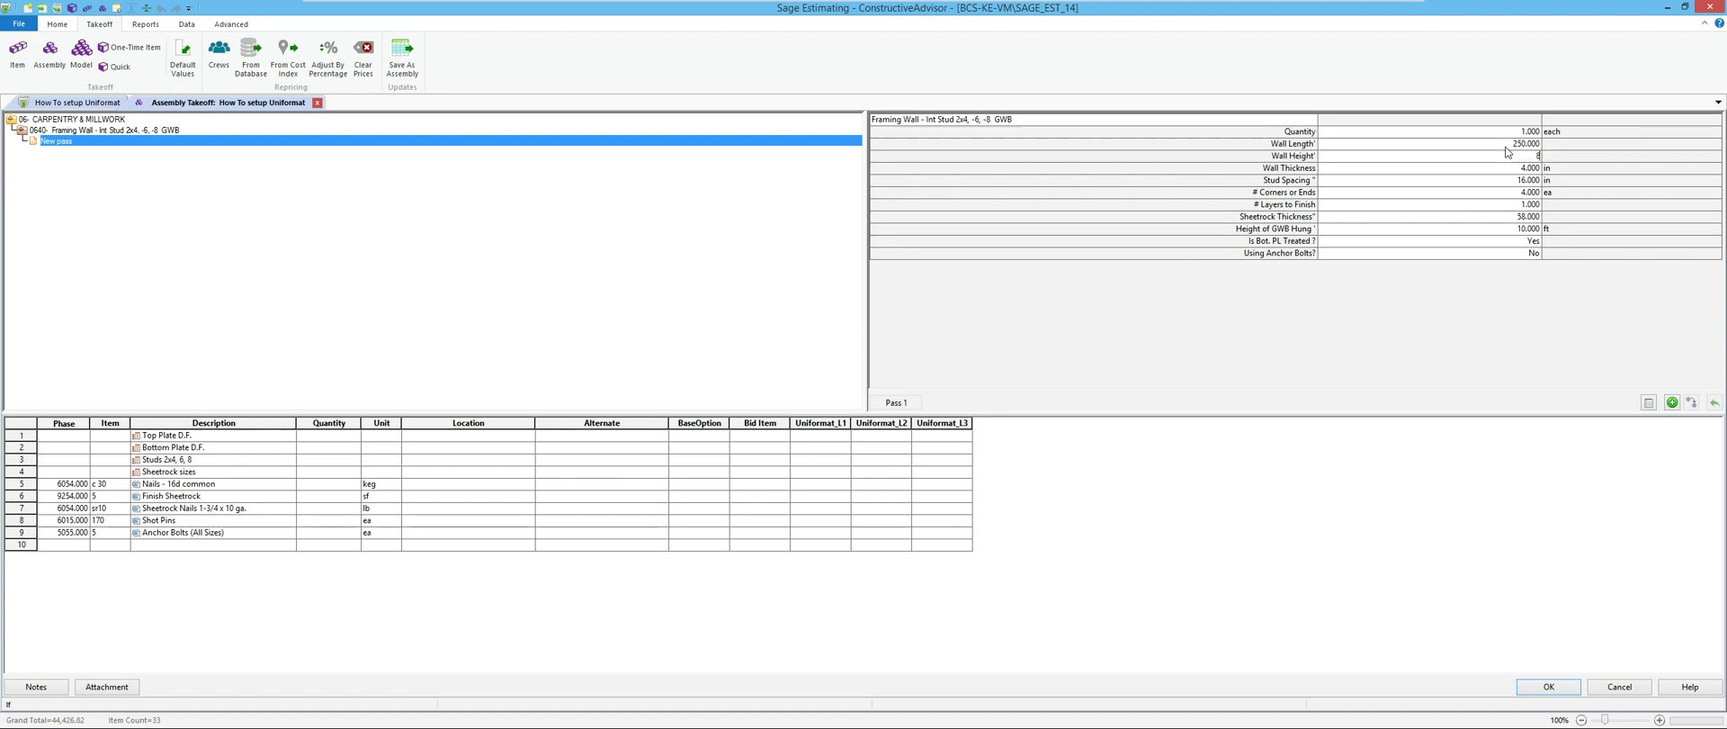
key("Return")
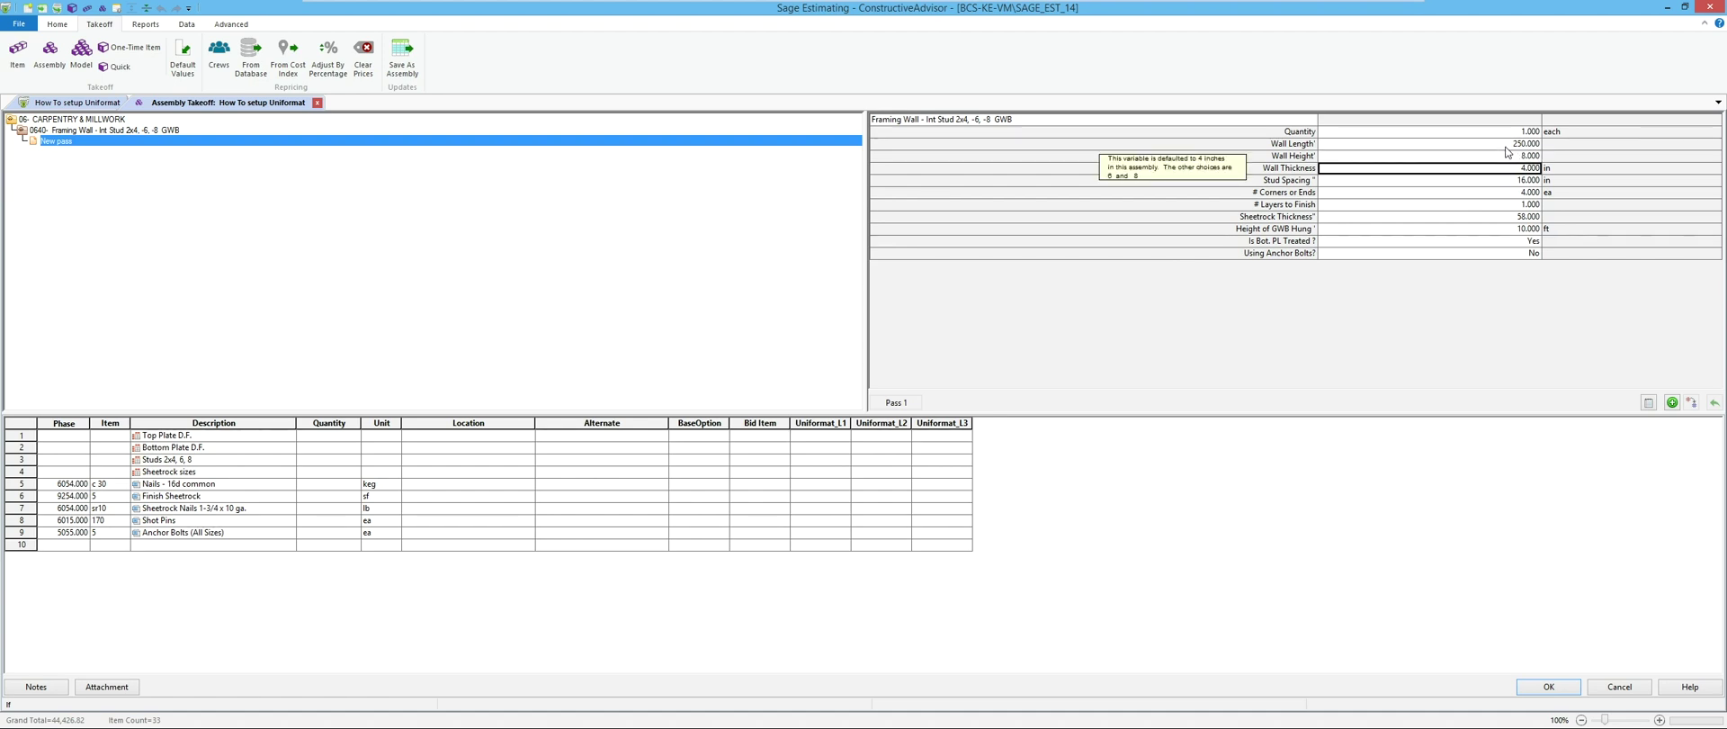
key("Return")
Finish the interior wall with 2 finish layers, 8 ft GWB height and untreated plate, then close Assembly Takeoff
key("Return")
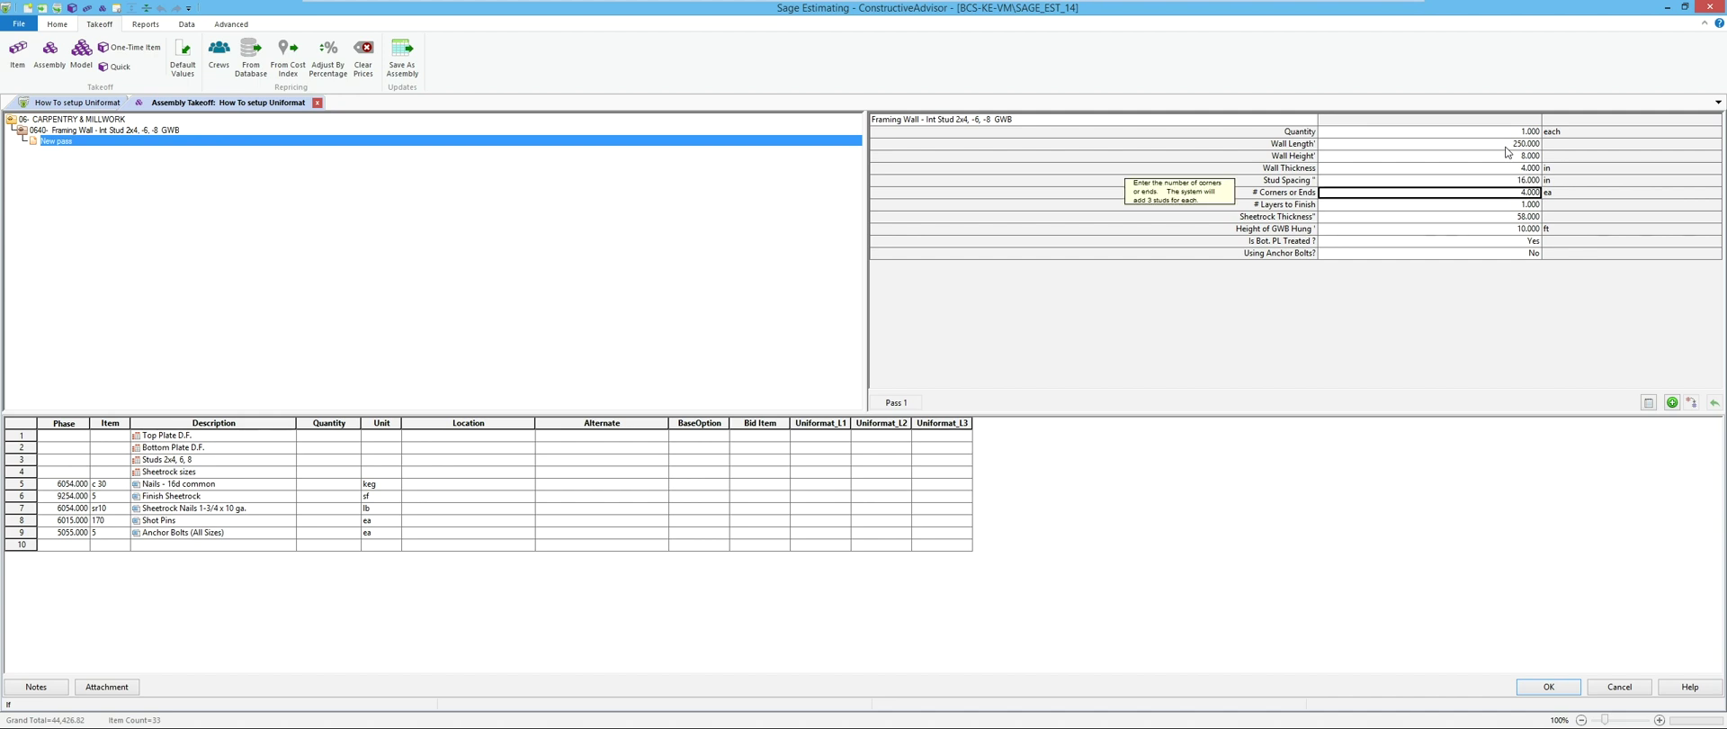
type("12")
key("Return")
type("2")
key("Return")
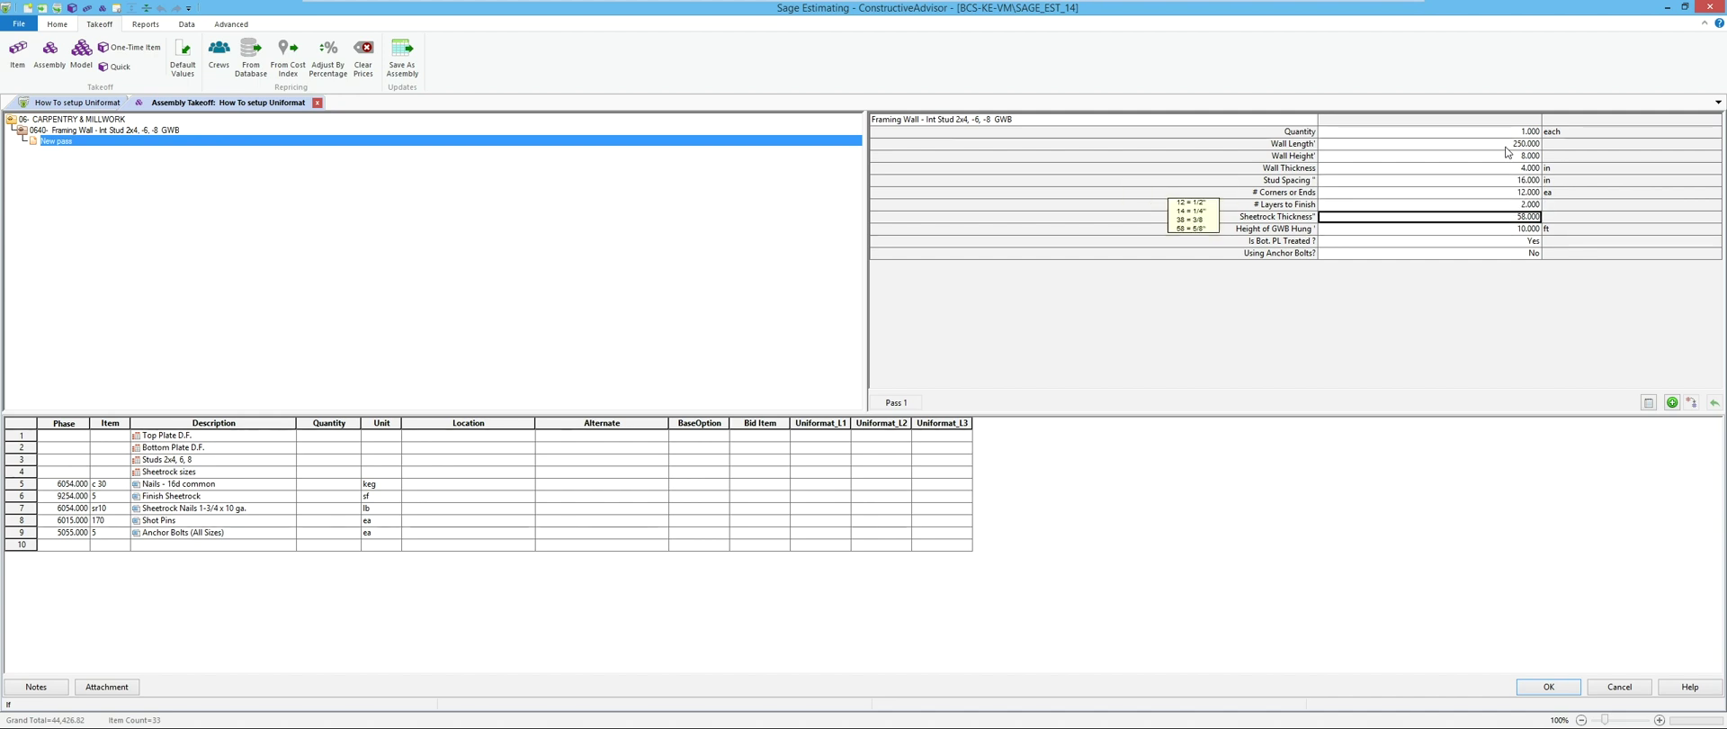
key("Return")
type("8")
key("Return")
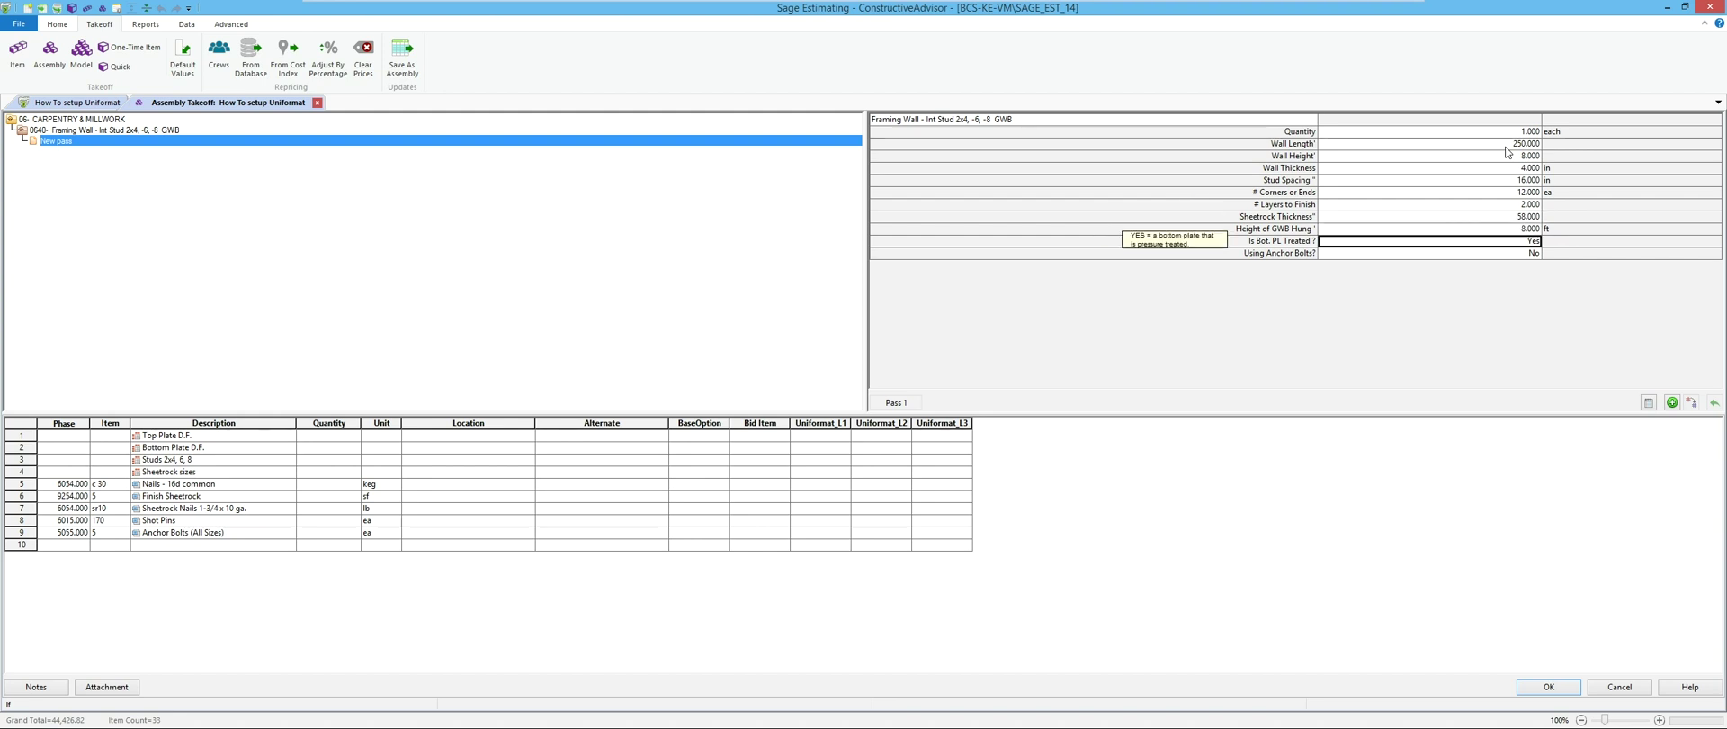
type("No")
key("Return")
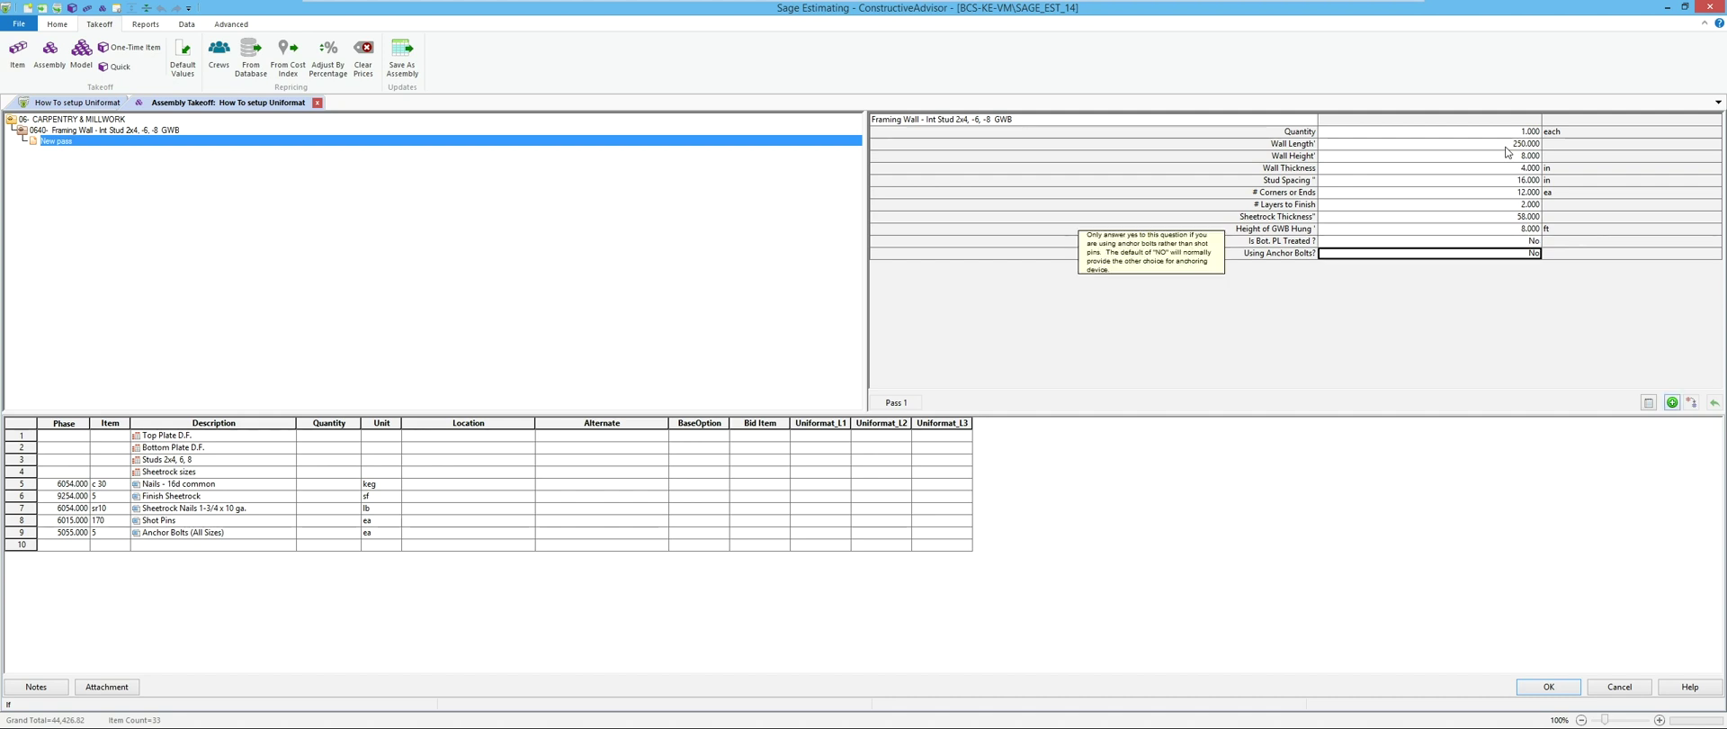
key("Return")
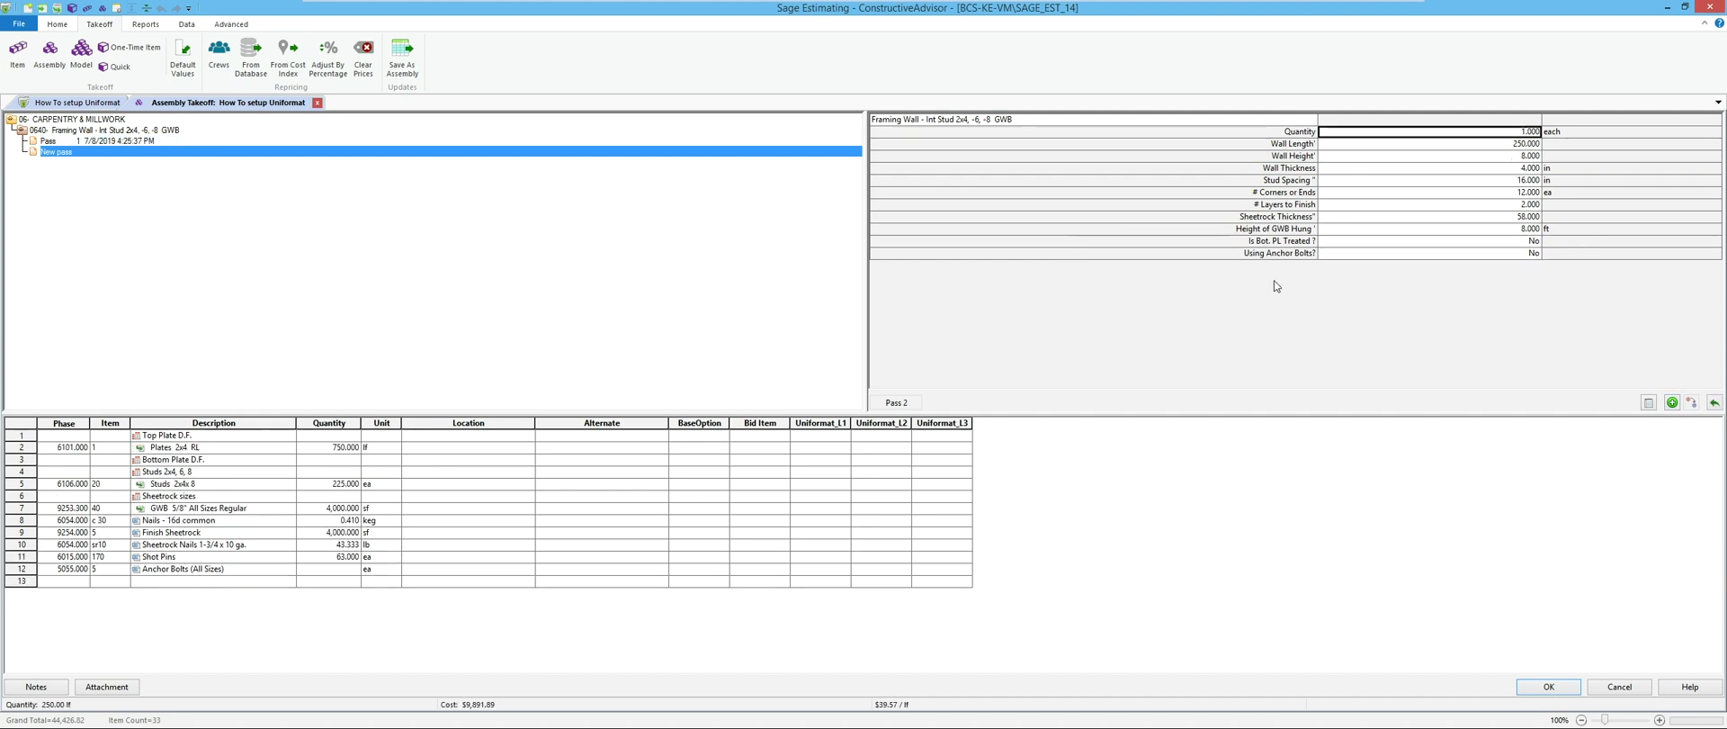
left_click(1548, 687)
left_click(1620, 687)
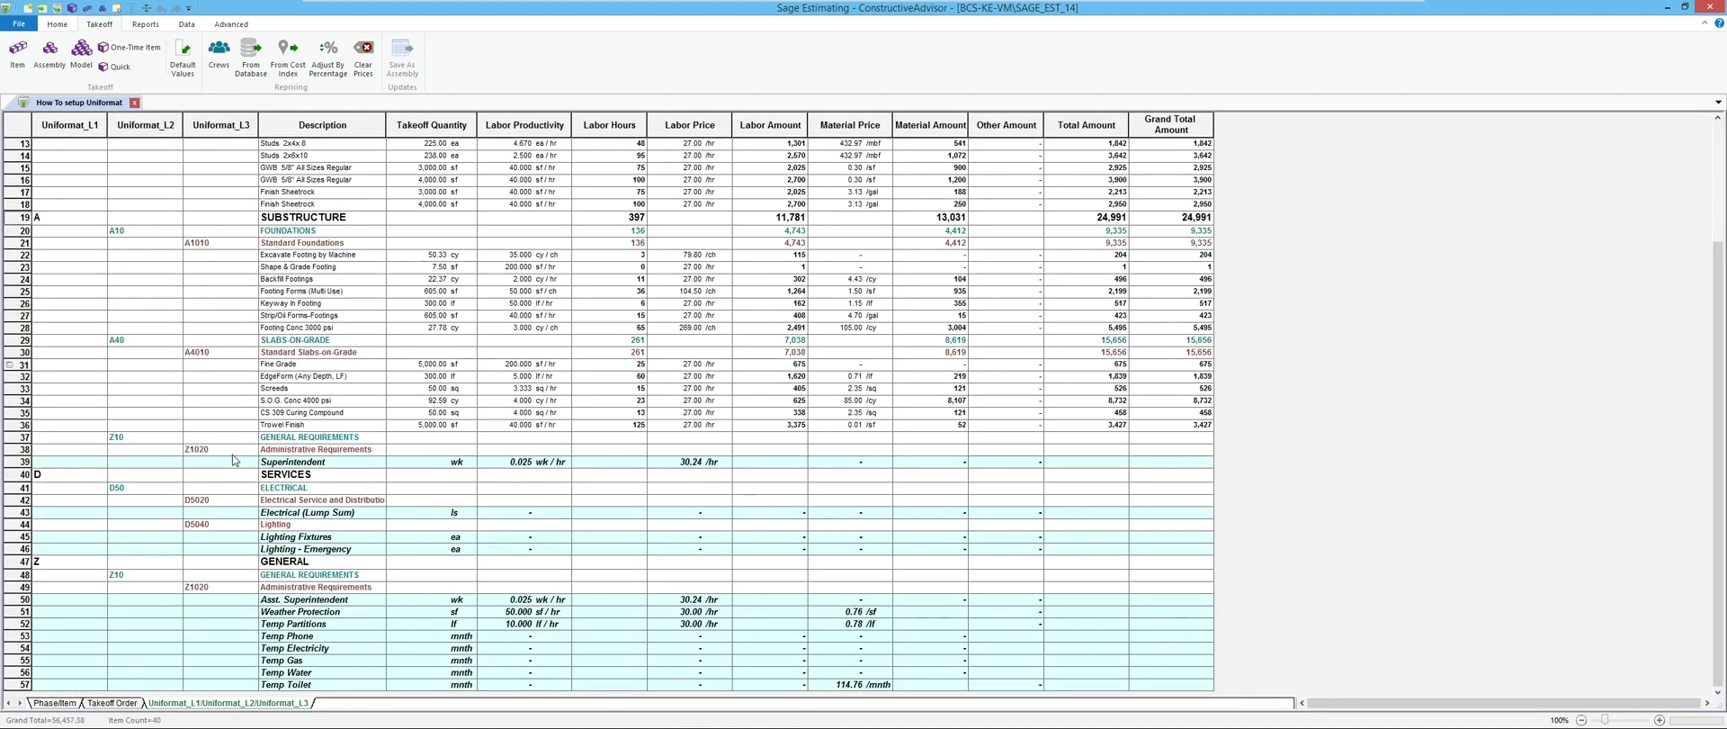
left_click(56, 24)
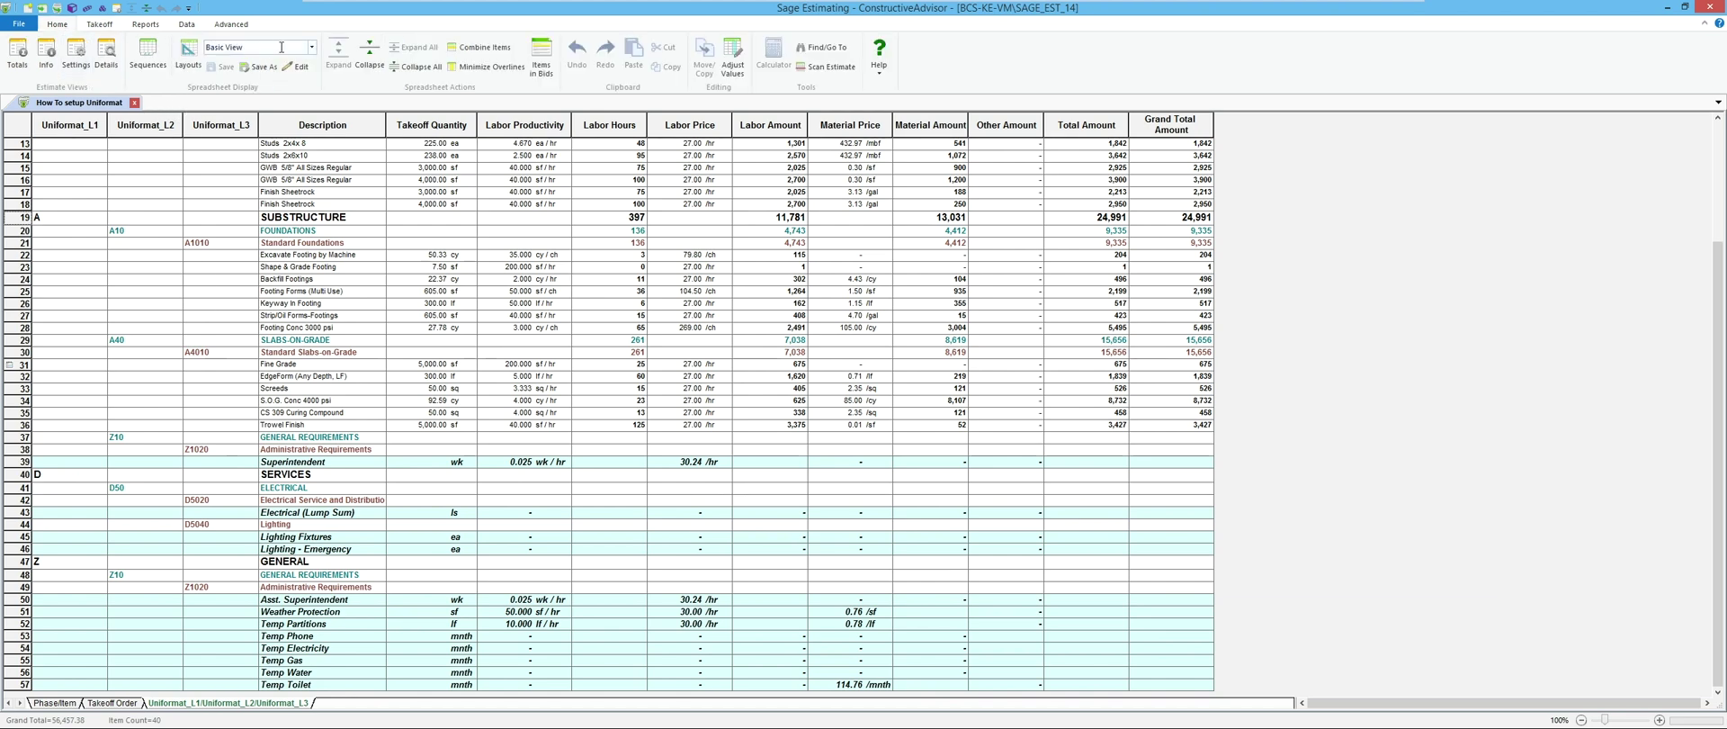
Collapse the sheet, then expand SUBSTRUCTURE down to Standard Foundations and Standard Slabs-on-Grade items
left_click(416, 67)
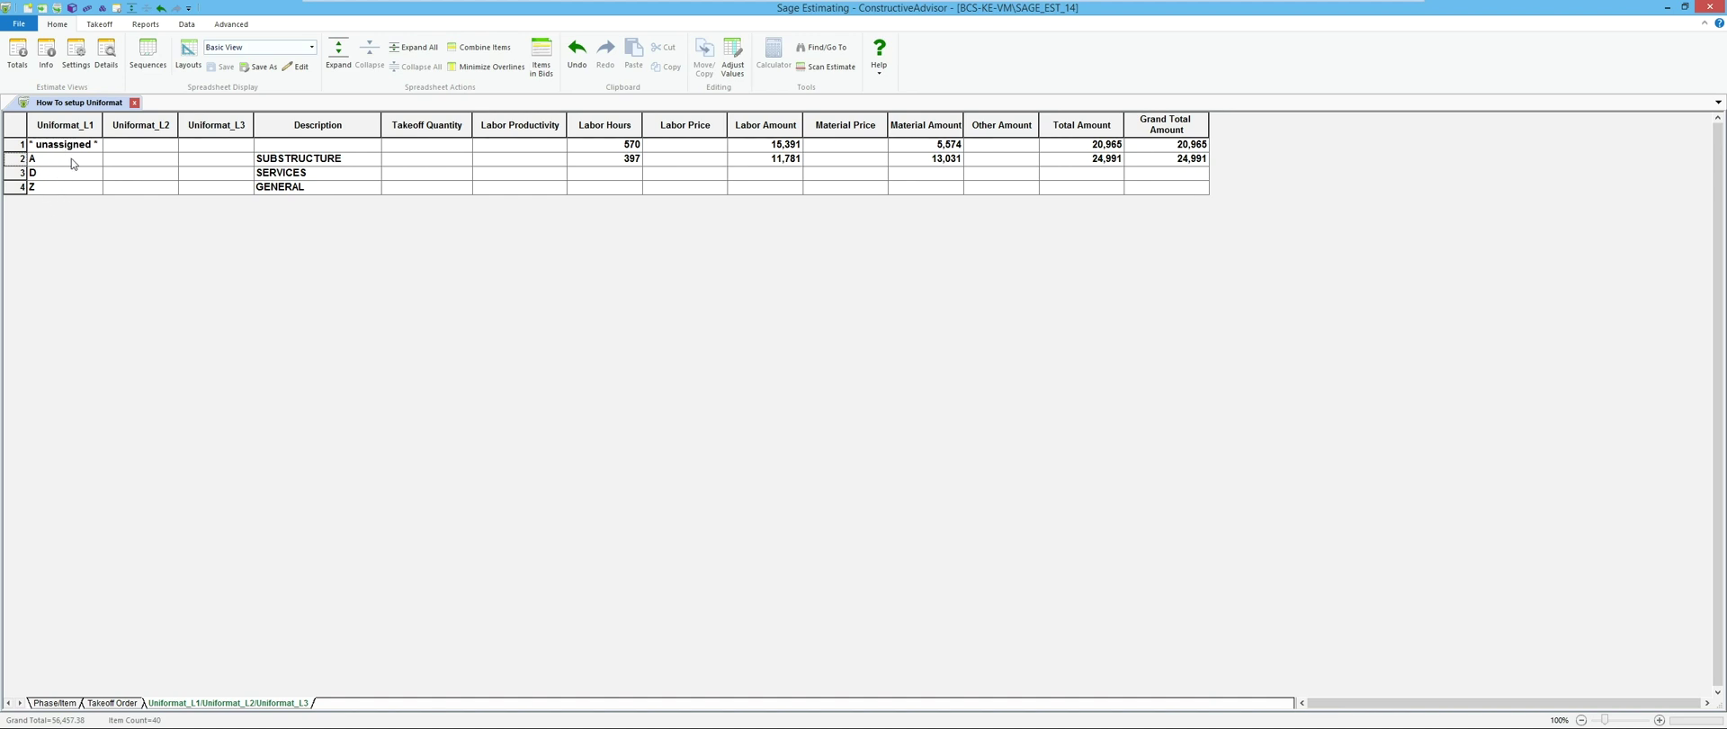
double_click(284, 160)
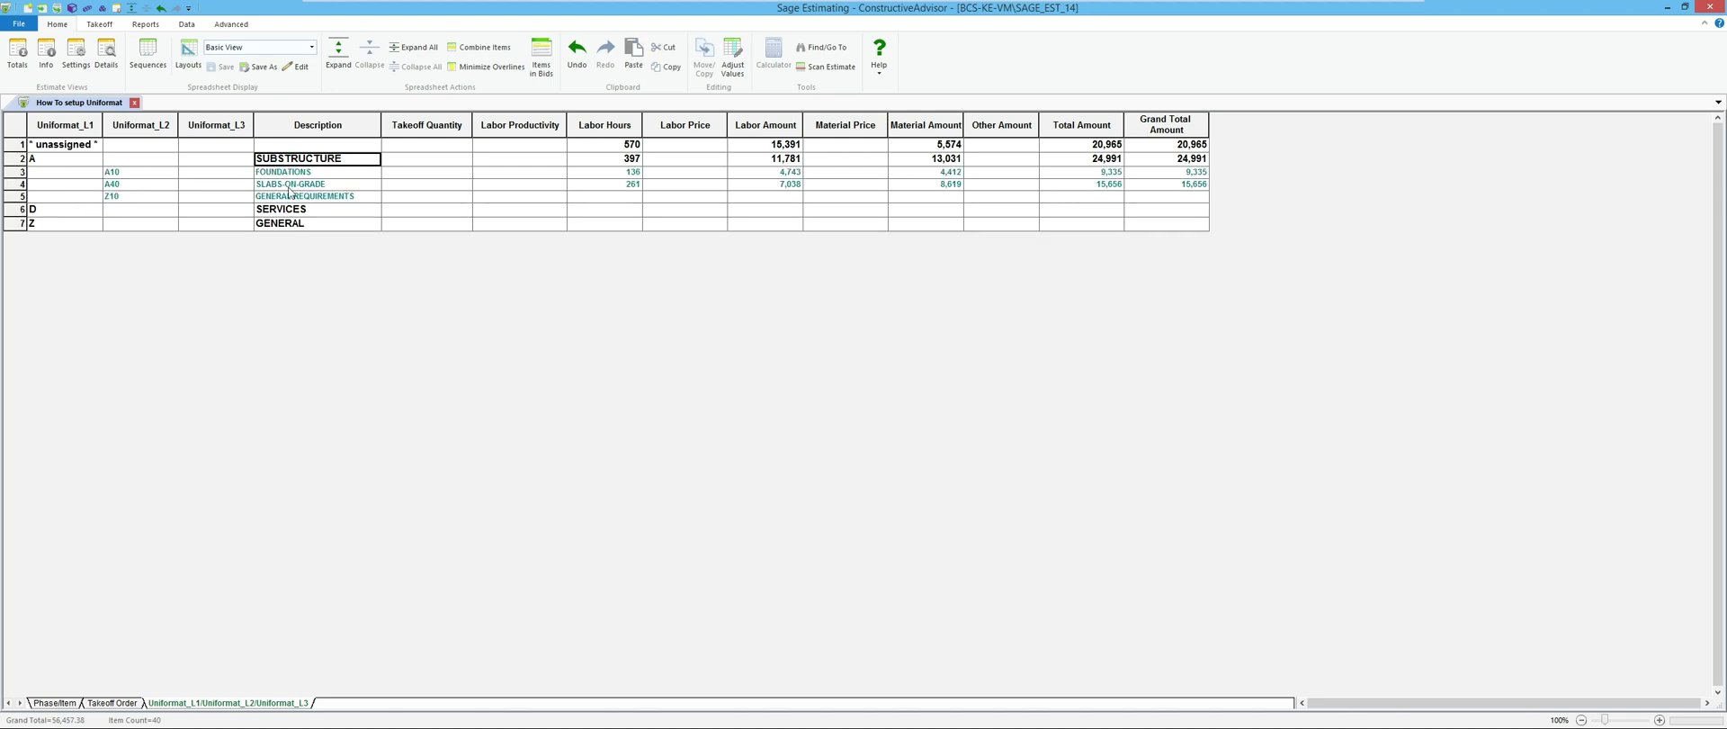
double_click(280, 173)
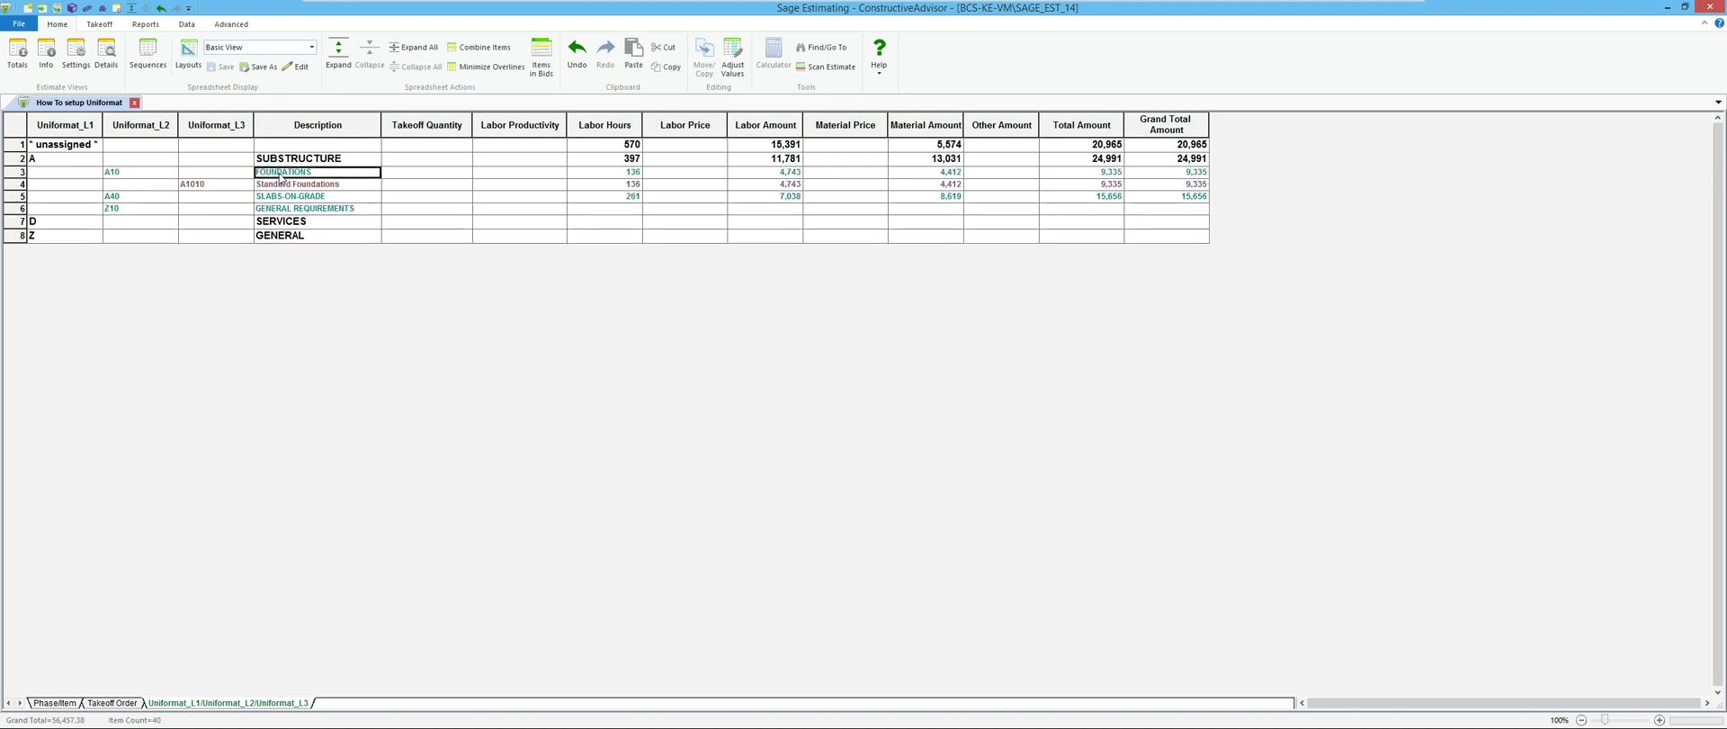
double_click(288, 185)
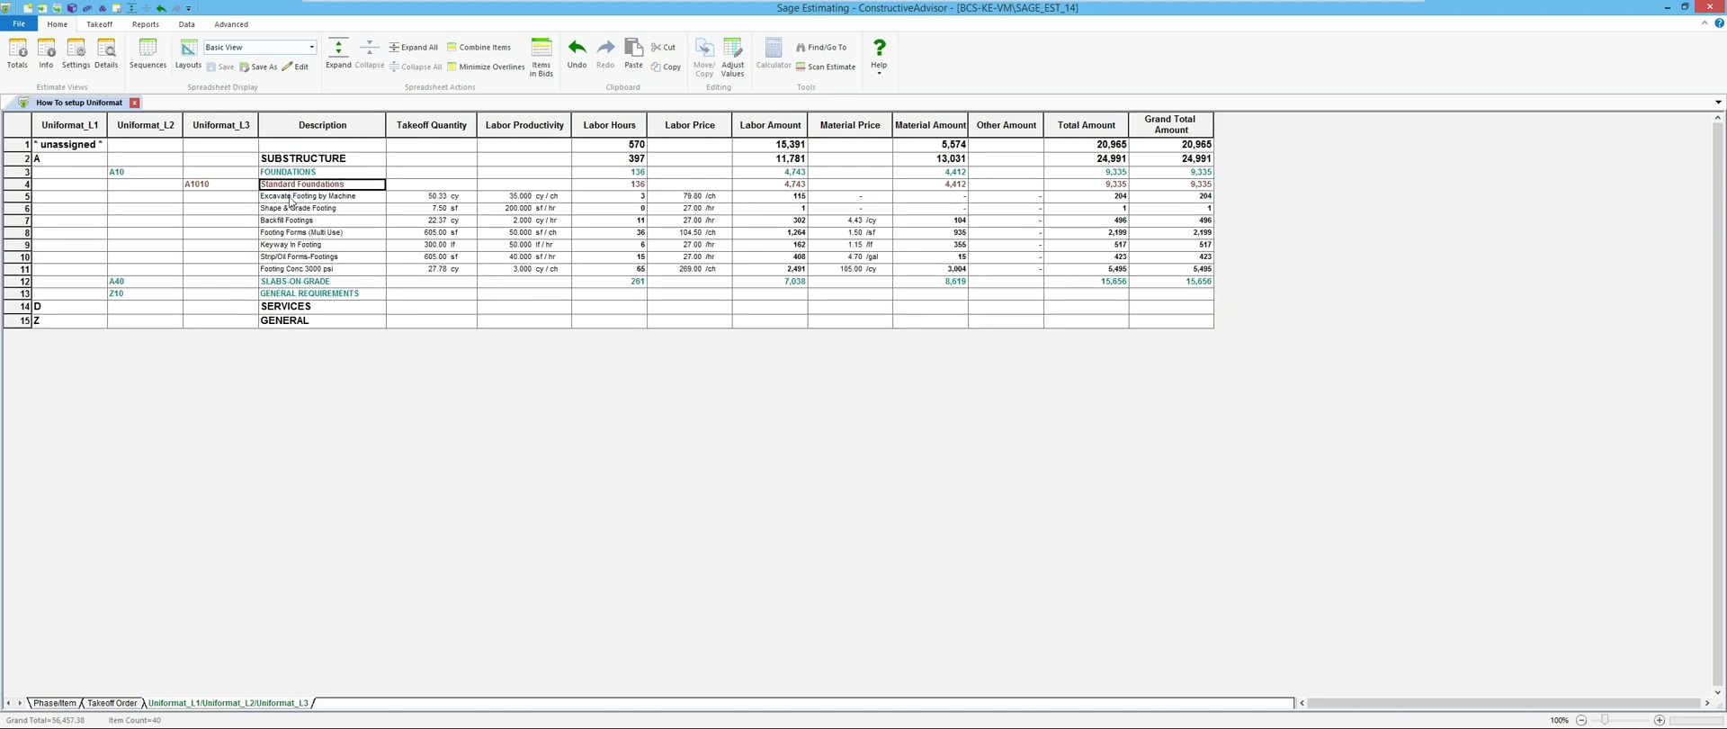
double_click(298, 283)
double_click(298, 294)
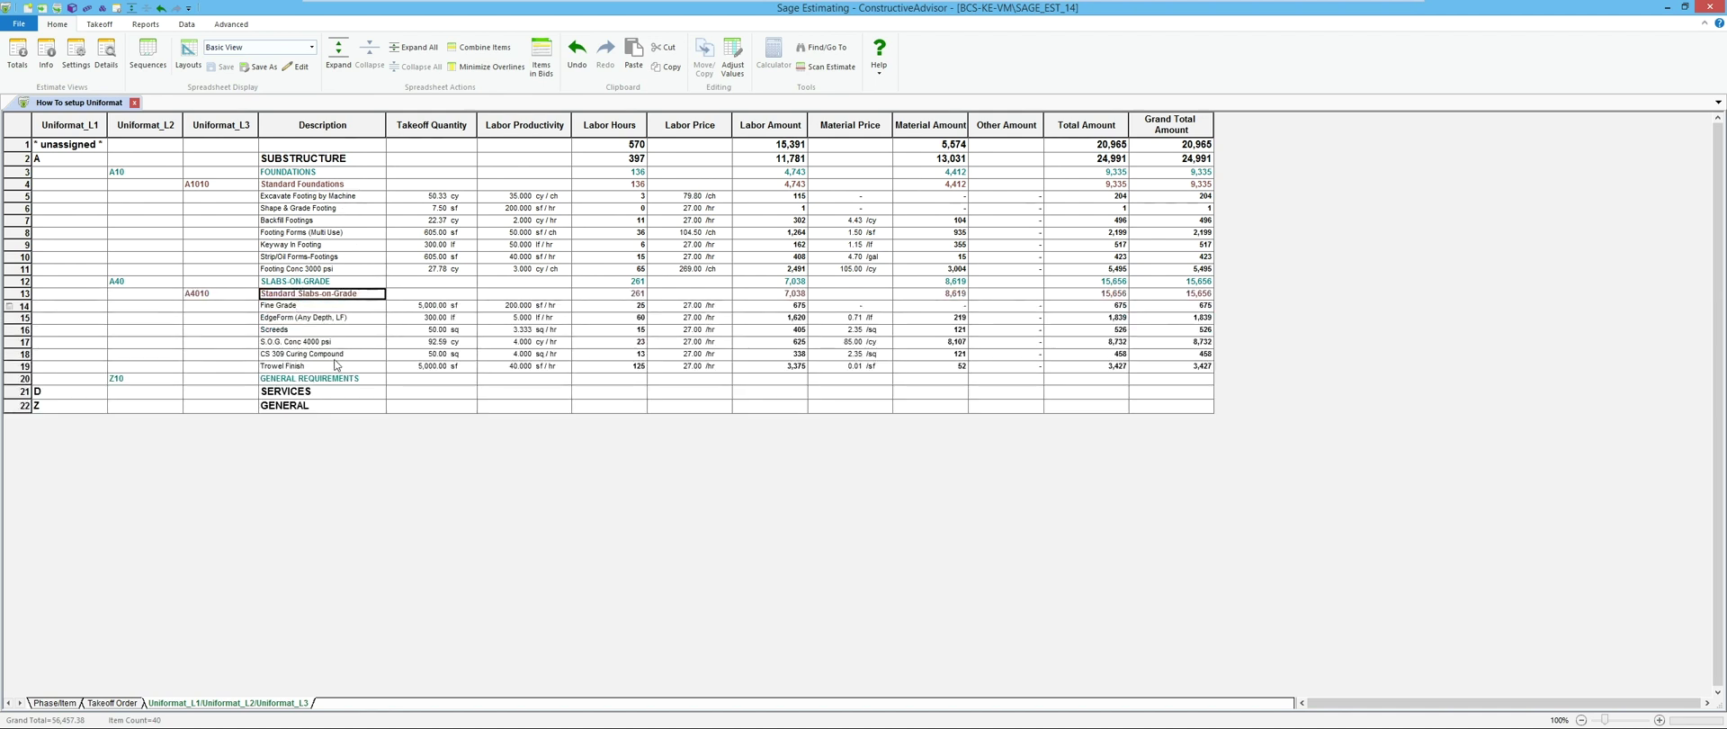
Expand the three unassigned group levels and select the unassigned item descriptions
double_click(76, 145)
double_click(153, 158)
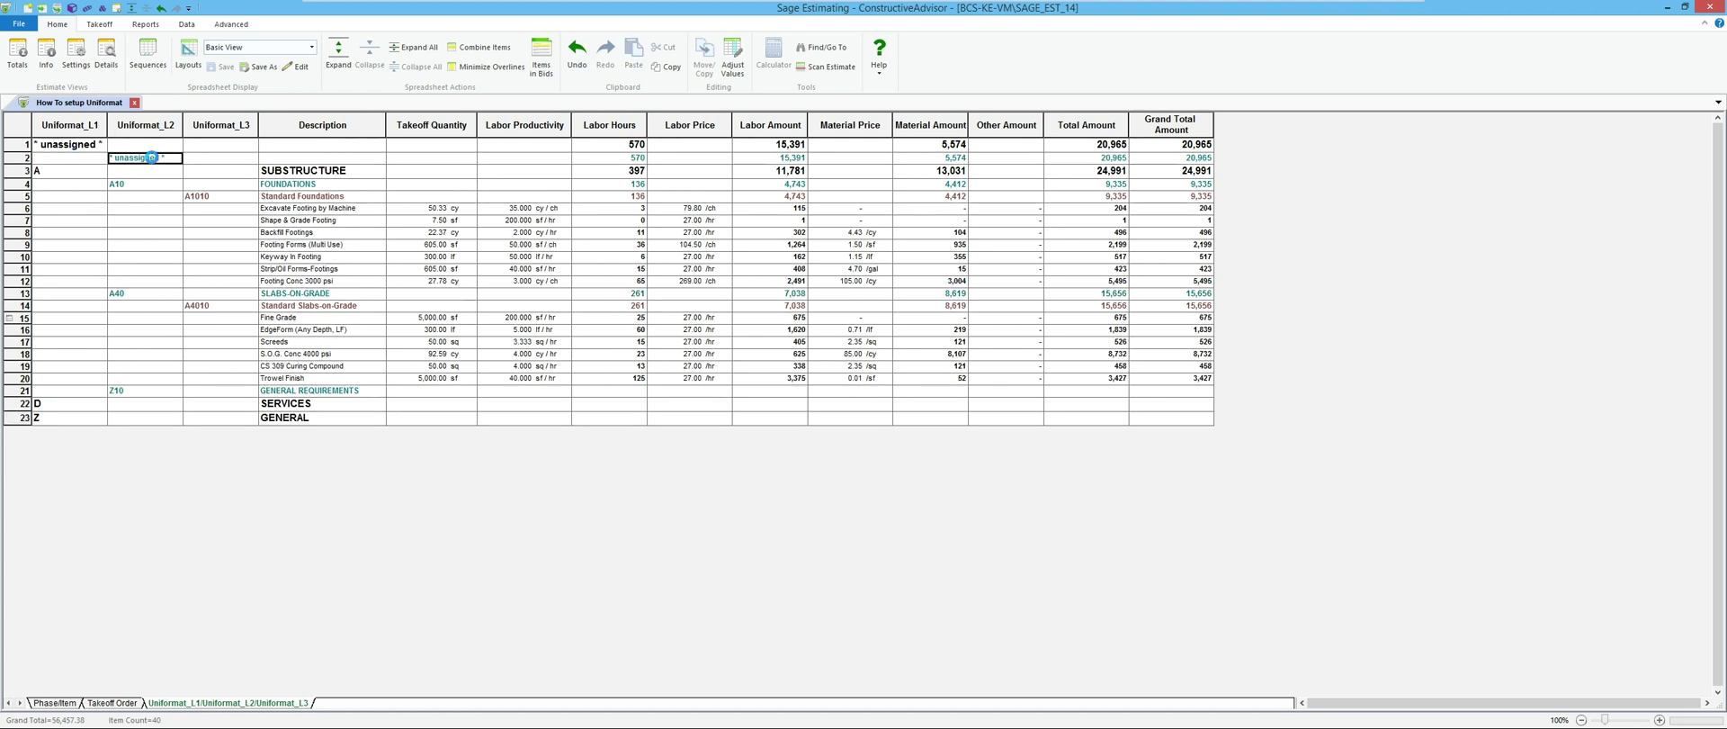
double_click(221, 172)
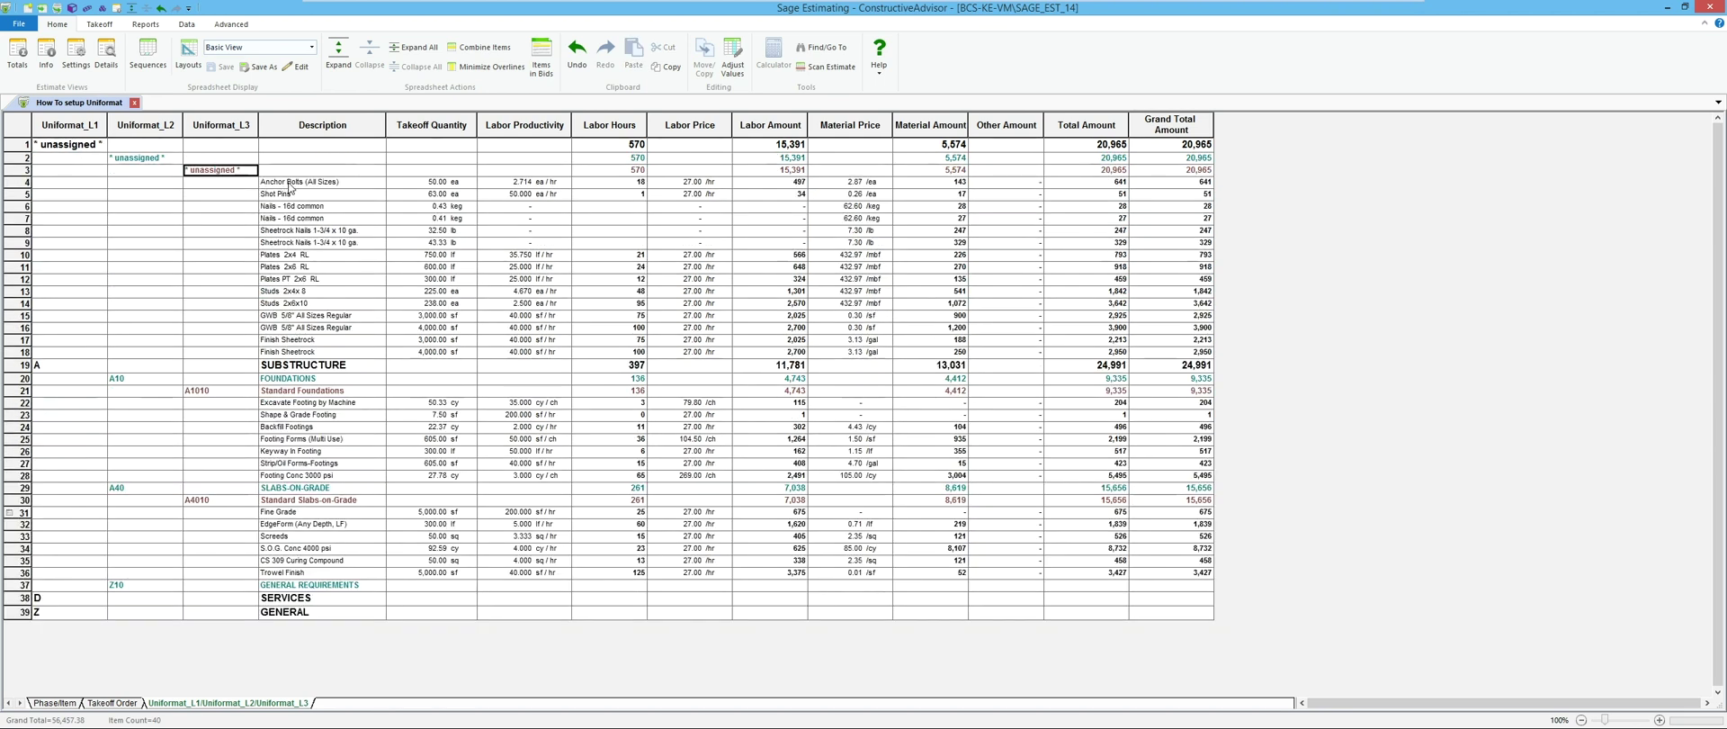
left_click_drag(289, 185, 277, 353)
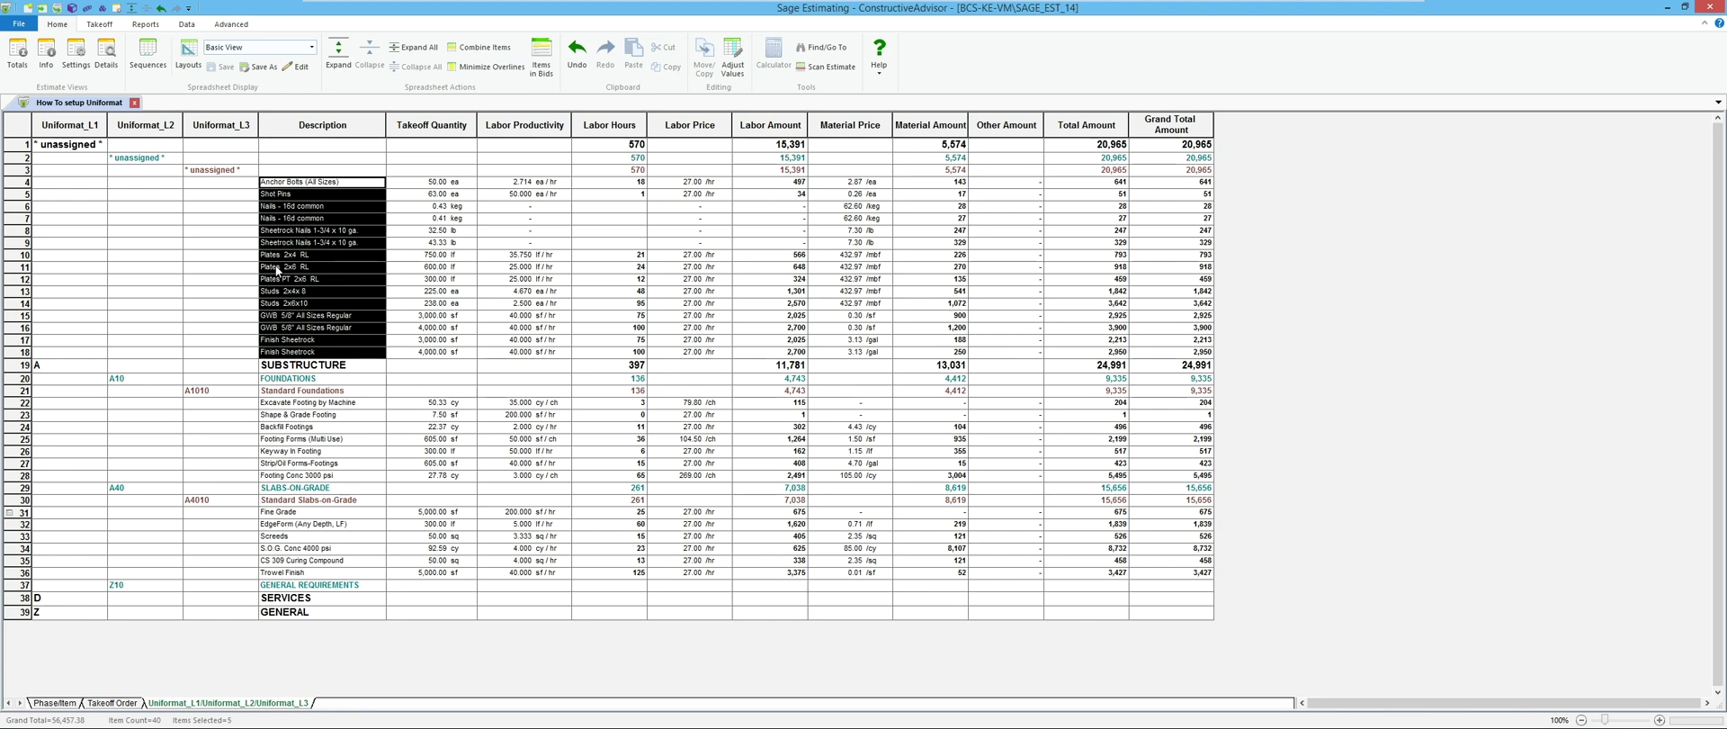
Add Assembly below Uniformat_L3 in the Uniformat sequence's grouping hierarchy
left_click(148, 70)
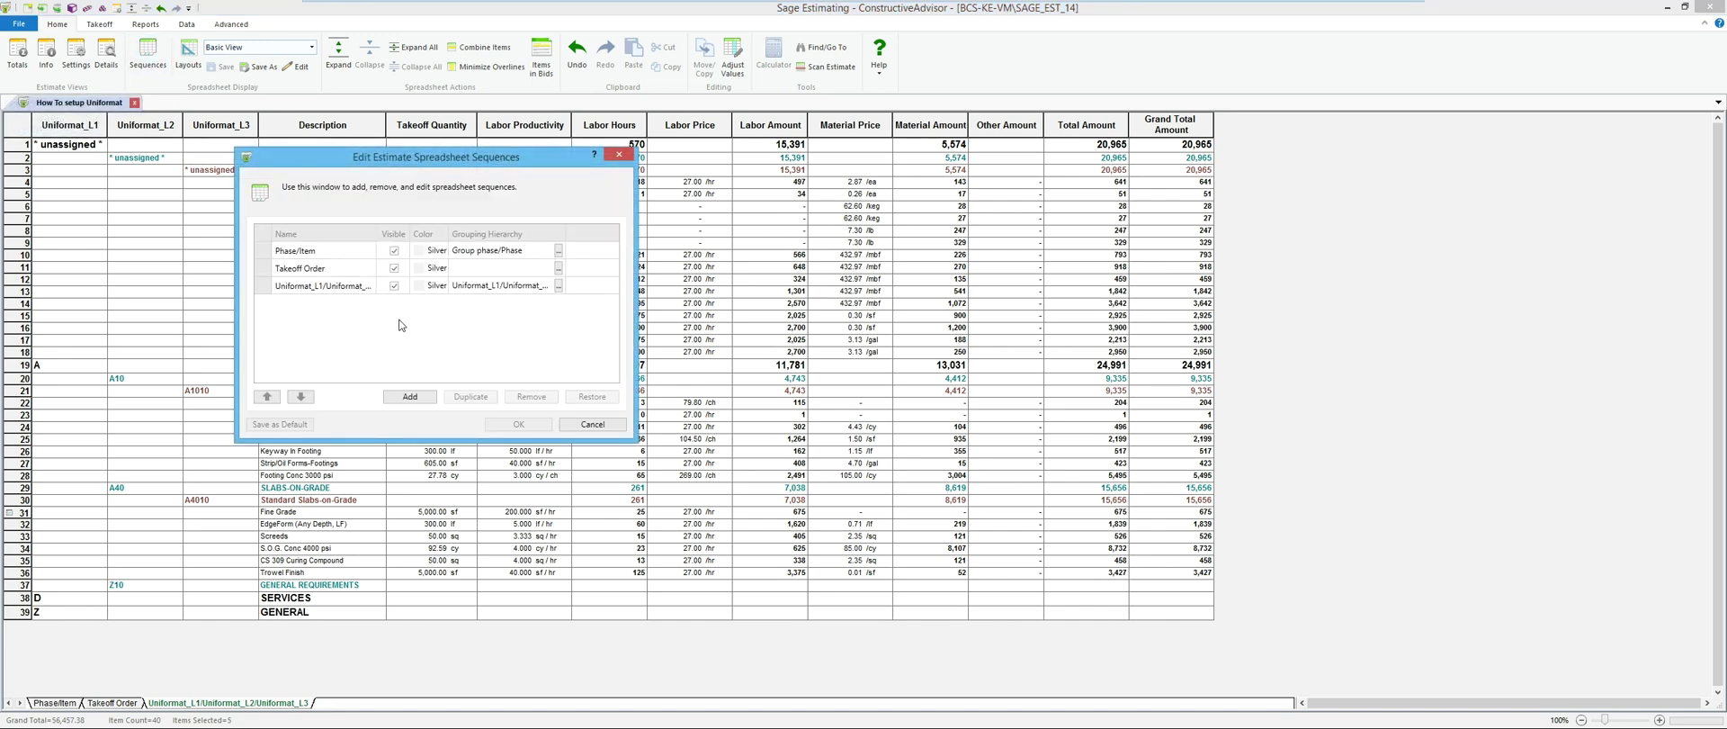
left_click(558, 285)
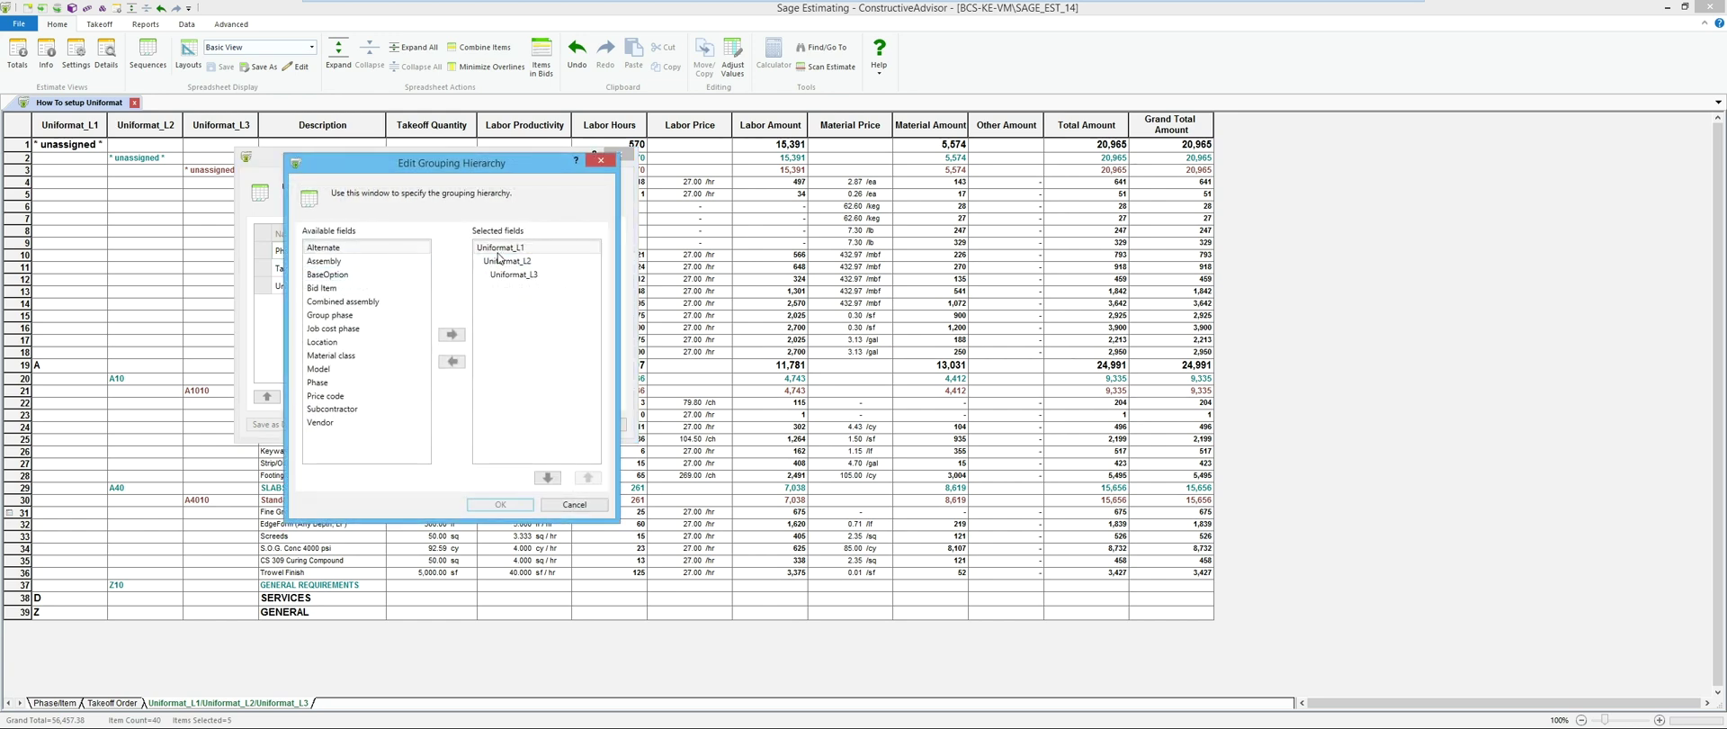
left_click(343, 261)
double_click(342, 262)
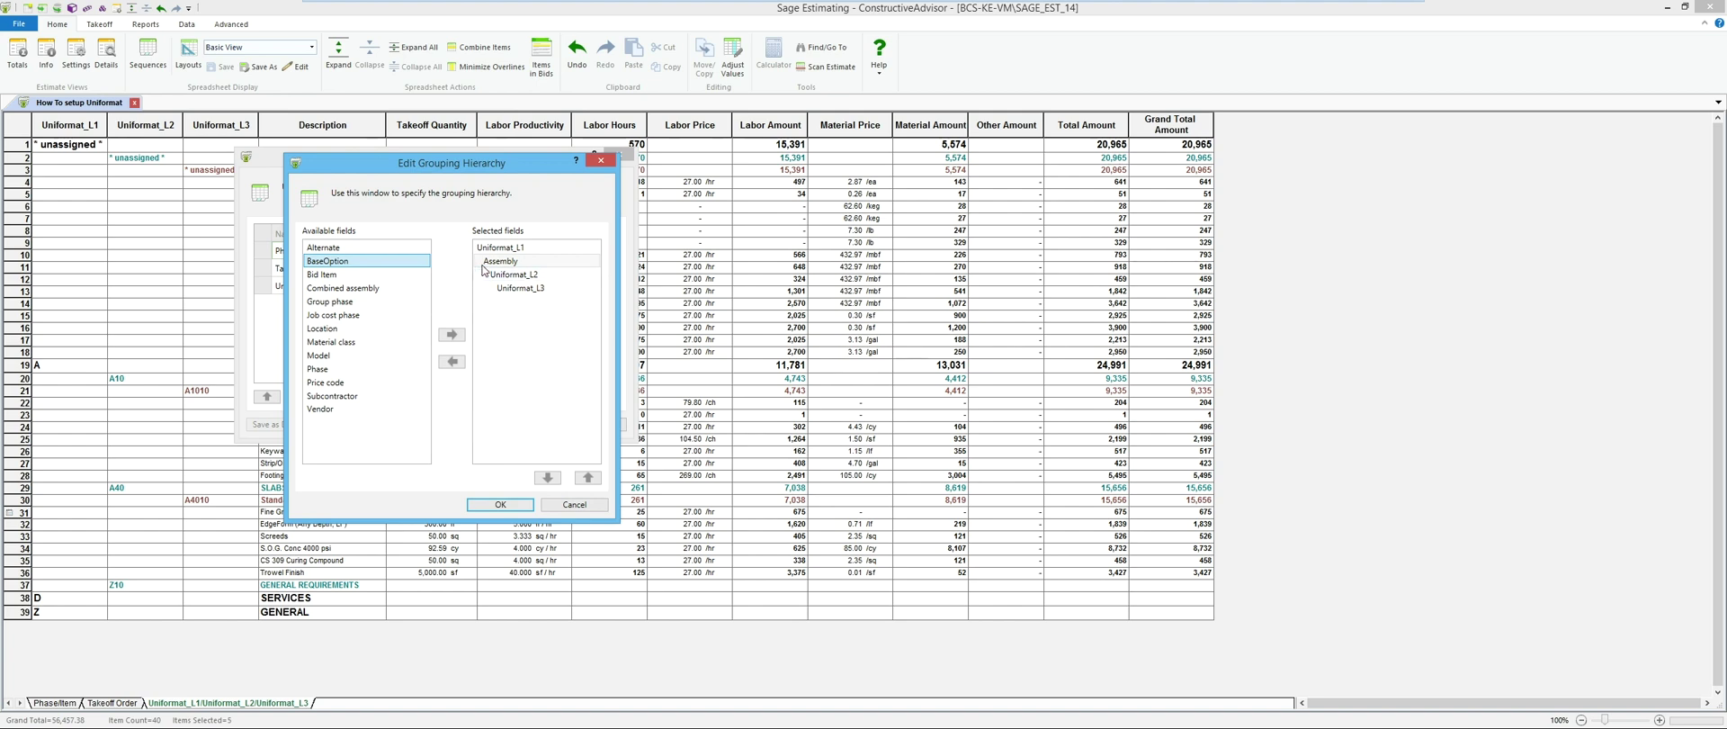
left_click(547, 477)
left_click(547, 477)
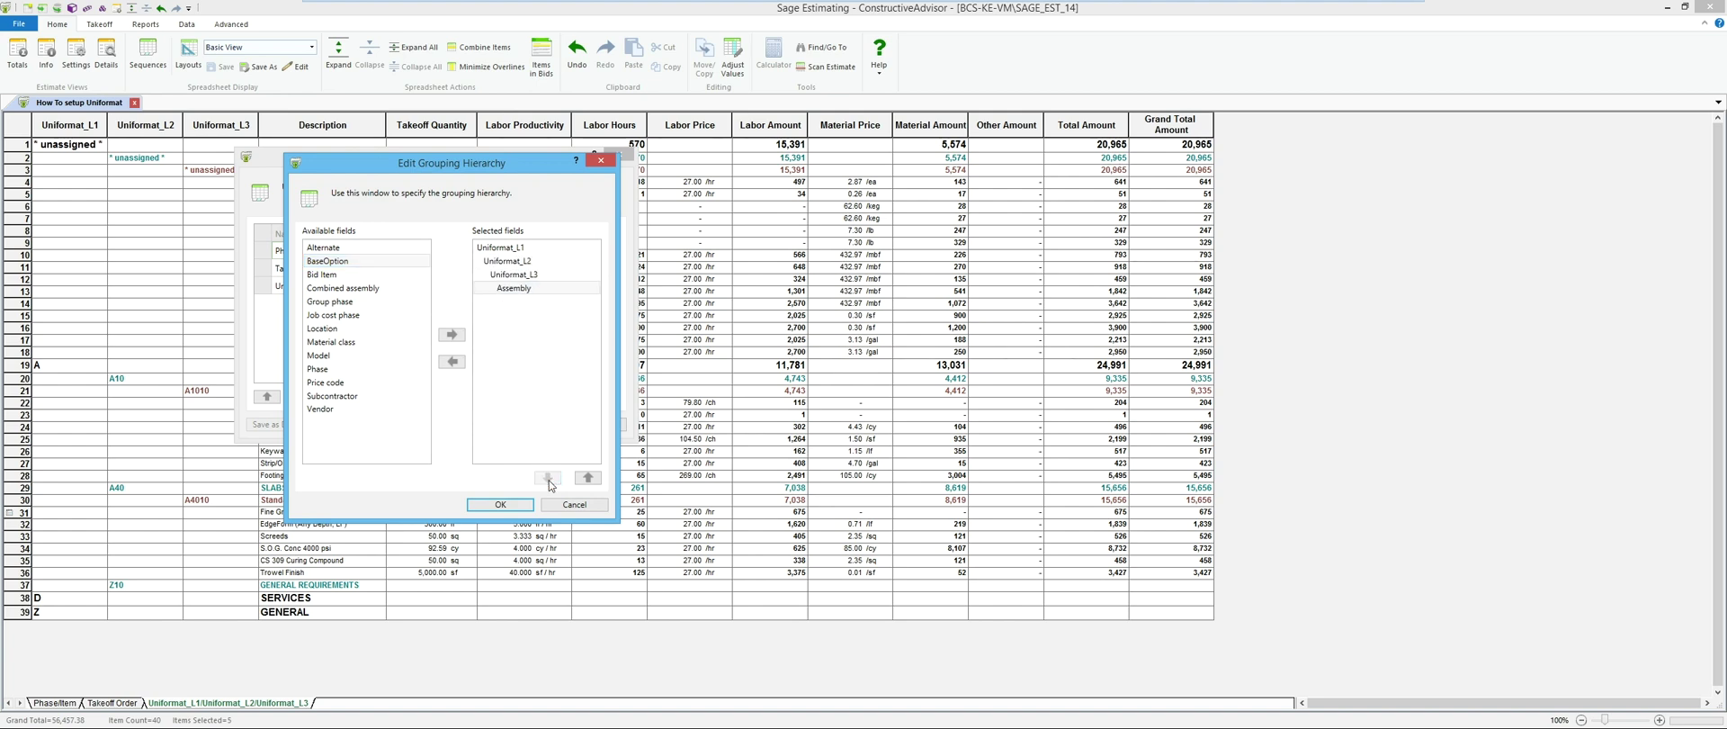
left_click(498, 504)
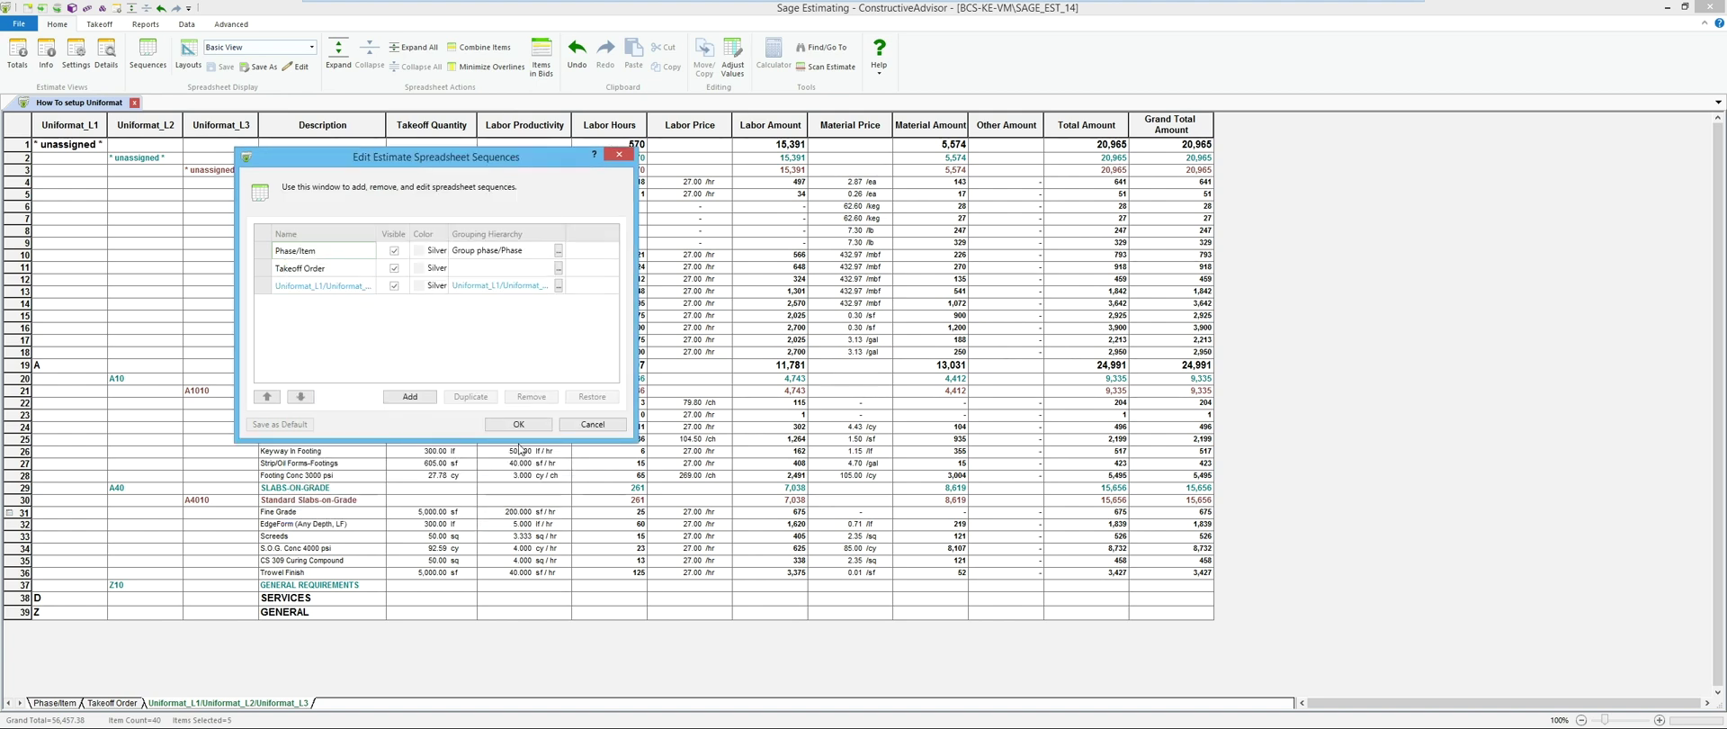
left_click(509, 432)
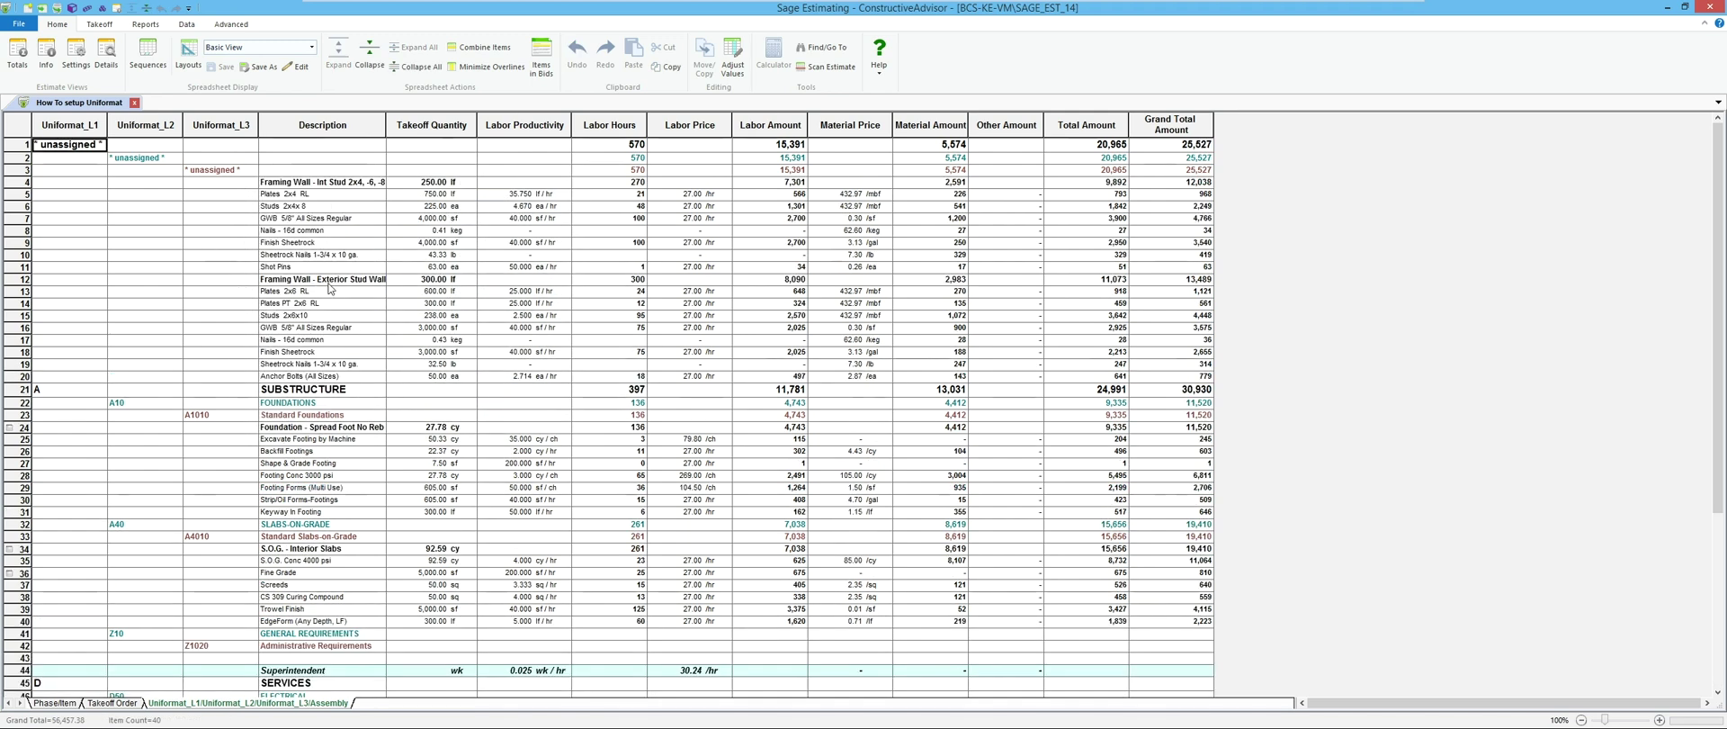
Select the interior stud wall's item rows 5–11
left_click(340, 185)
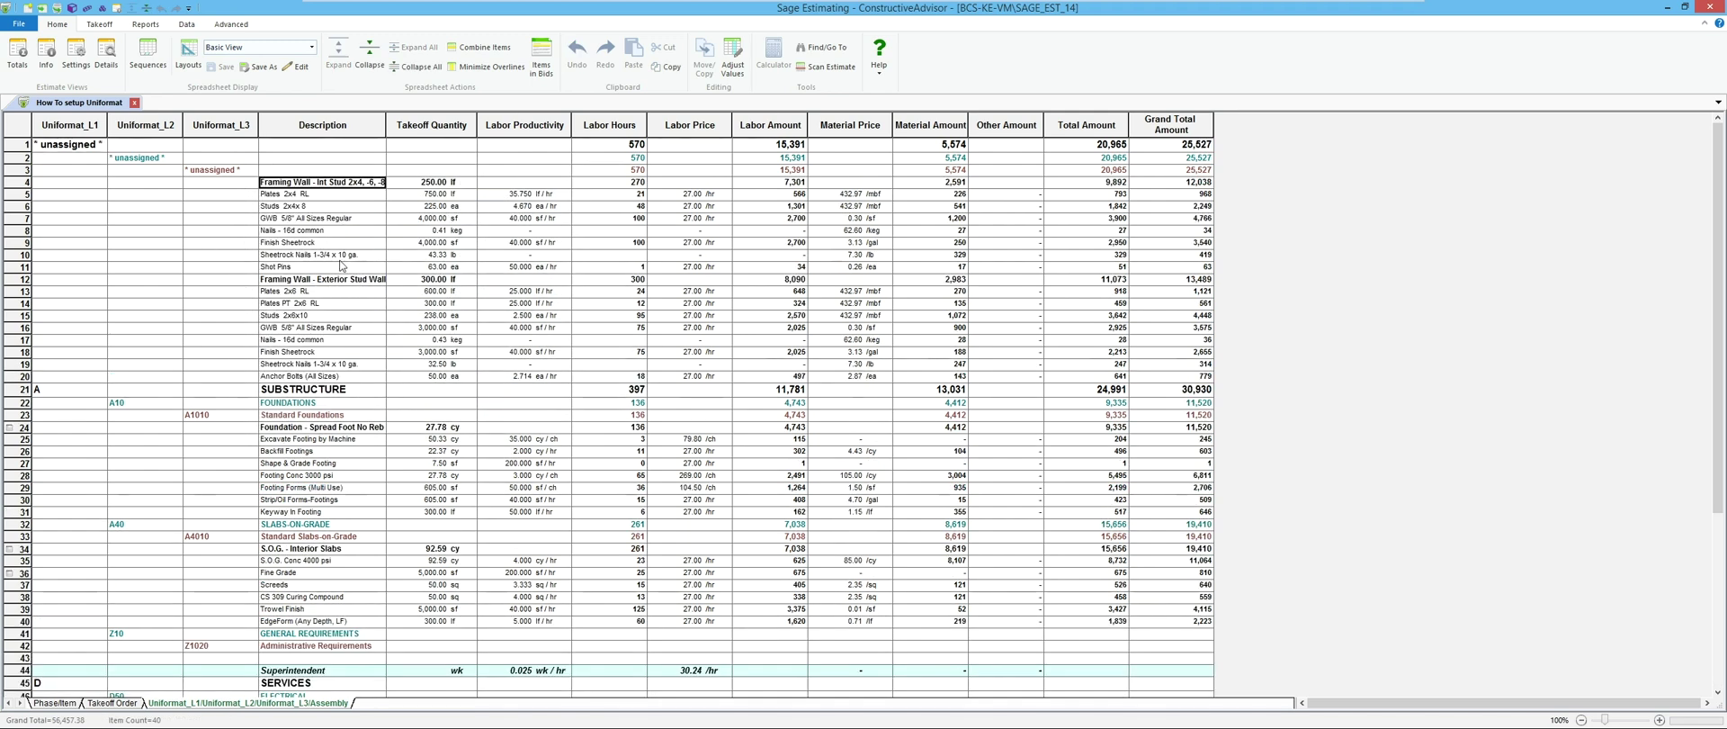
left_click(341, 282)
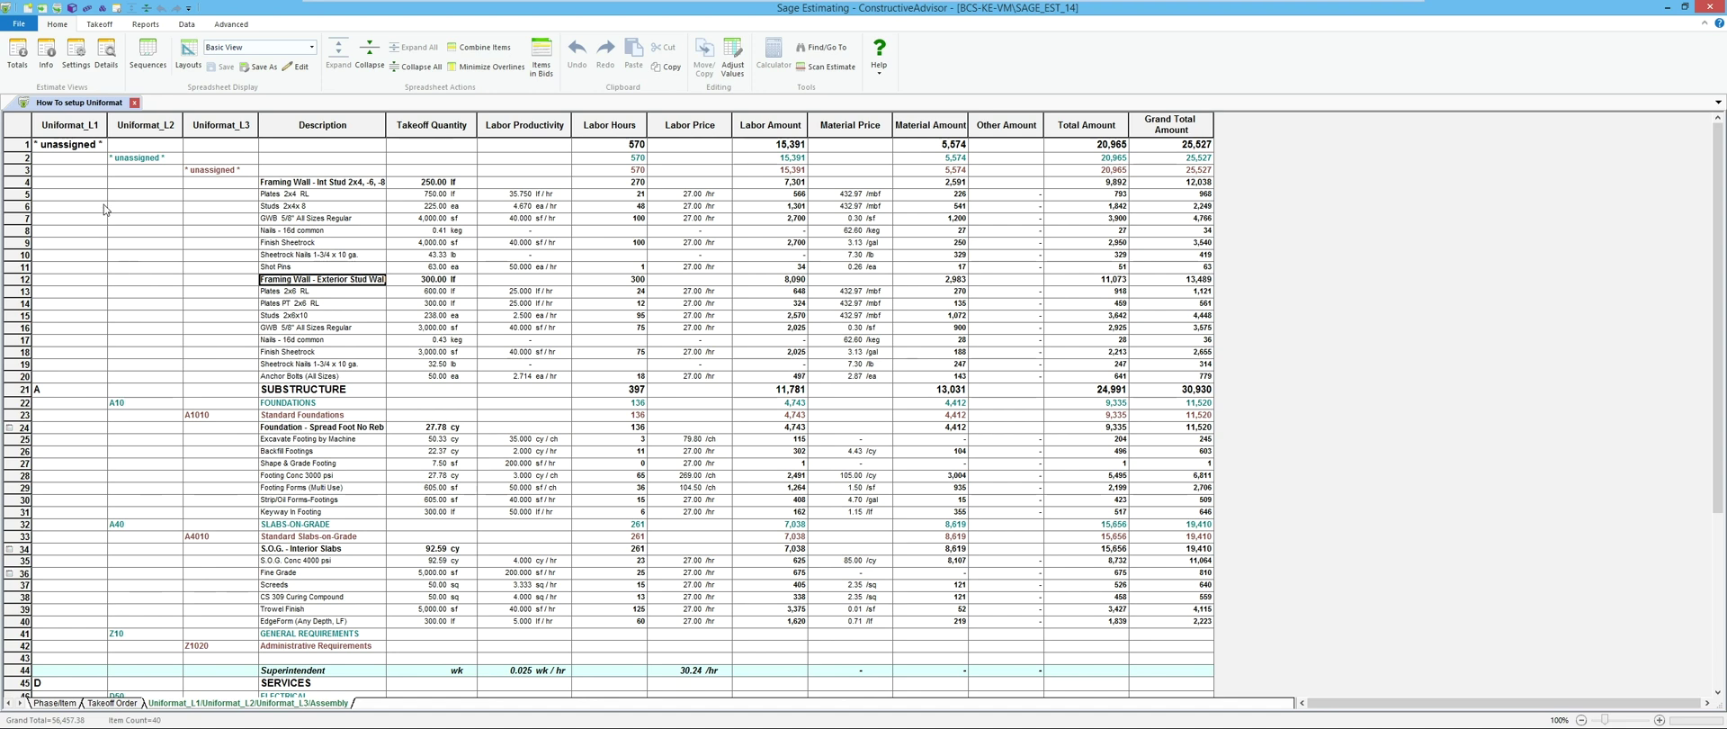
left_click_drag(27, 194, 34, 260)
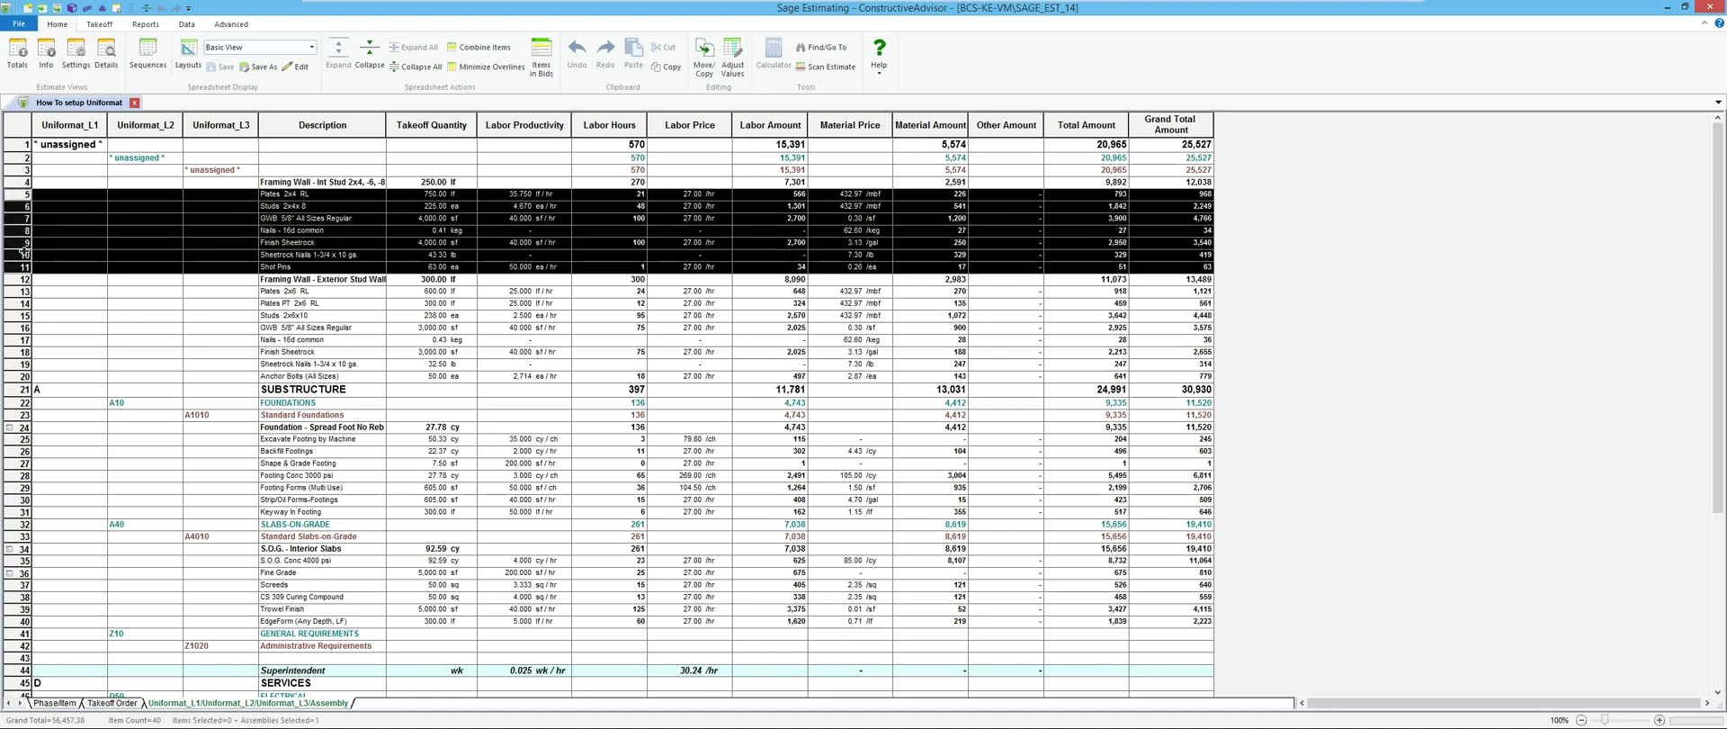
Move the selected rows, choosing C1010 Interior Partitions from the database Uniformat_L3 list
right_click(23, 245)
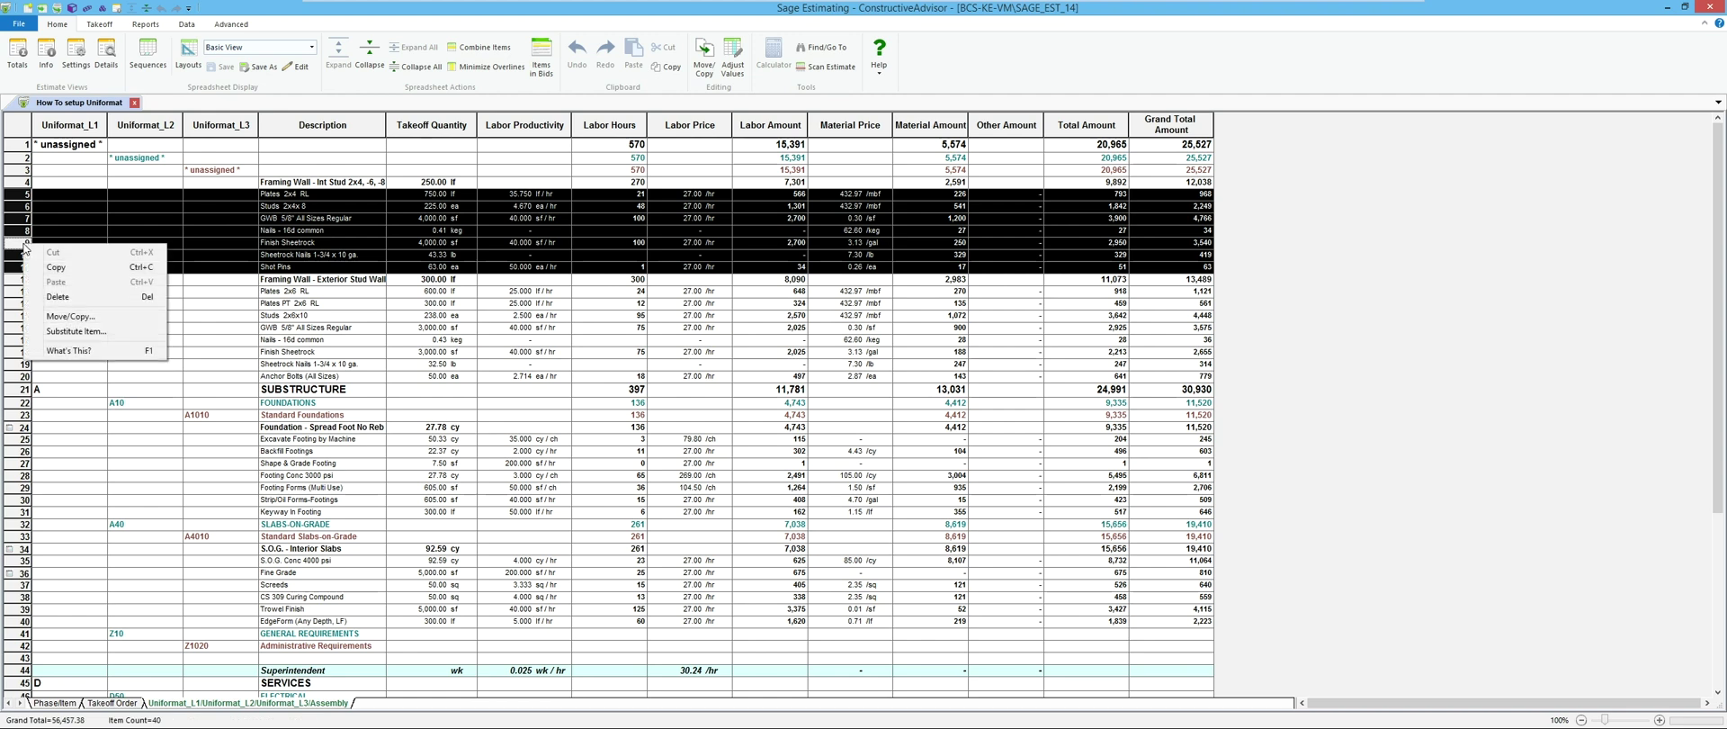
left_click(70, 316)
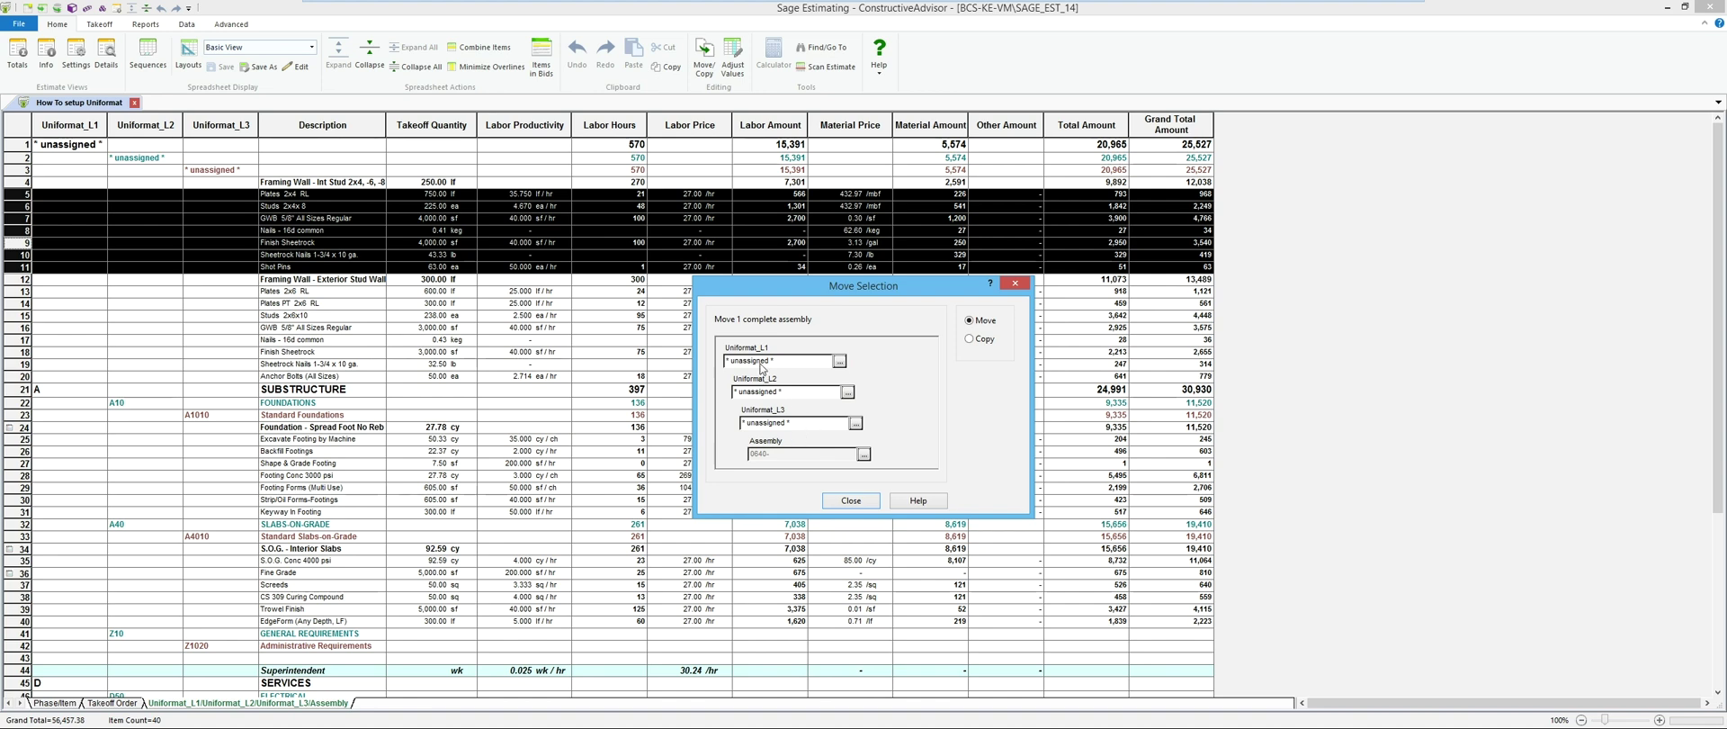
left_click(857, 423)
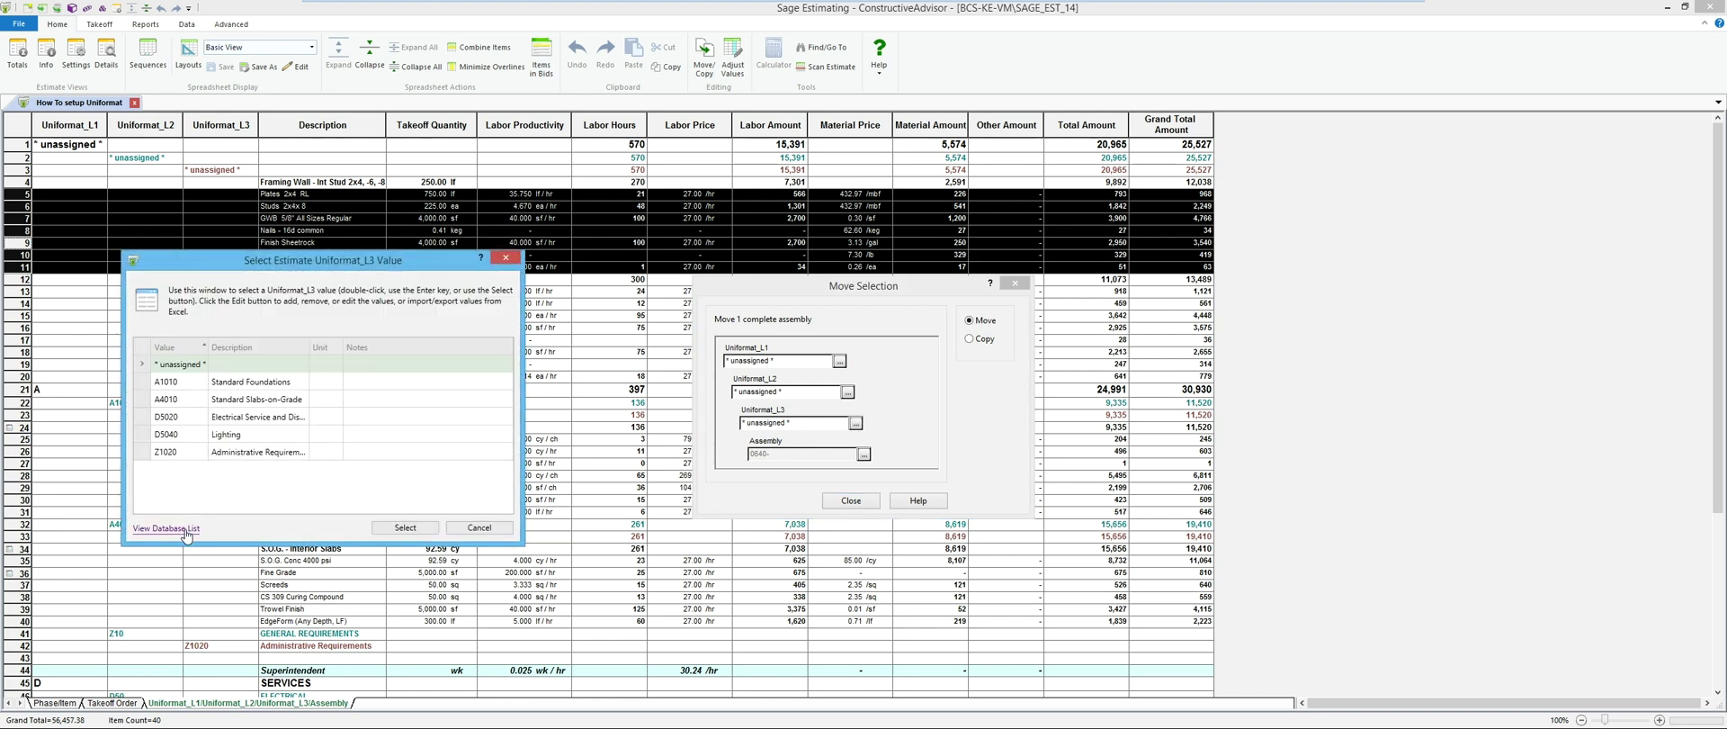
left_click(191, 527)
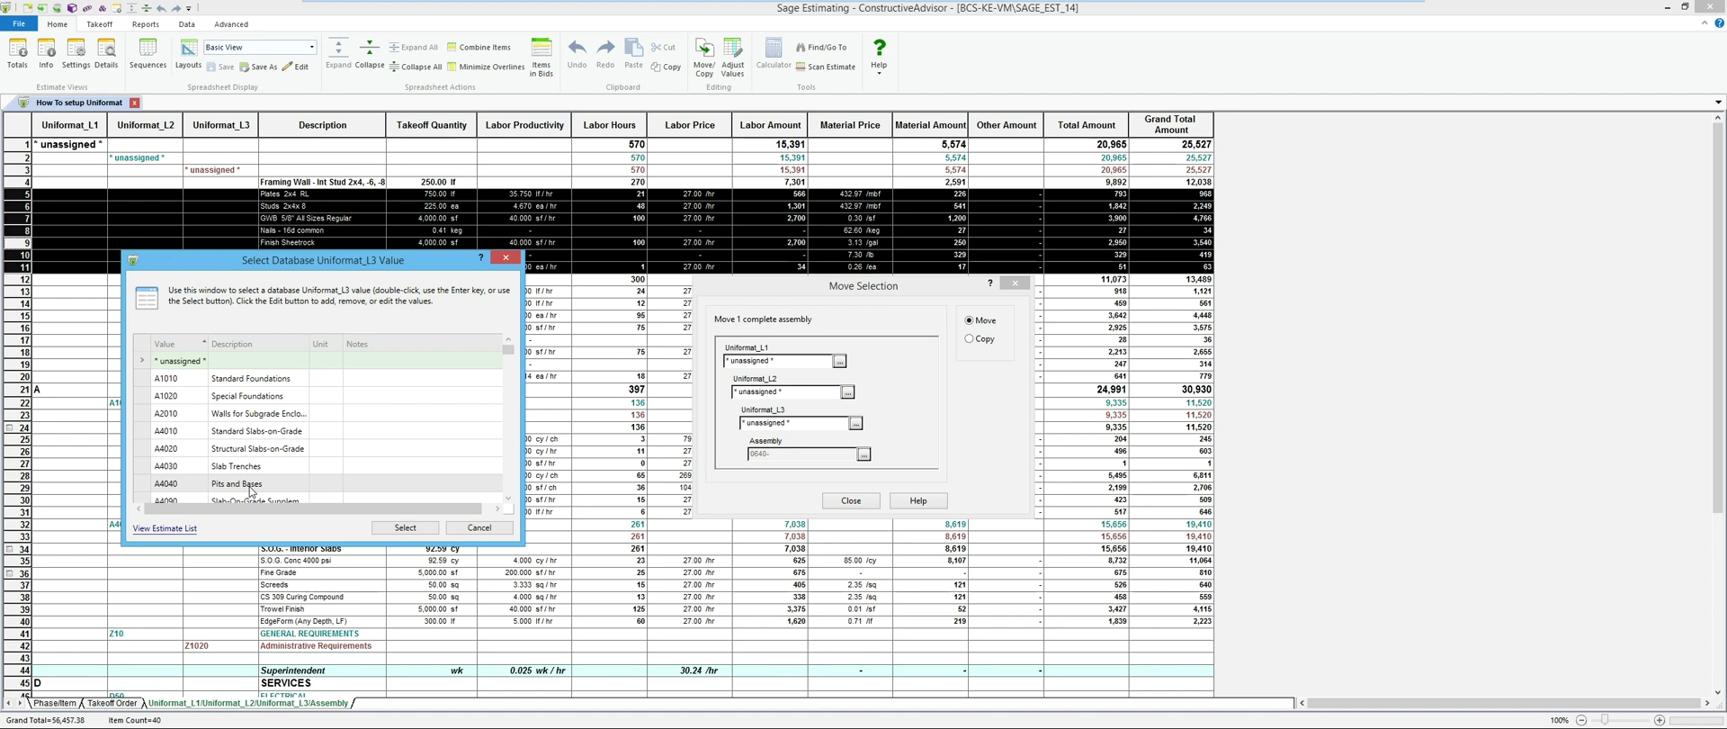
scroll(251, 489, "down", 4)
scroll(251, 488, "down", 4)
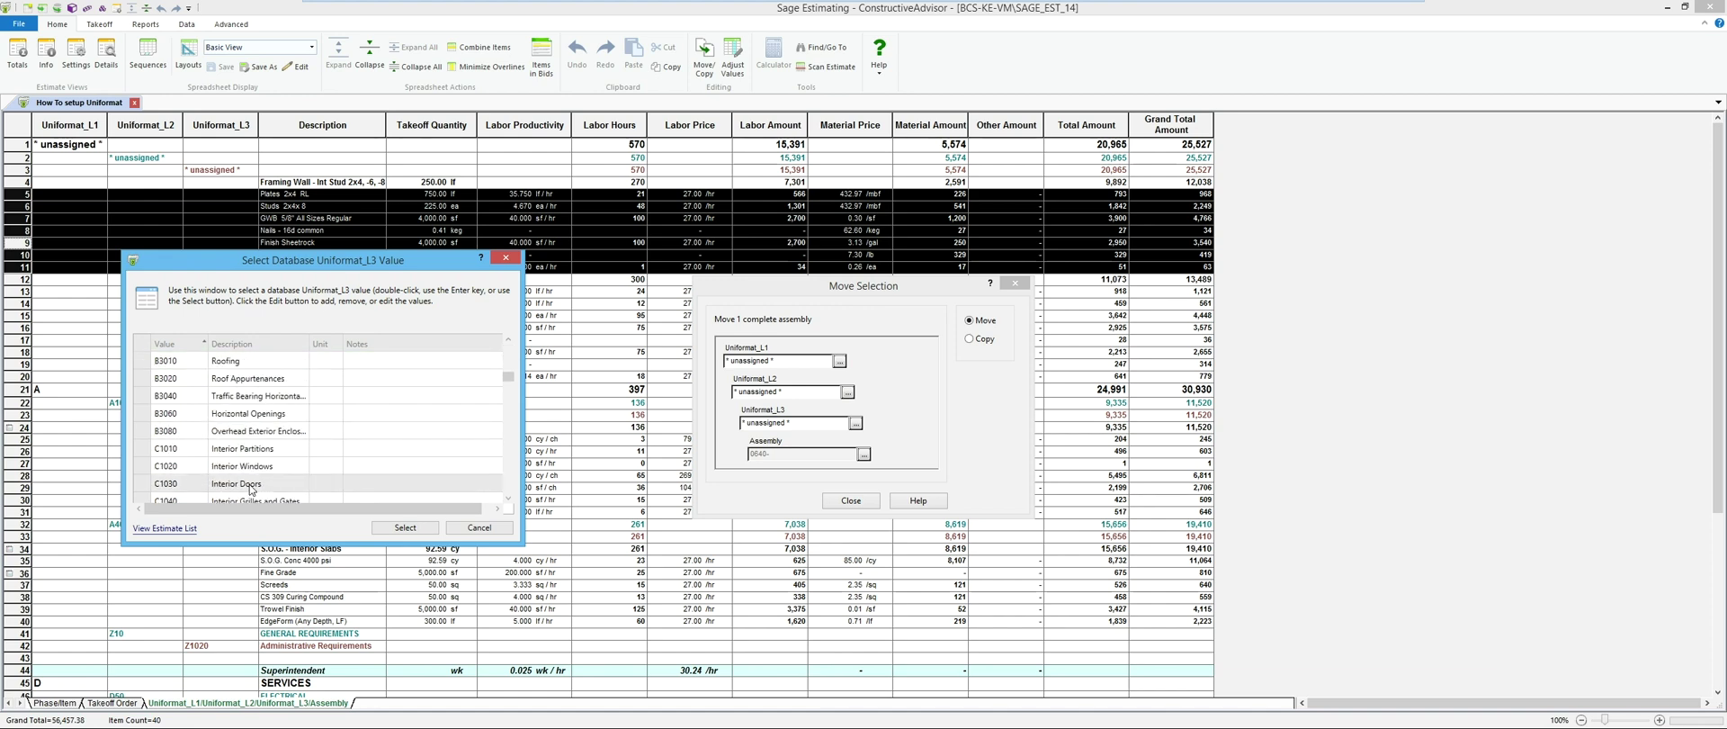
left_click(225, 395)
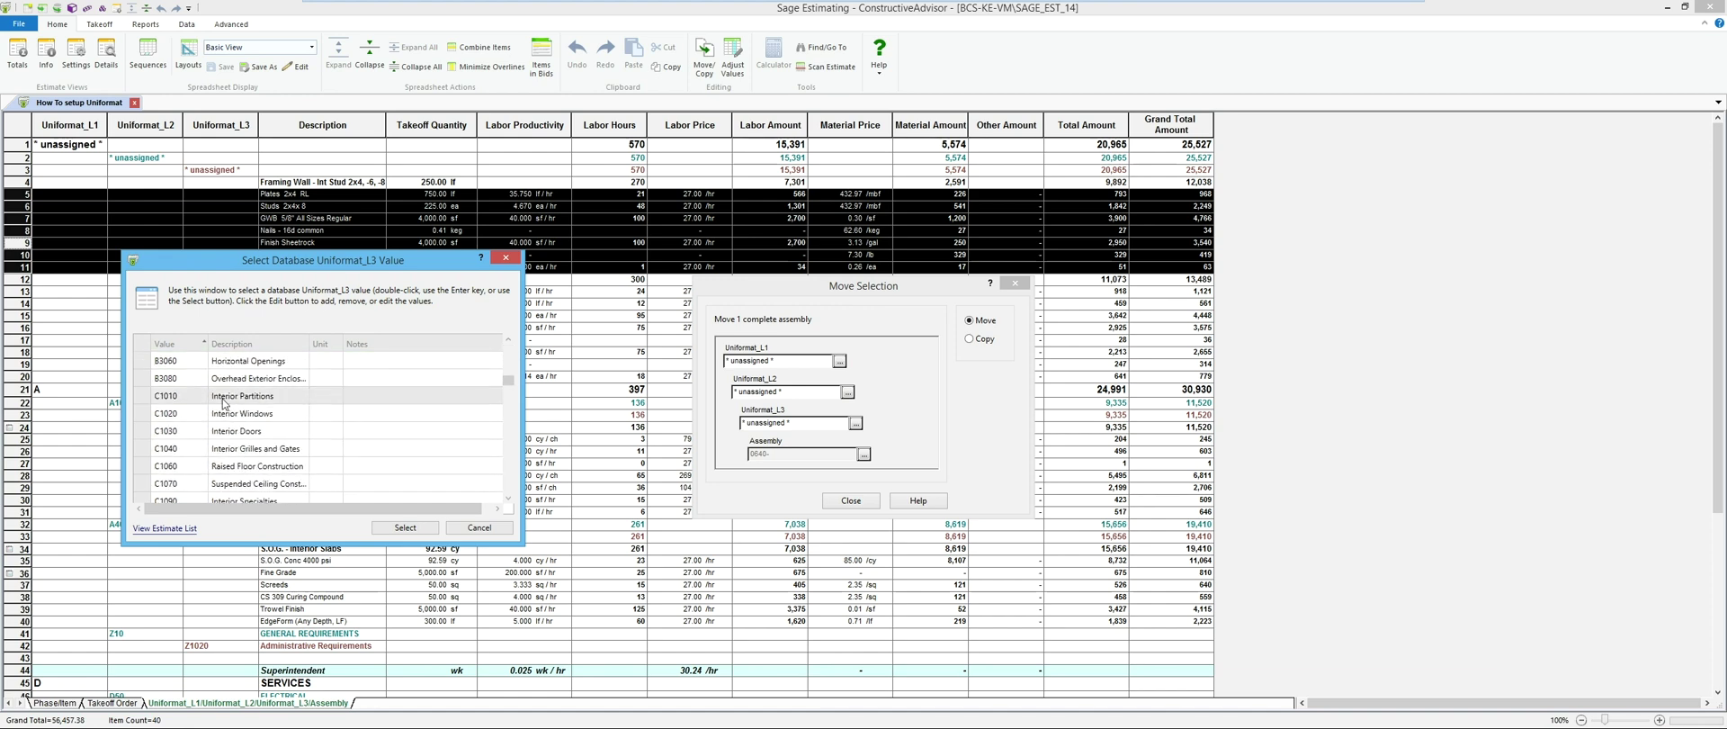
left_click(405, 528)
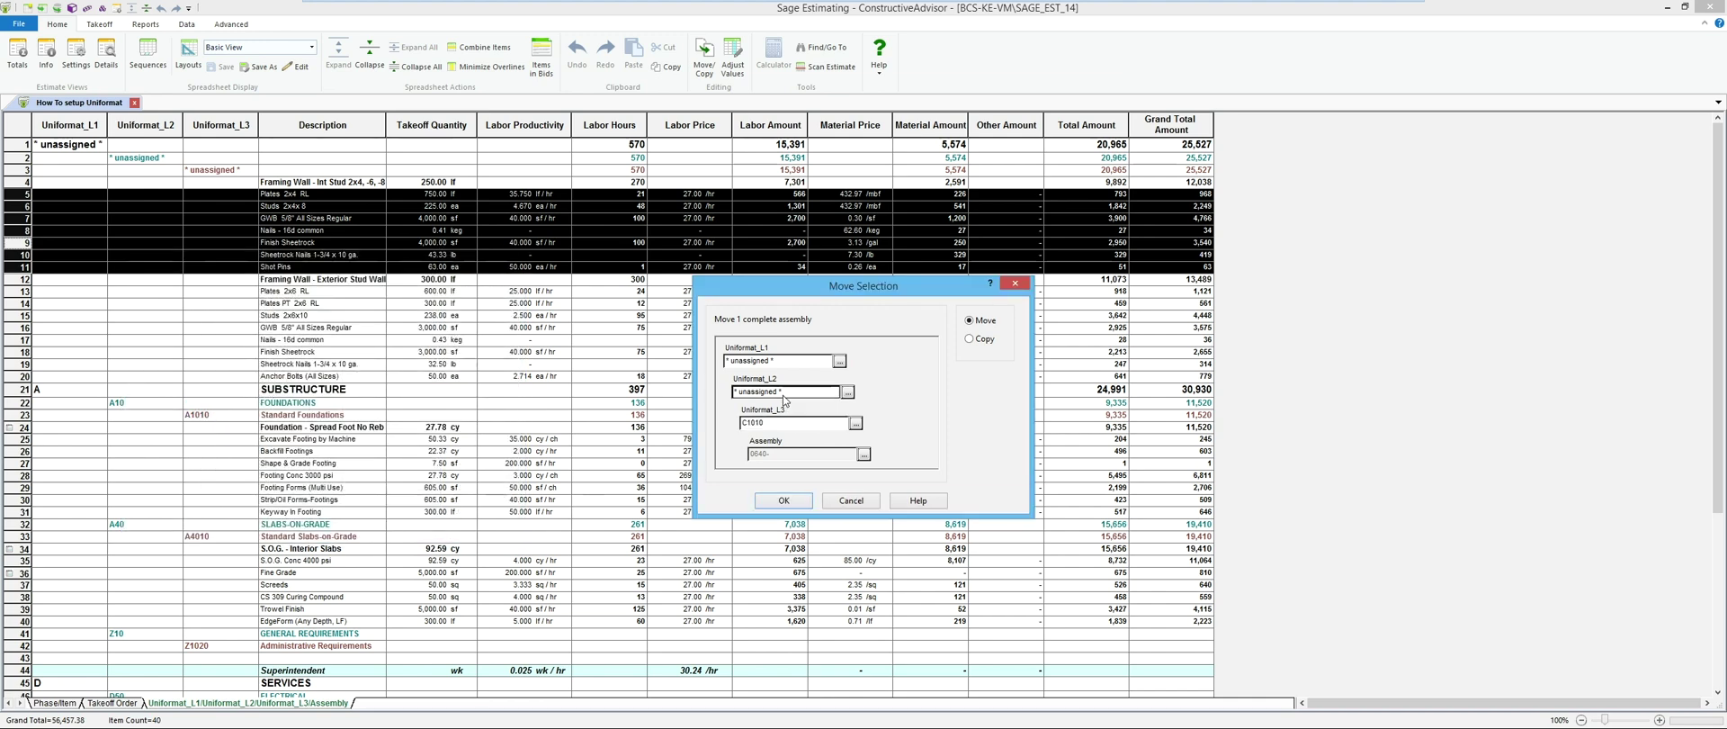
Set Uniformat level 2 to C10 and level 1 to C, and confirm the move
left_click_drag(784, 394, 708, 399)
type("C1")
double_click(785, 362)
type("C")
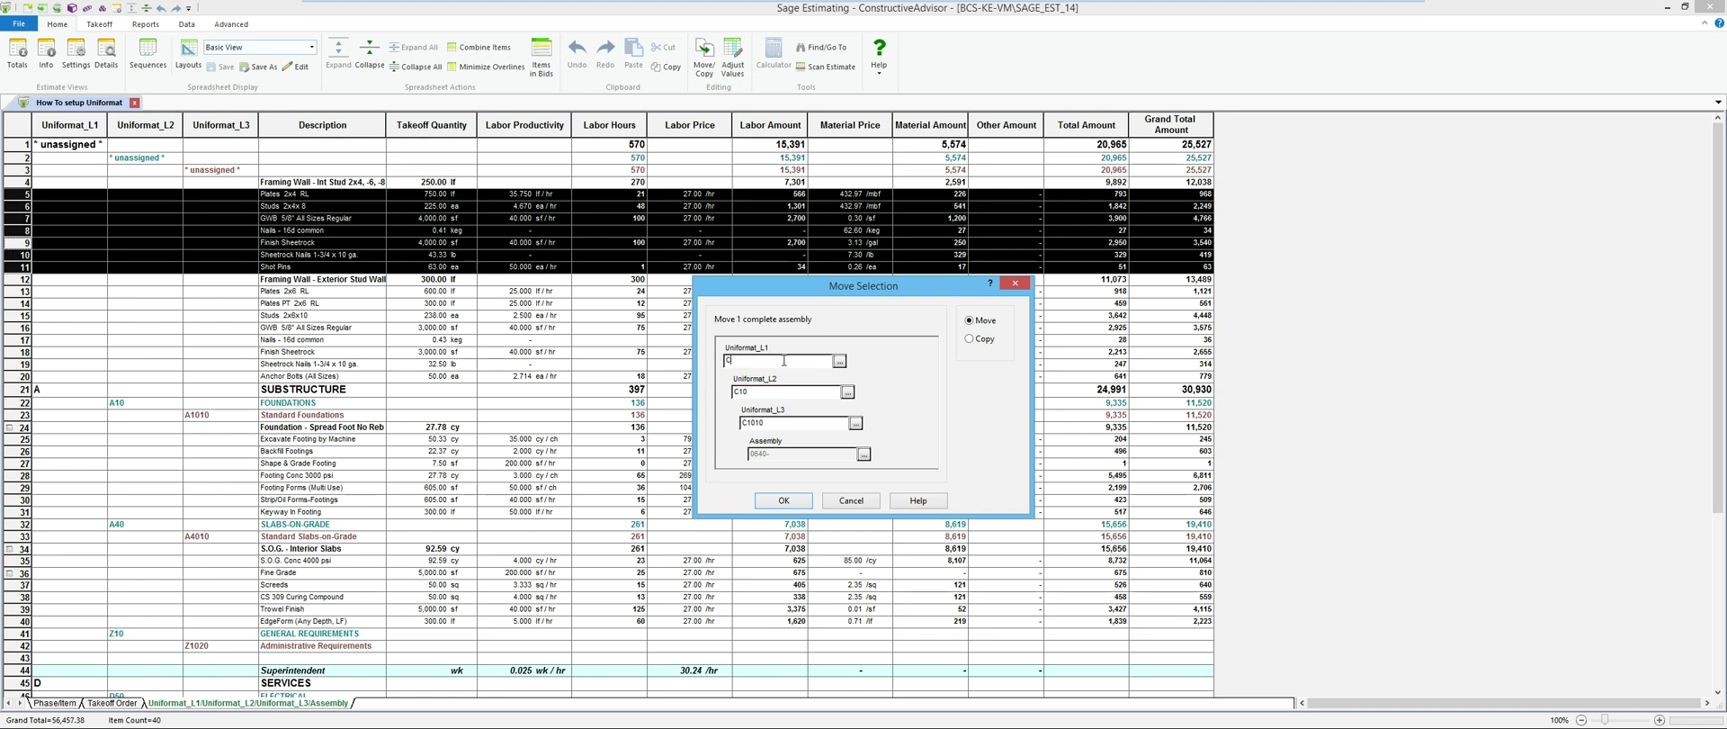
left_click(784, 501)
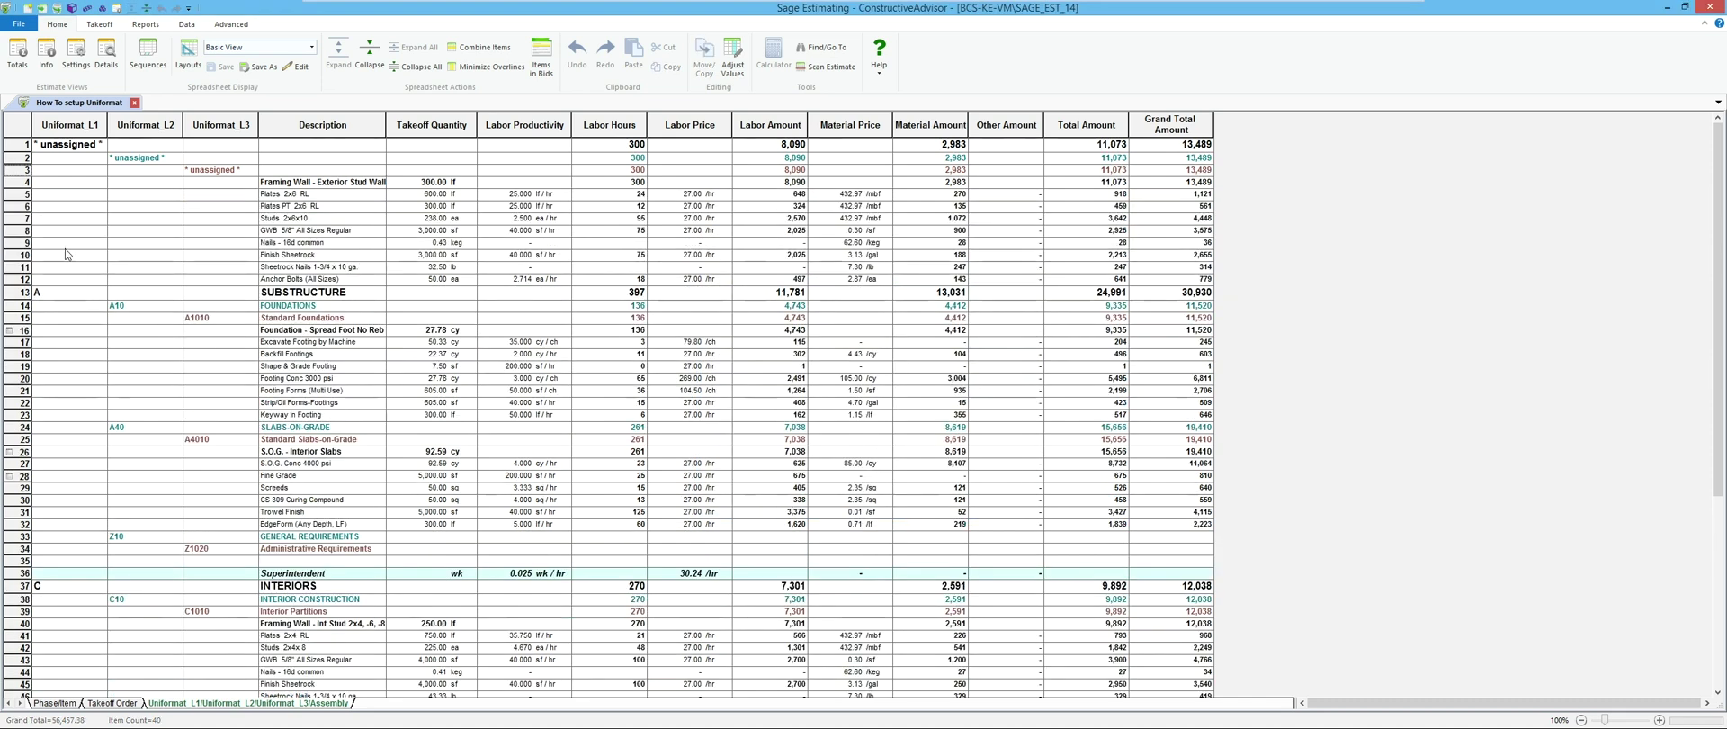
Select the exterior wall's item rows and move them to level-3 code B2010 Exterior Walls
left_click_drag(25, 196, 25, 280)
right_click(25, 256)
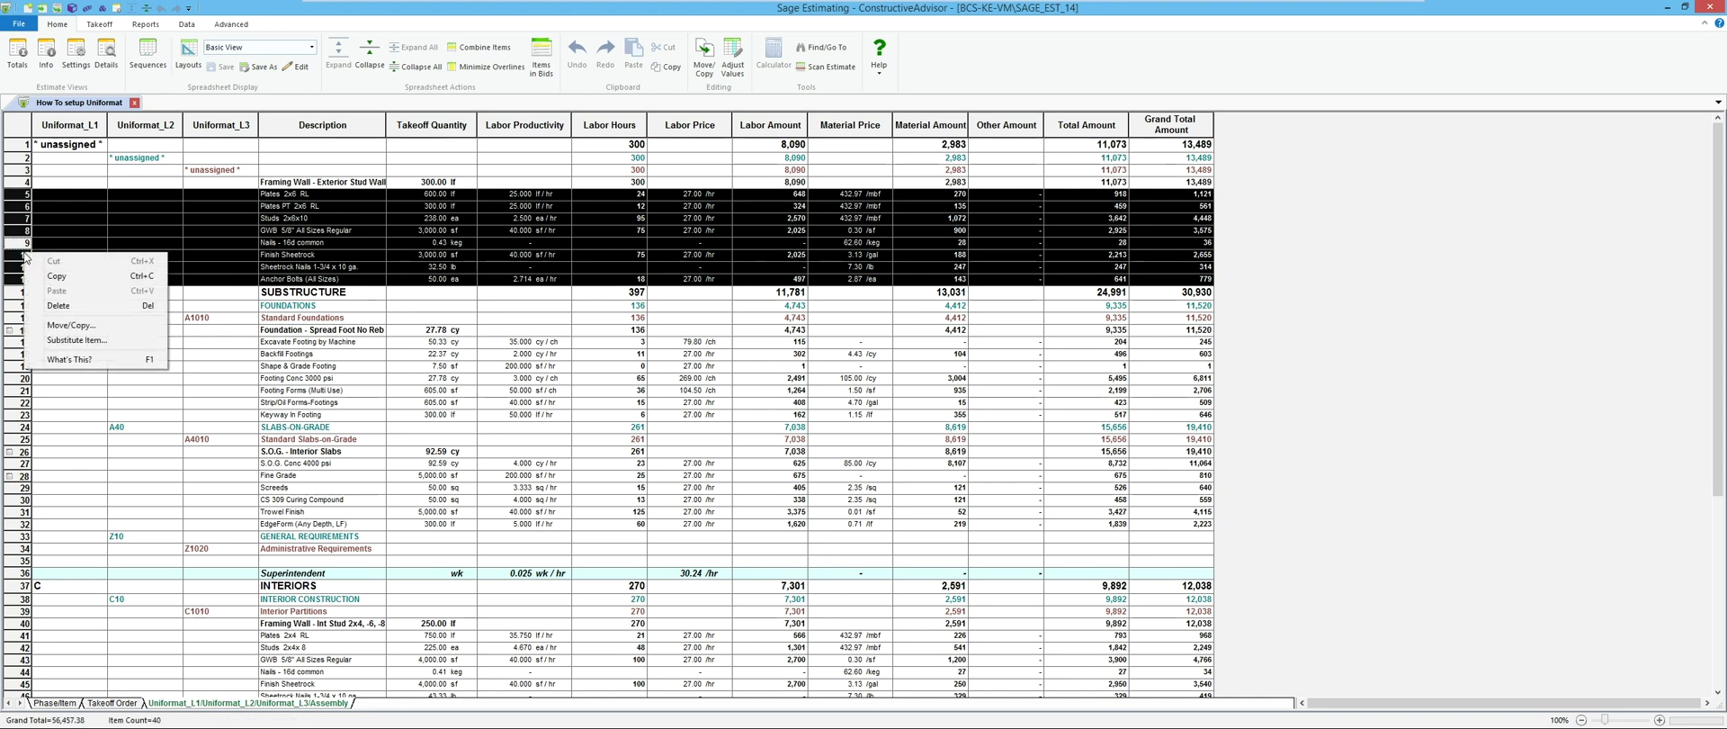
left_click(70, 325)
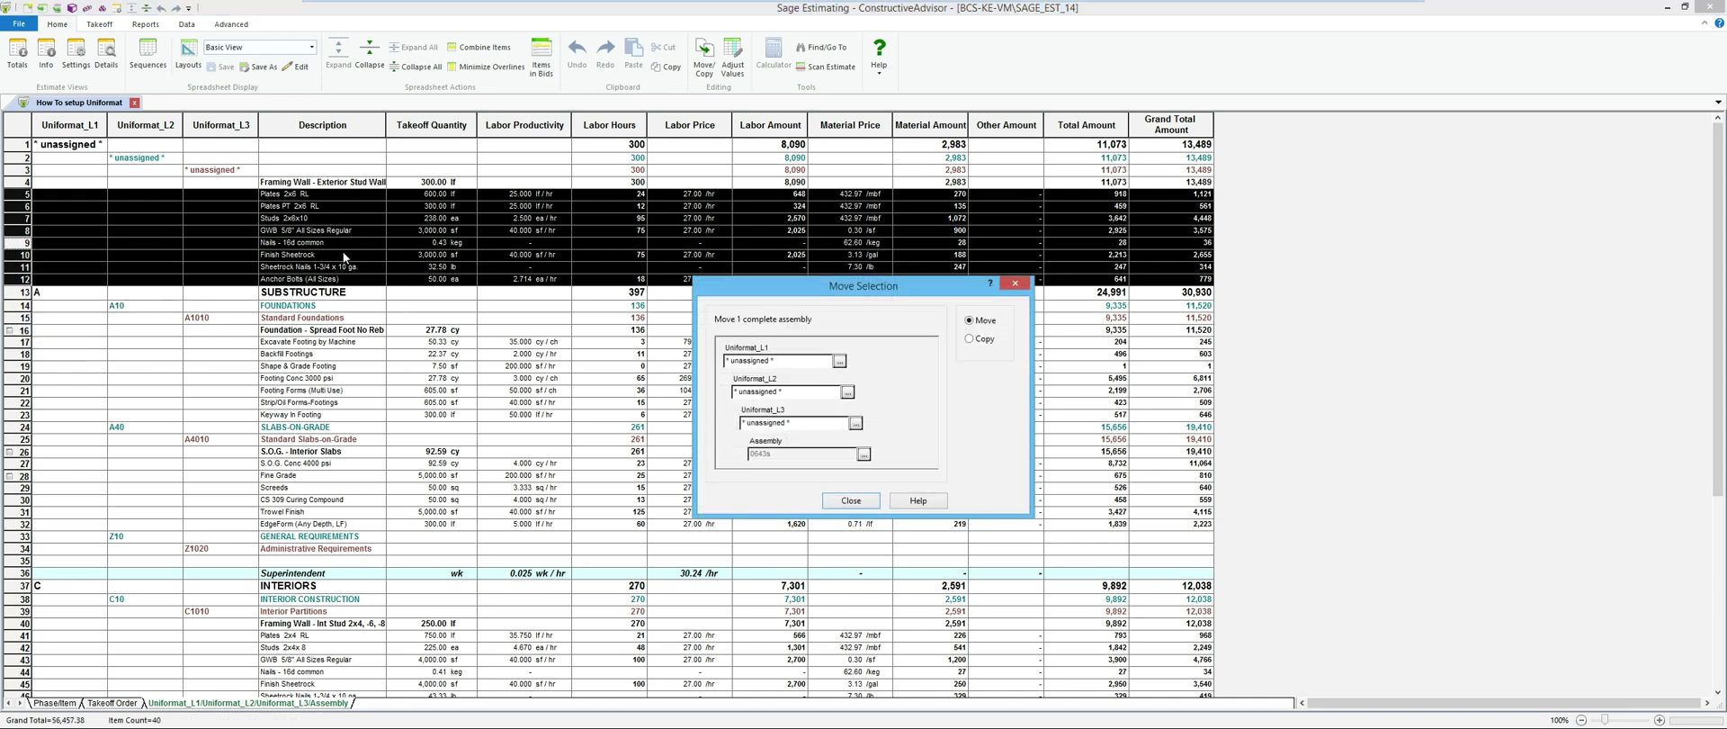
left_click(856, 422)
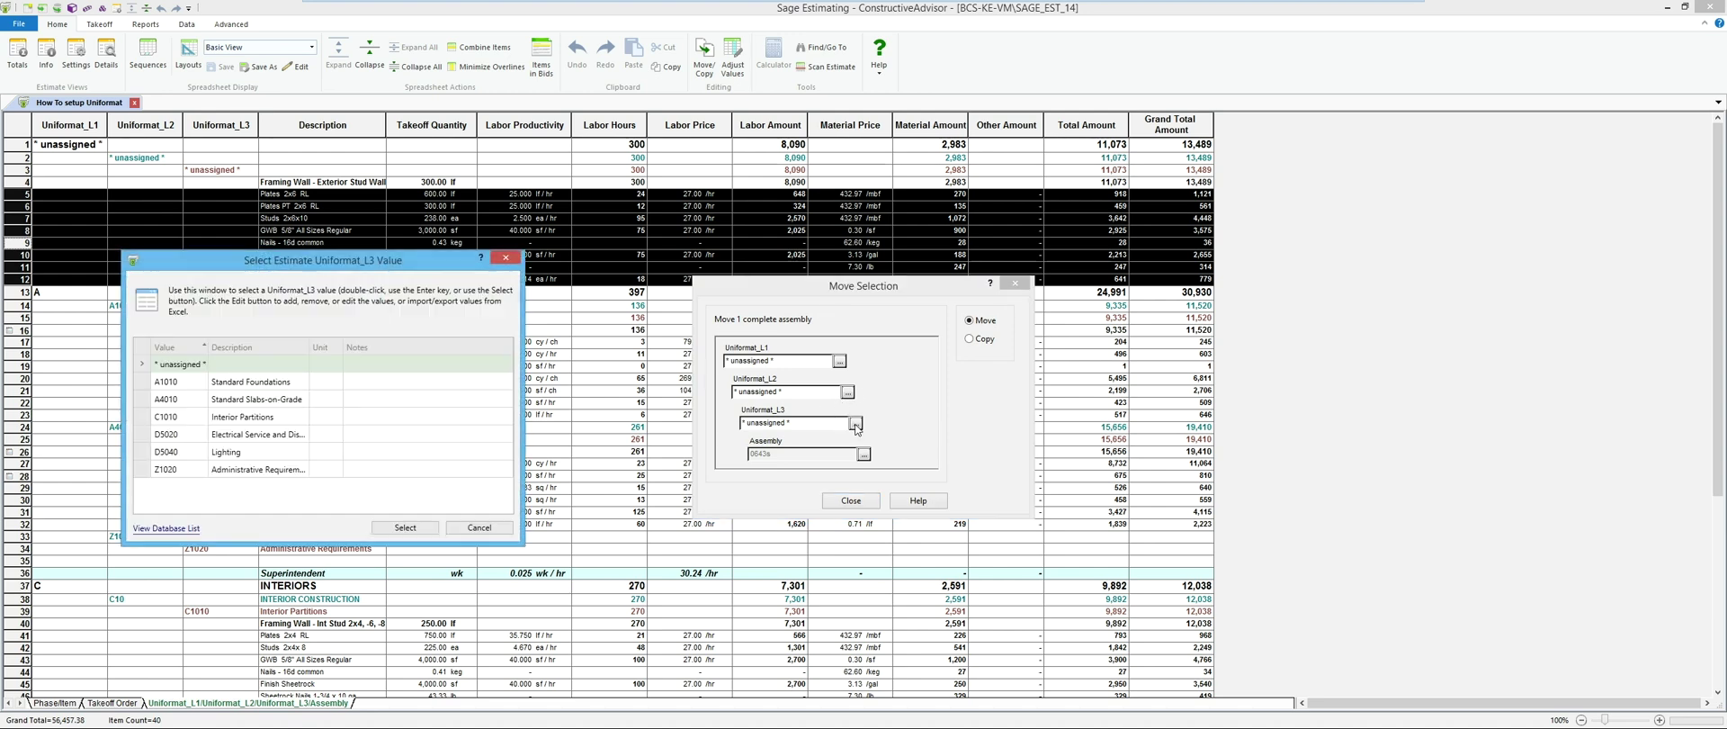
left_click(168, 529)
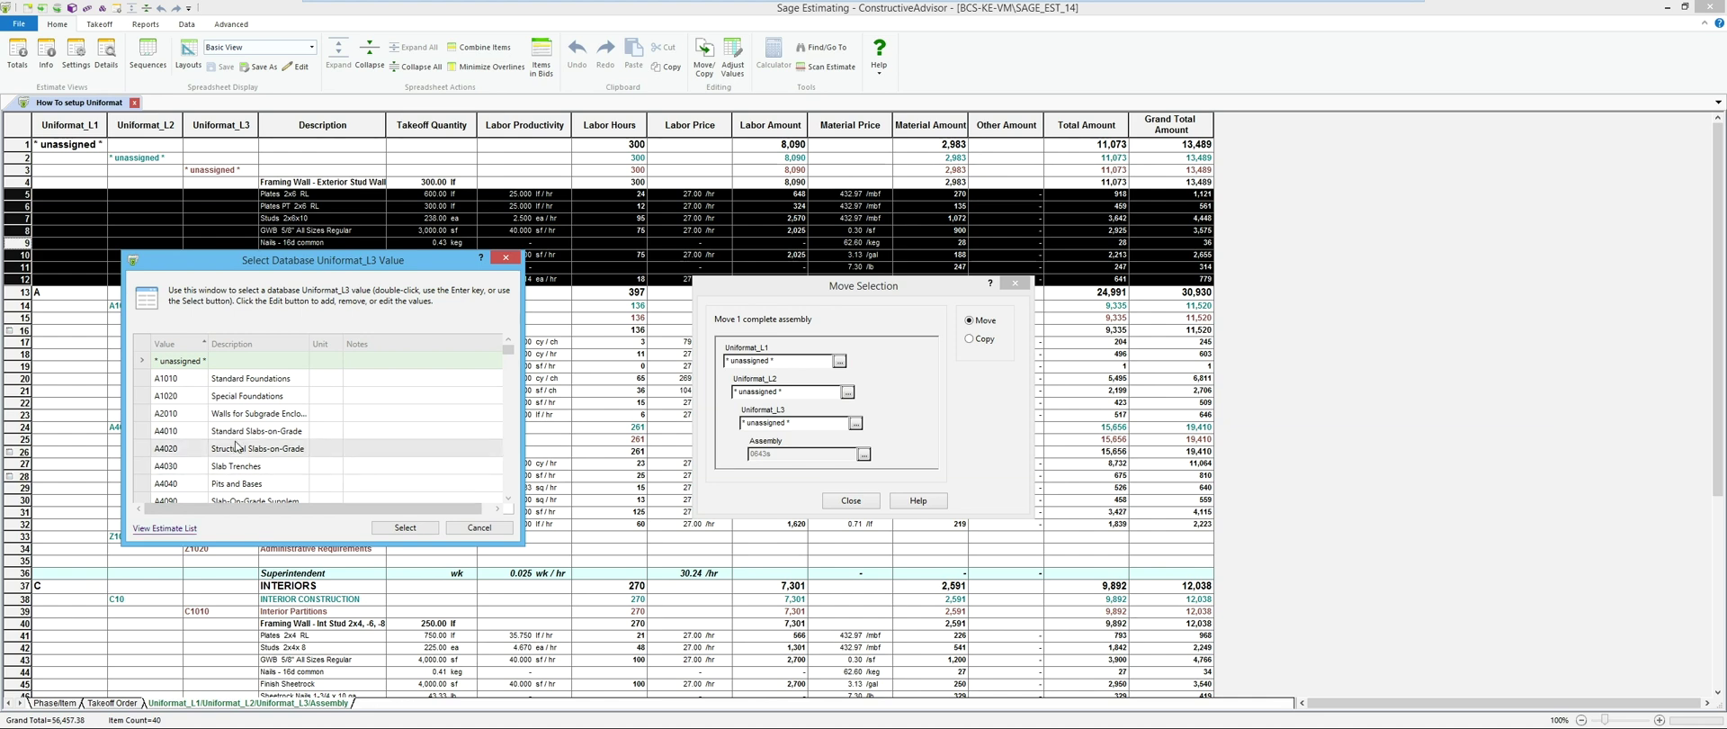
scroll(236, 444, "down", 3)
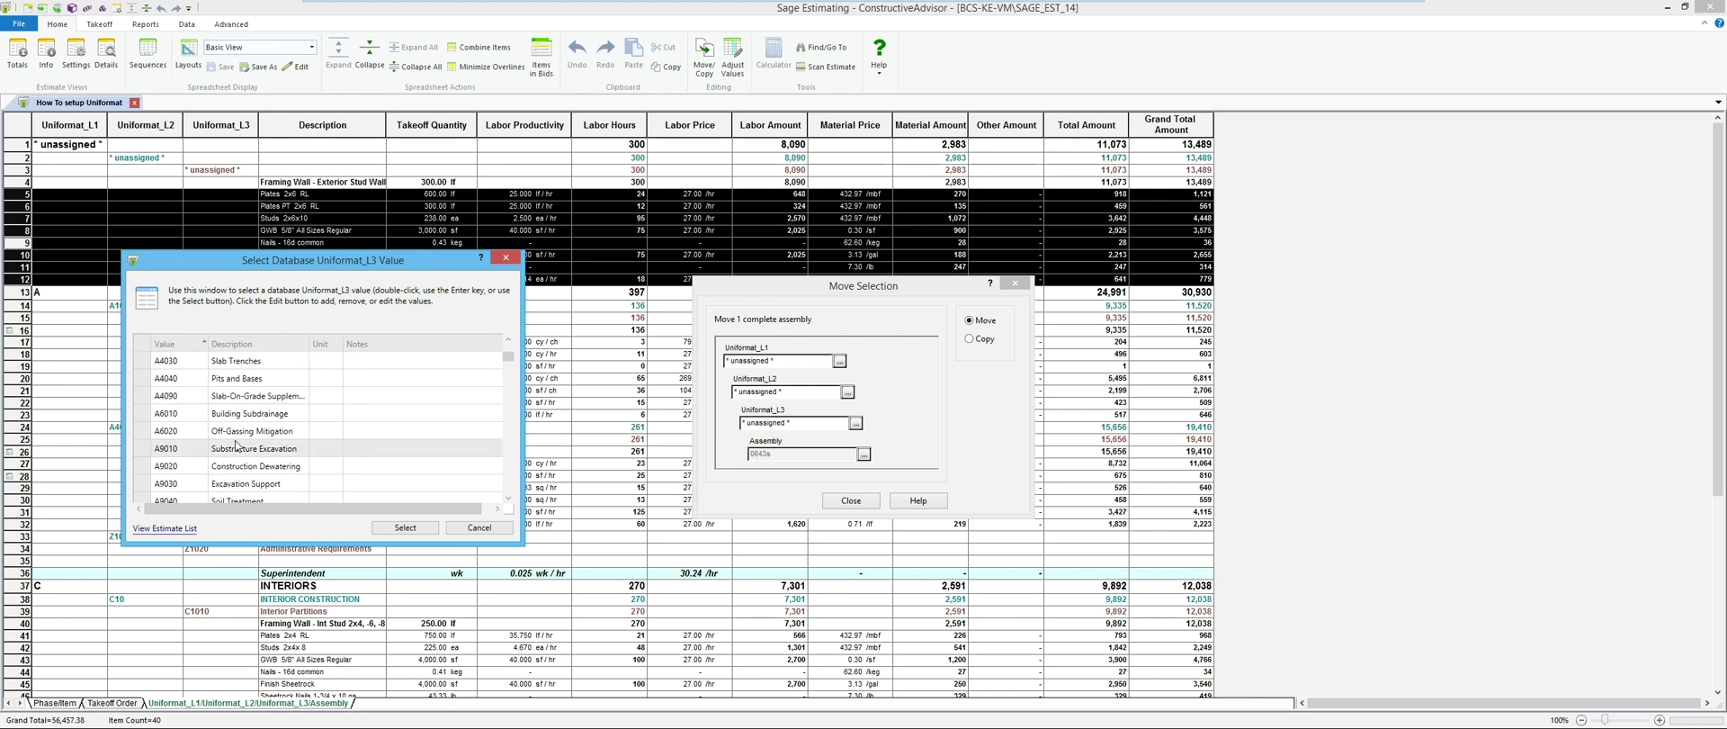
scroll(236, 445, "down", 1)
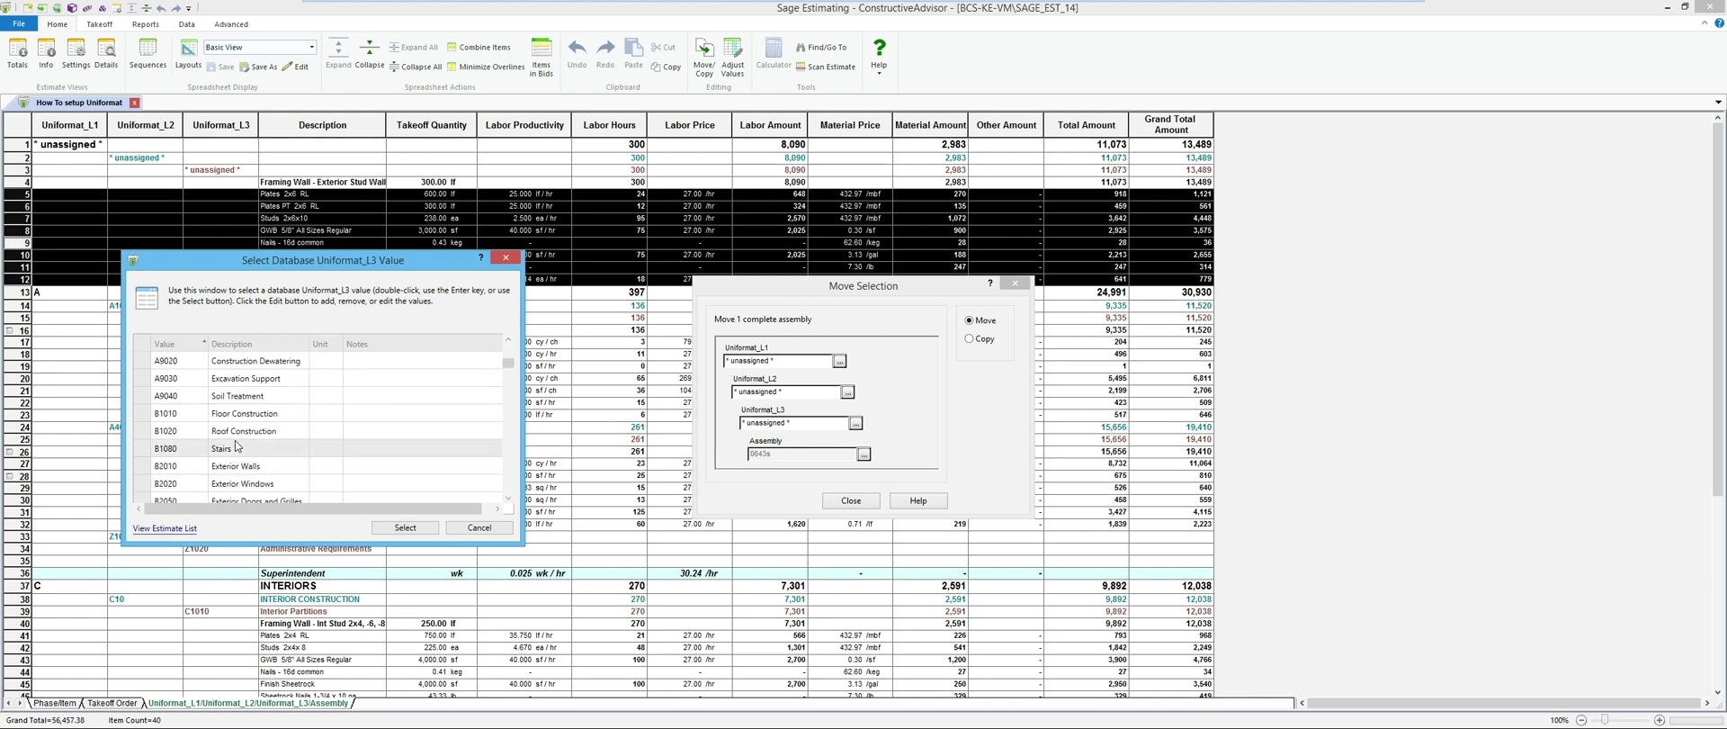
left_click(237, 467)
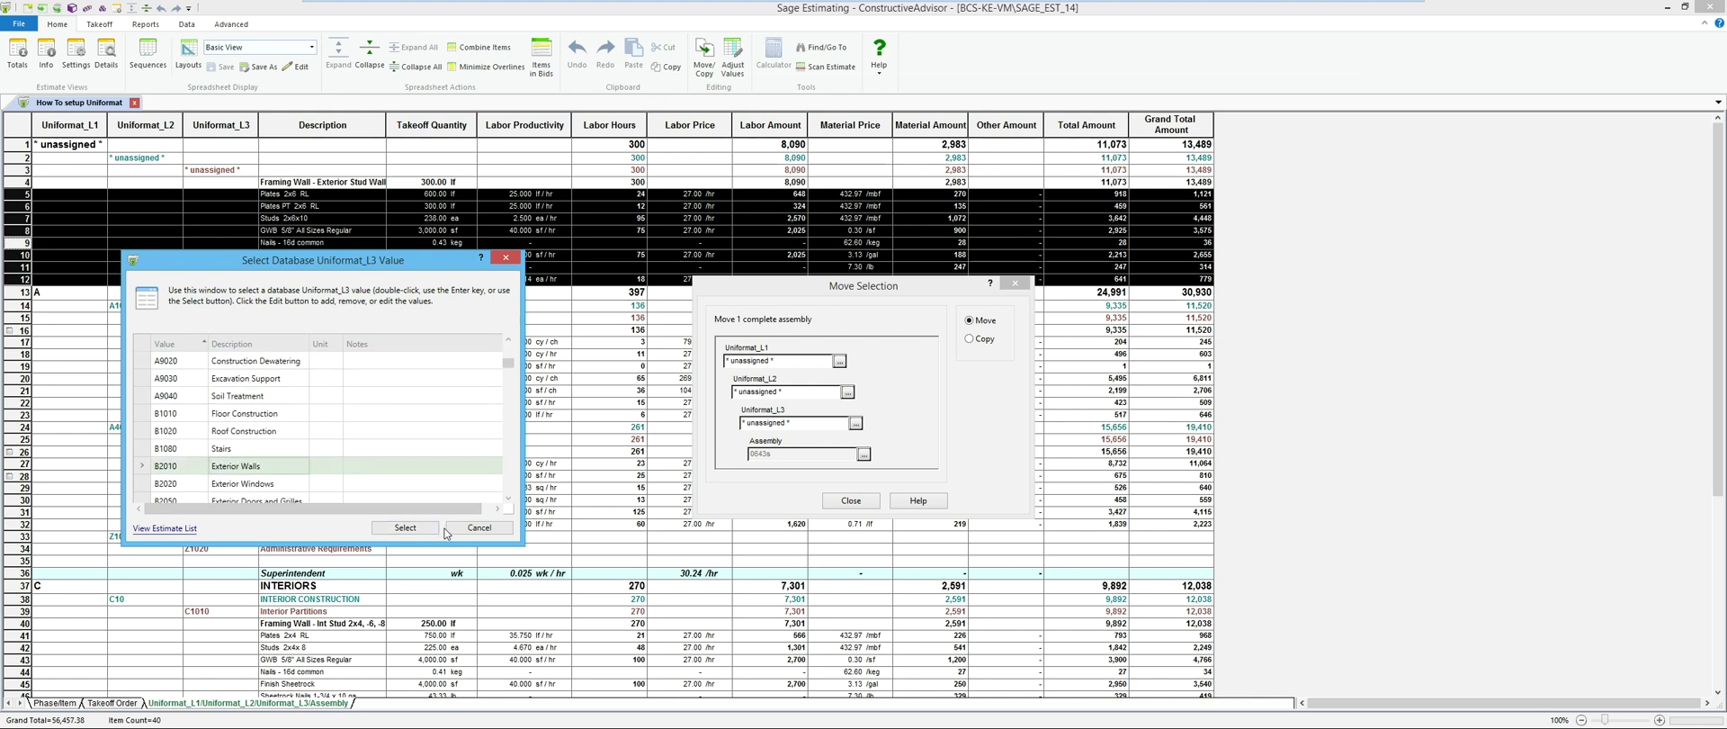
left_click(410, 529)
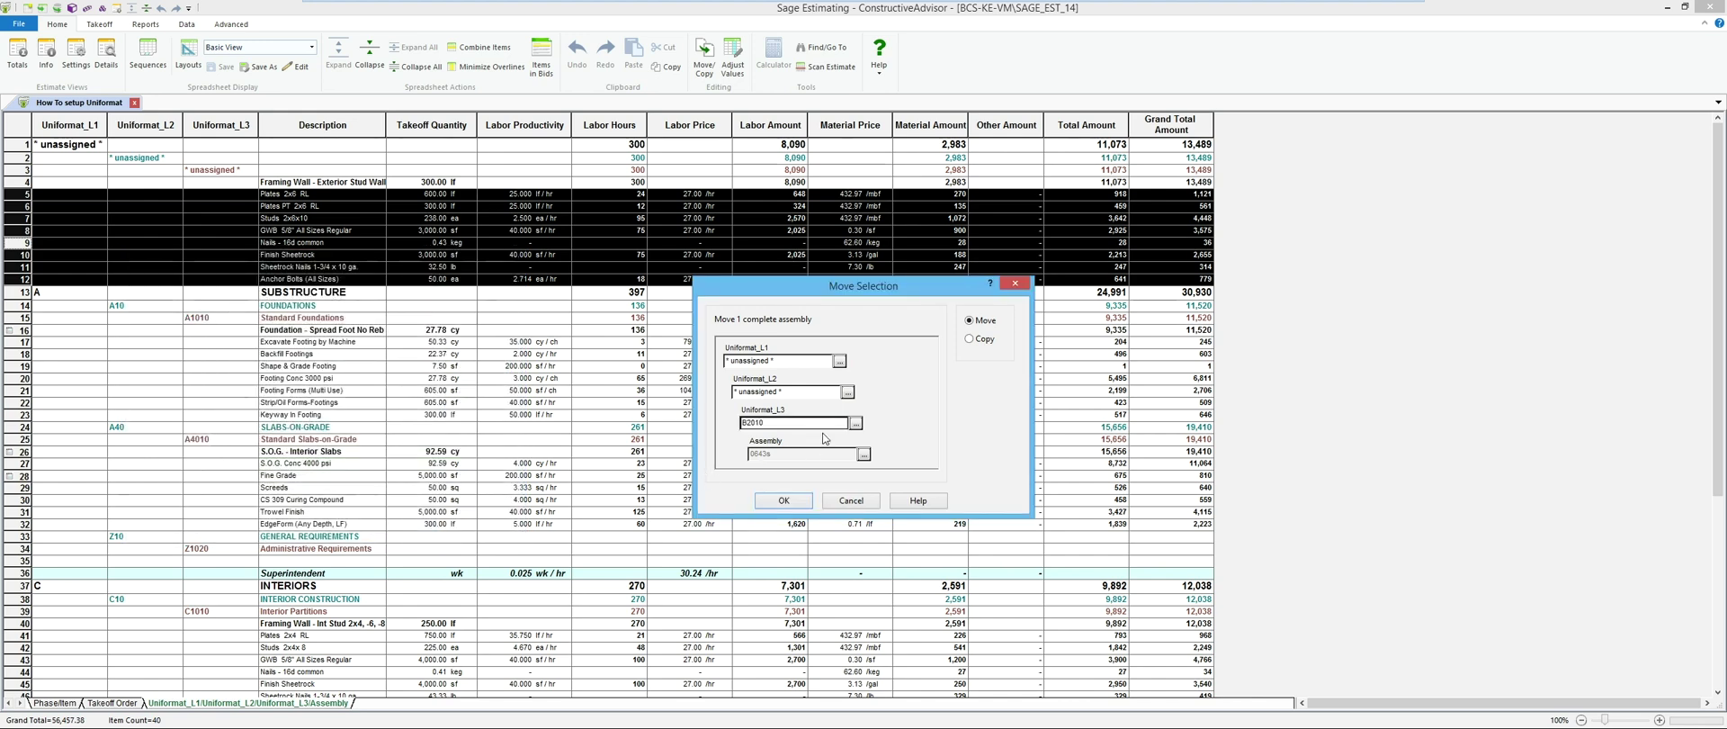
Set Uniformat level 2 to B20 and level 1 to B, and confirm the move
left_click(805, 393)
type("B20")
left_click(788, 363)
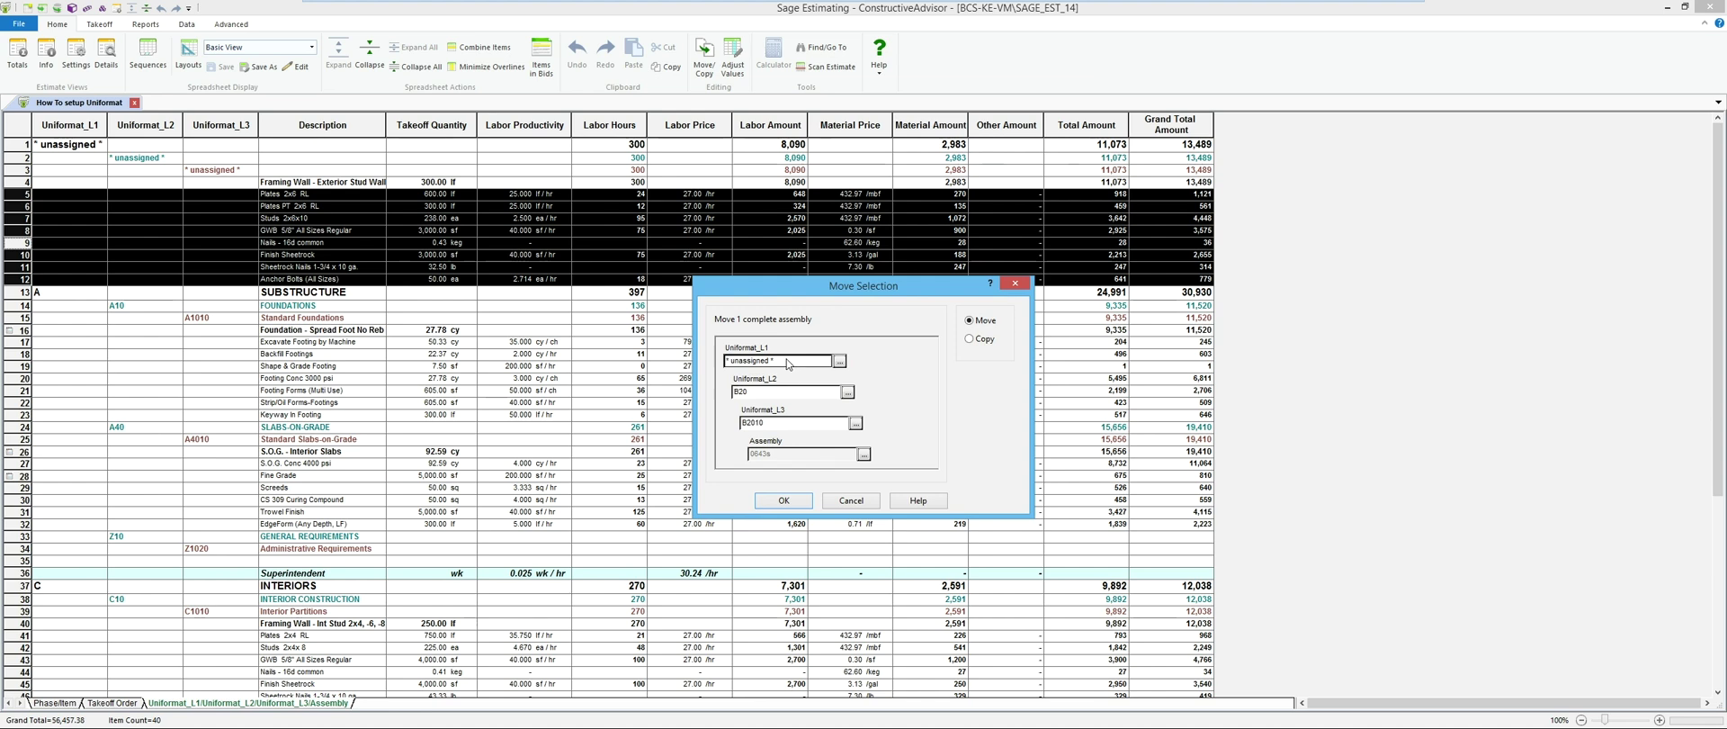
type("B")
left_click(791, 502)
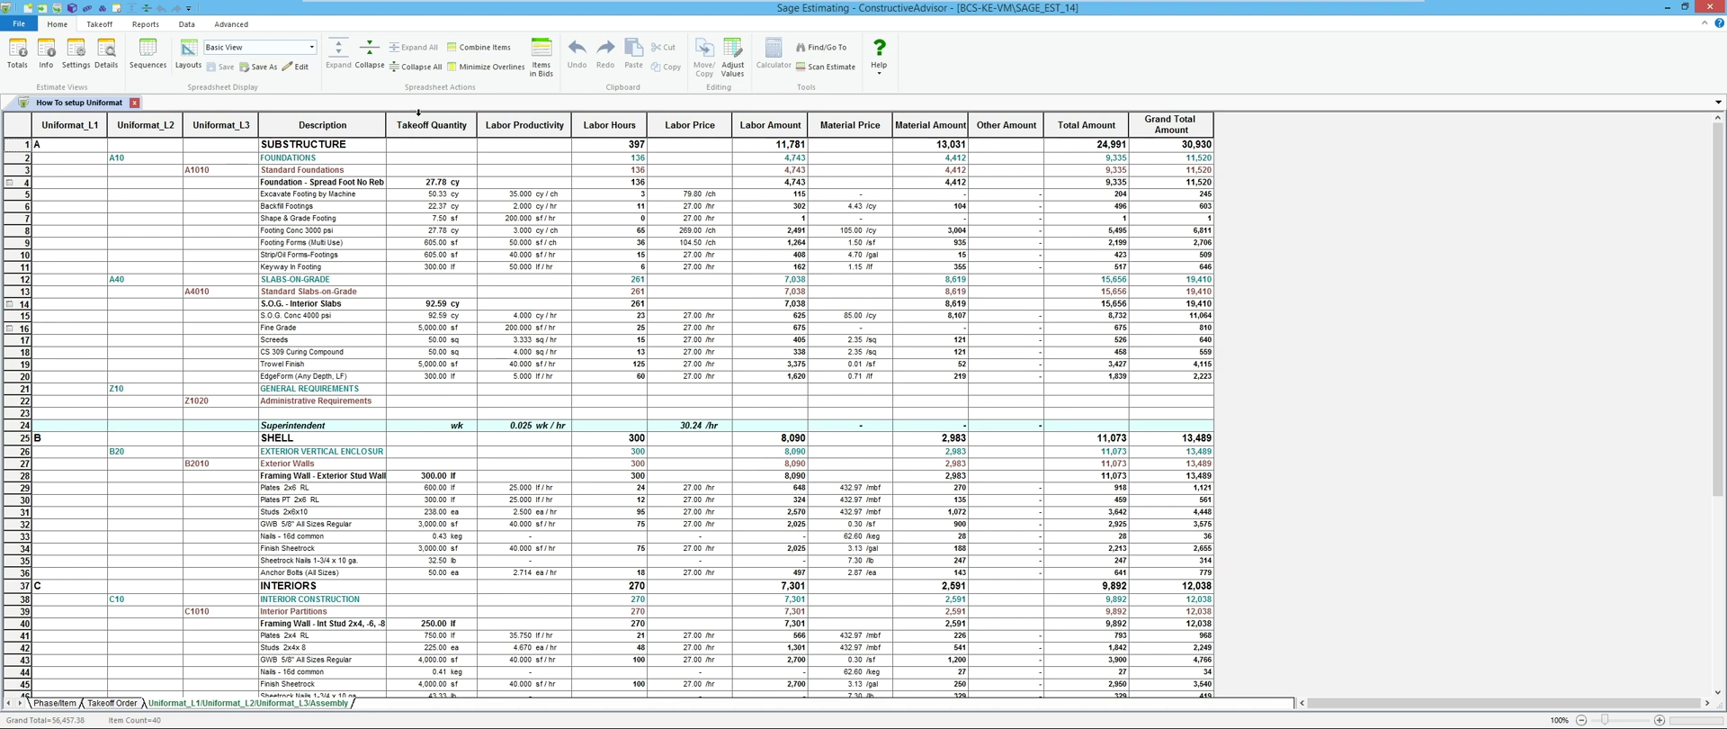
Collapse the Uniformat sheet to rows A, B, C, D and Z, comparing the collapsed Phase/Item sheet
left_click(412, 70)
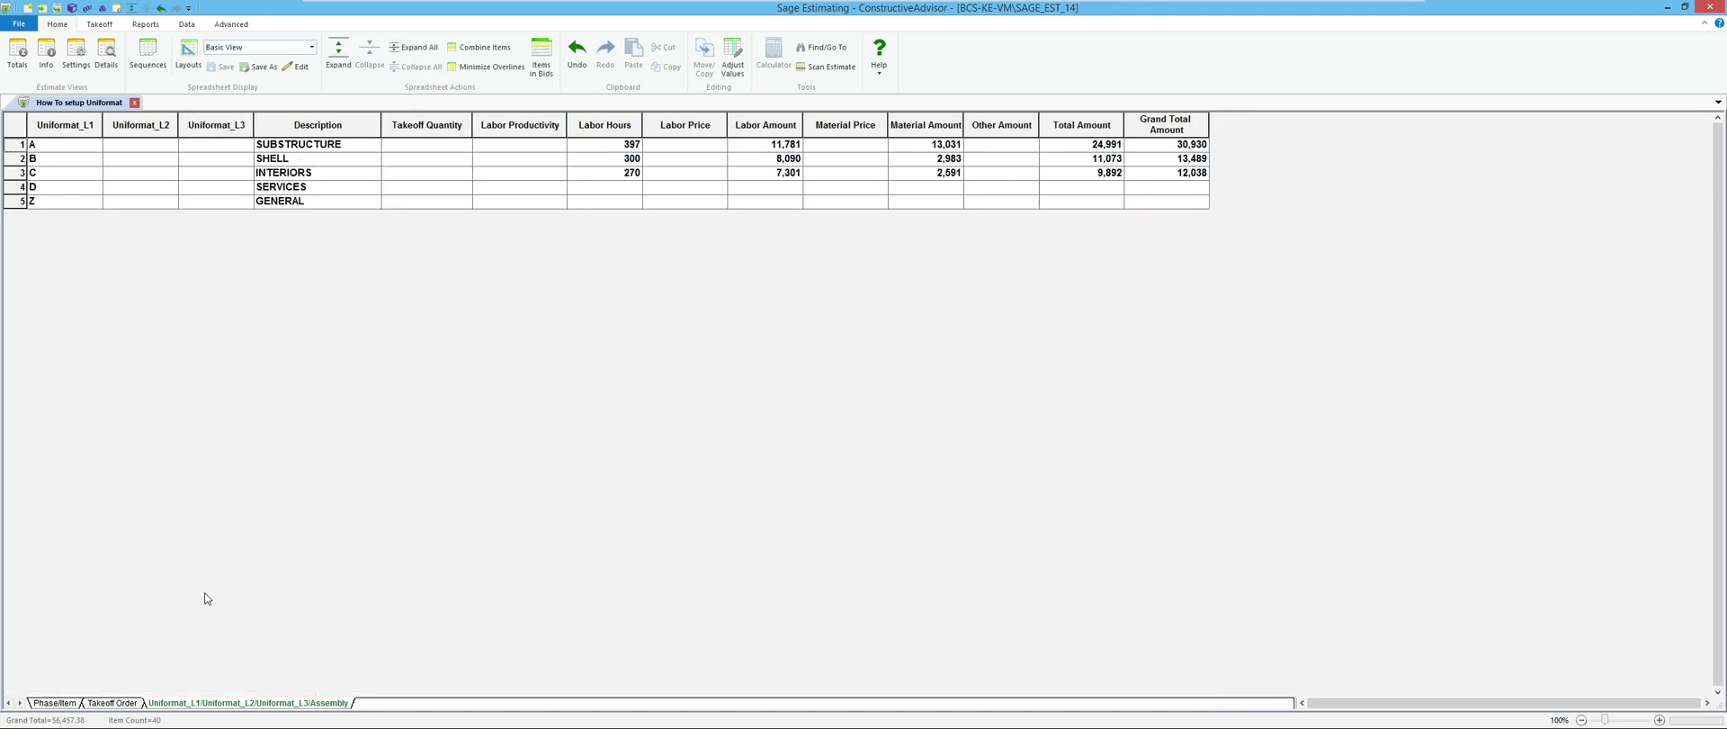
left_click(55, 703)
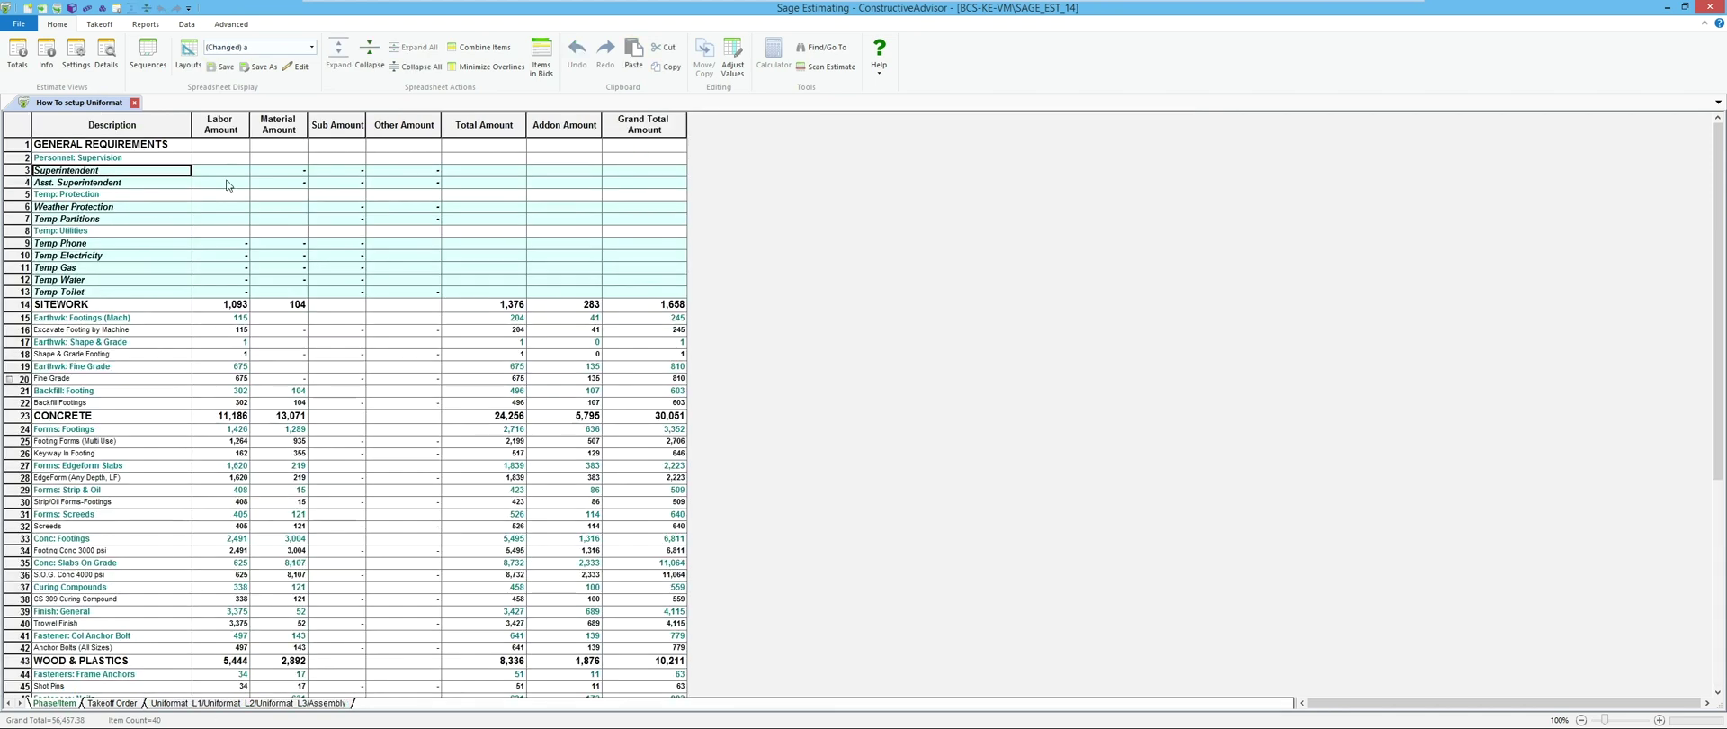
left_click(374, 76)
left_click(387, 76)
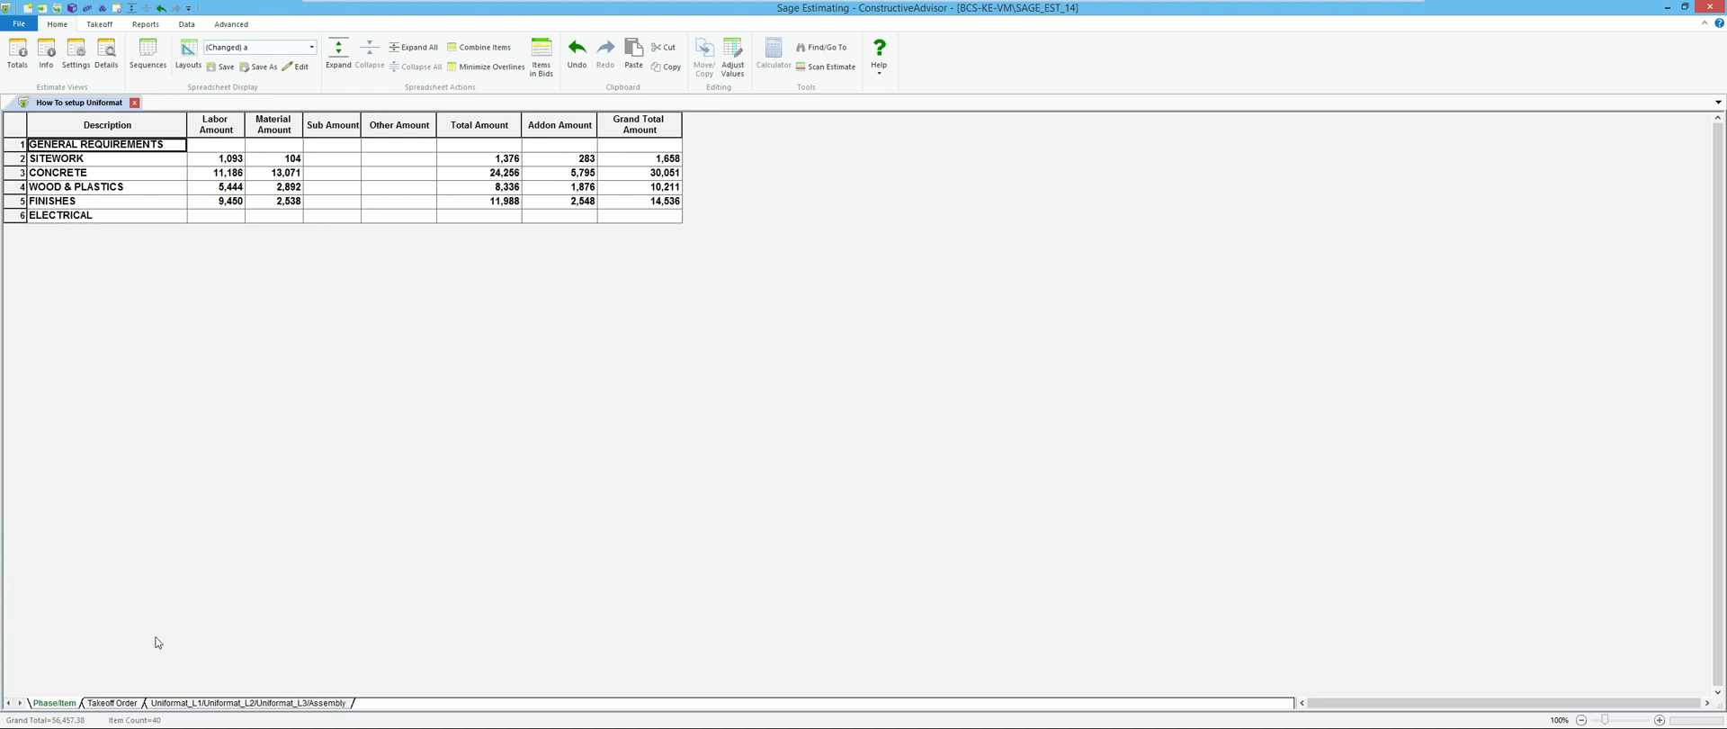
left_click(185, 703)
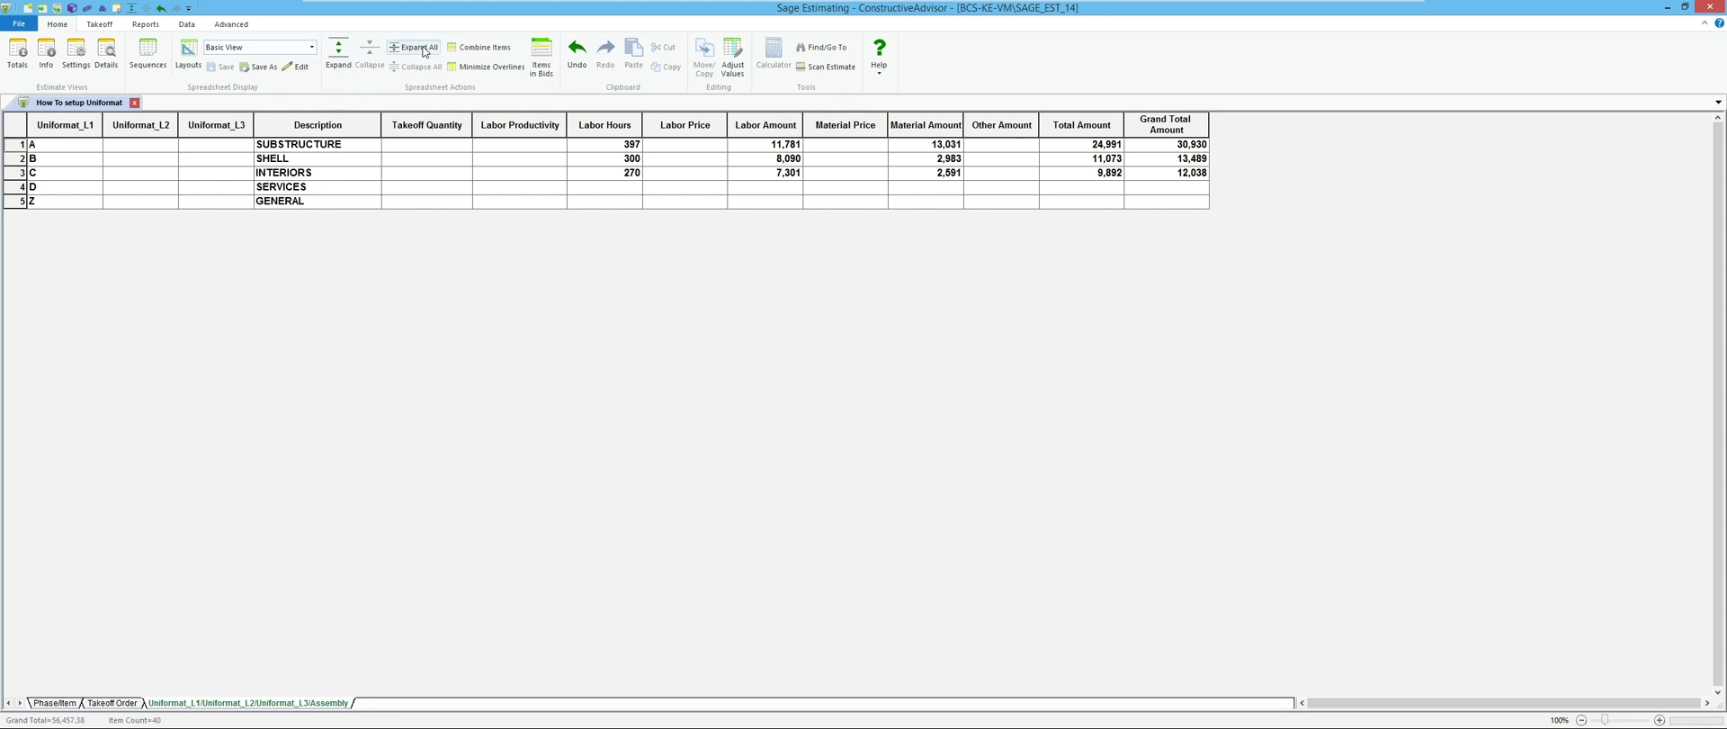
left_click(338, 52)
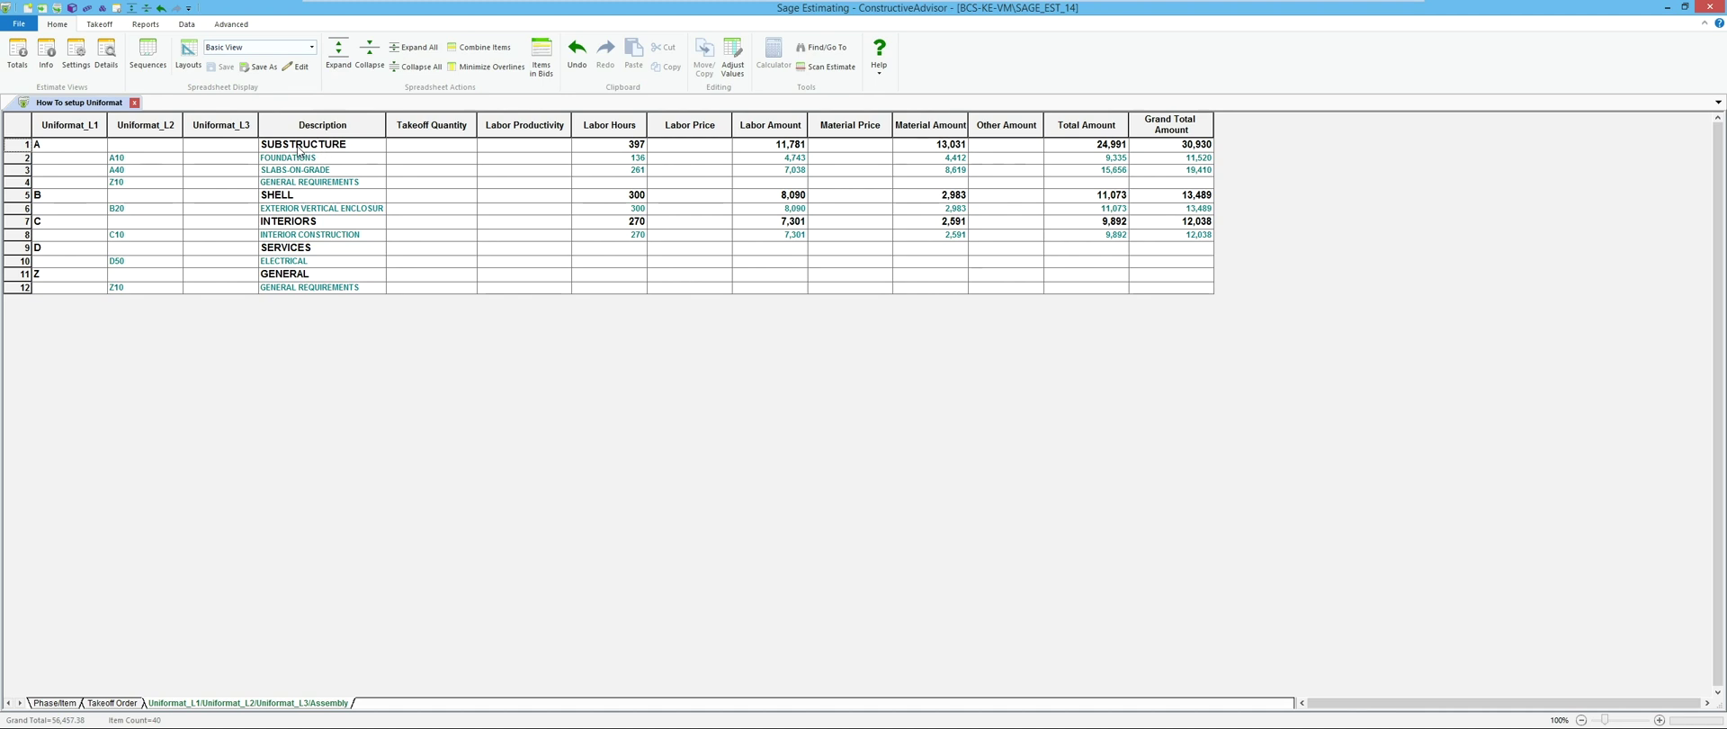
key("Down")
key("Down")
key("Down")
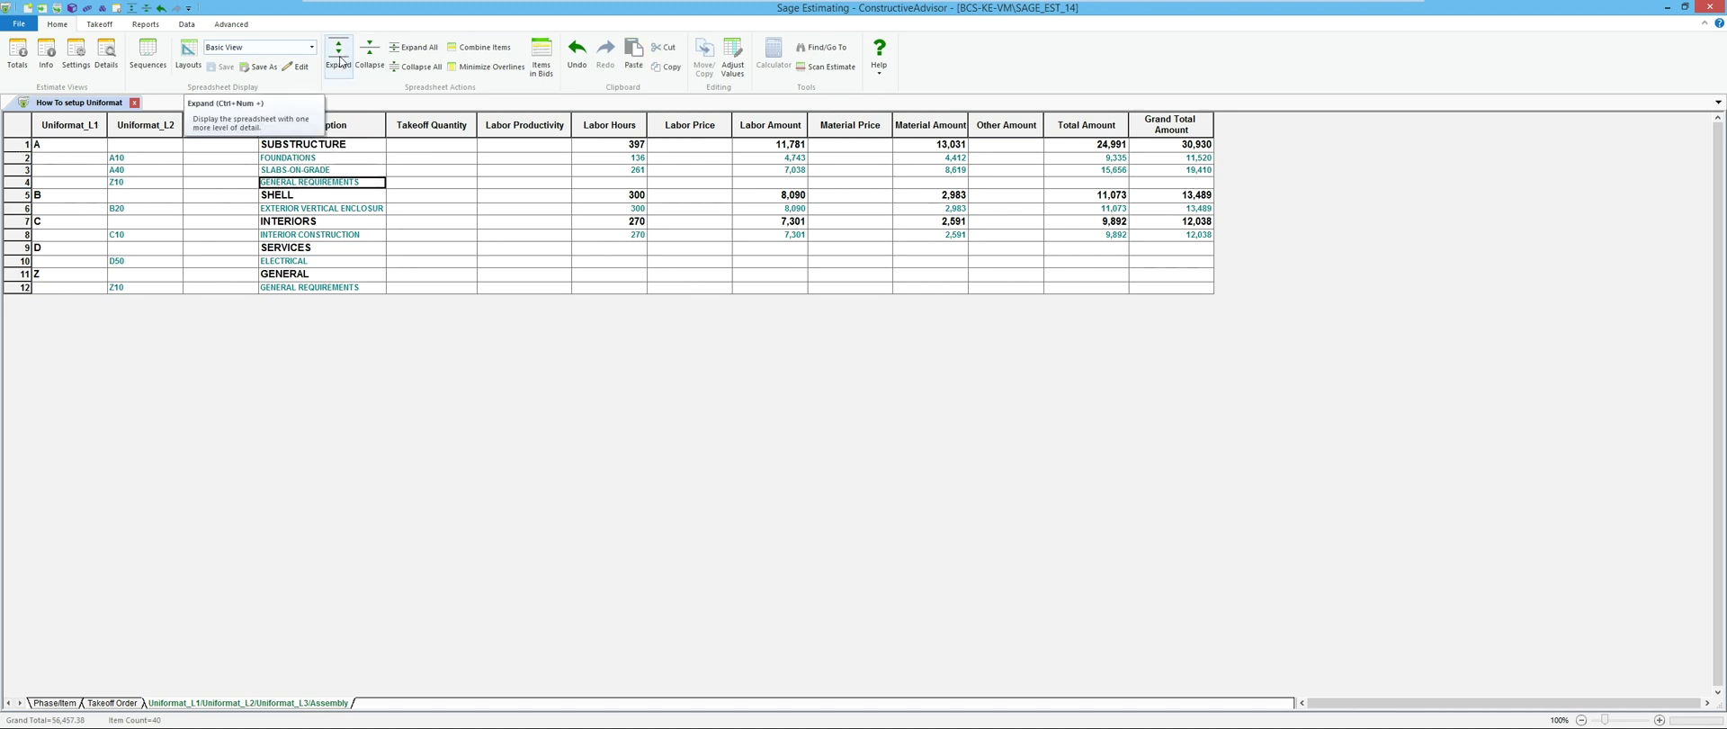
left_click(340, 60)
left_click(340, 60)
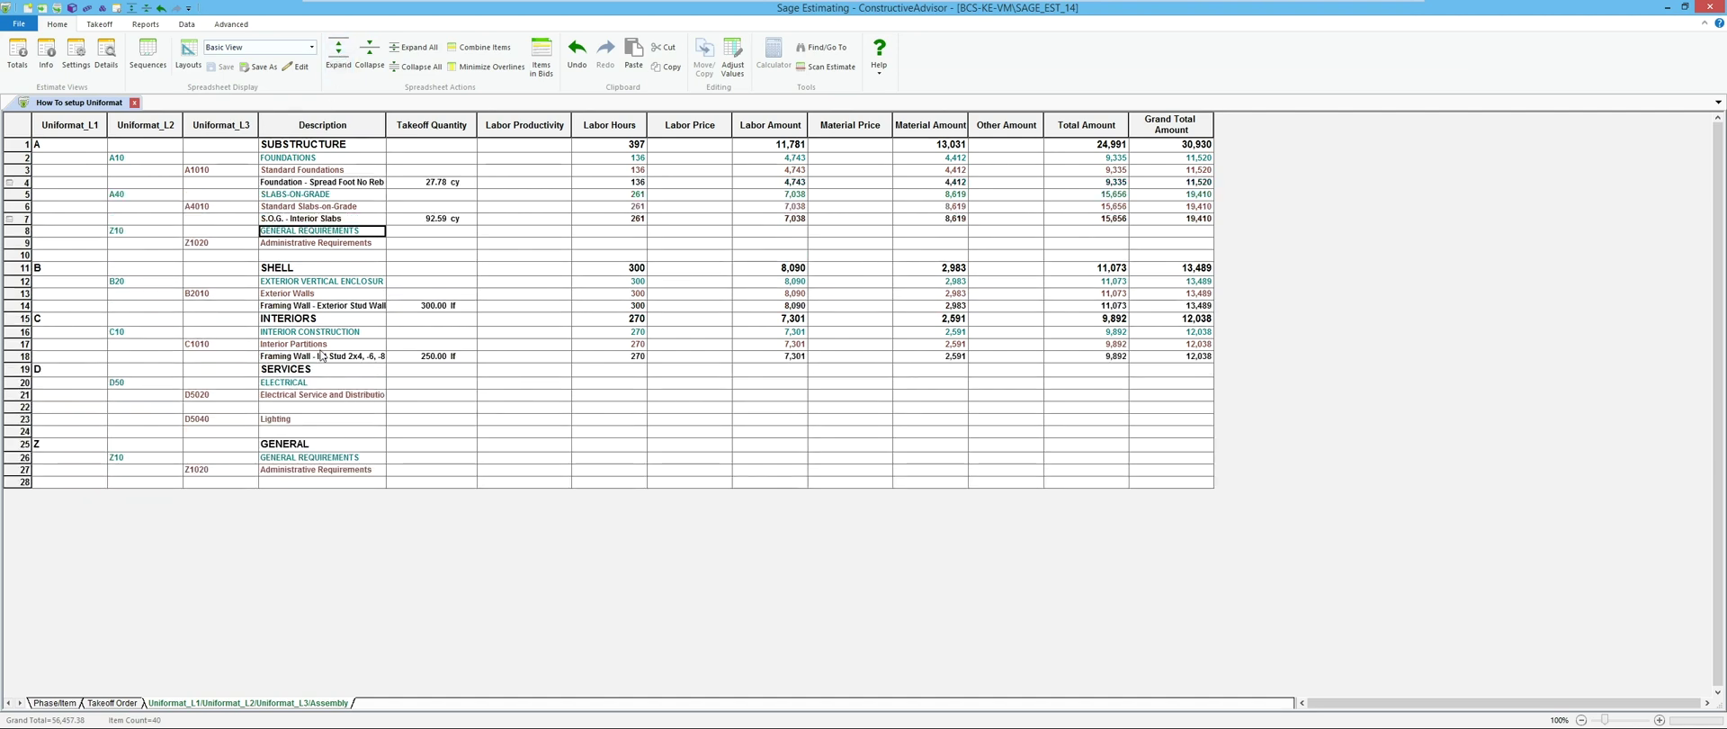
left_click(411, 48)
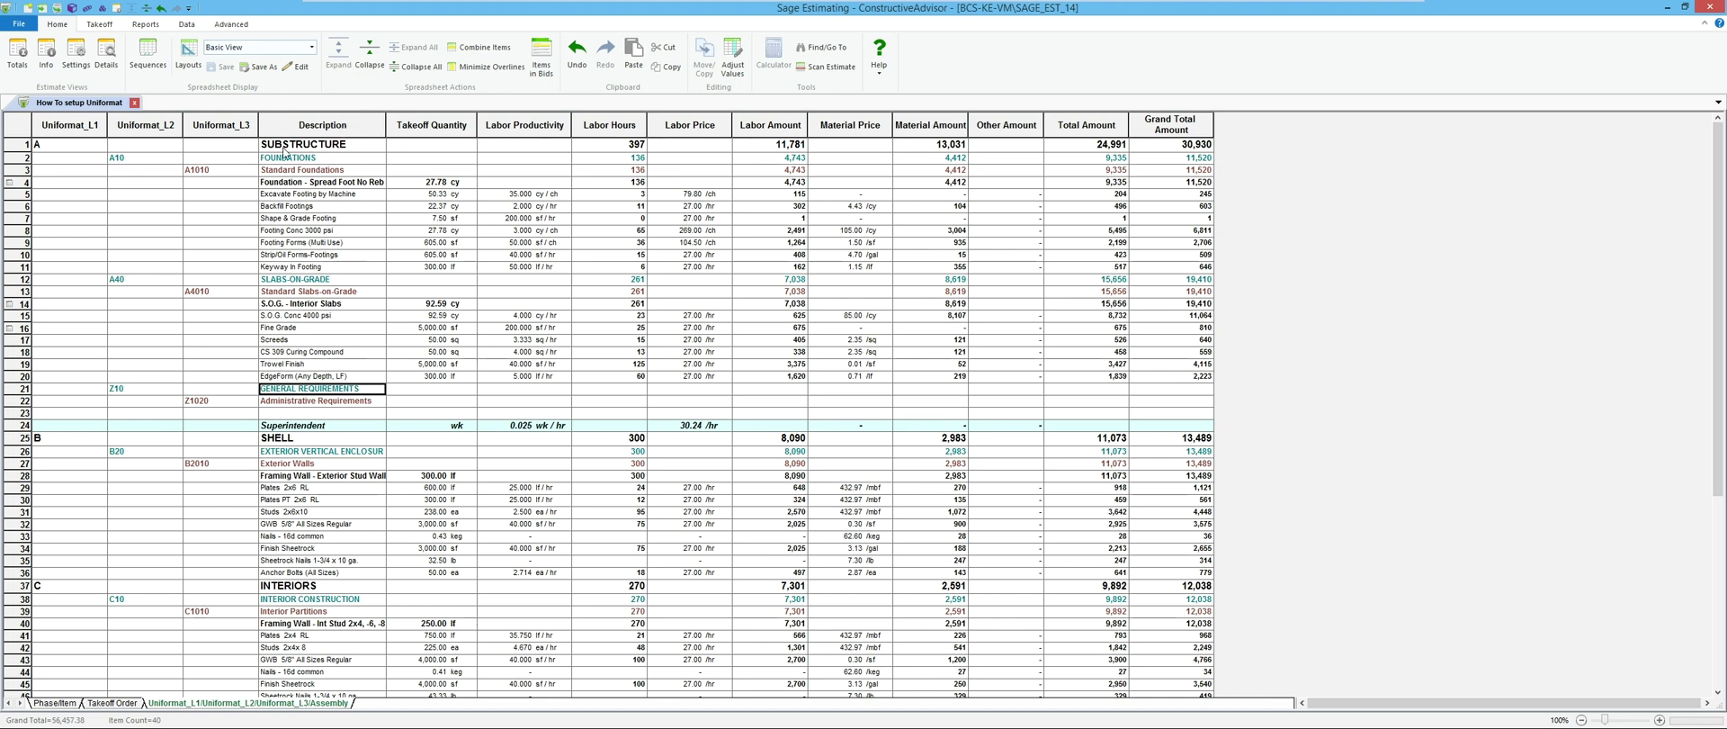
left_click(416, 67)
Hide the Uniformat_L2 and Uniformat_L3 columns
left_click_drag(142, 126, 219, 124)
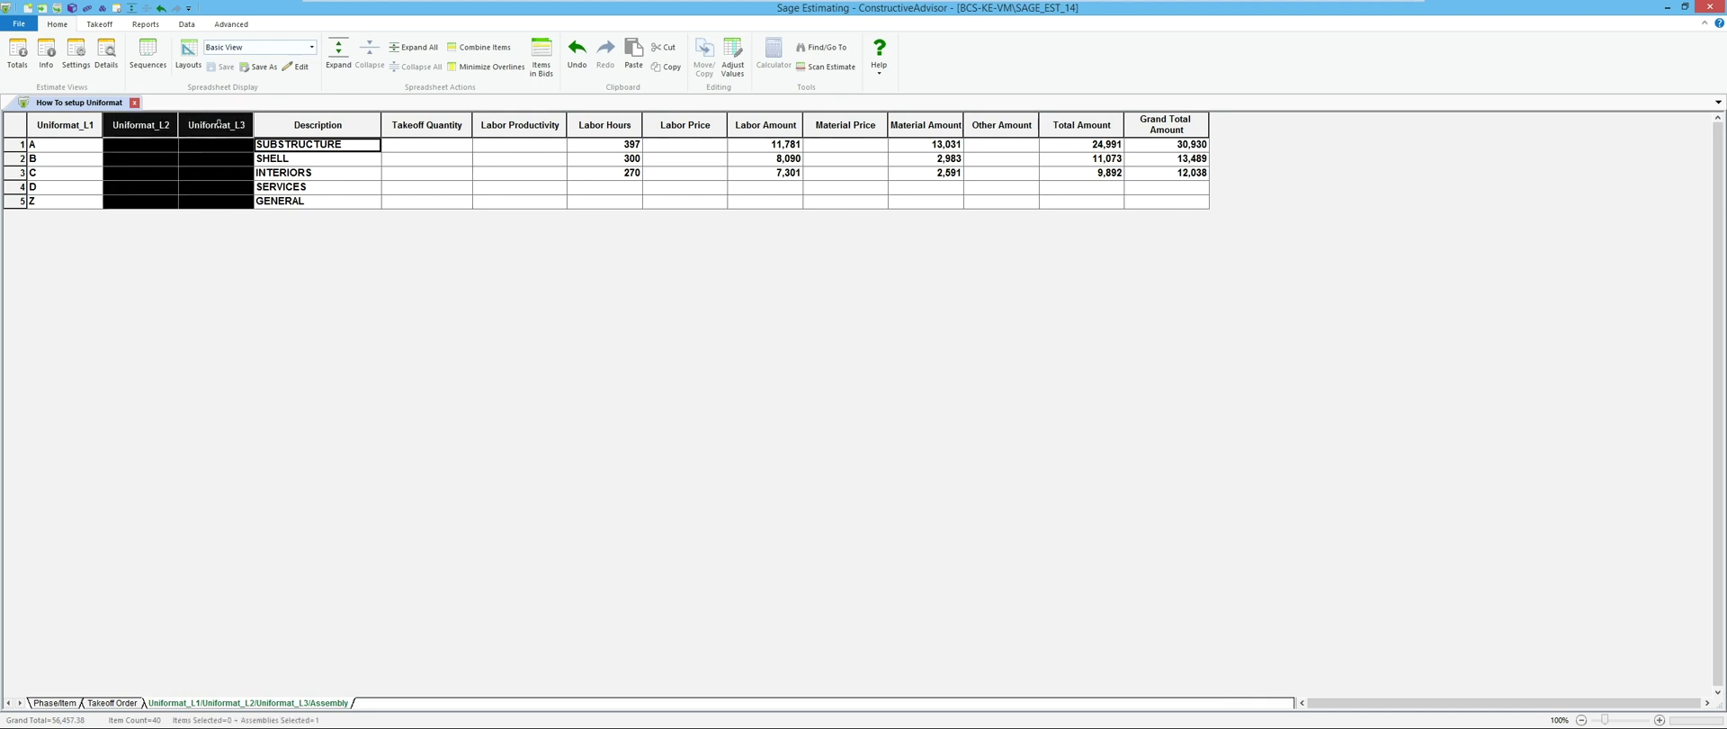
right_click(220, 124)
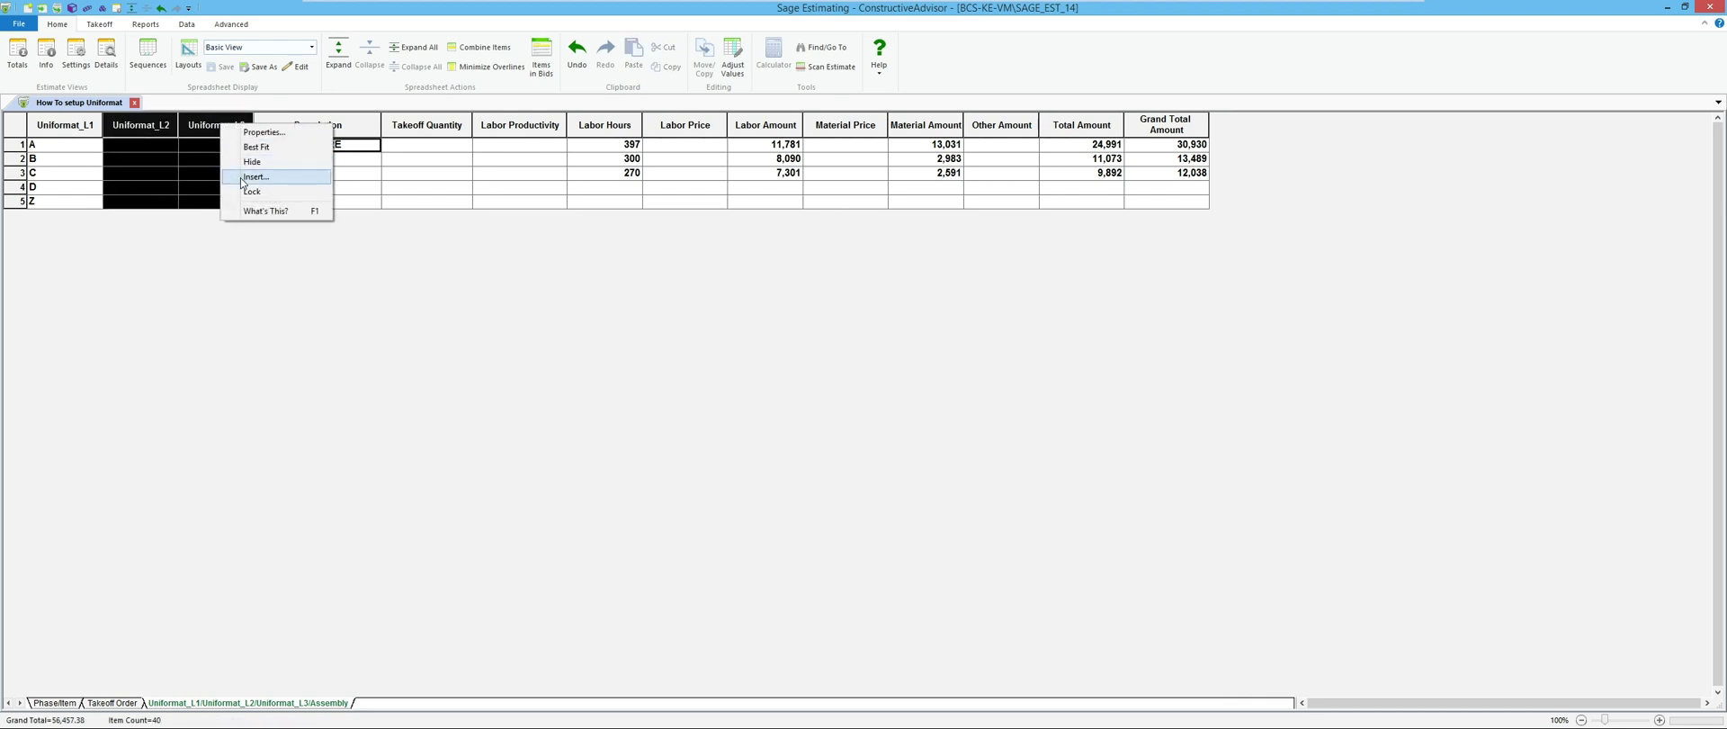
left_click(252, 162)
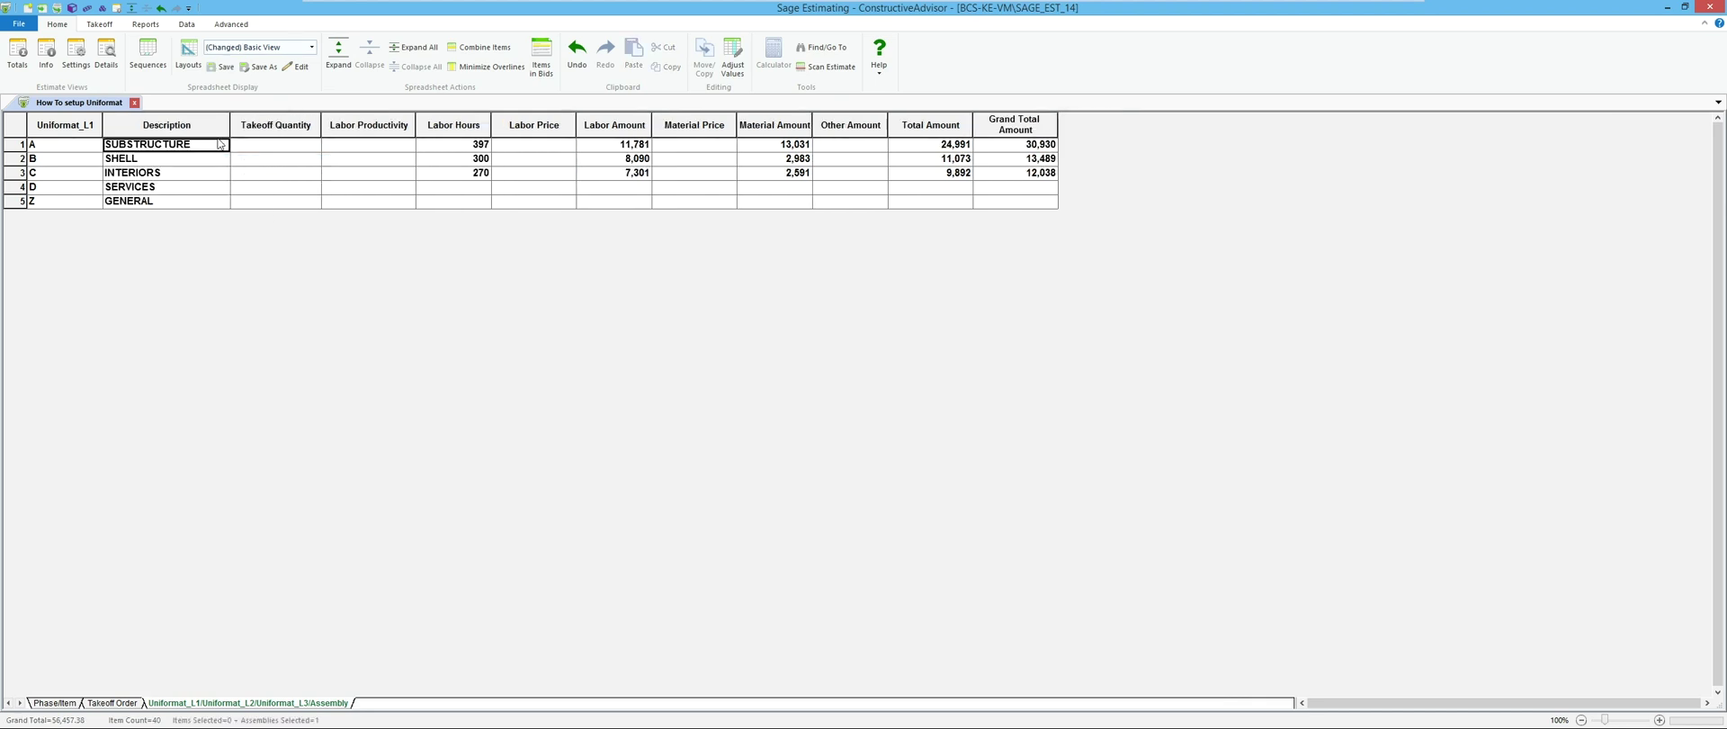
Hide the Takeoff Quantity through Total Amount columns and begin saving the layout
left_click_drag(243, 124, 940, 126)
right_click(946, 130)
left_click(976, 166)
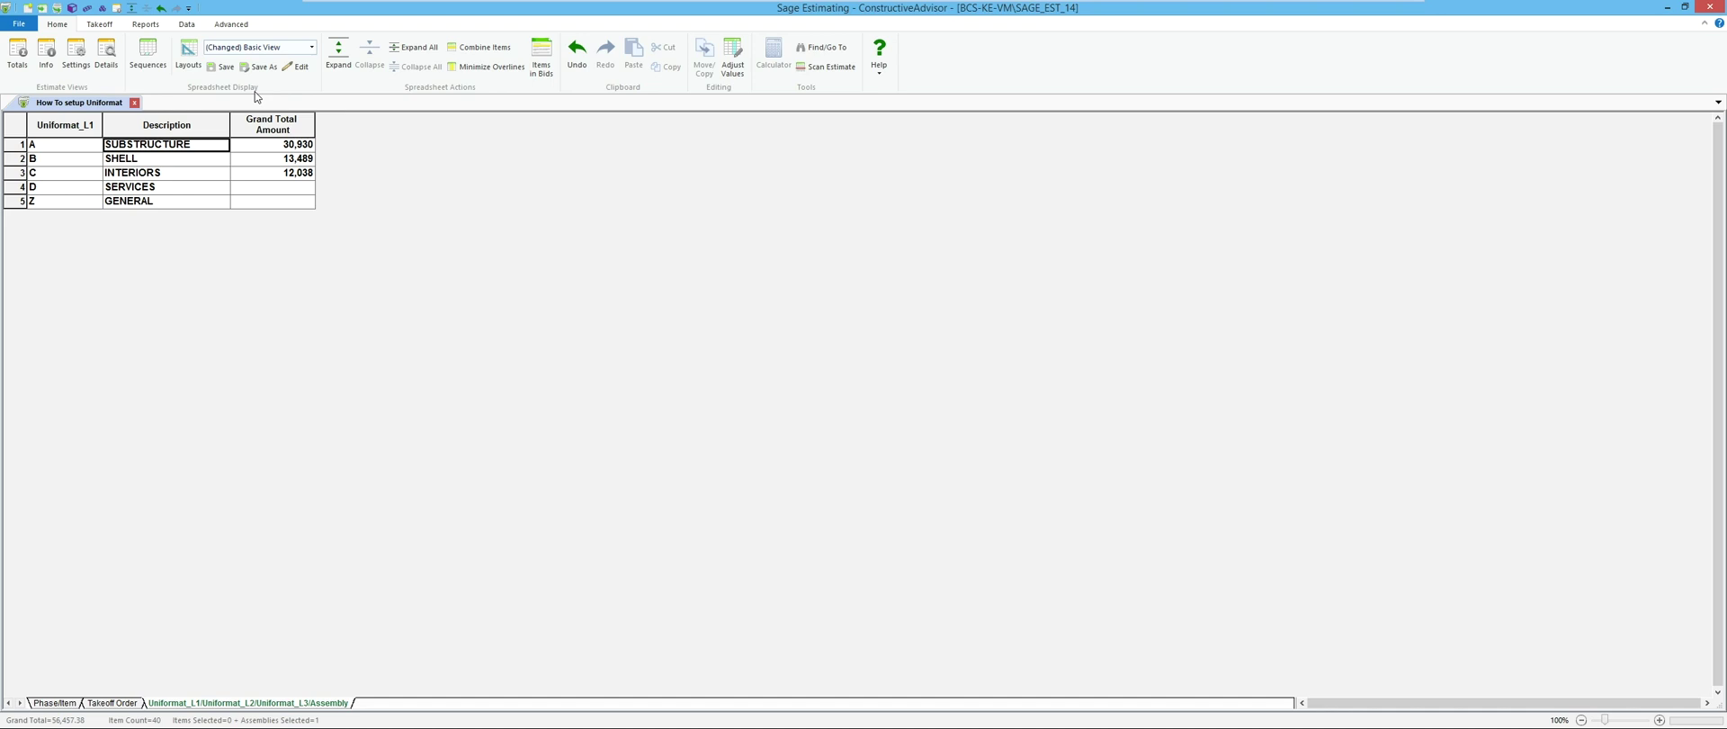
left_click(258, 67)
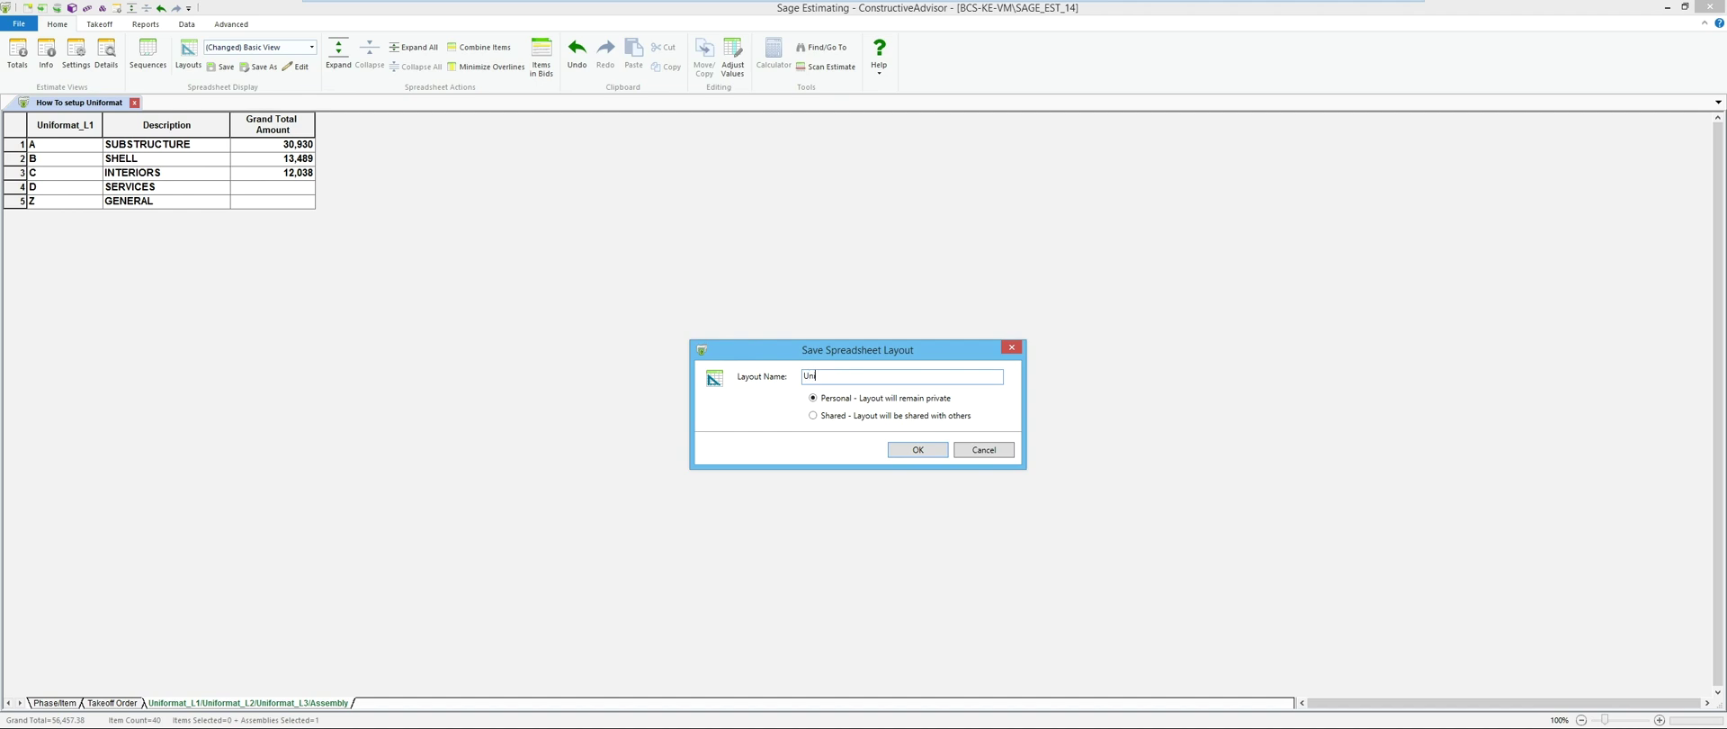
Save the trimmed view as the shared layout 'Uniformat Level1 Summary'
type("Uniformat")
type("Level1 Summary")
left_click(841, 422)
left_click(911, 450)
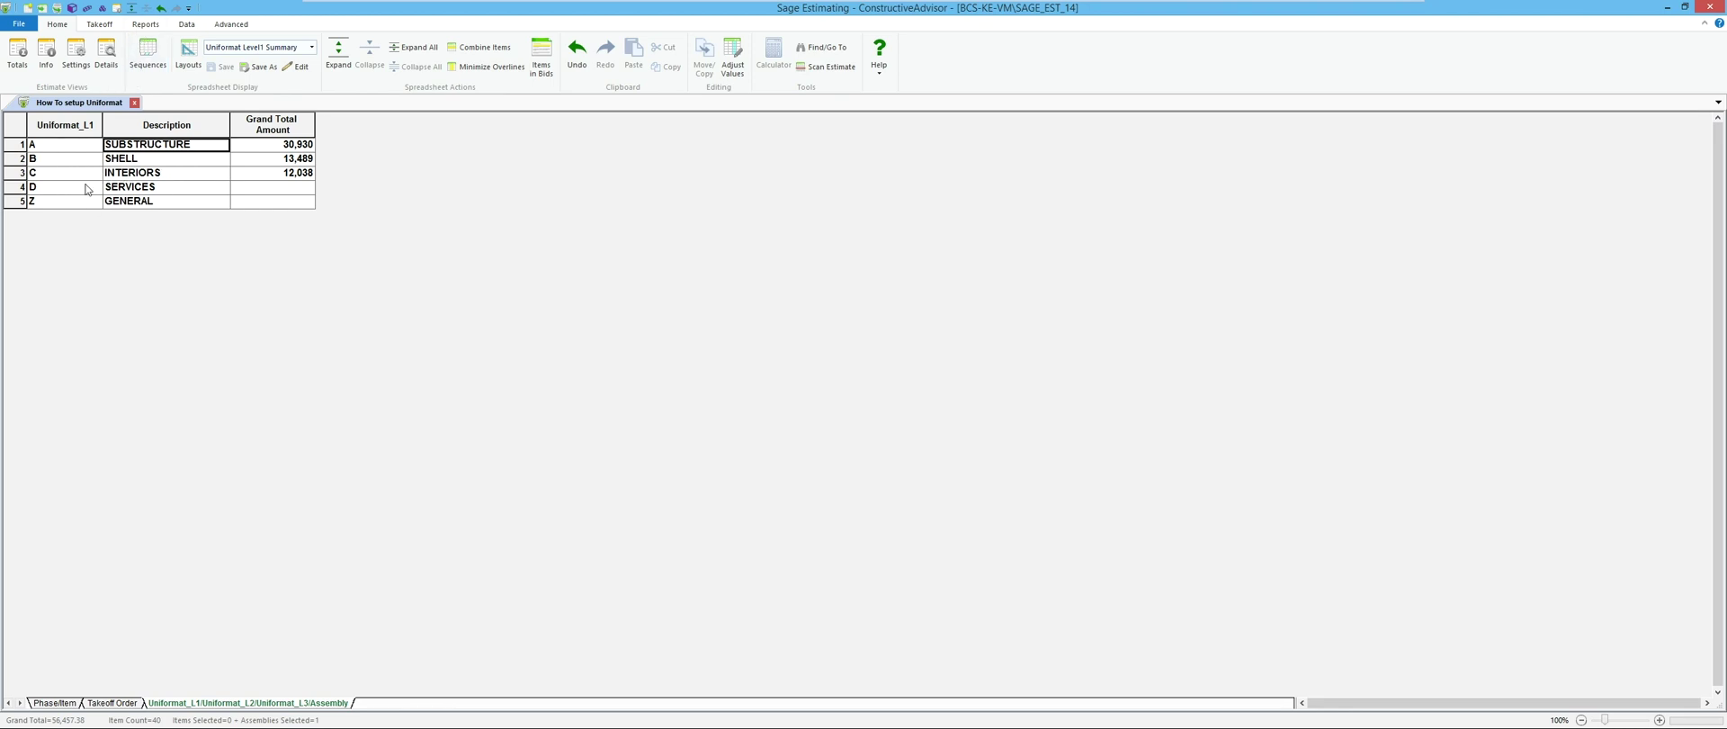
left_click(145, 25)
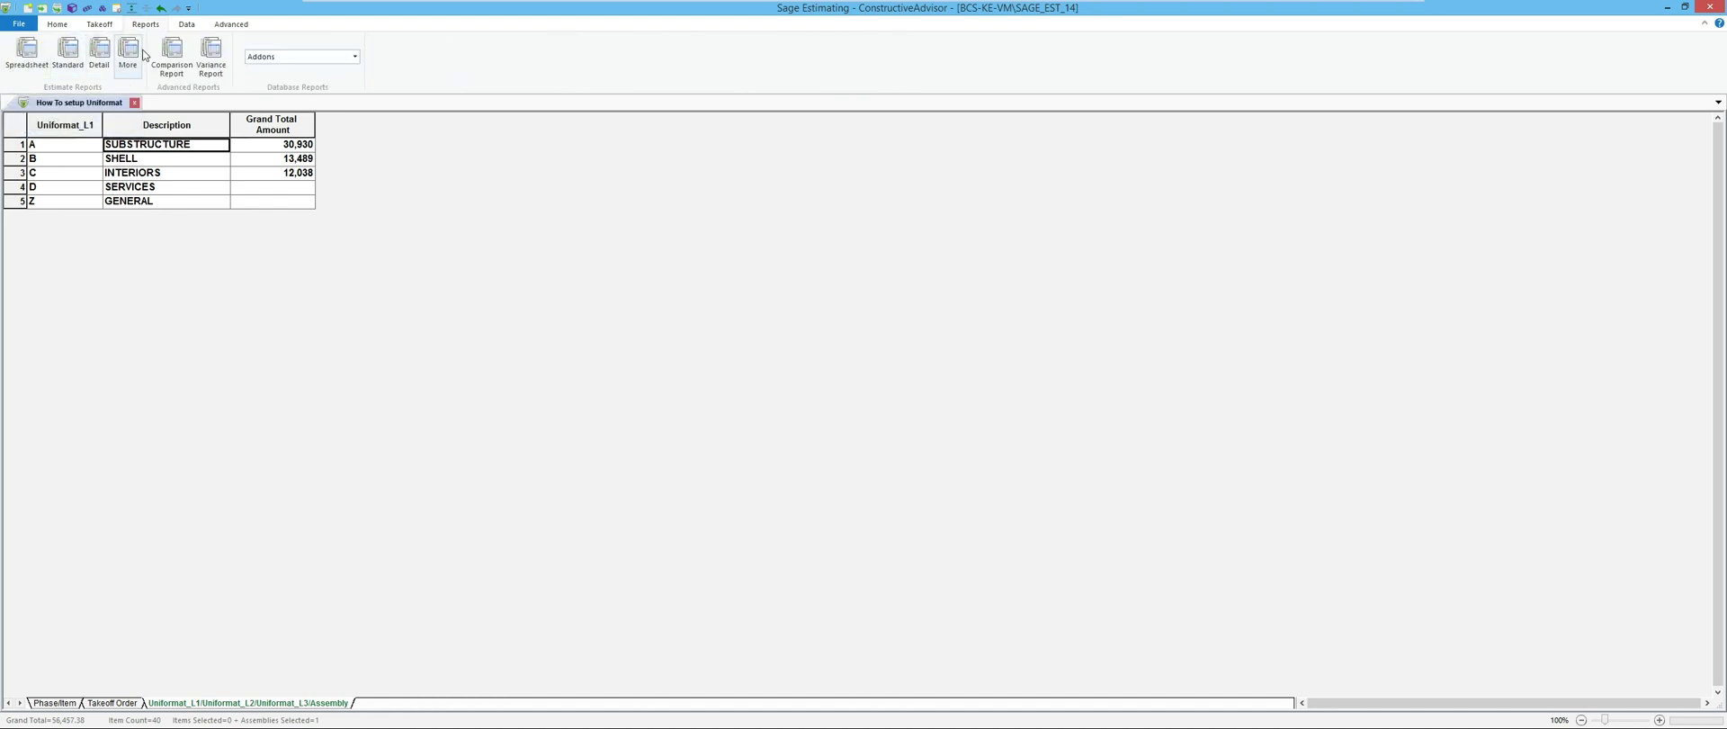
left_click(26, 62)
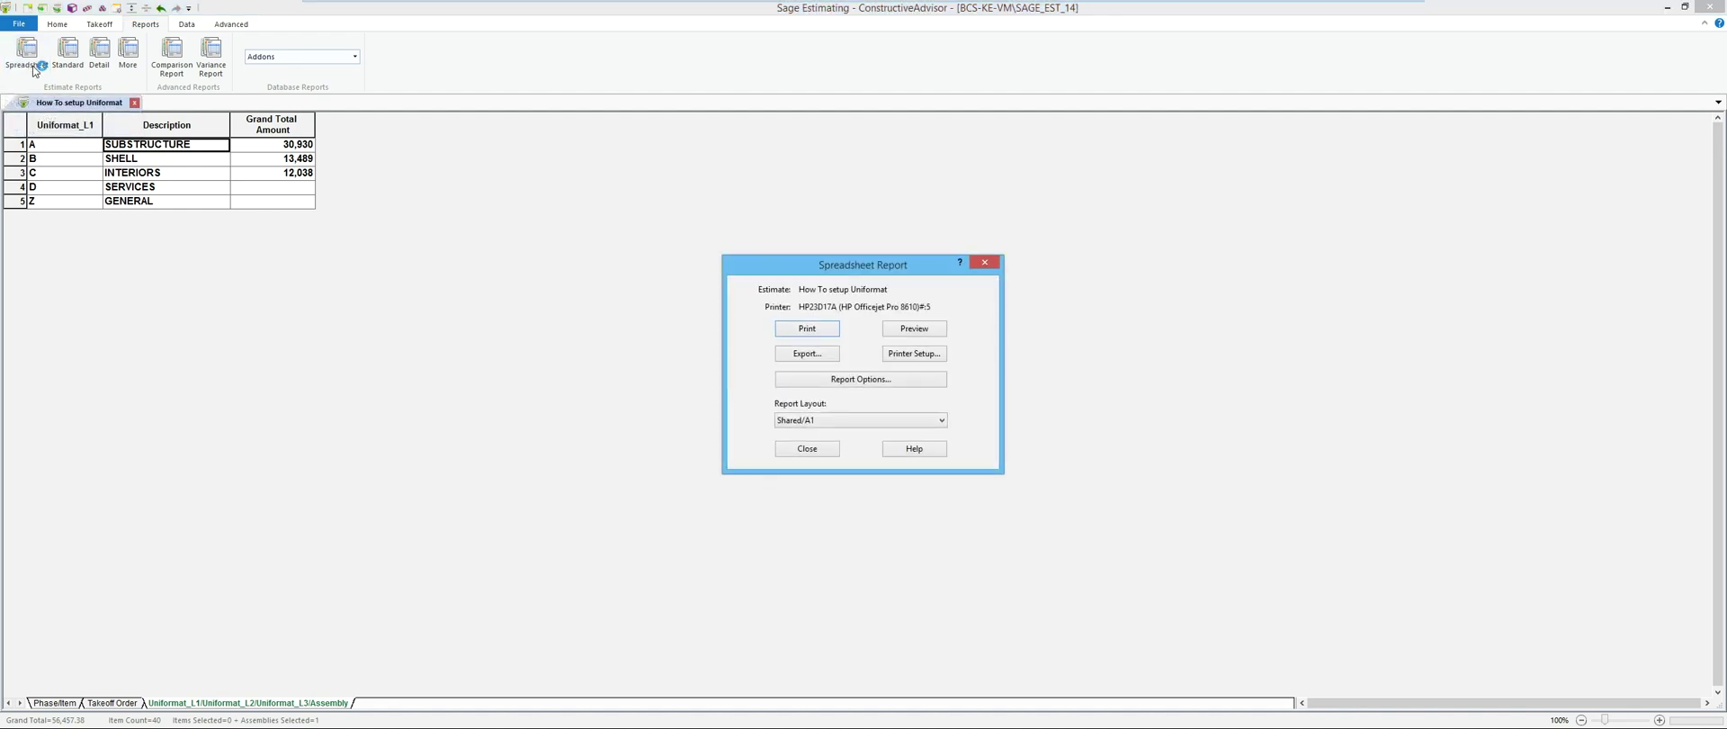
left_click(833, 379)
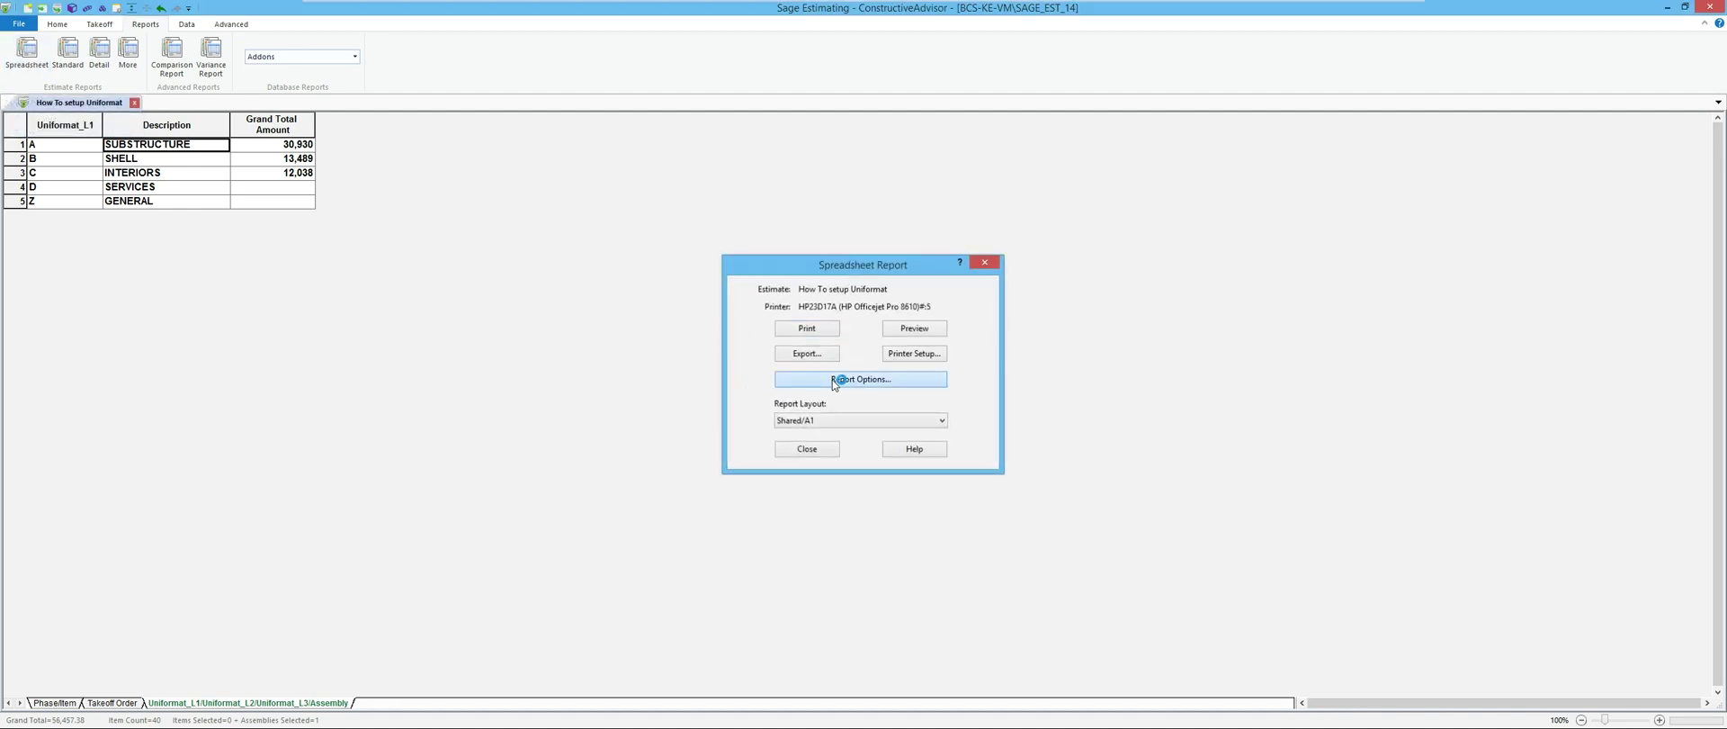
left_click(731, 469)
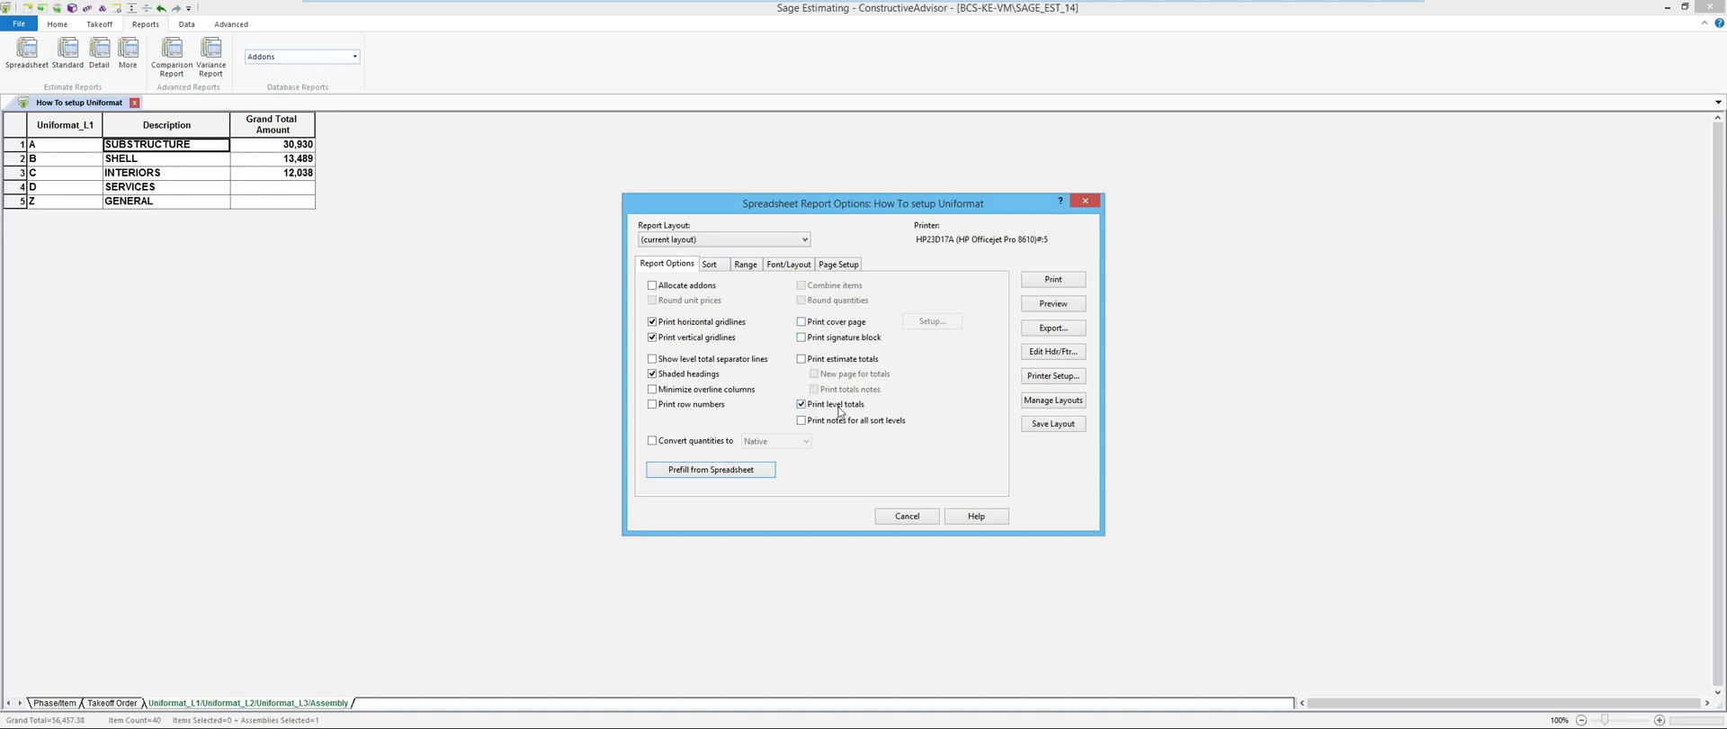
left_click(710, 269)
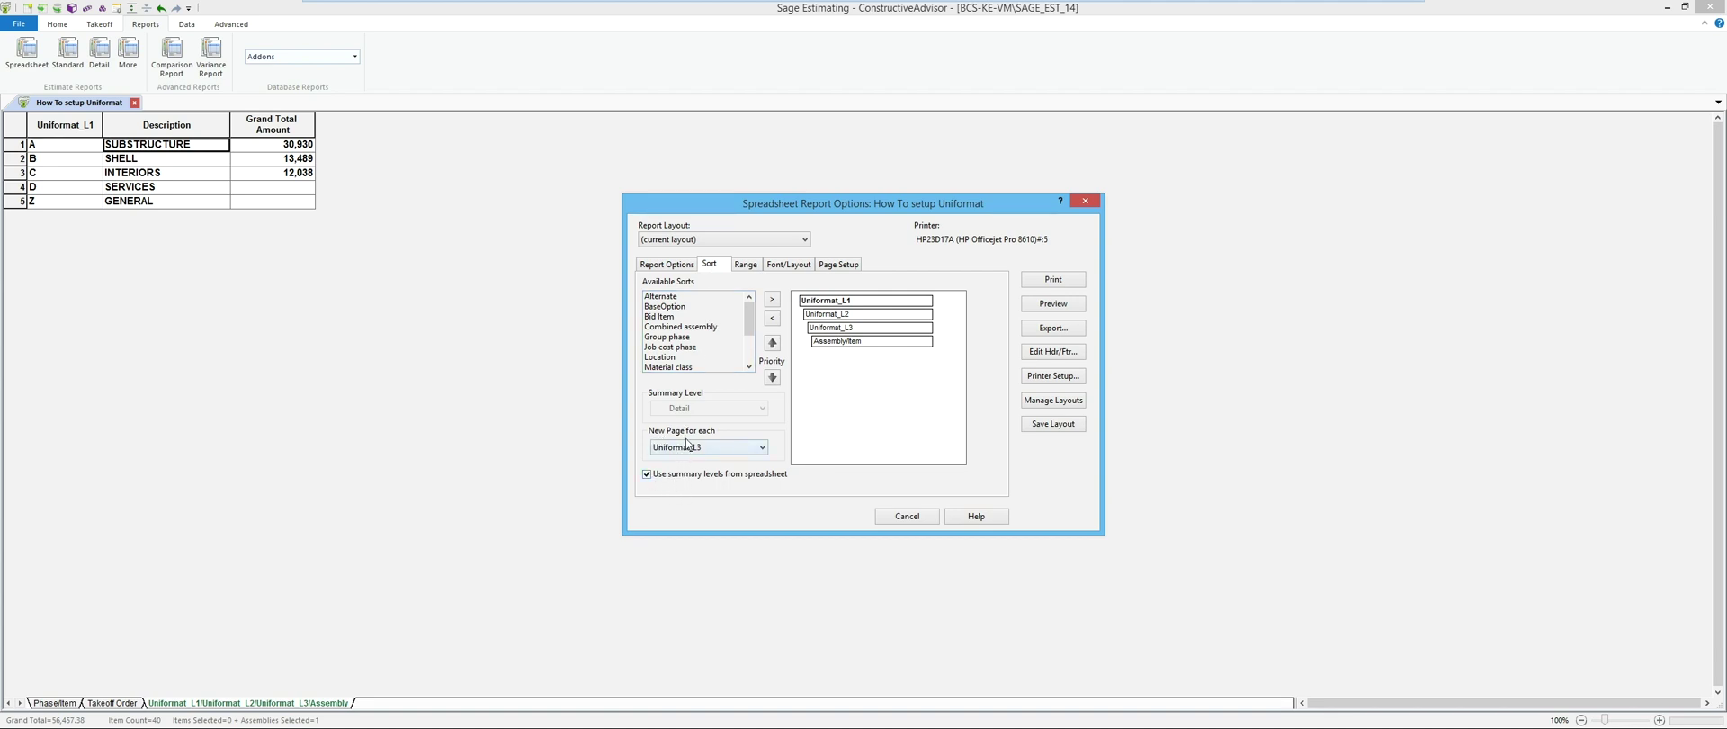
left_click(684, 447)
left_click(689, 495)
left_click(1060, 306)
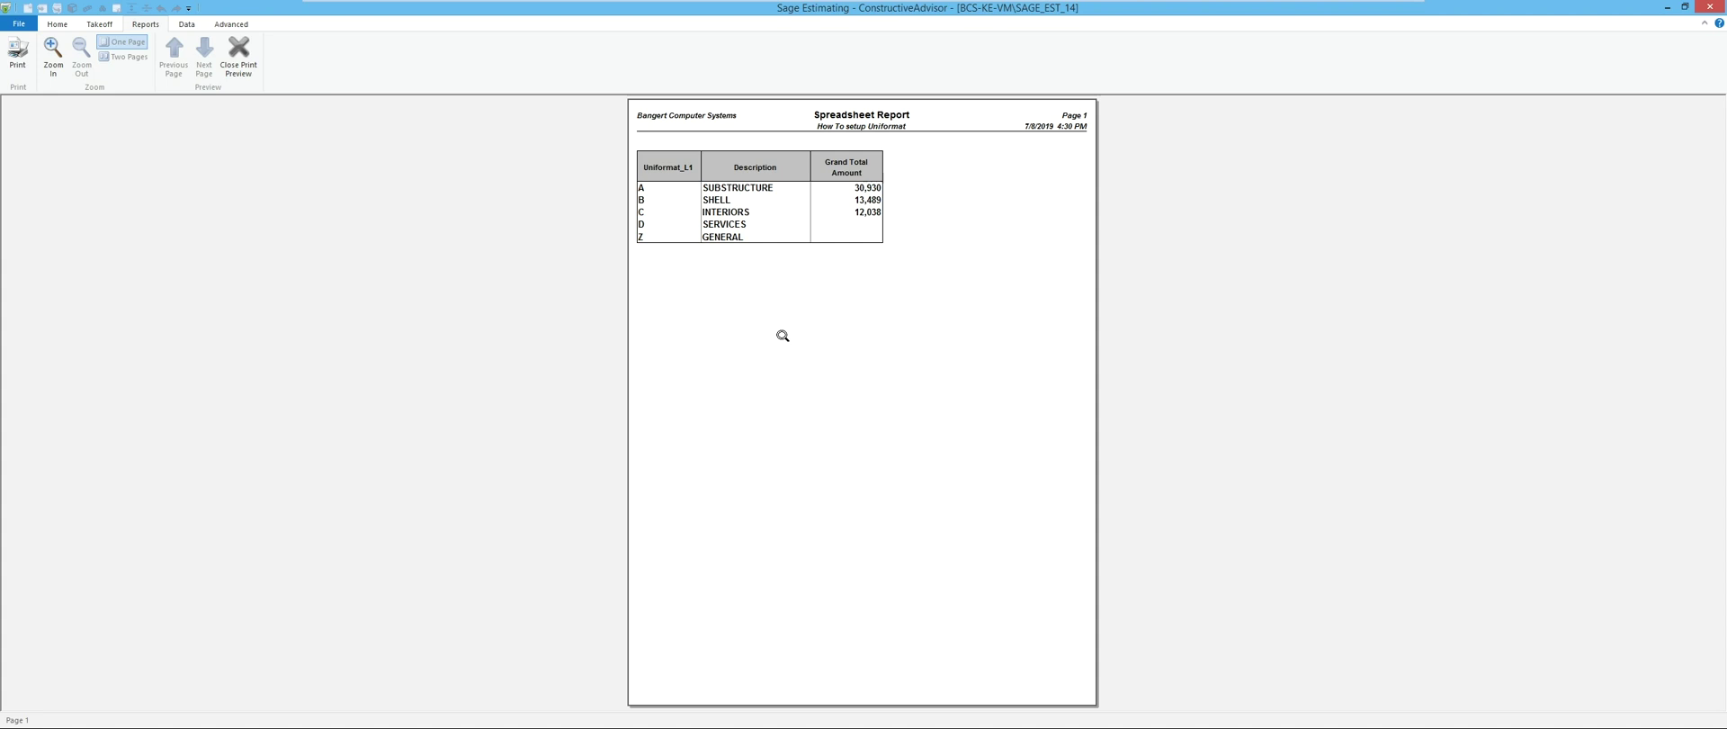
left_click(236, 61)
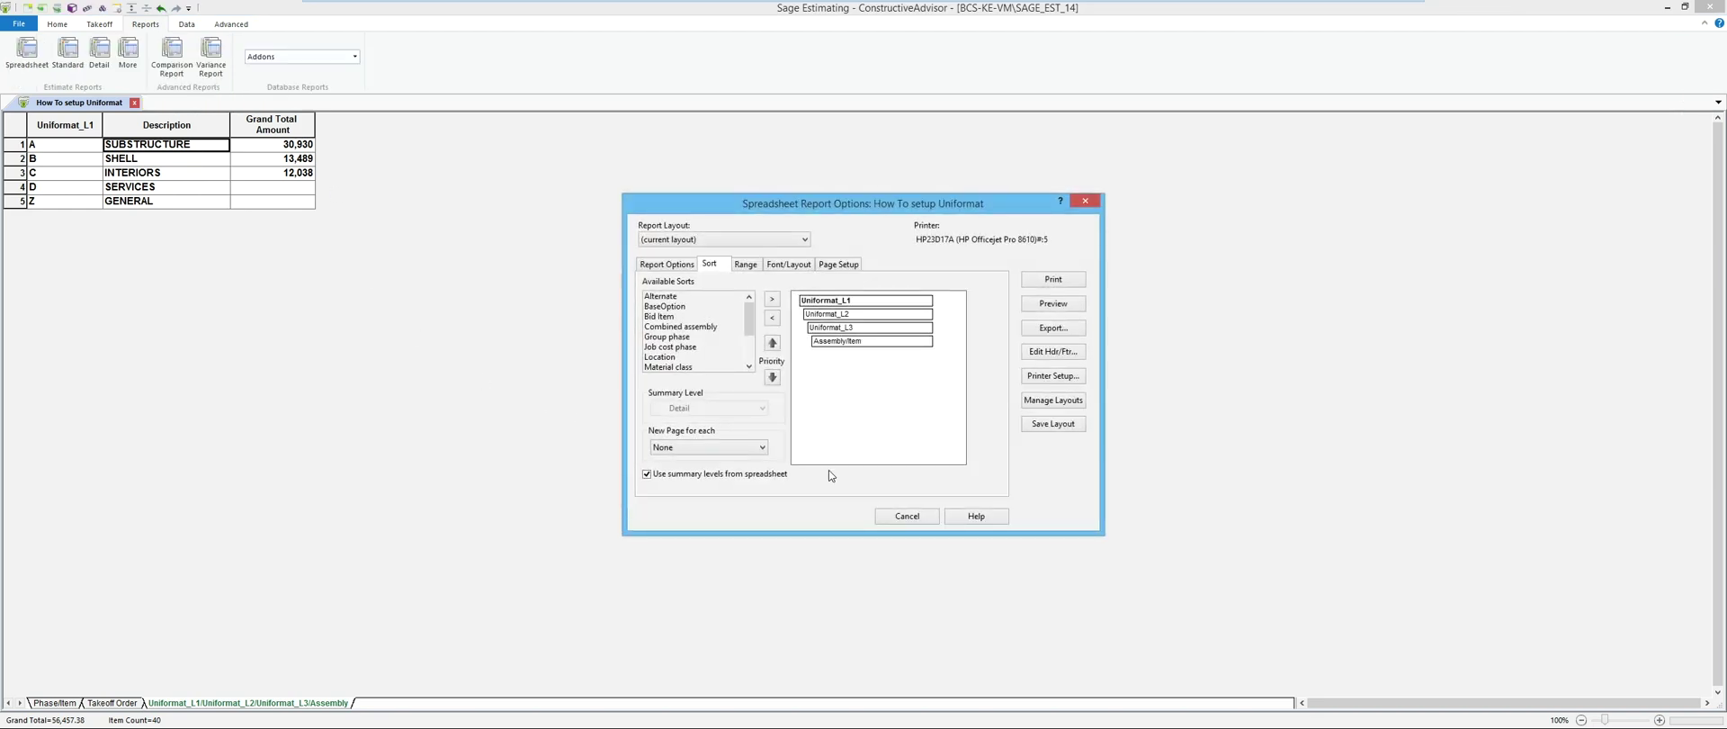
left_click(903, 516)
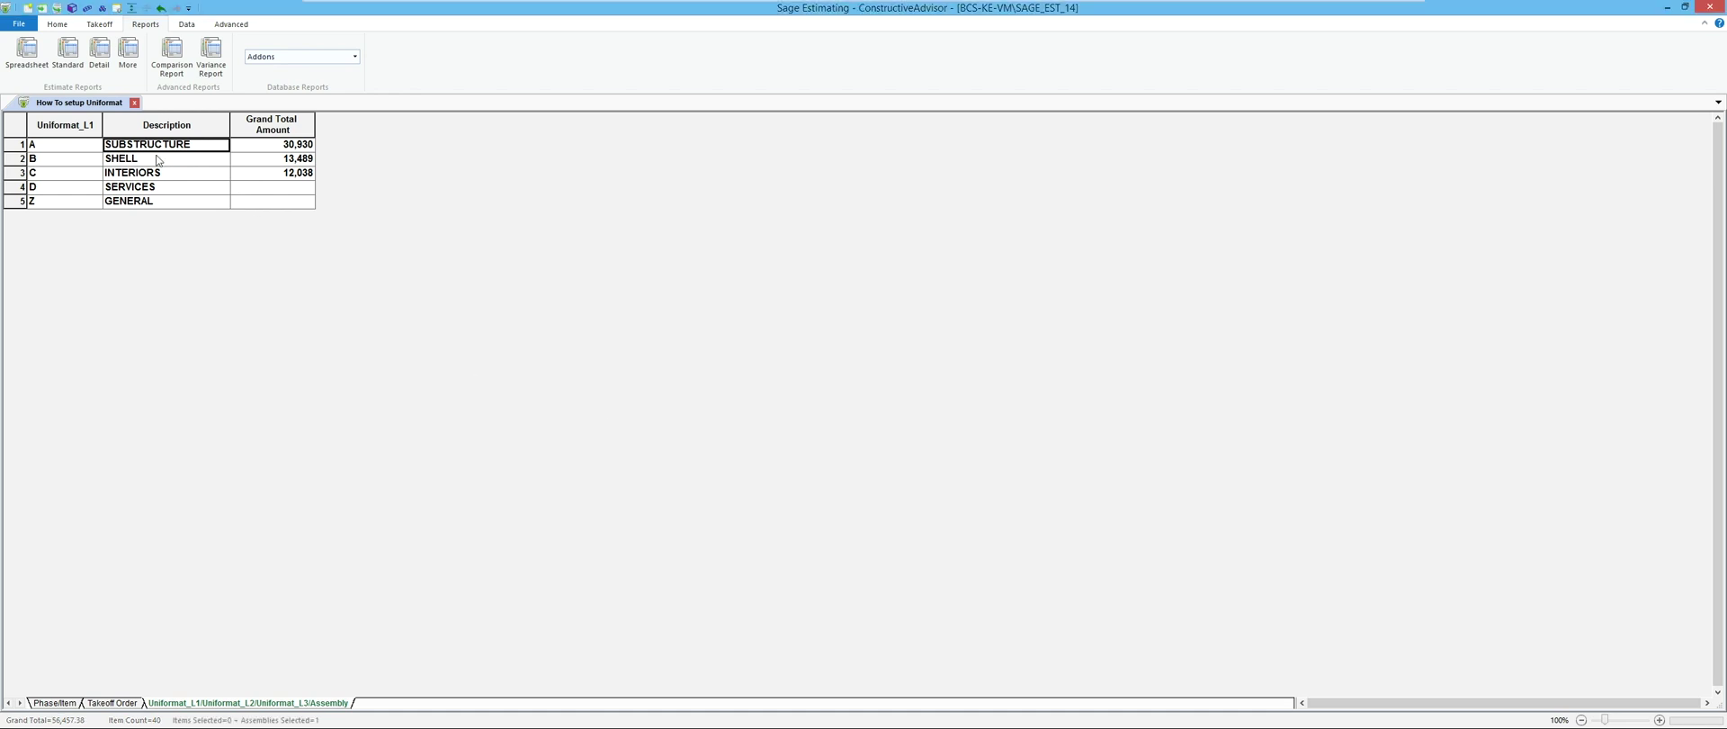
Expand the summary to level-2 rows like FOUNDATIONS 11,520 and SLABS-ON-GRADE 19,410
left_click(56, 24)
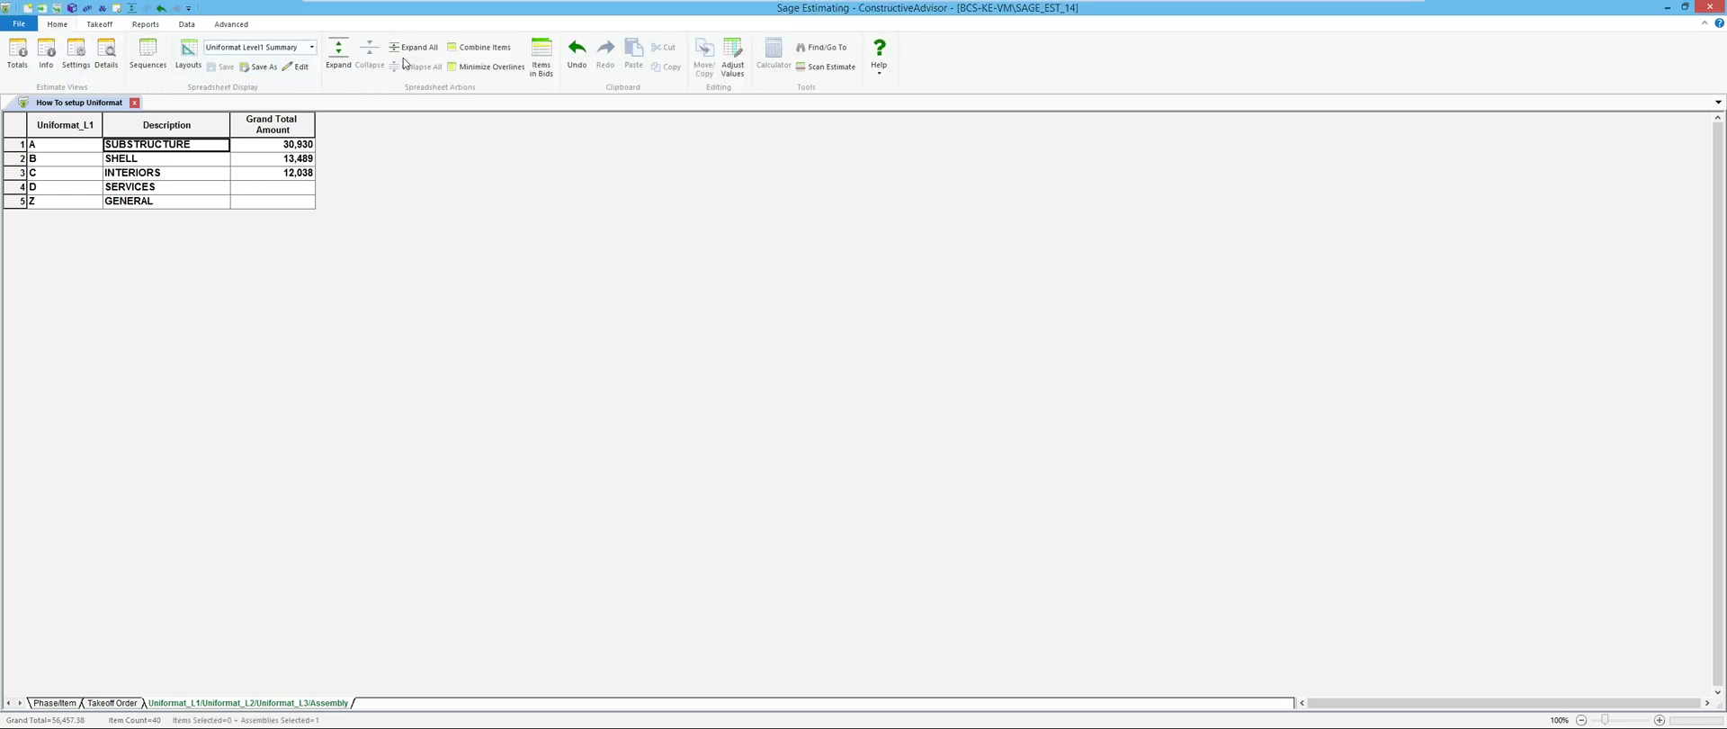
left_click(338, 55)
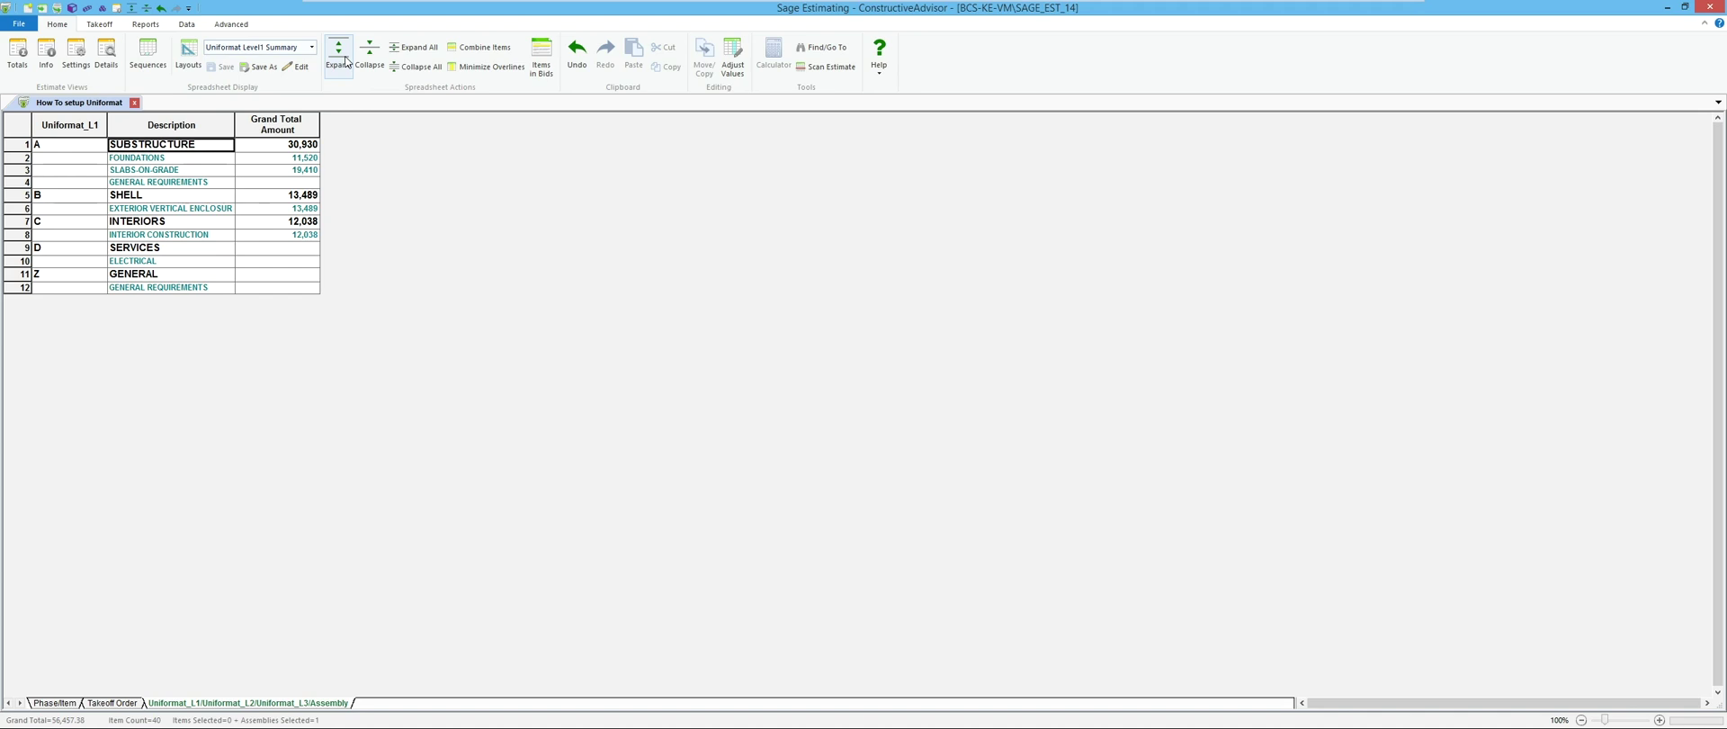
left_click(288, 169)
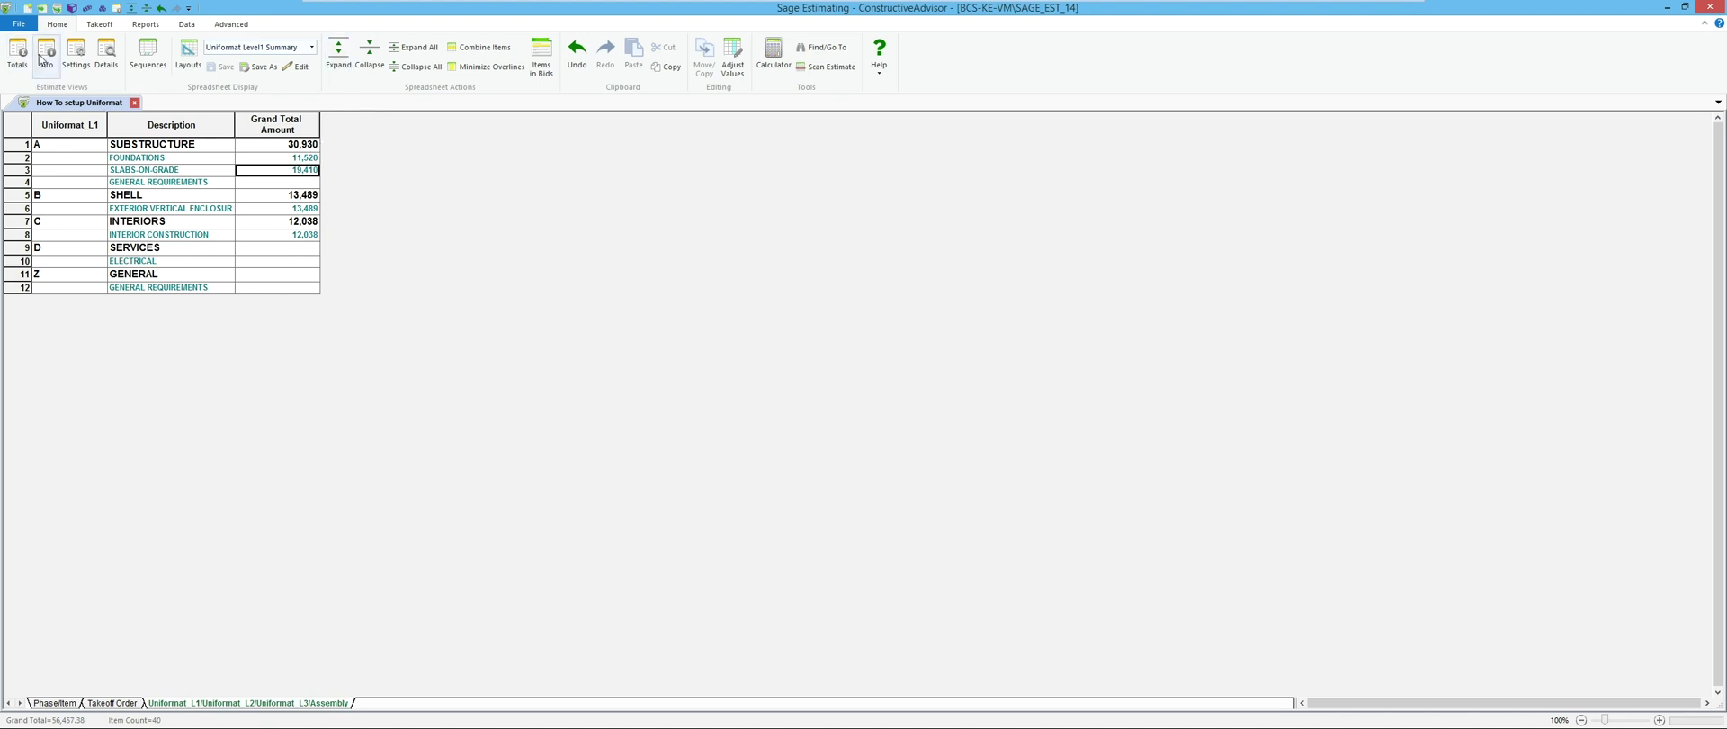
left_click(112, 26)
left_click(155, 24)
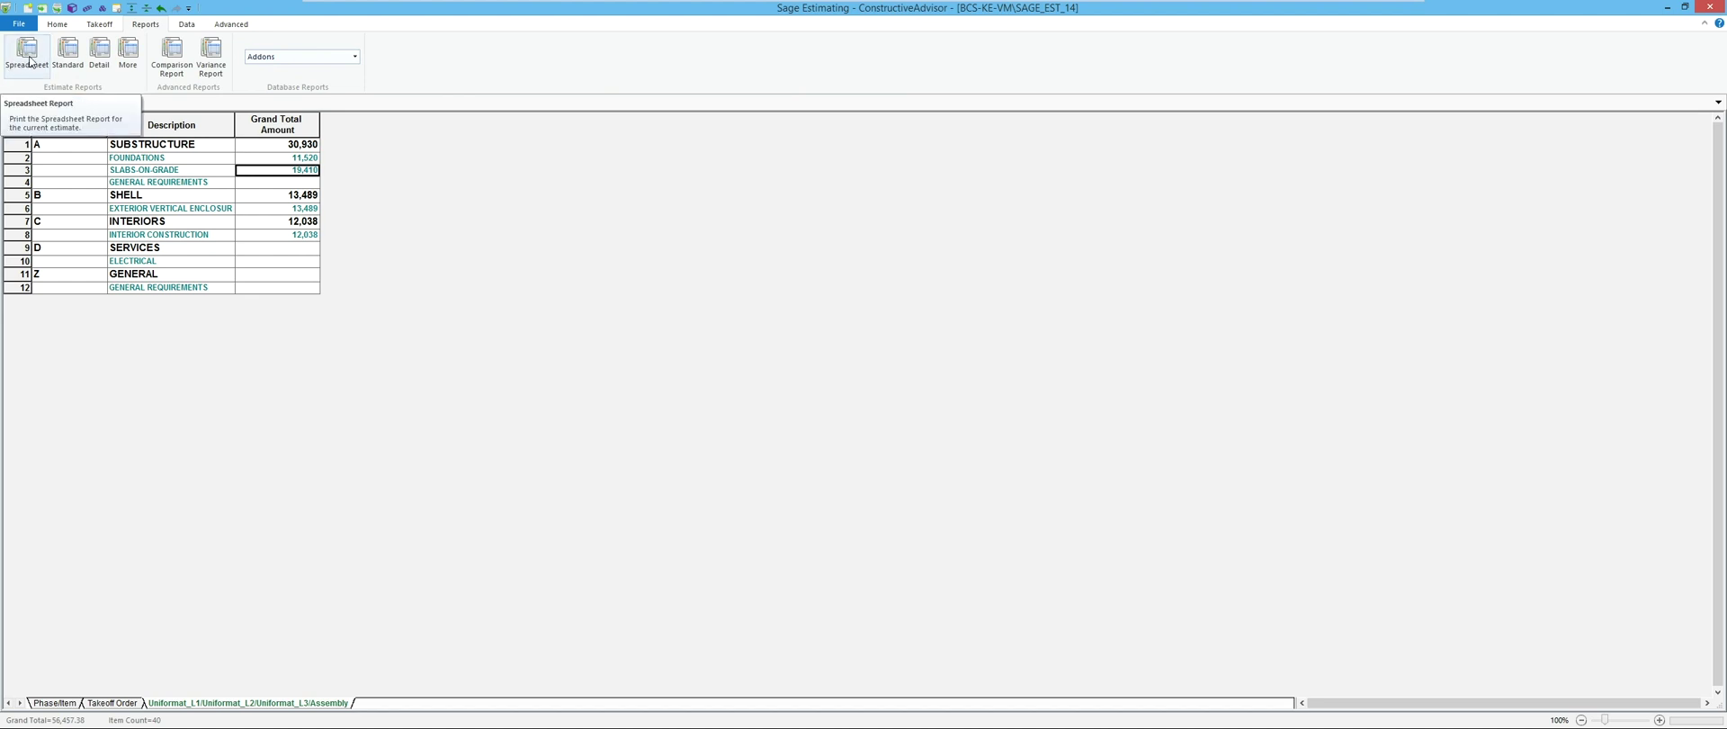
In Standard report options, replace the phase sorts with Uniformat_L1 and Uniformat_L2
left_click(66, 52)
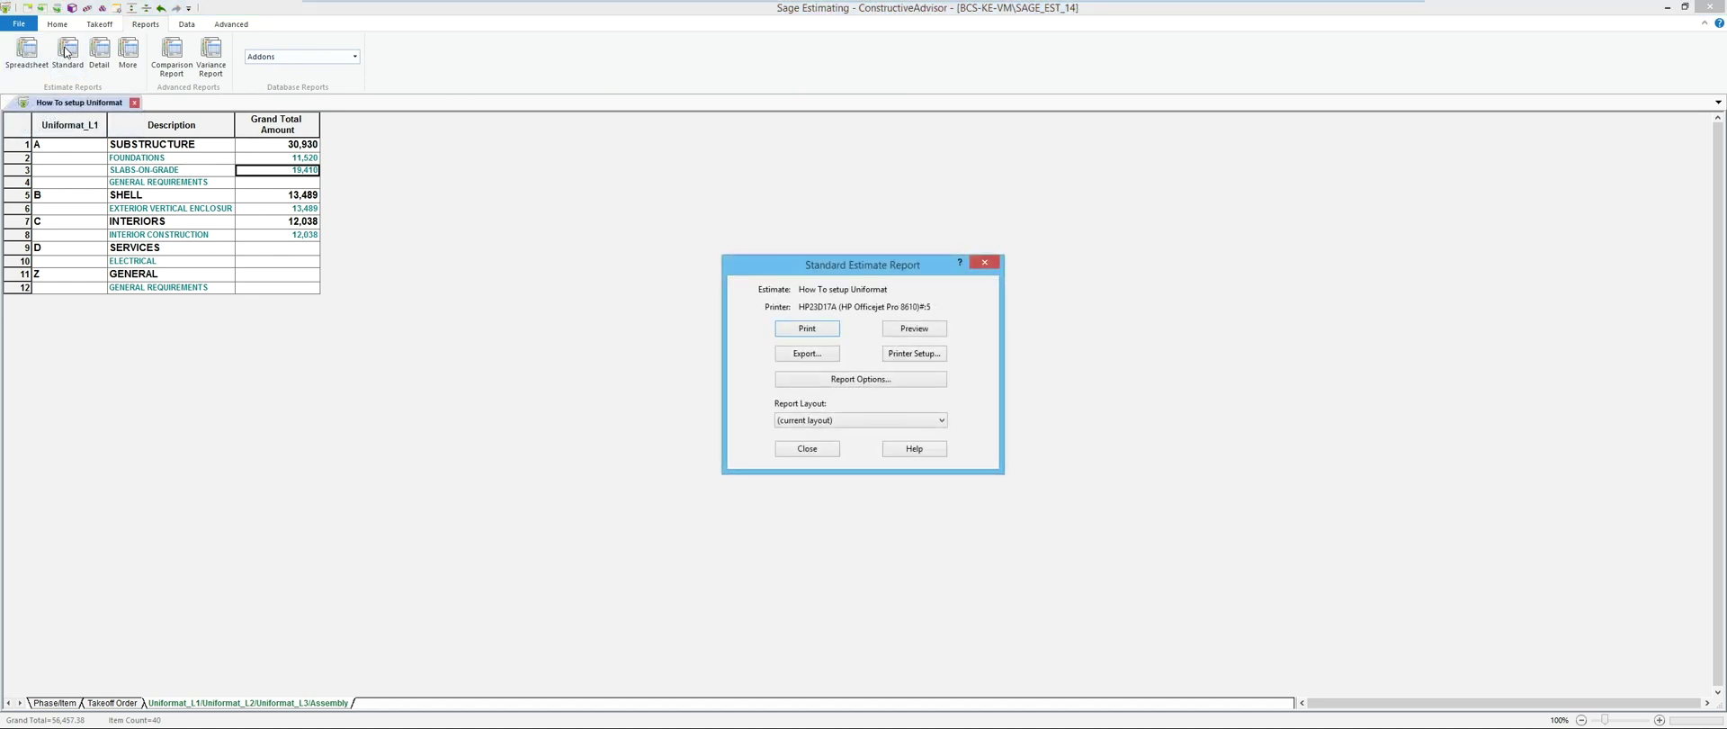
left_click(856, 381)
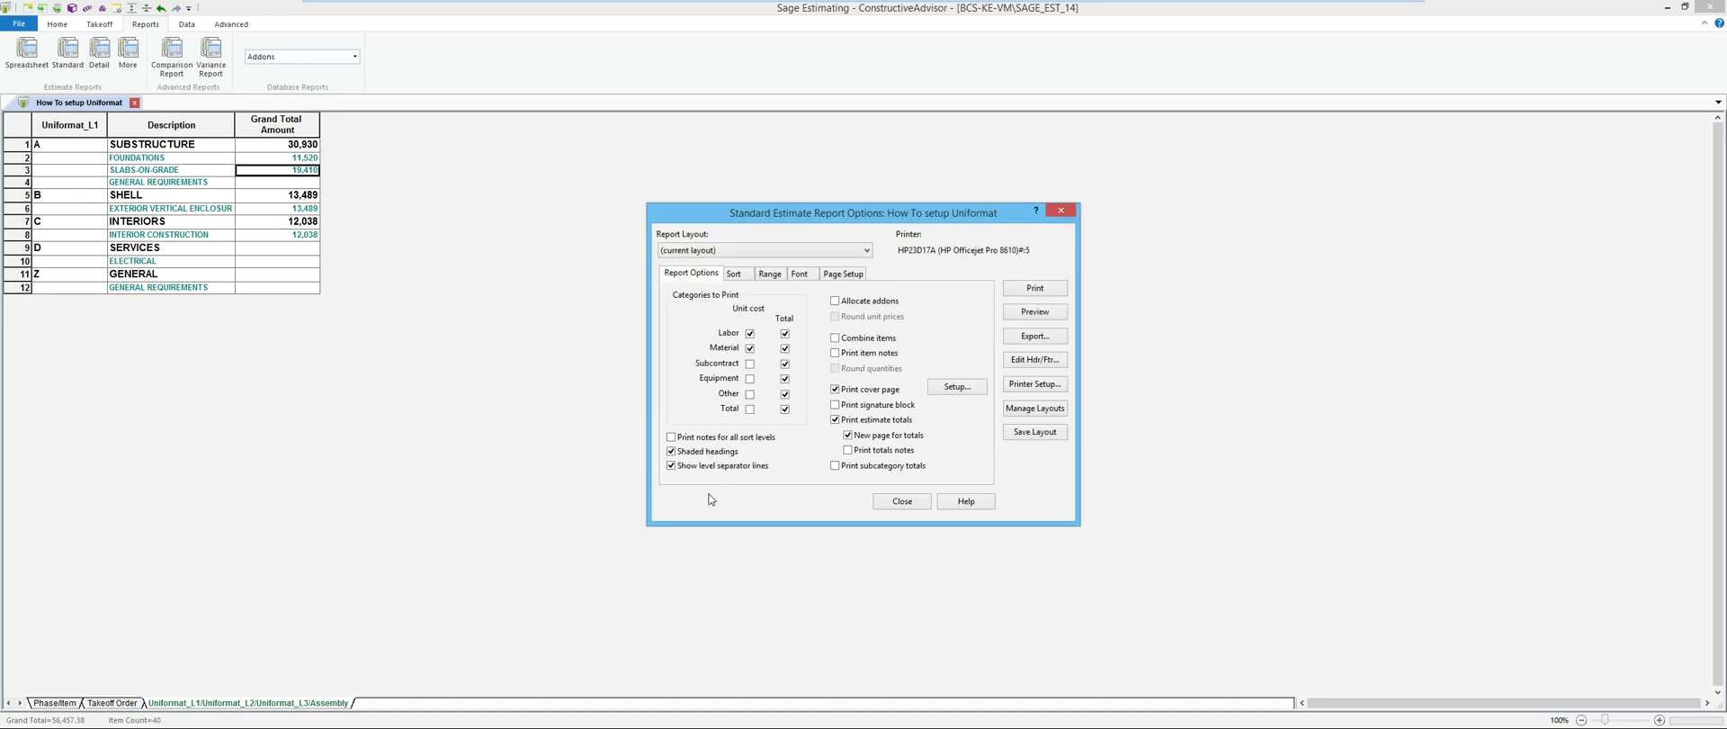
left_click(745, 274)
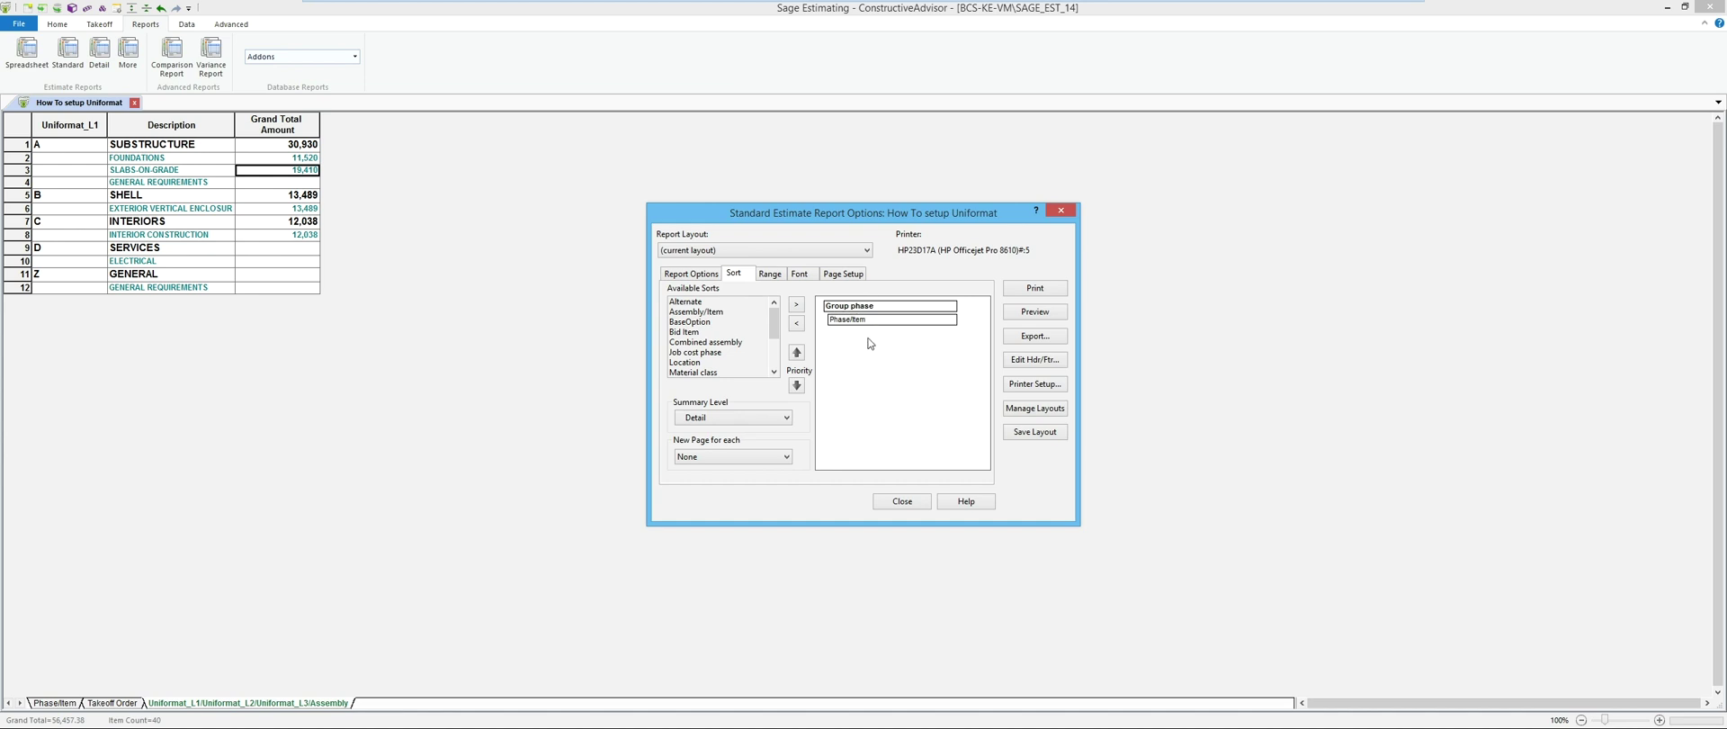
left_click(796, 323)
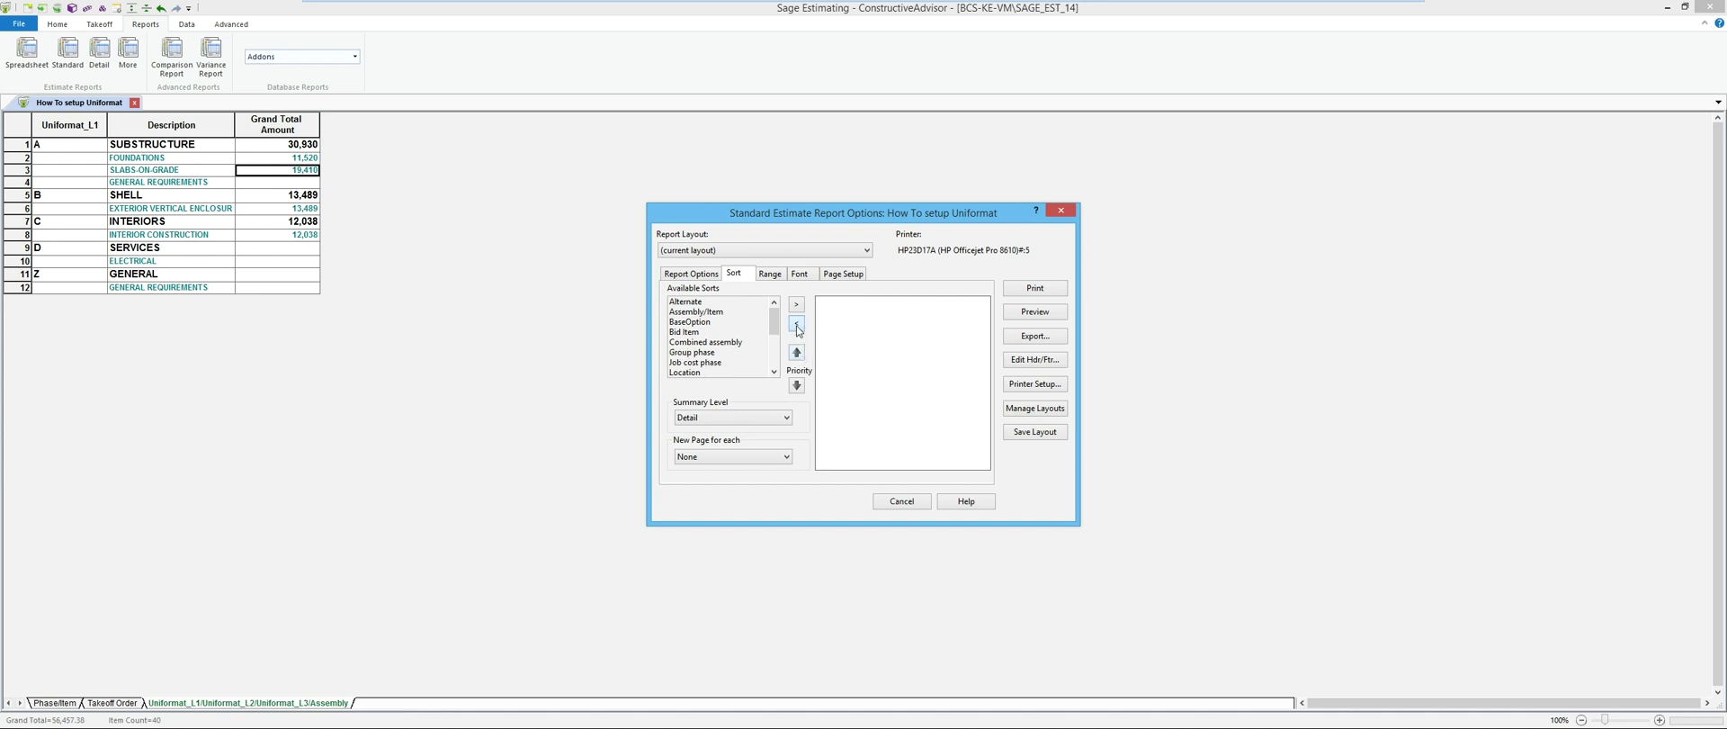
left_click_drag(777, 322, 775, 352)
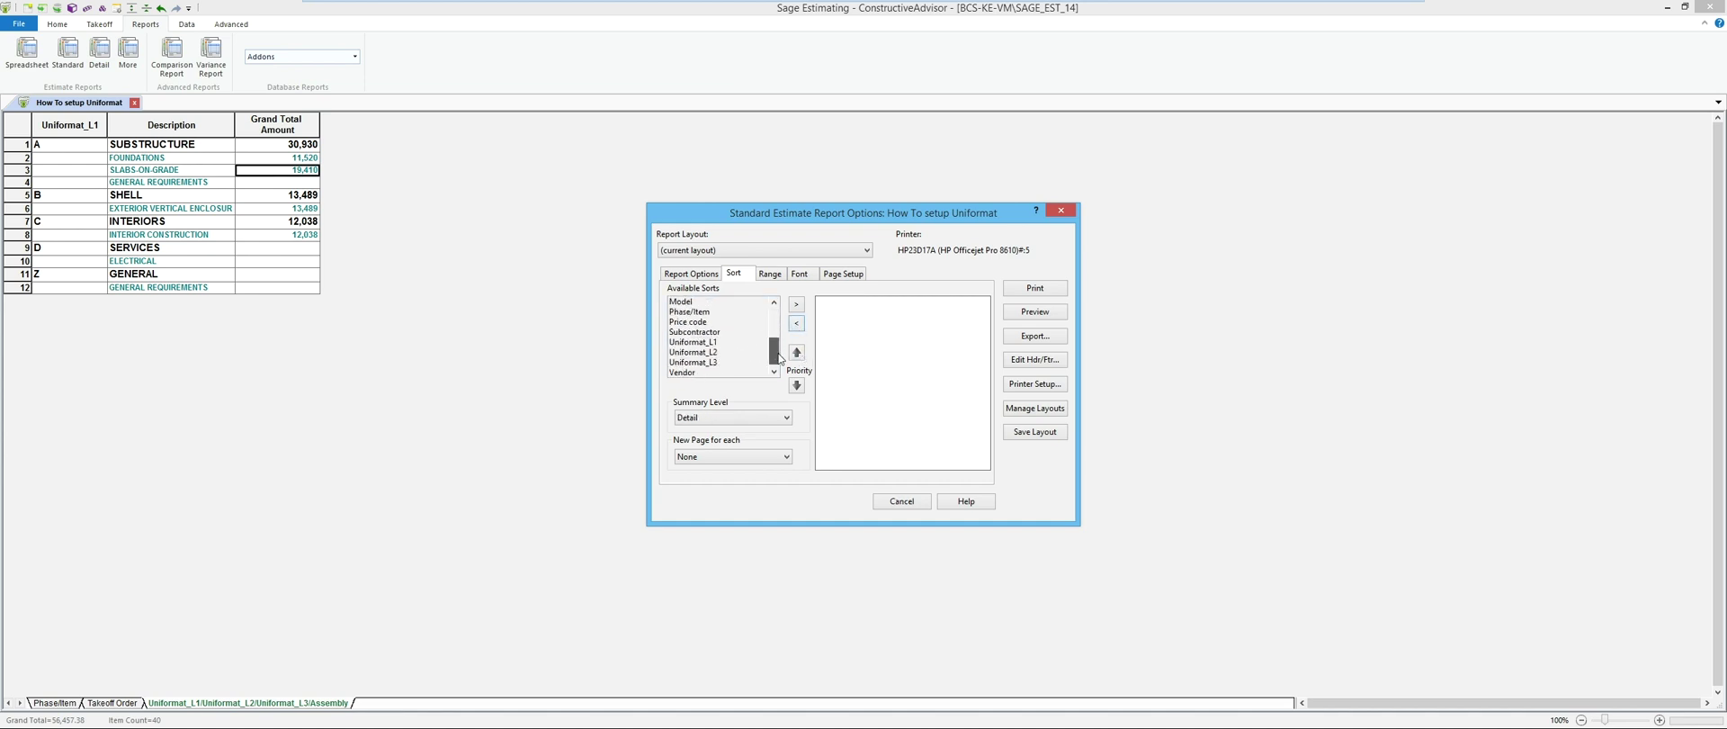
left_click(716, 343)
double_click(716, 343)
double_click(716, 343)
Summarize at Uniformat_L2 with no page breaks per group, and preview the report
left_click(725, 416)
left_click(721, 442)
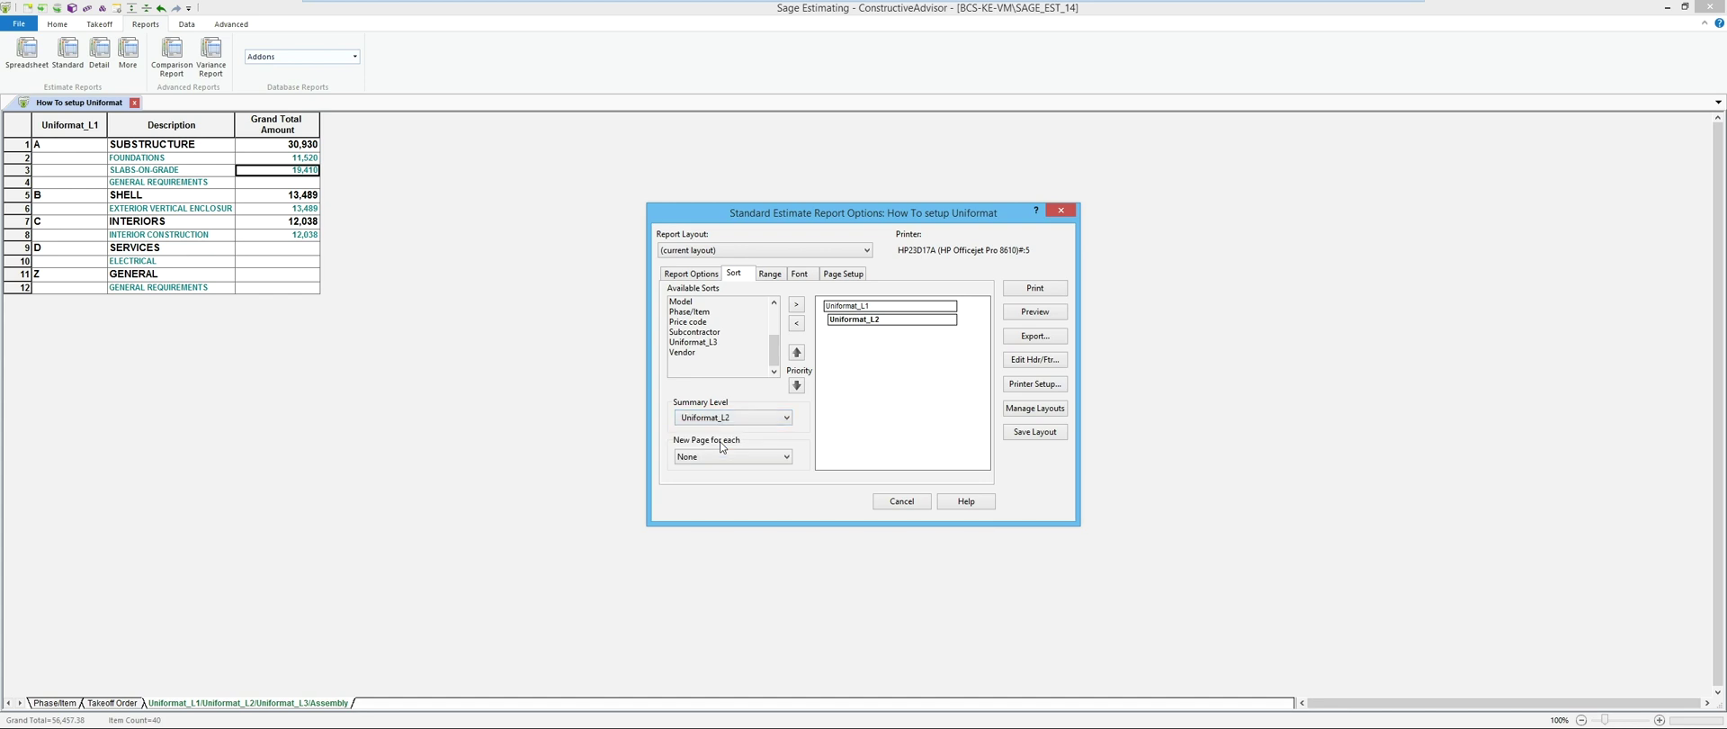
left_click(720, 457)
left_click(721, 461)
left_click(1035, 311)
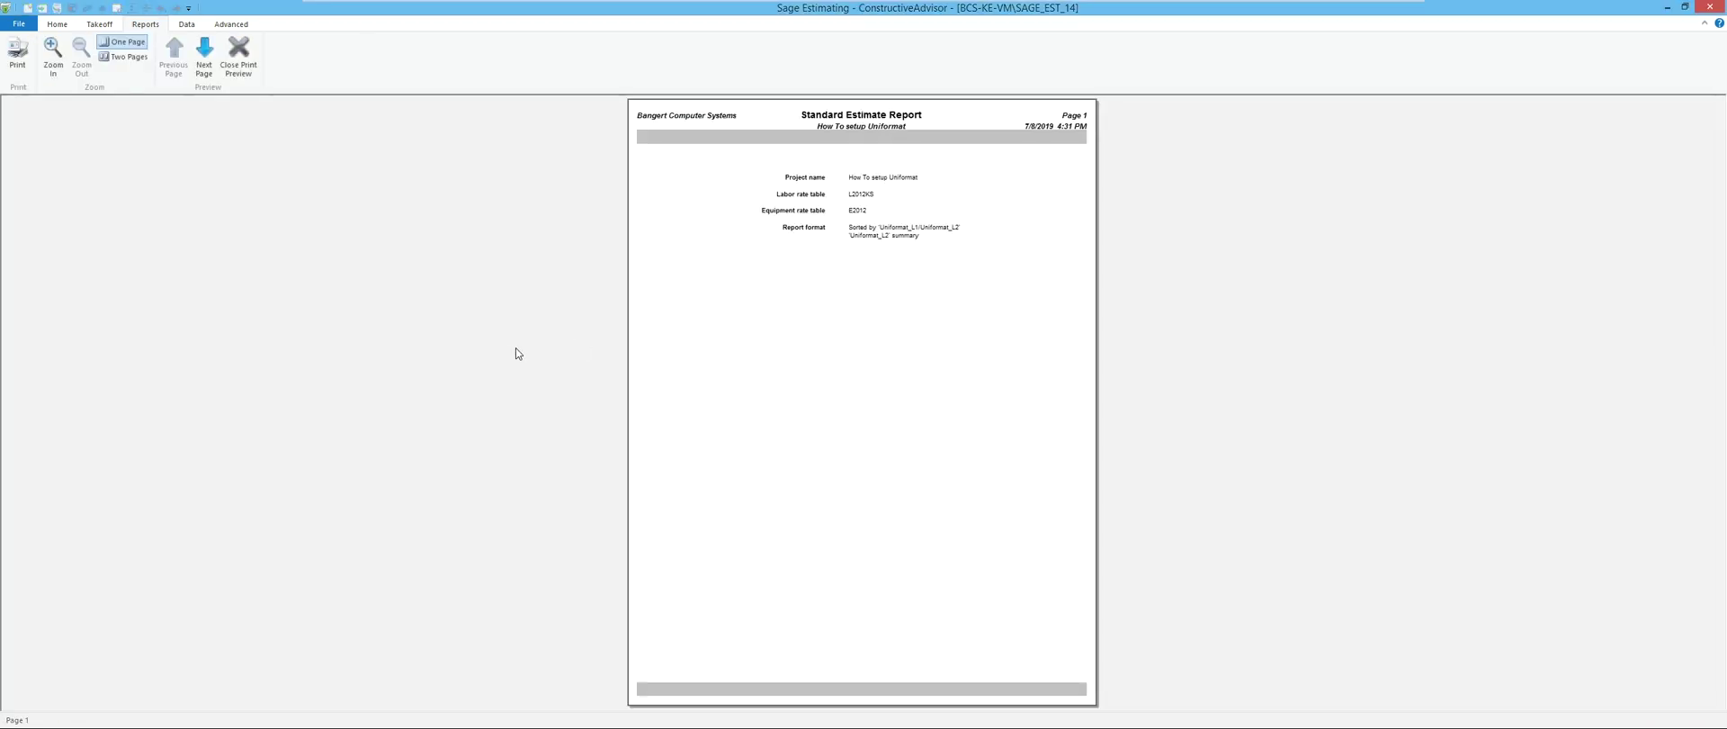
Review the next preview page, close the preview, and cancel the Uniformat sort changes
left_click(214, 78)
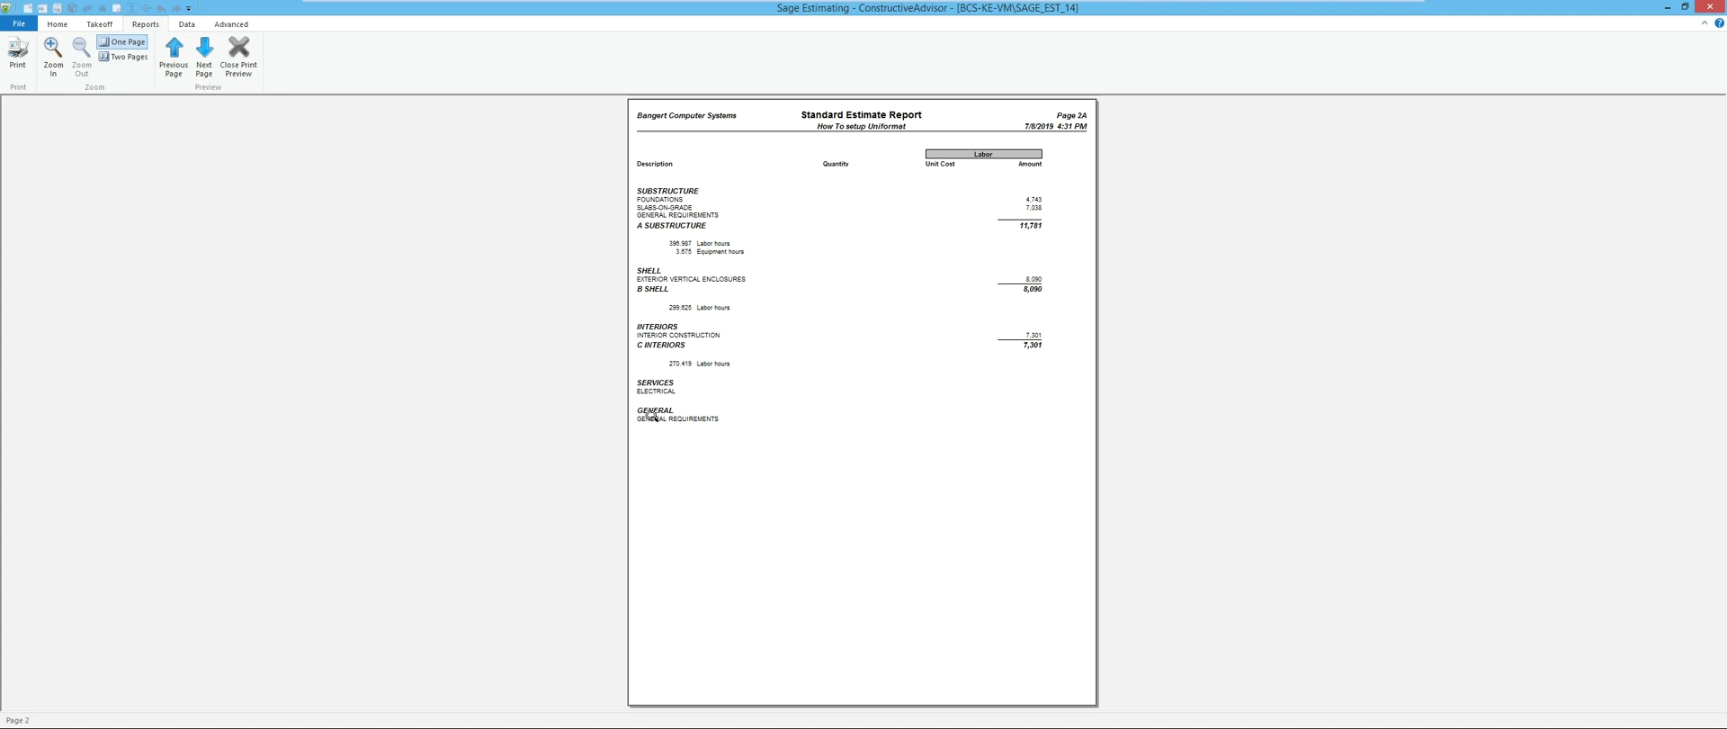
left_click(238, 59)
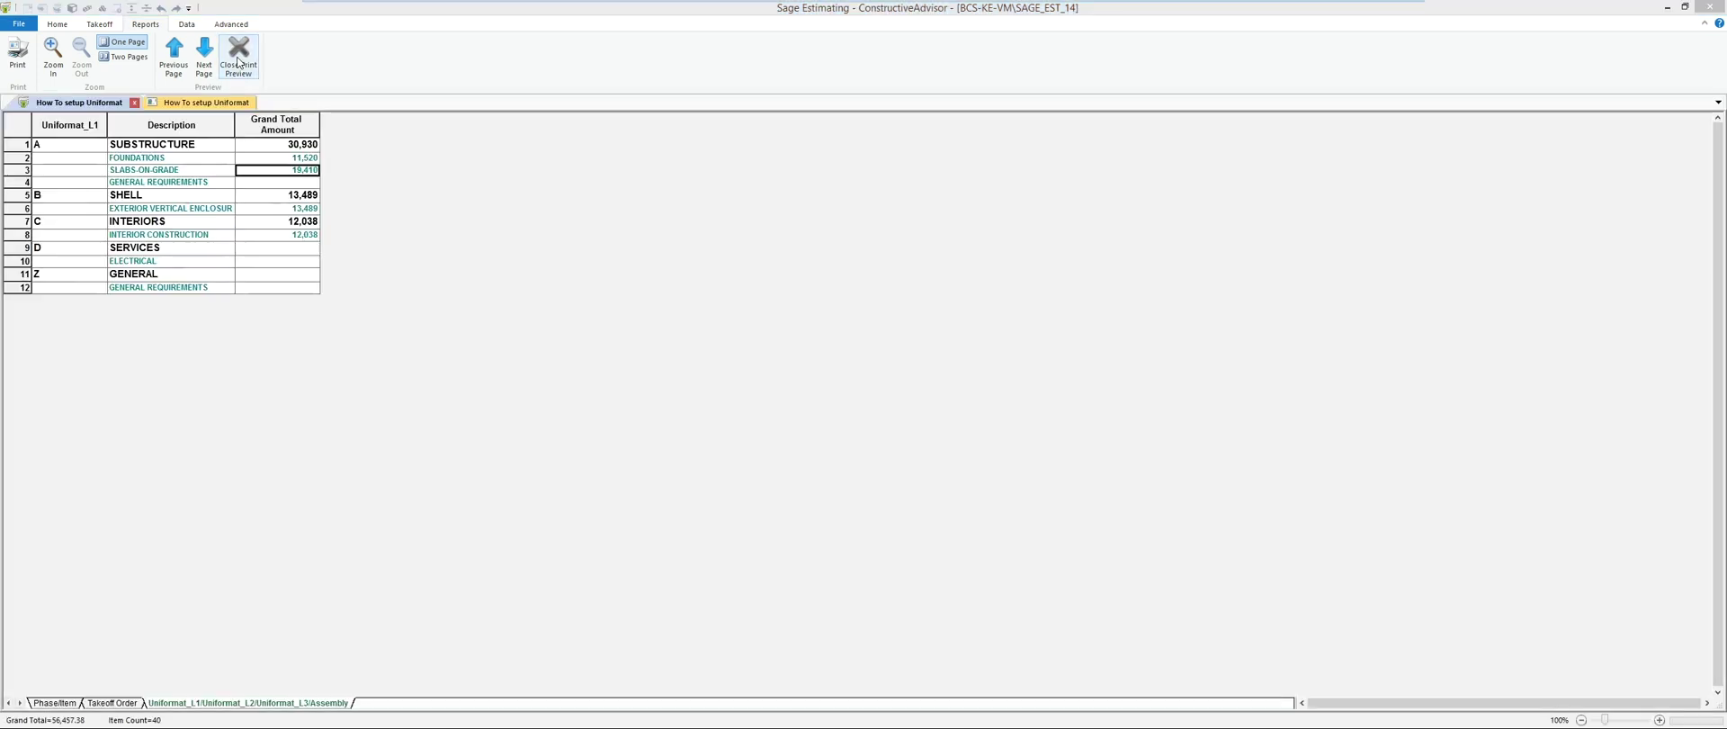
left_click(913, 502)
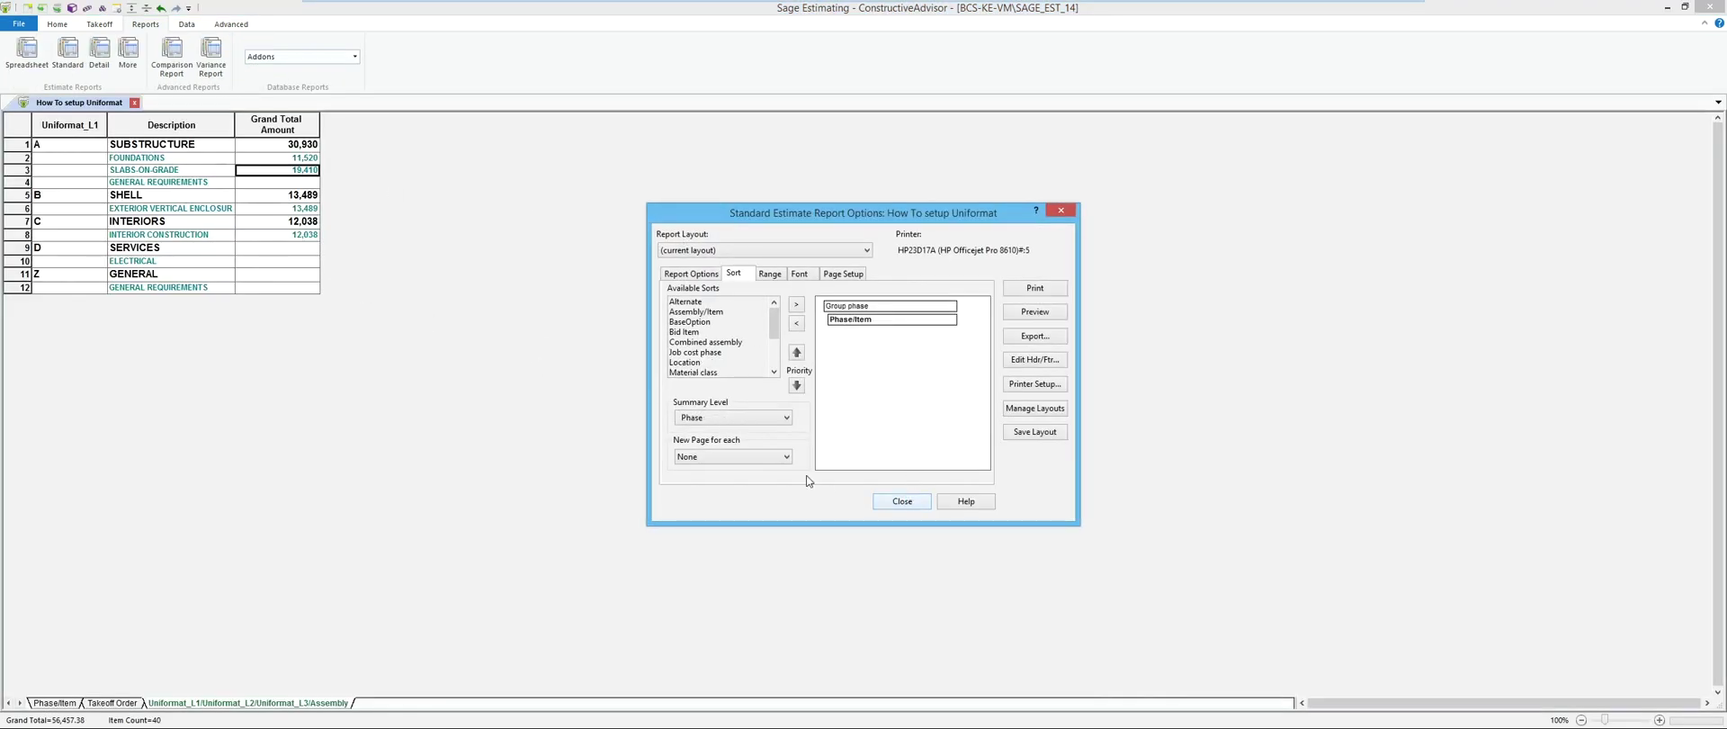
Close the report options, check the Phase/Item sheet, then return to the Uniformat sheet
left_click(901, 500)
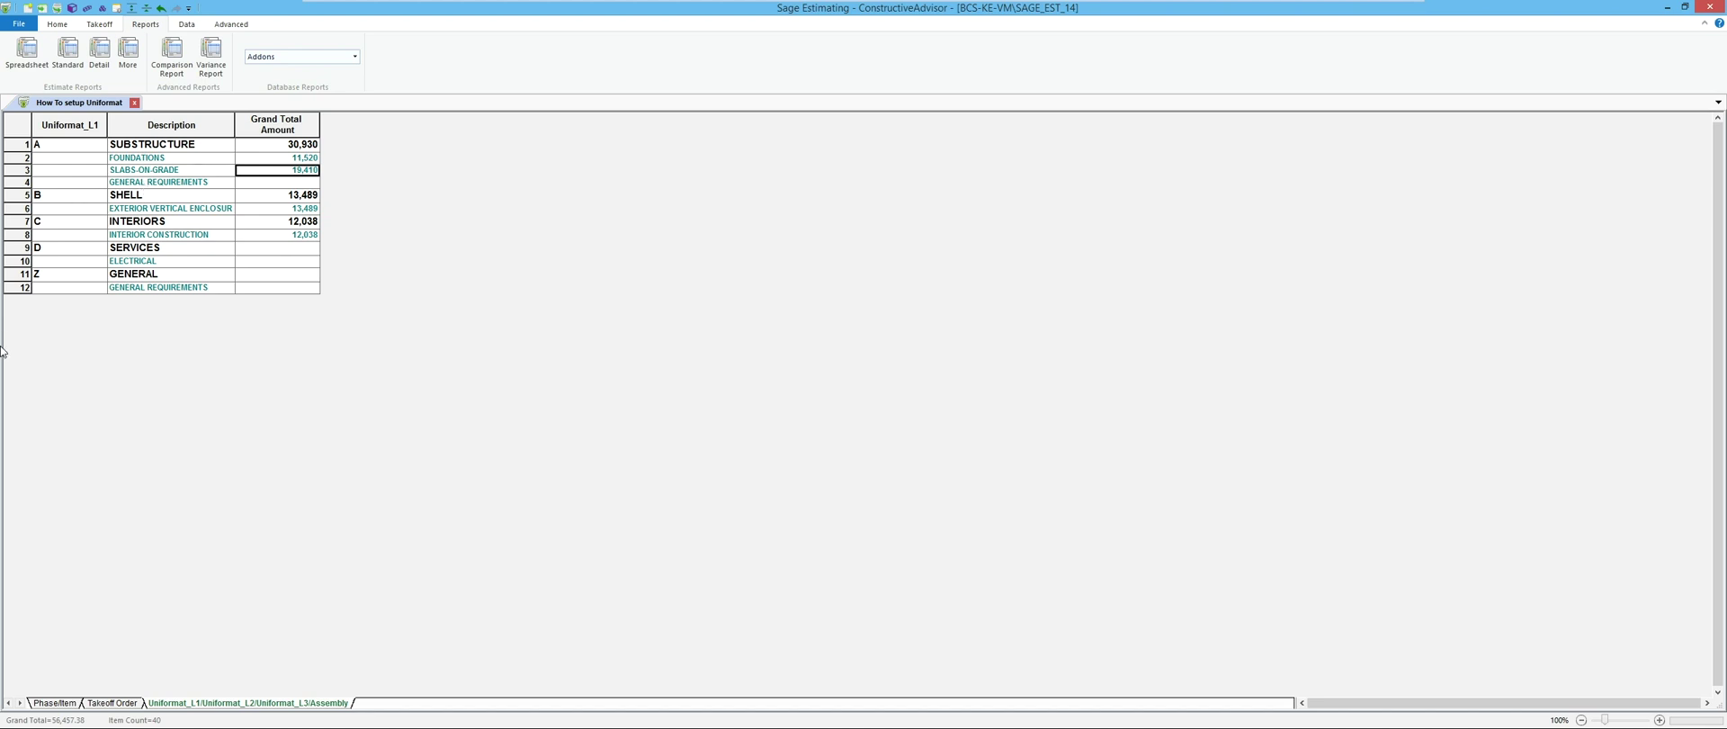
left_click(61, 702)
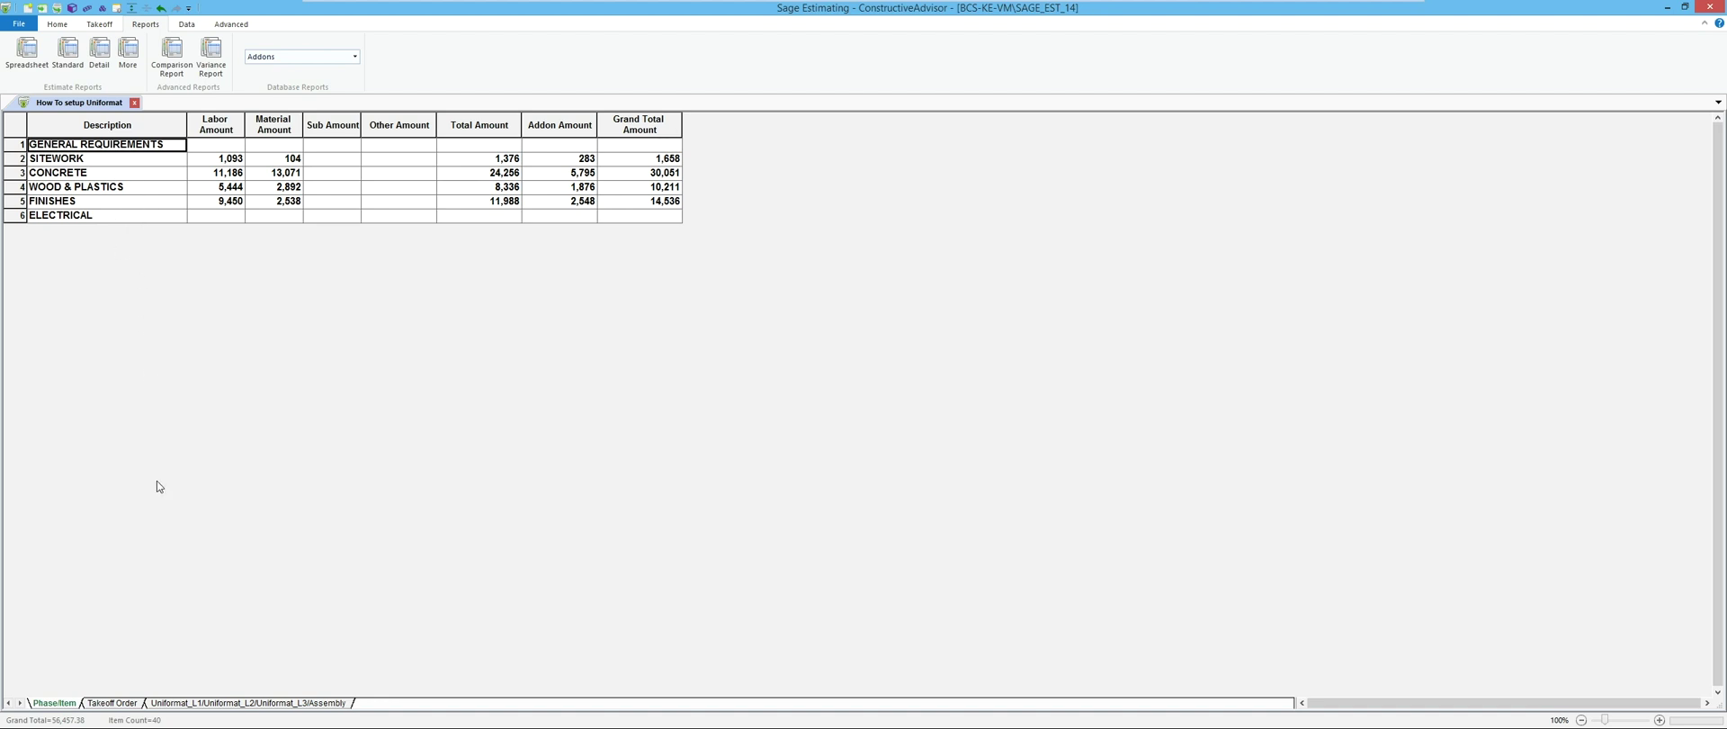
left_click(224, 703)
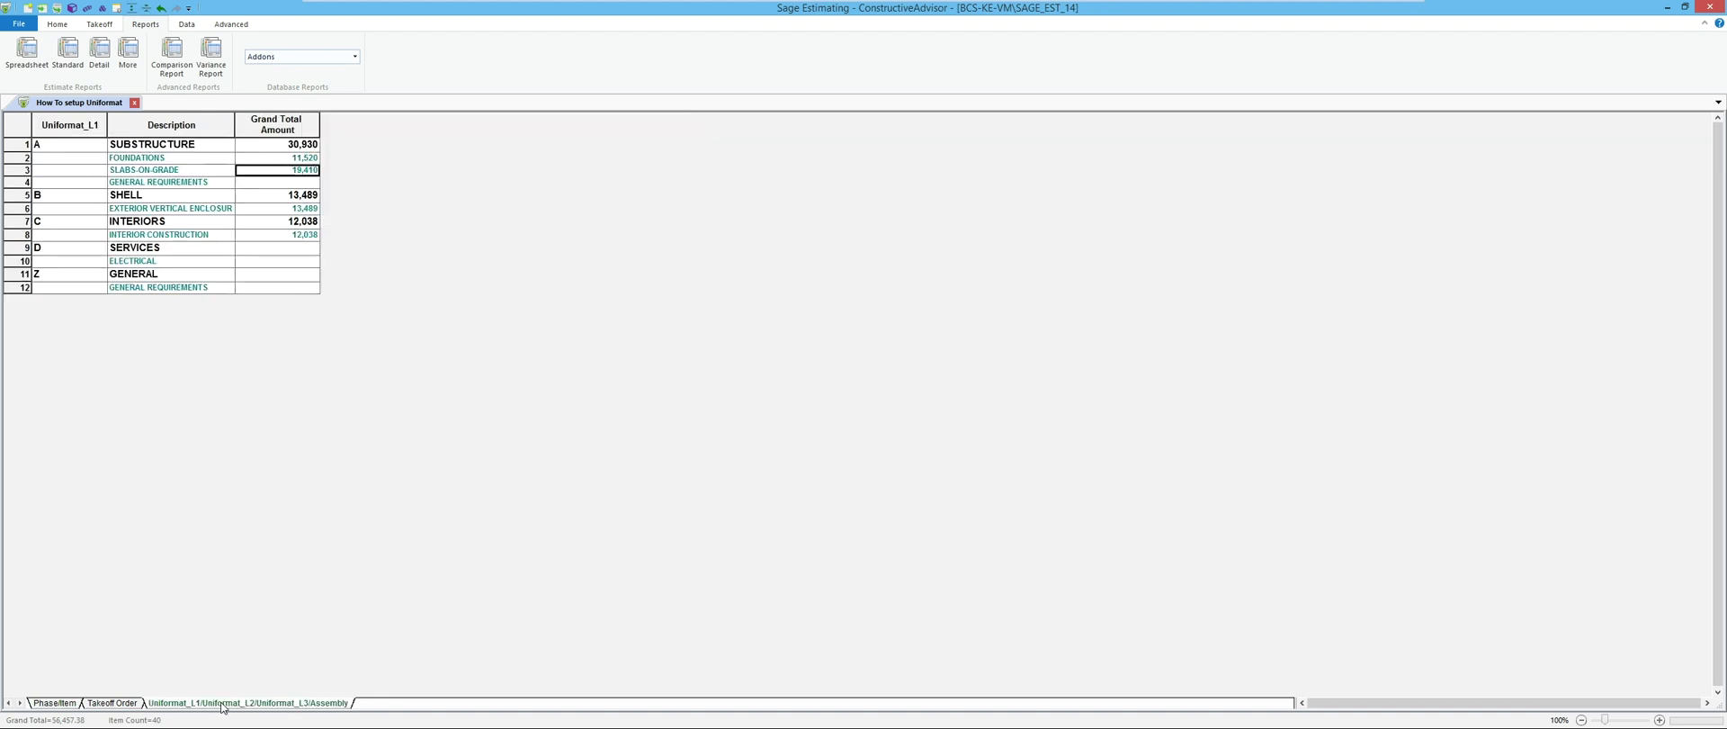